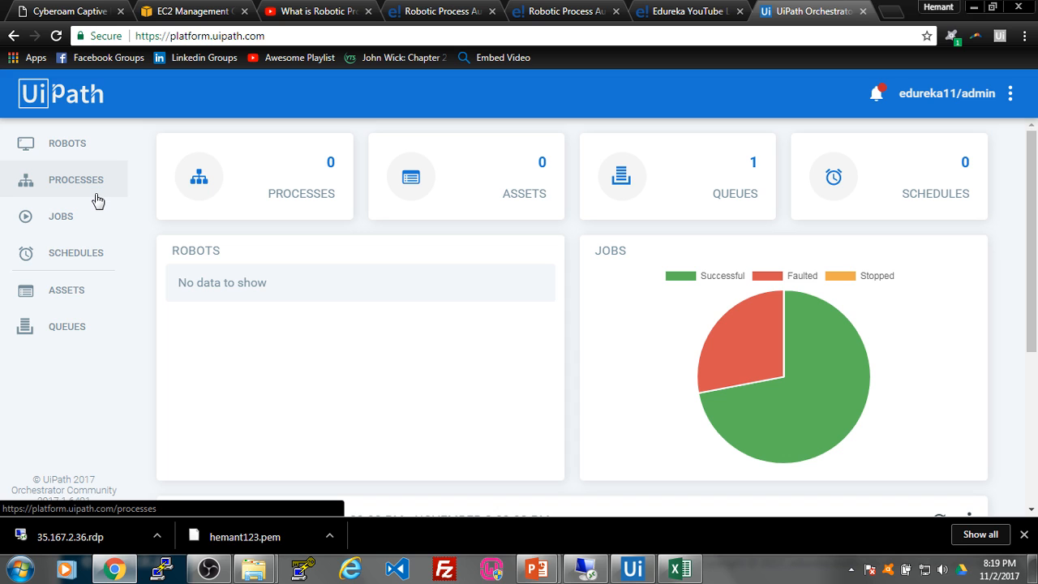
# Step: Show the robots, processes and environments slide, then return to Orchestrator's Robots page
pyautogui.hotkey('alt', 'Tab')
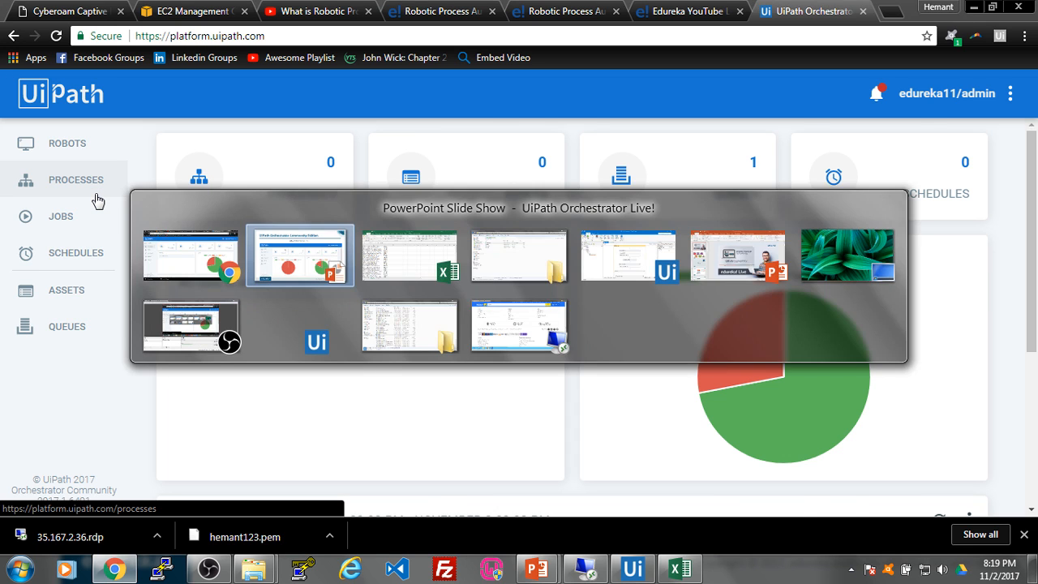
pyautogui.press('Right')
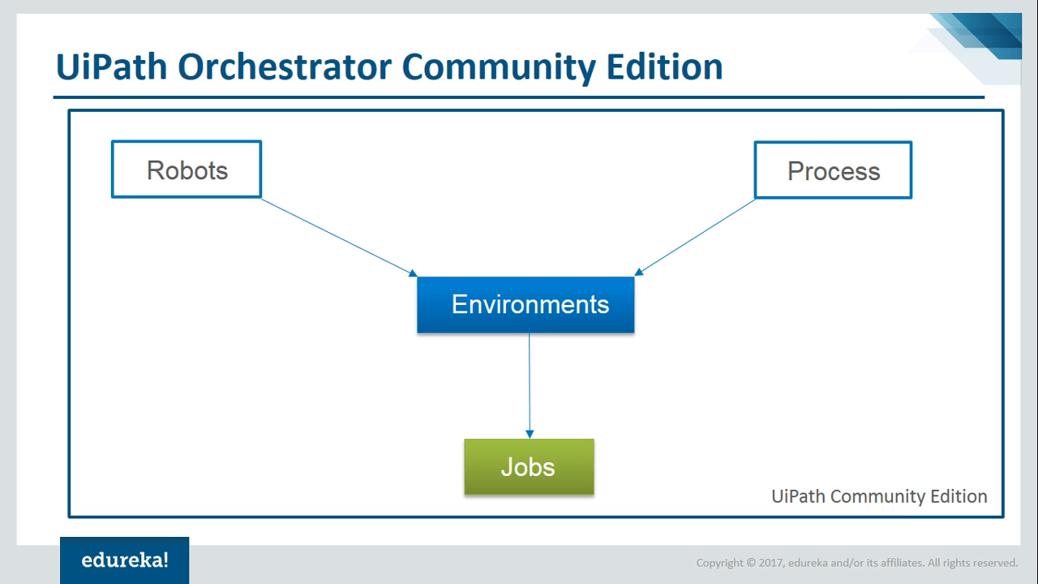
pyautogui.hotkey('alt', 'Tab')
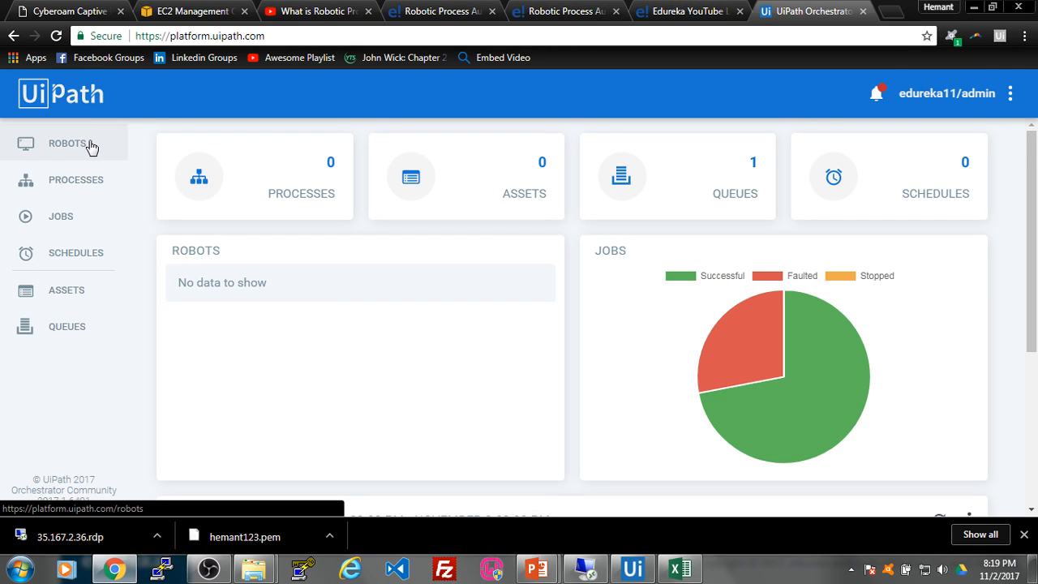
pyautogui.click(91, 146)
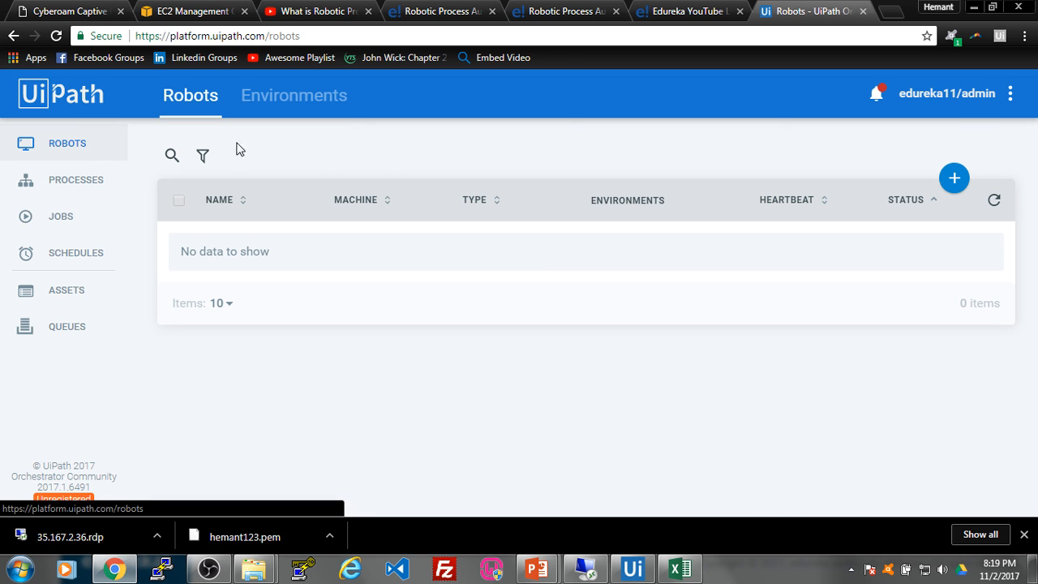
# Step: Start provisioning a new robot and put the cursor in the empty Machine field
pyautogui.click(954, 180)
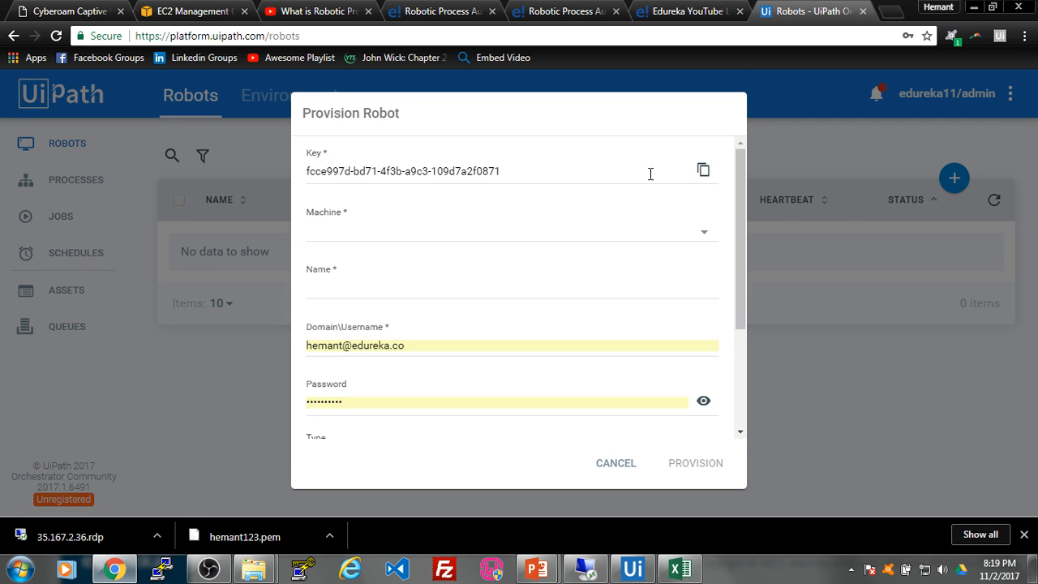
pyautogui.moveTo(743, 218)
pyautogui.mouseDown()
pyautogui.moveTo(741, 252)
pyautogui.moveTo(725, 214)
pyautogui.mouseUp()
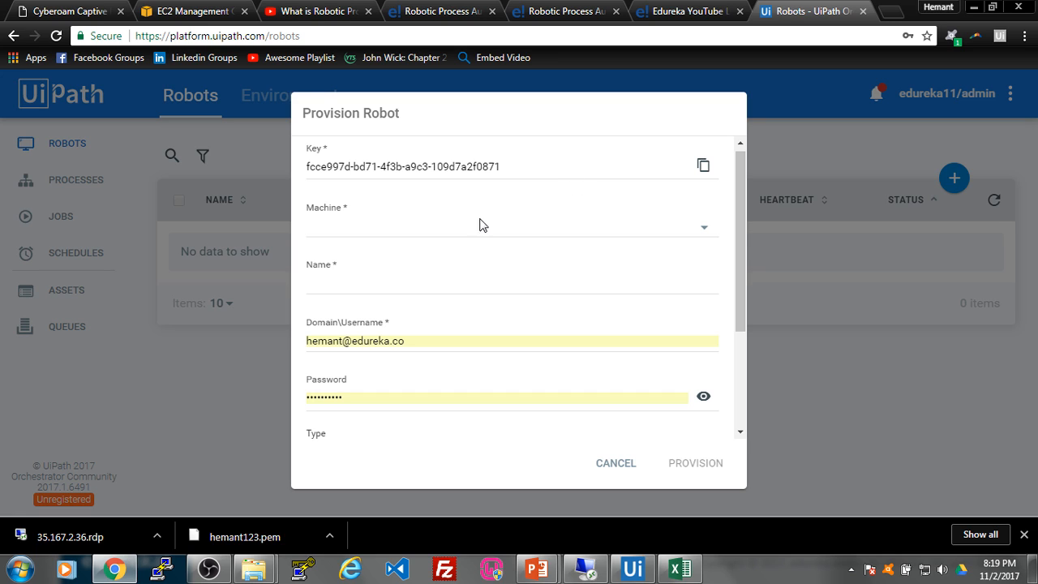
pyautogui.click(339, 228)
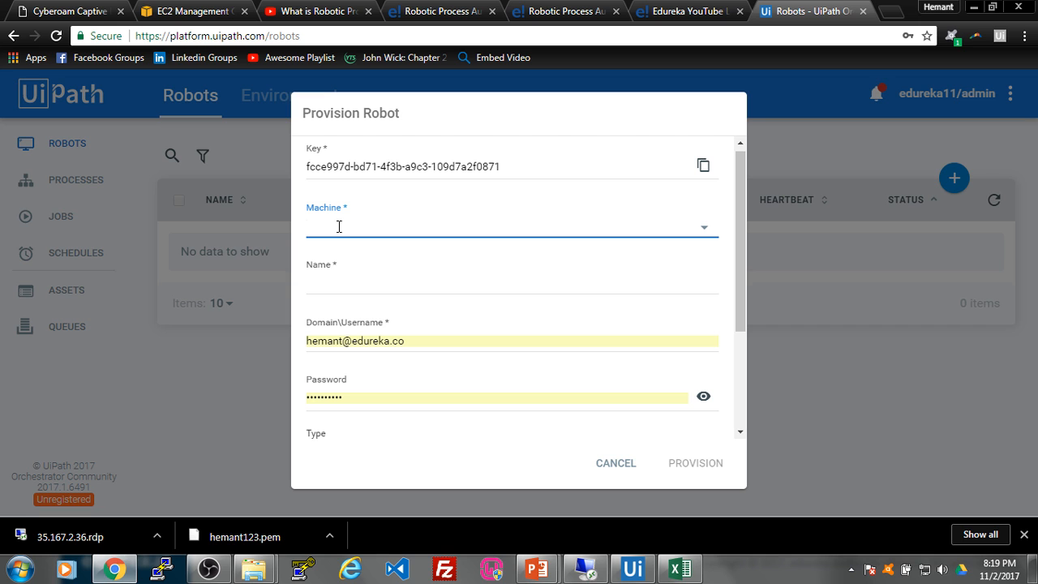
pyautogui.click(21, 569)
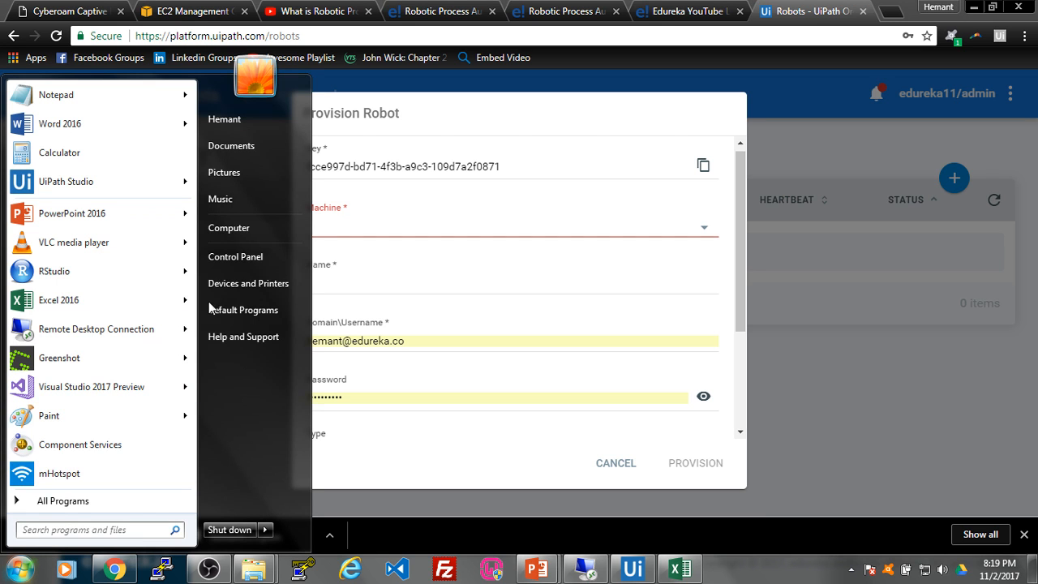
pyautogui.rightClick(236, 235)
pyautogui.click(317, 387)
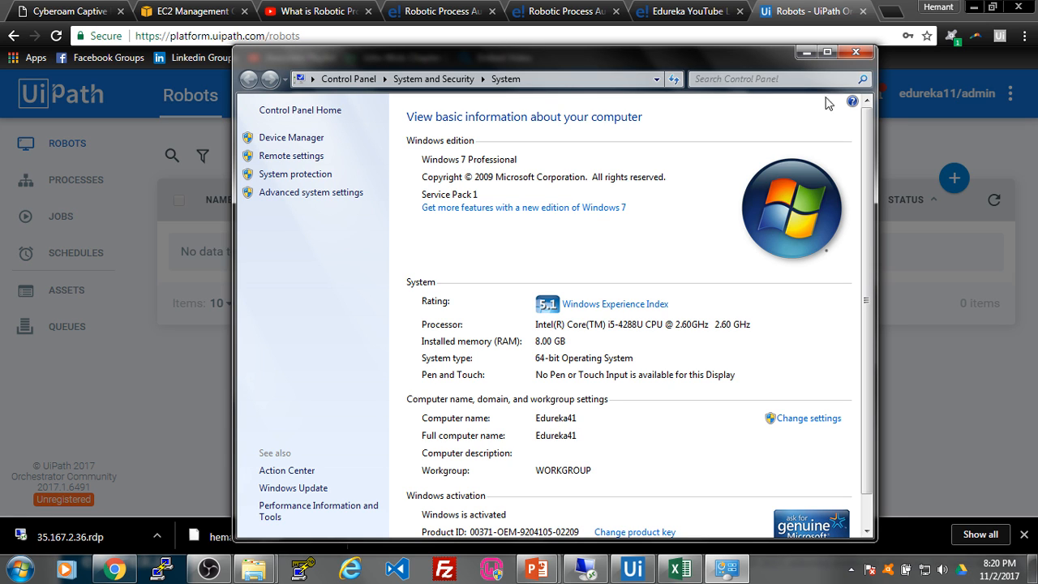
pyautogui.click(852, 50)
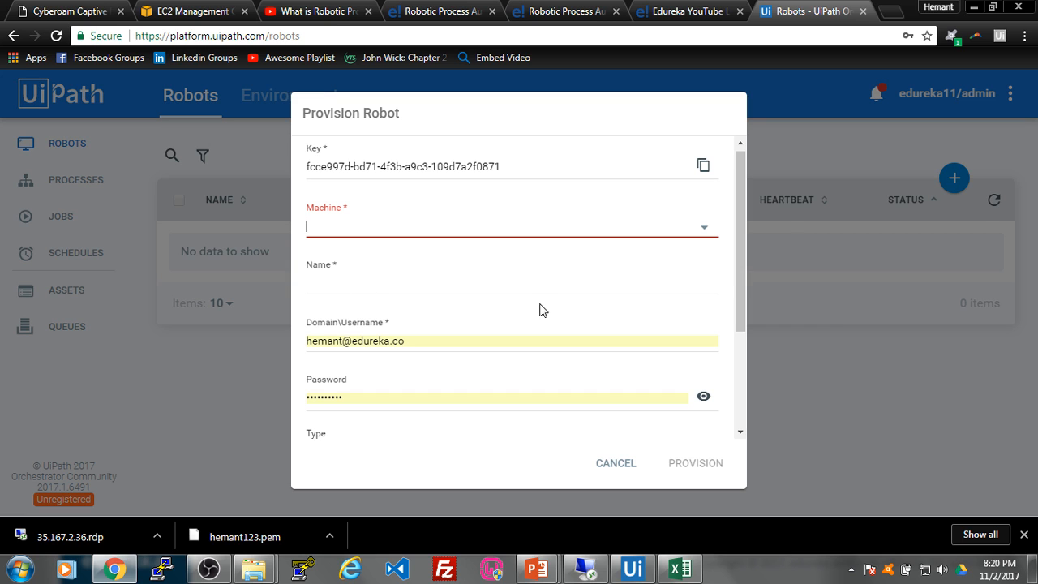
# Step: Clear the autofilled Domain\Username and dismiss the saved-password suggestion
pyautogui.moveTo(737, 219); pyautogui.dragTo(738, 286)
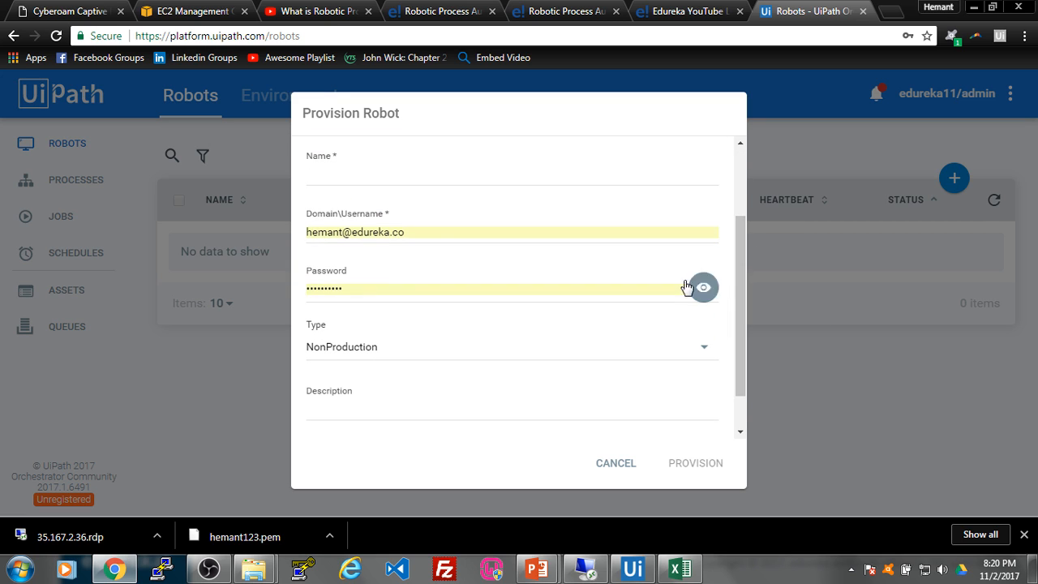
pyautogui.moveTo(413, 236); pyautogui.dragTo(298, 247)
pyautogui.press('BackSpace')
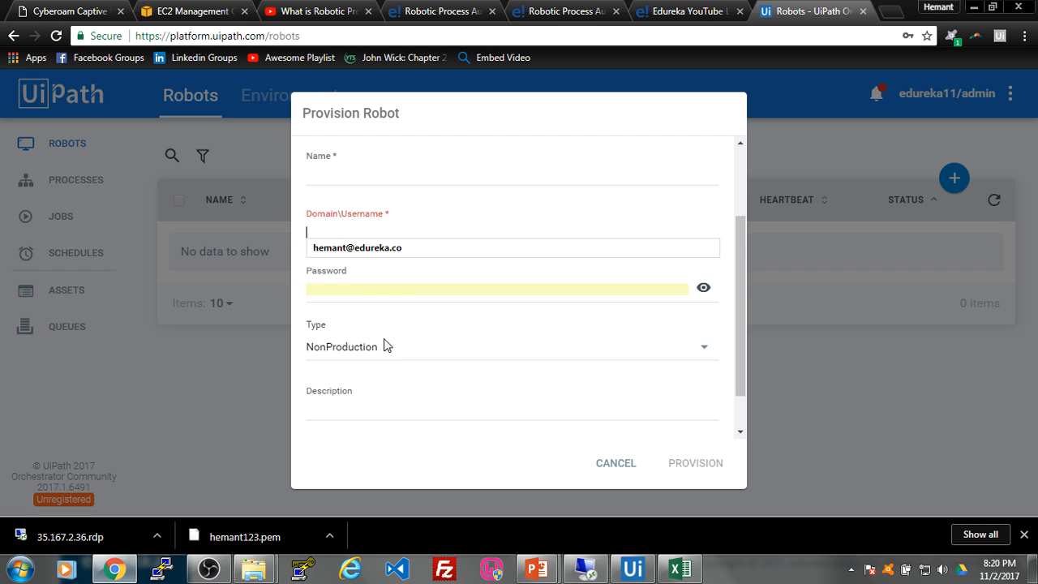
pyautogui.press('super')
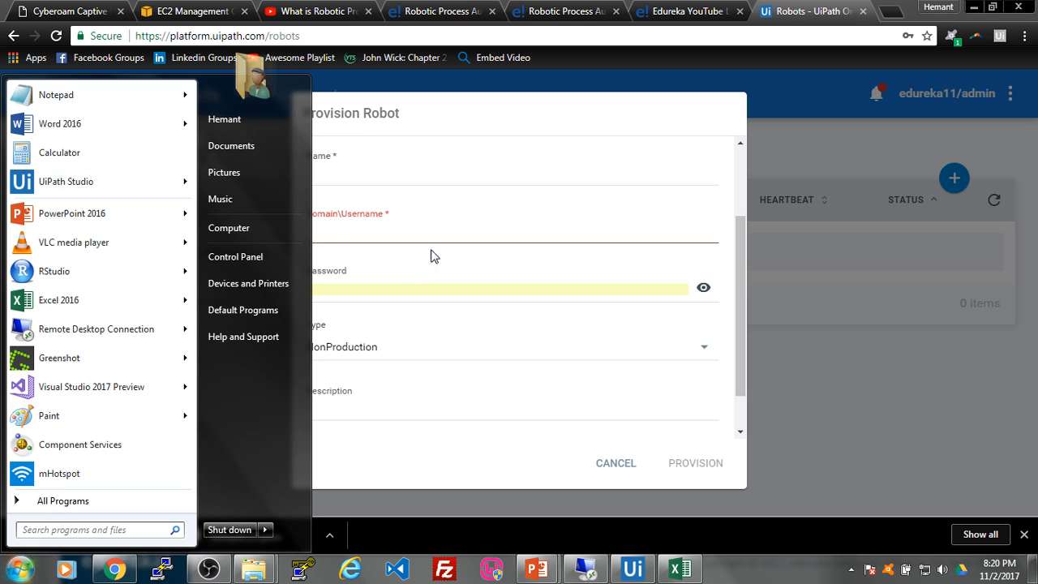
pyautogui.click(465, 233)
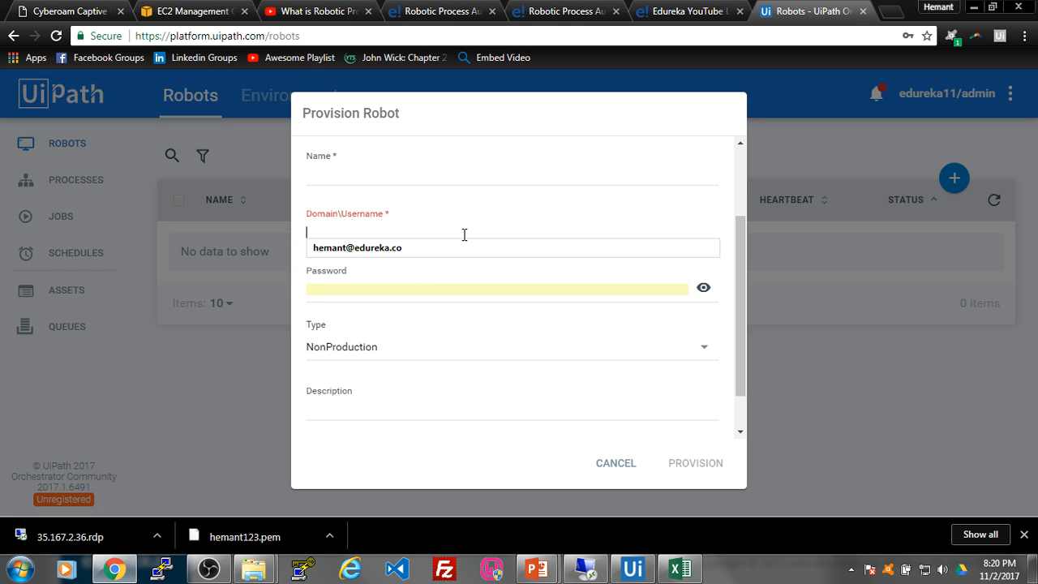
pyautogui.click(389, 291)
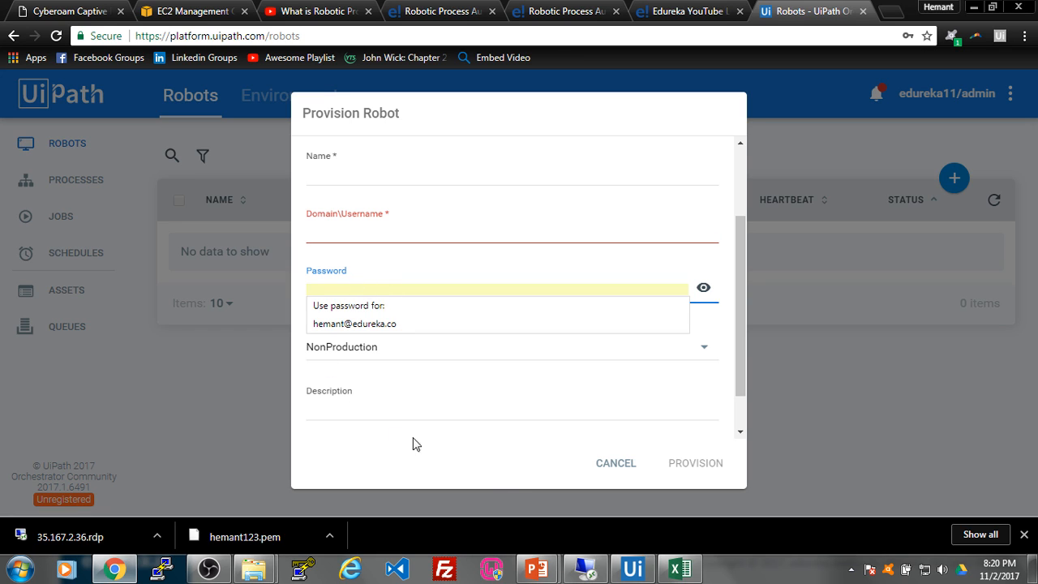
pyautogui.click(499, 477)
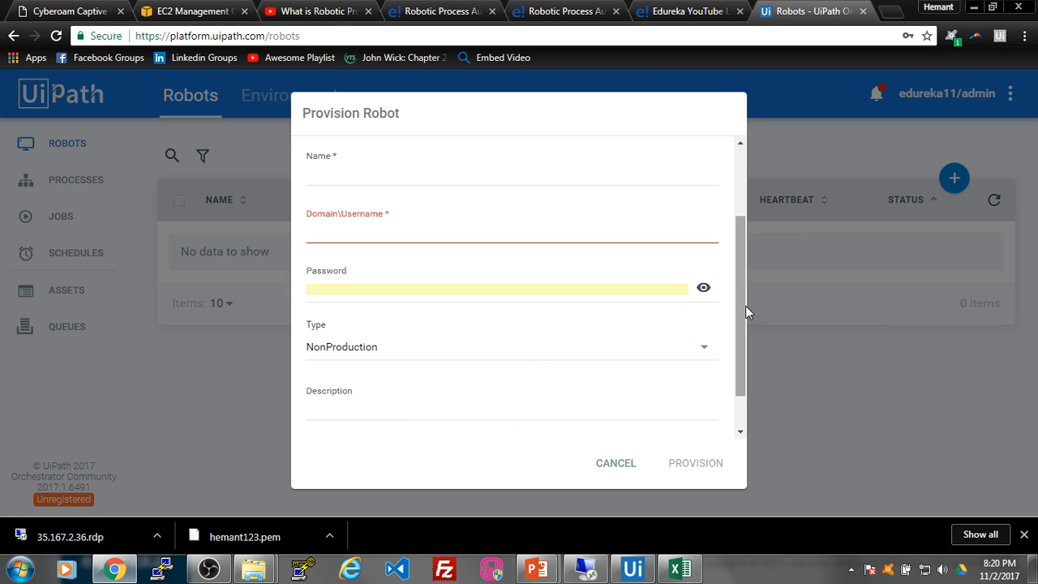
# Step: Scroll the Provision Robot form back up and check the hidden tray icons
pyautogui.moveTo(745, 306); pyautogui.dragTo(745, 233)
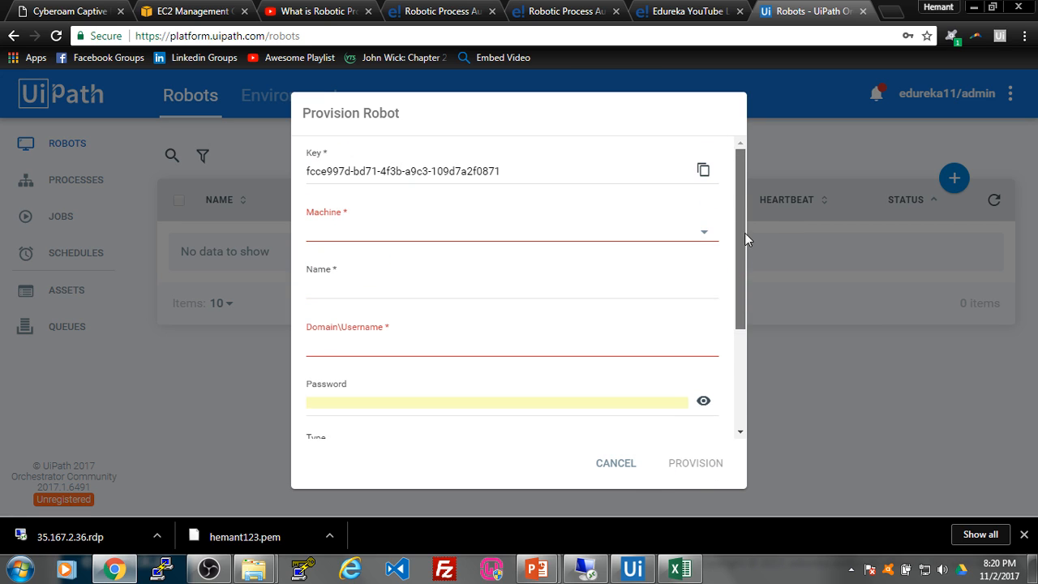
pyautogui.click(851, 570)
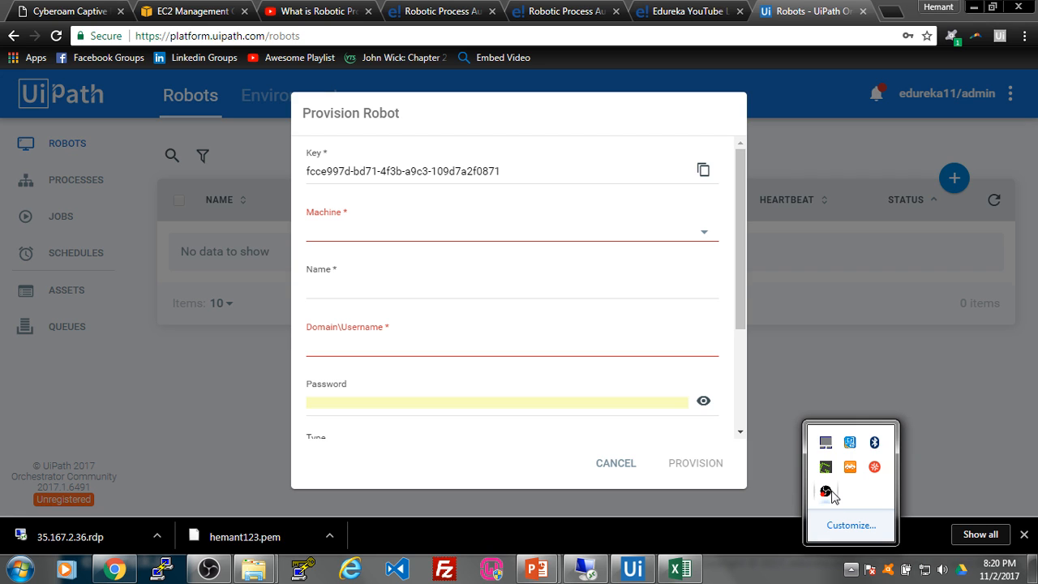
pyautogui.click(847, 571)
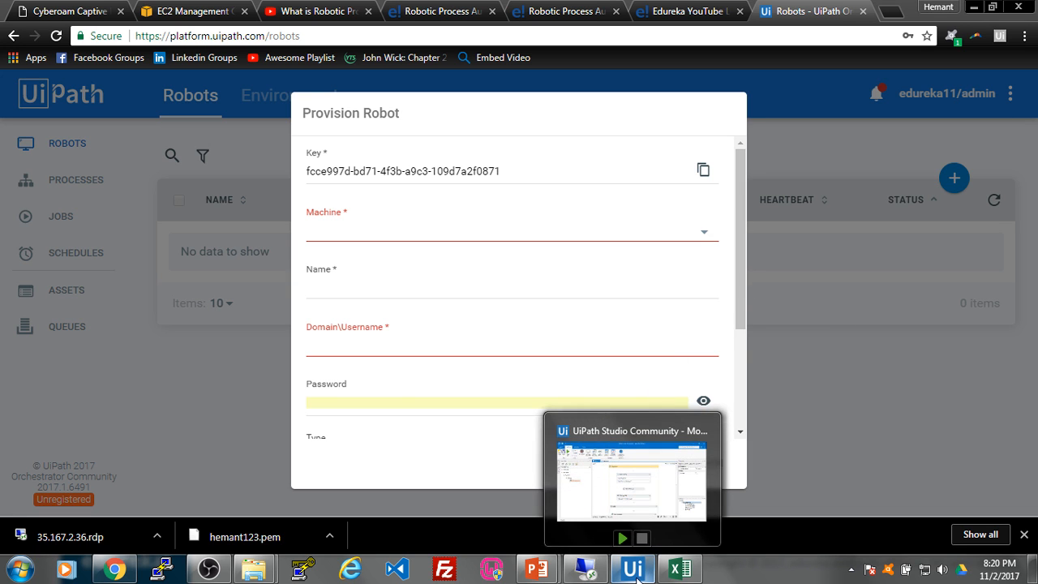
# Step: Open the Properties of the UiPath Studio Start-menu shortcut
pyautogui.click(633, 570)
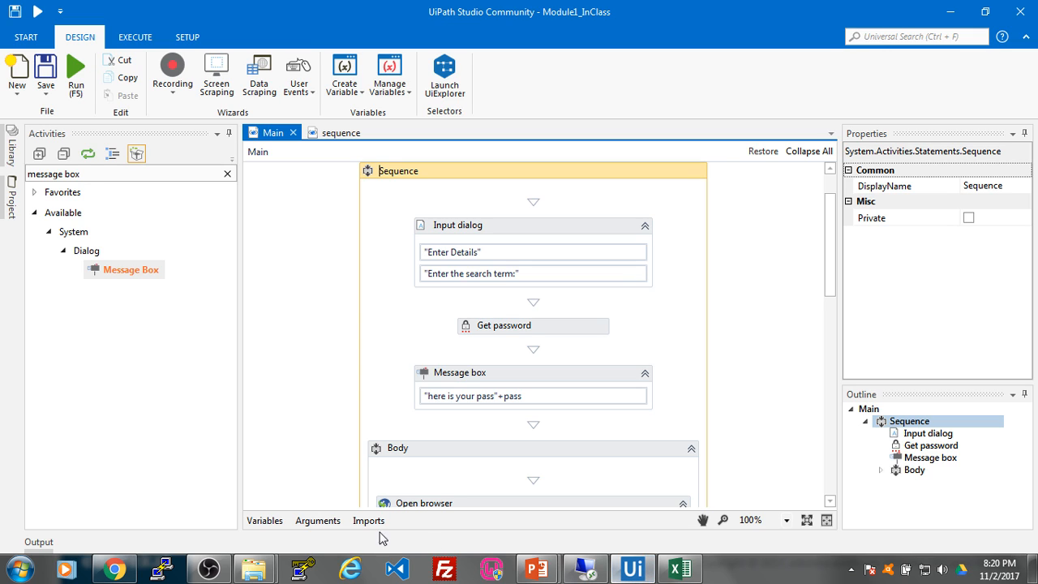
pyautogui.click(13, 578)
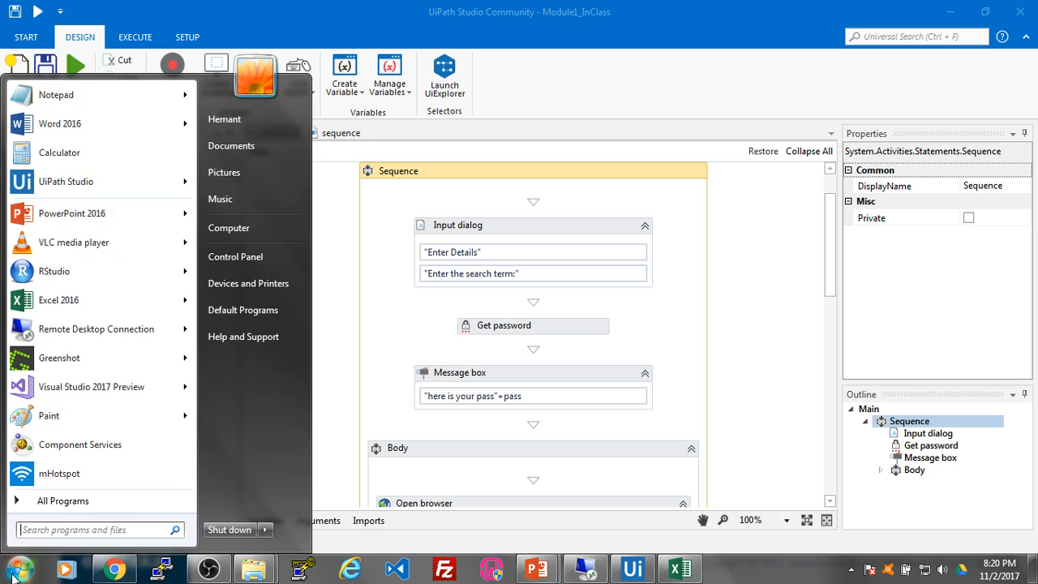
pyautogui.moveTo(89, 182)
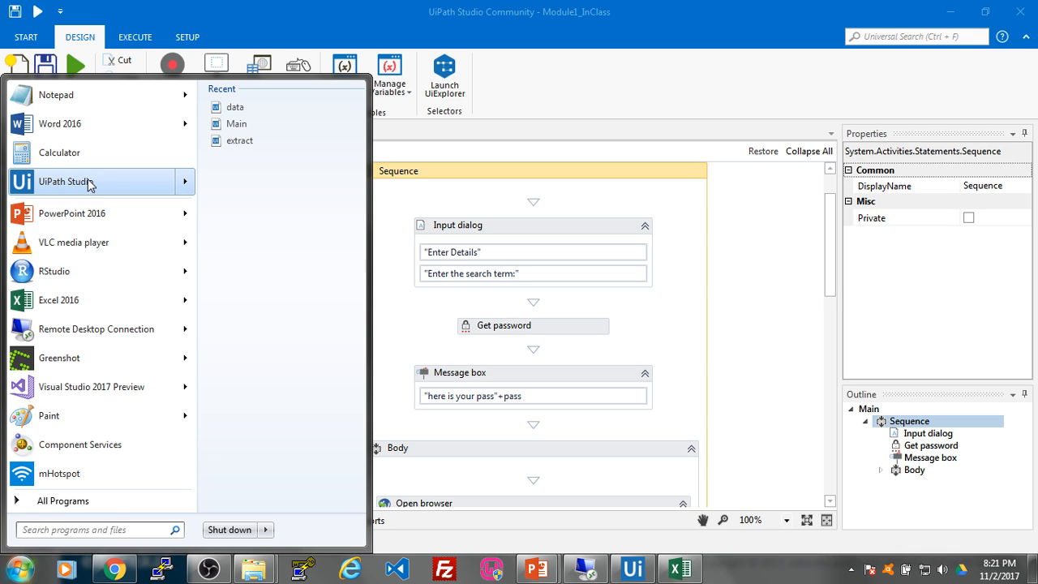
pyautogui.rightClick(89, 182)
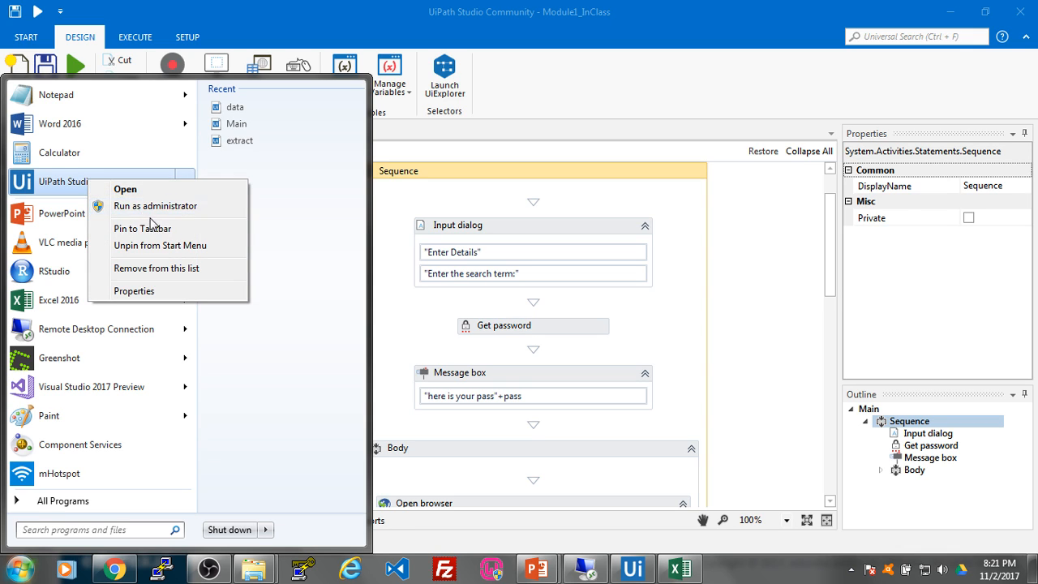
pyautogui.click(162, 291)
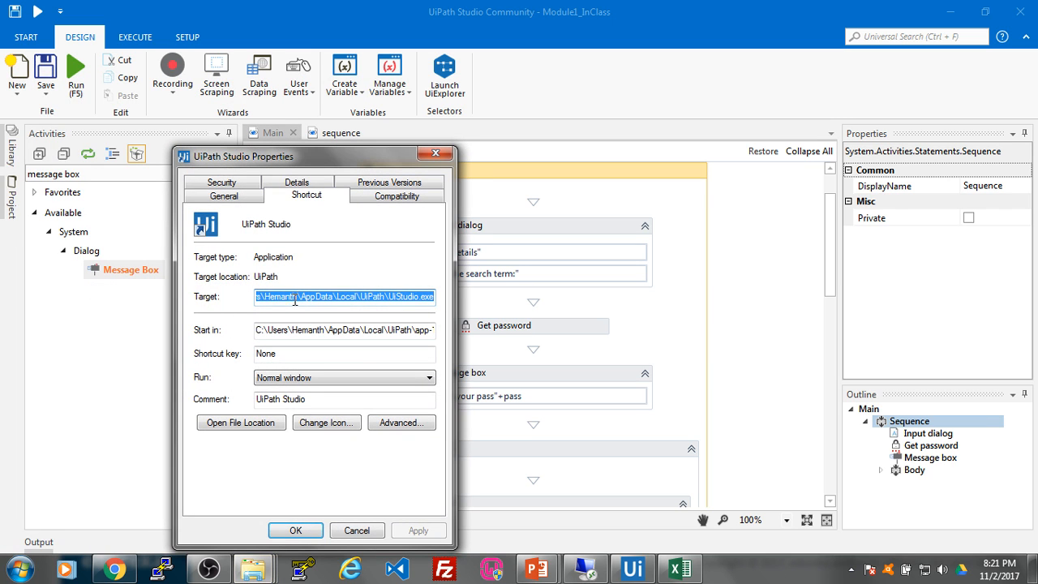
# Step: Select the AppData\Local\UiPath folder part of the Target path, then bring up the Module1_InClass window
pyautogui.click(295, 300)
pyautogui.moveTo(309, 162); pyautogui.dragTo(373, 114)
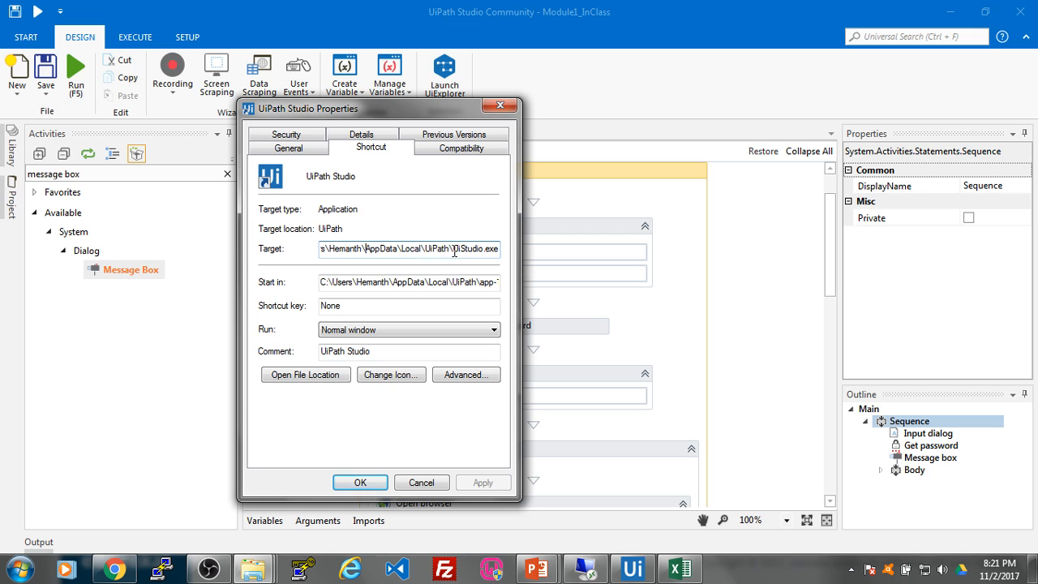
pyautogui.moveTo(452, 249); pyautogui.dragTo(315, 261)
pyautogui.hotkey('ctrl', 'c')
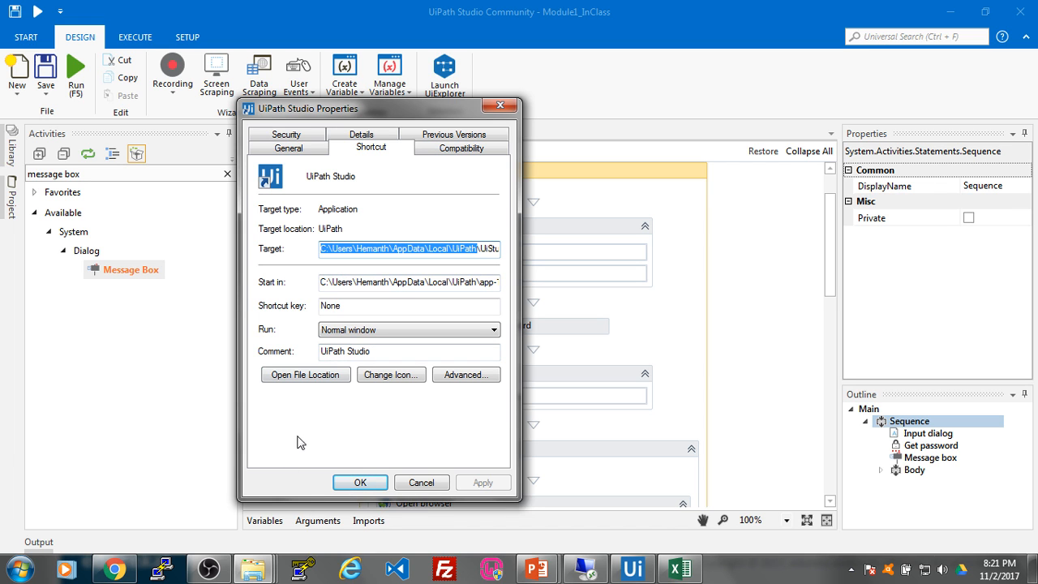
pyautogui.click(266, 572)
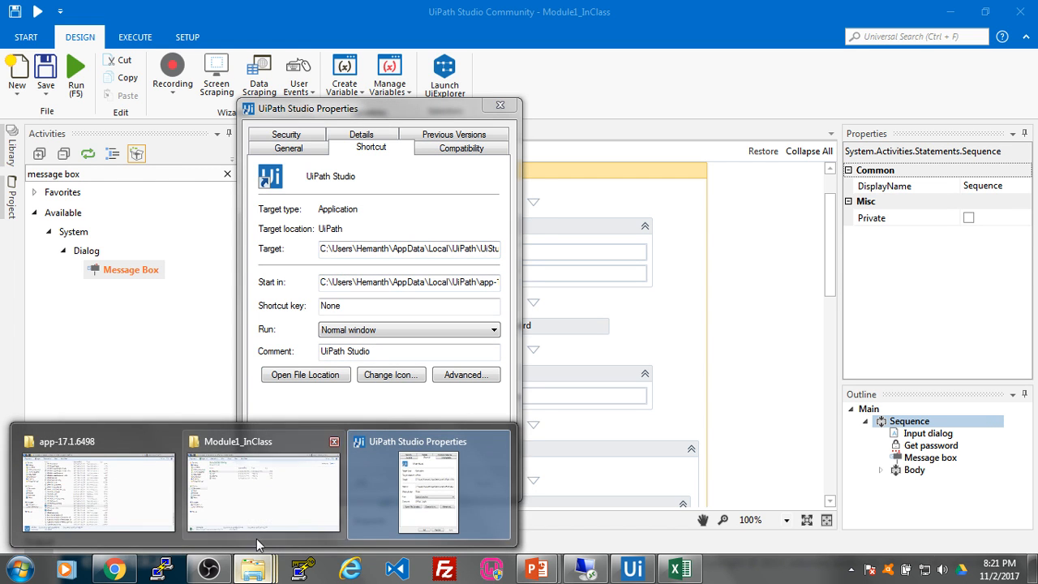
pyautogui.click(256, 538)
# Step: Go to the pasted UiPath install folder and open app-17.1.6498
pyautogui.click(338, 29)
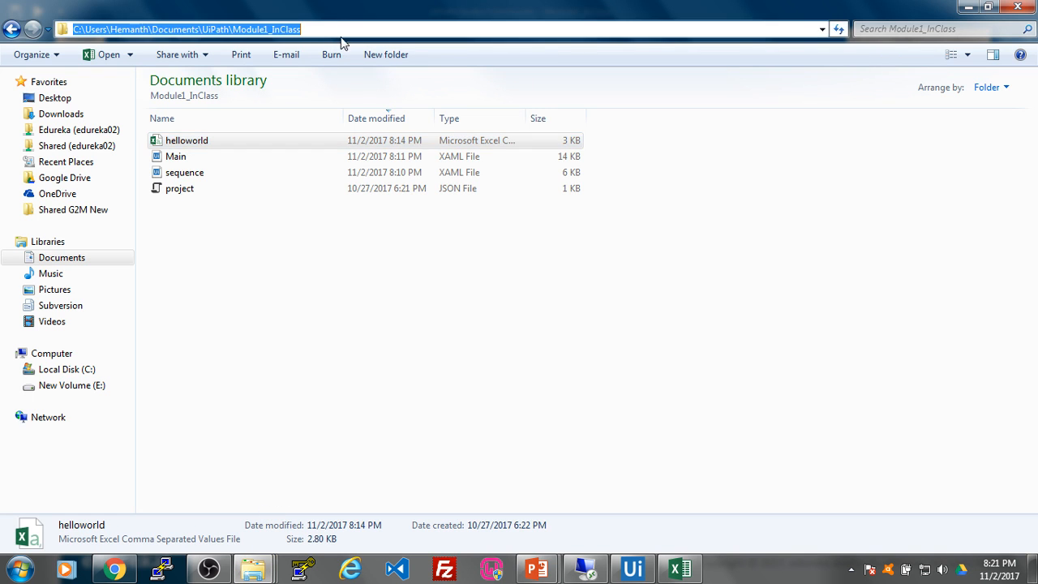
pyautogui.hotkey('ctrl', 'v')
pyautogui.press('Return')
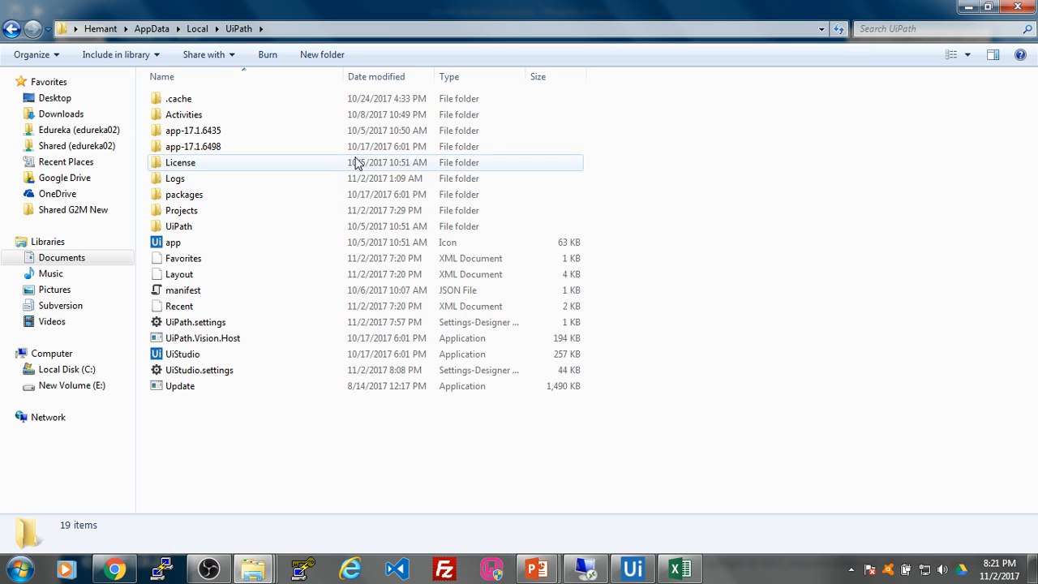
pyautogui.doubleClick(205, 153)
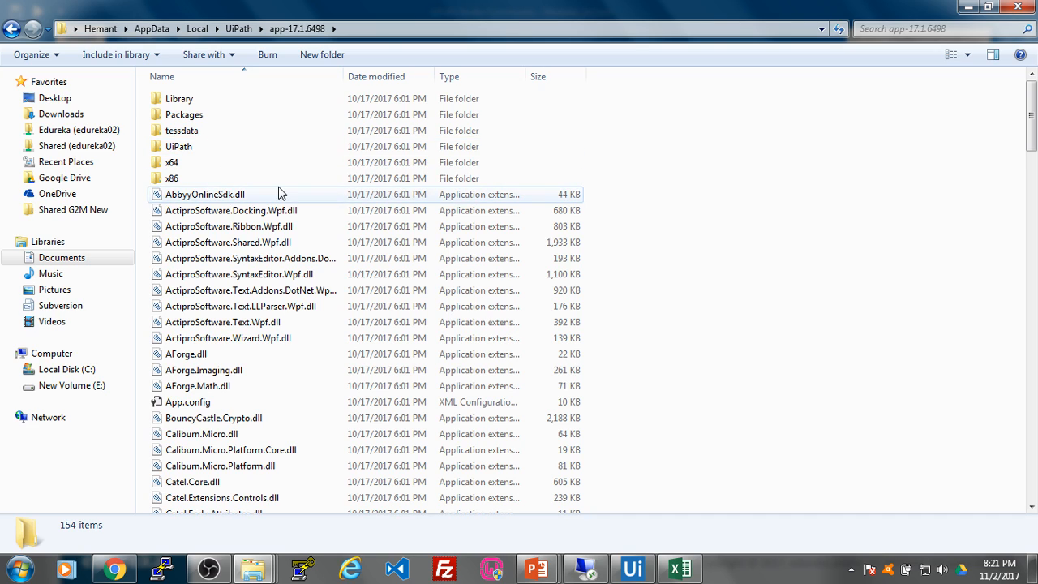
# Step: Locate the UiRobot application and show the UiPath Robot tray icon
pyautogui.scroll(-18, 279, 193)
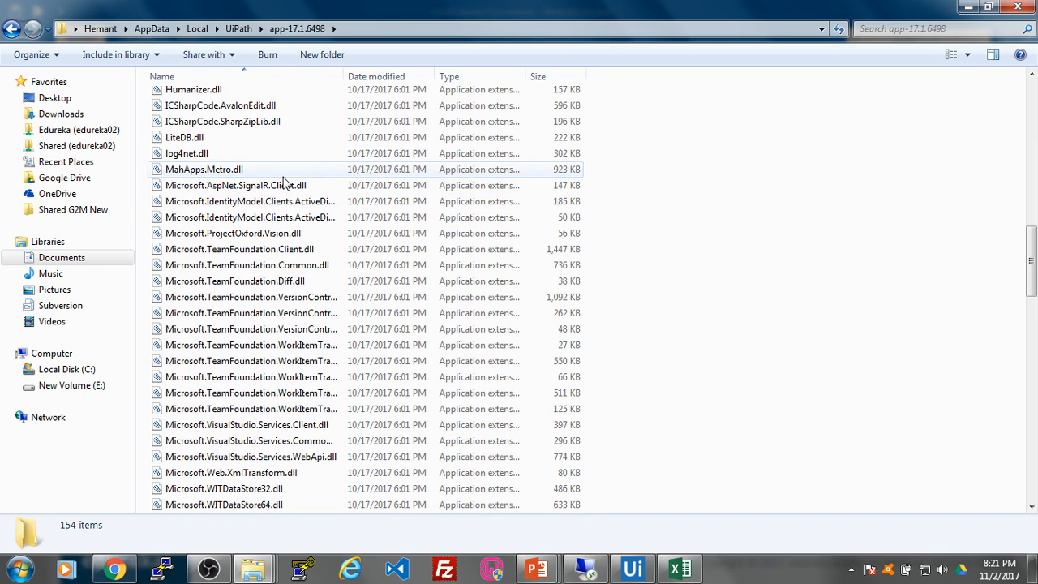
pyautogui.scroll(-20, 283, 183)
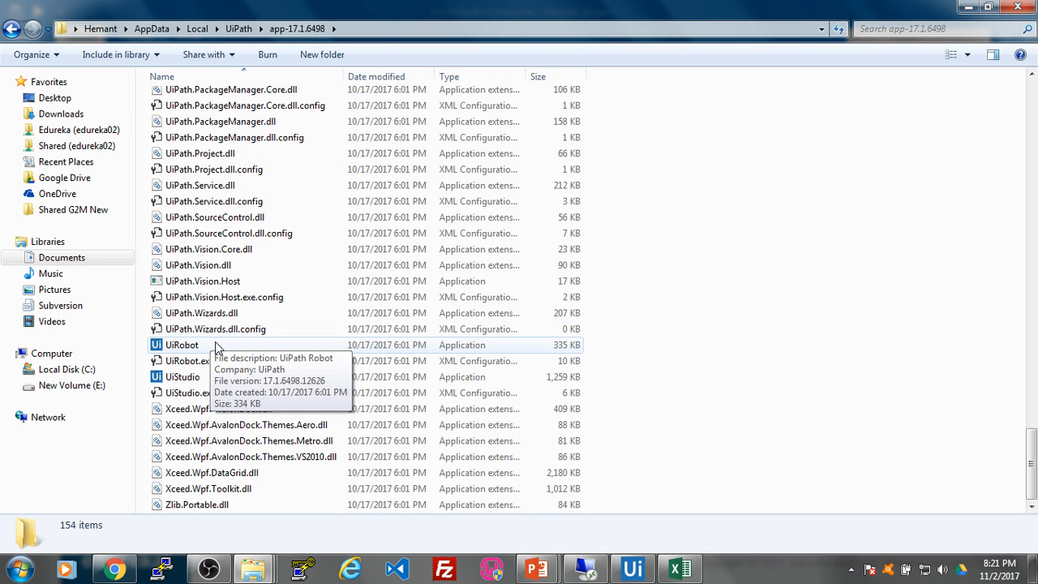
pyautogui.click(246, 346)
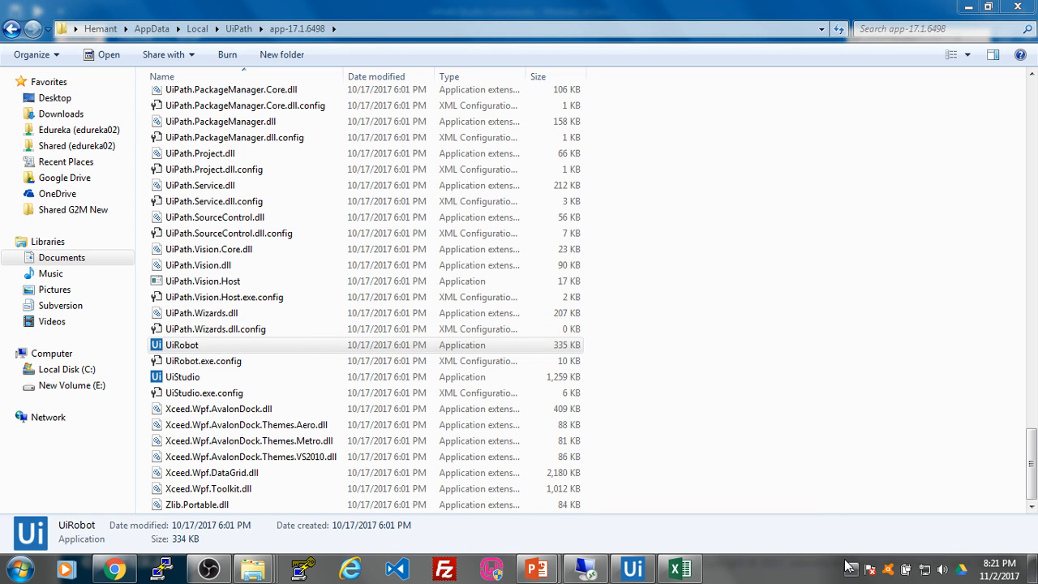
pyautogui.click(851, 571)
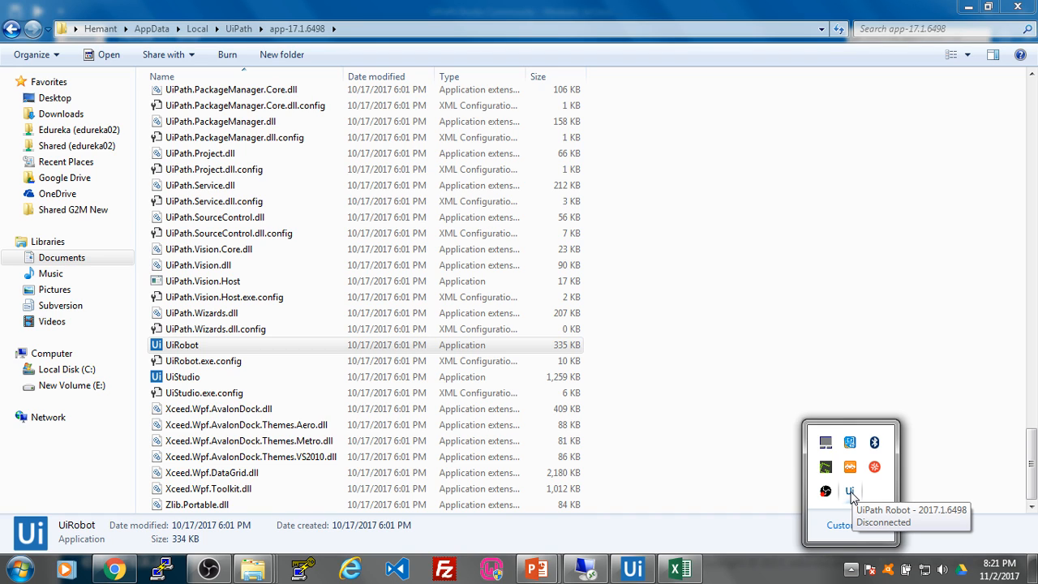
# Step: Open UiPath Robot's Orchestrator Settings from the tray
pyautogui.click(850, 493)
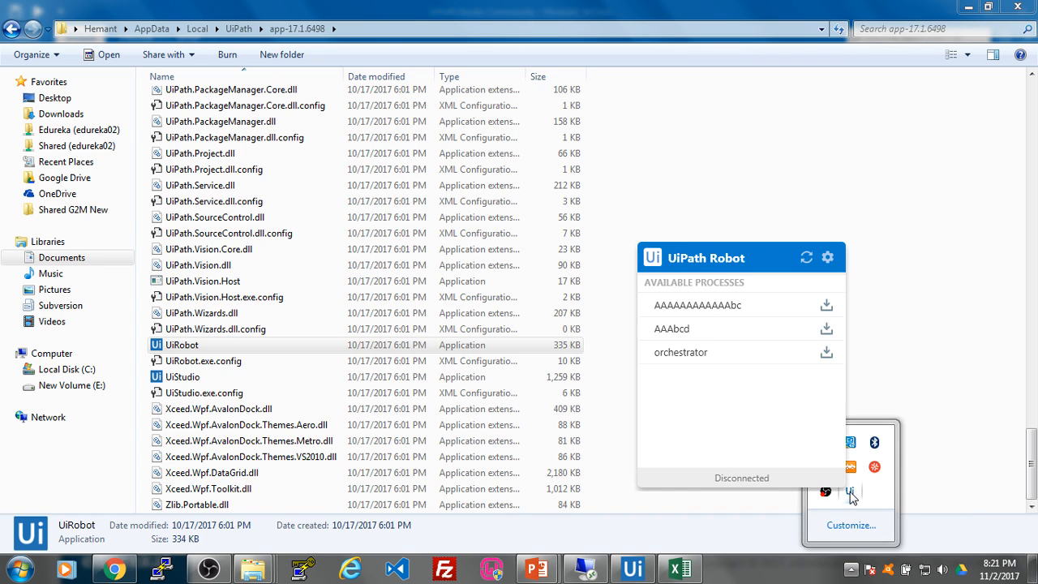
pyautogui.click(828, 258)
pyautogui.click(865, 274)
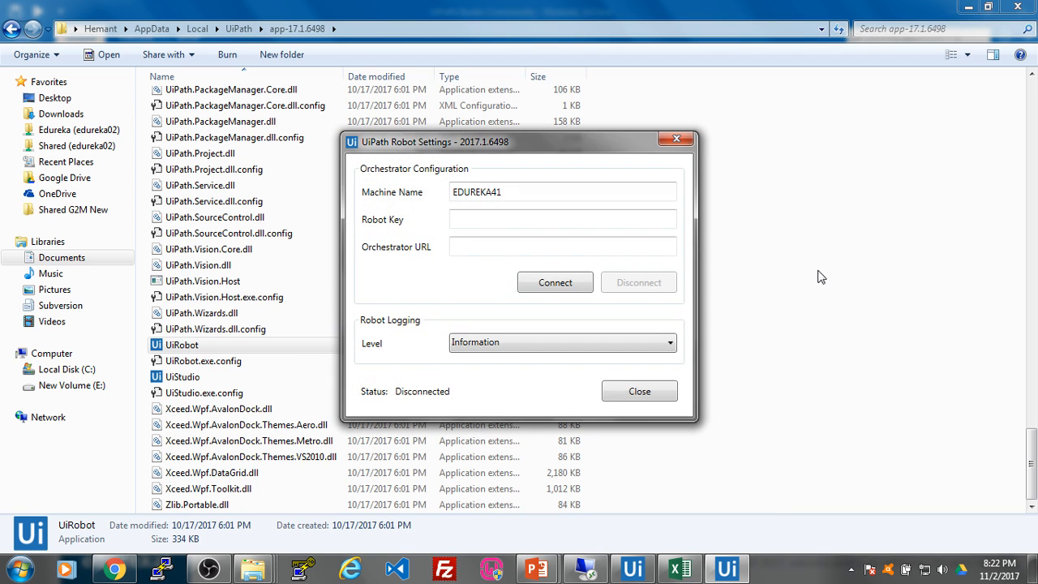
pyautogui.moveTo(478, 150); pyautogui.dragTo(534, 168)
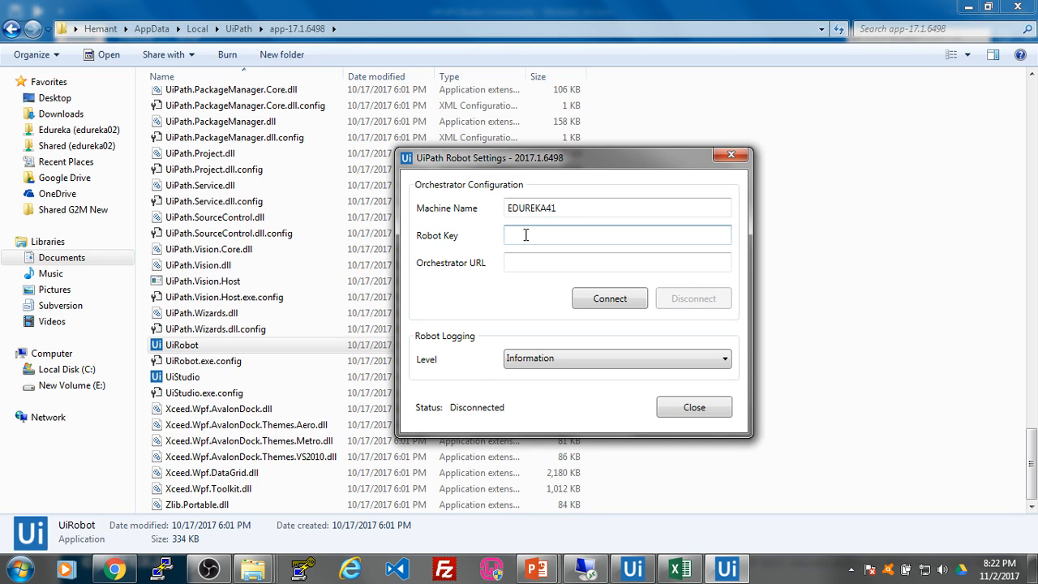
pyautogui.click(521, 261)
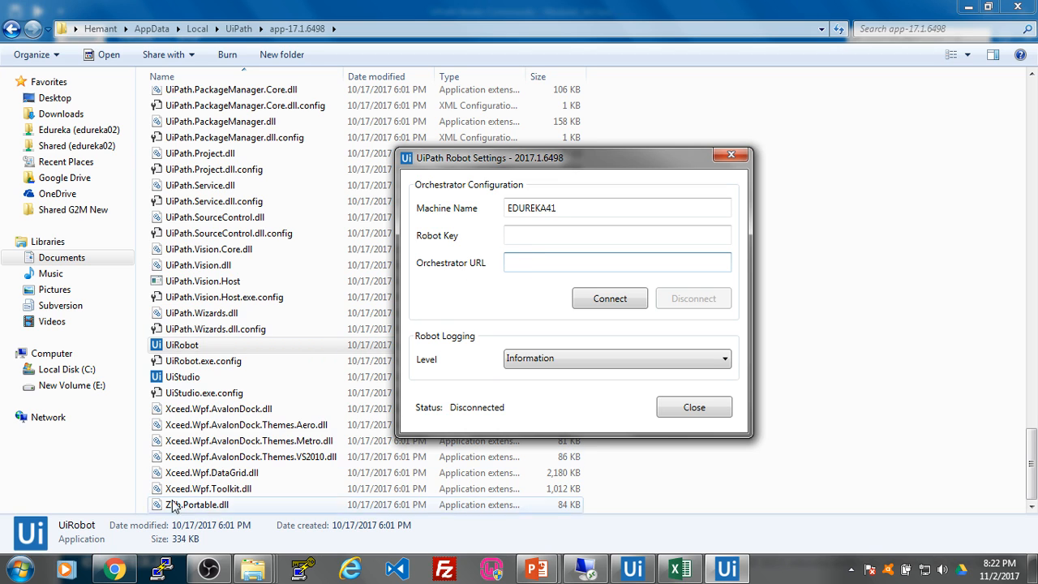
# Step: Copy the new robot's key from Provision Robot and paste it into Robot Key
pyautogui.click(114, 570)
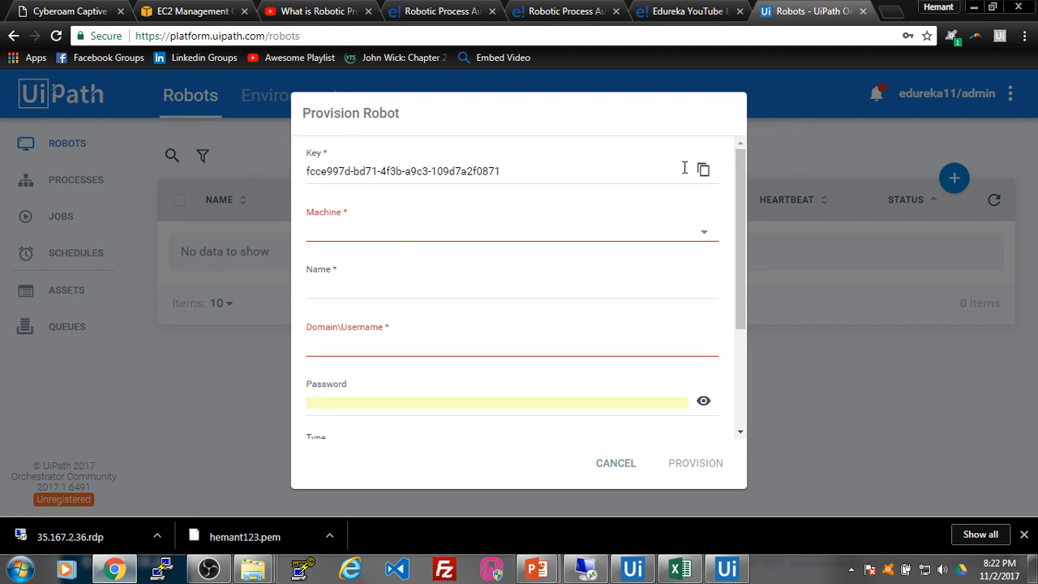
pyautogui.click(708, 176)
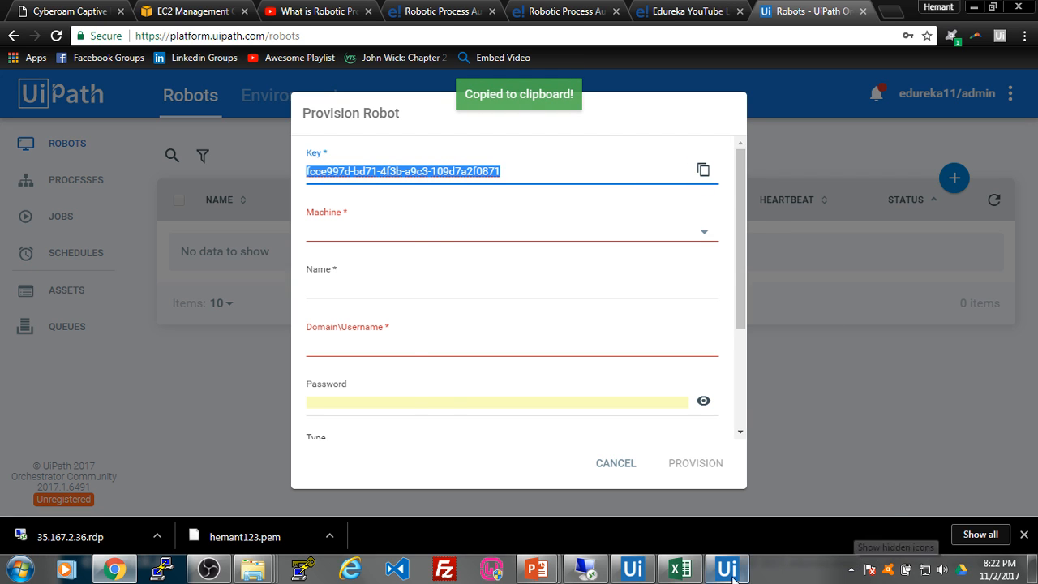
pyautogui.hotkey('alt', 'Tab')
pyautogui.click(540, 235)
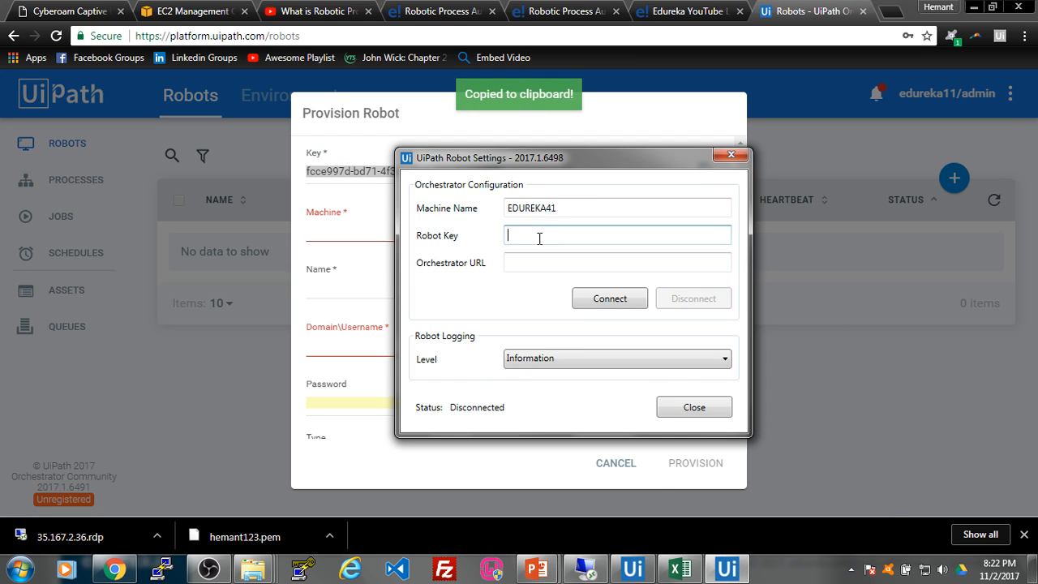
pyautogui.hotkey('ctrl', 'v')
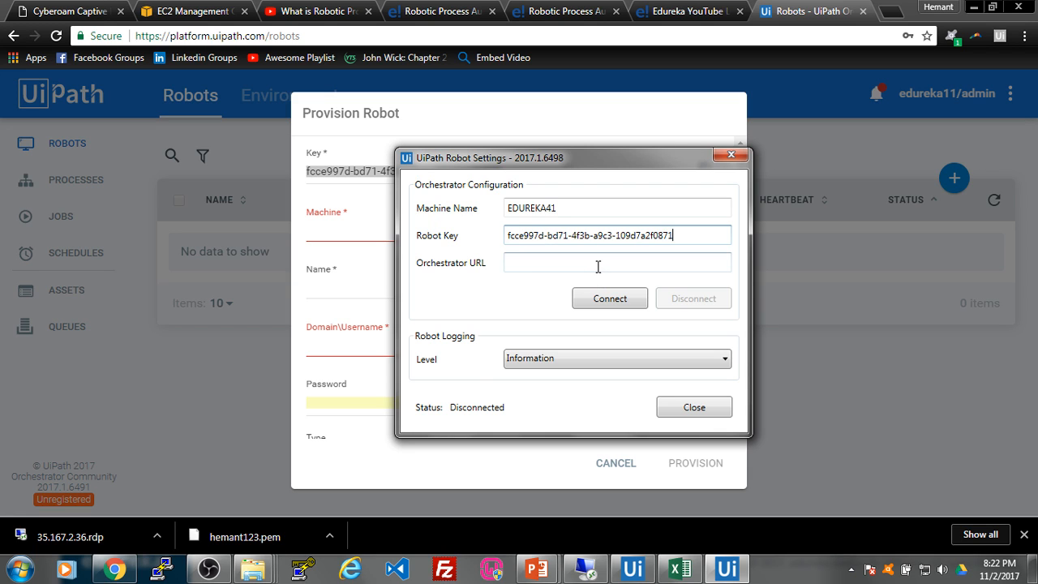
pyautogui.click(597, 267)
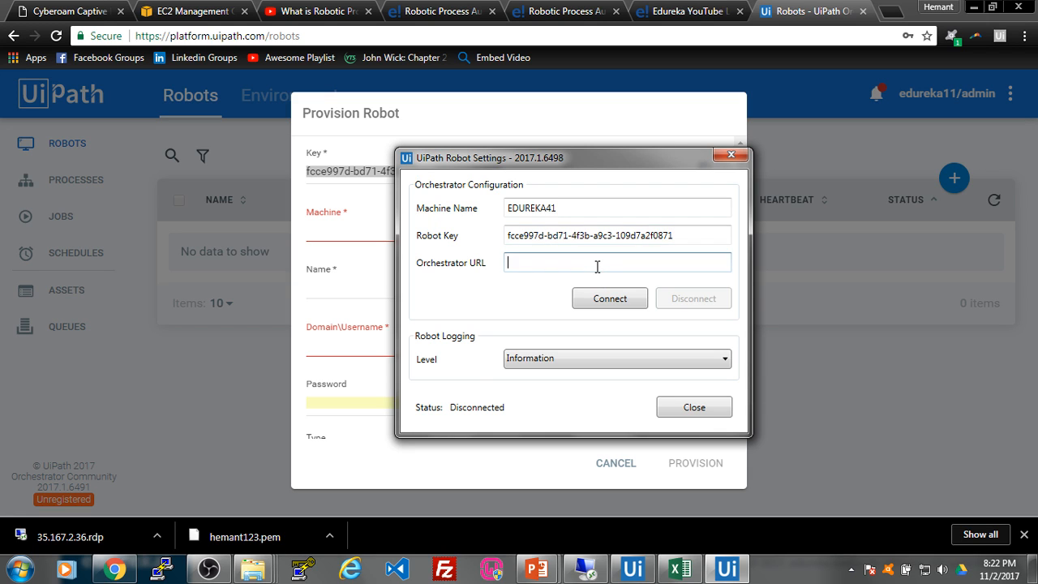
pyautogui.click(278, 35)
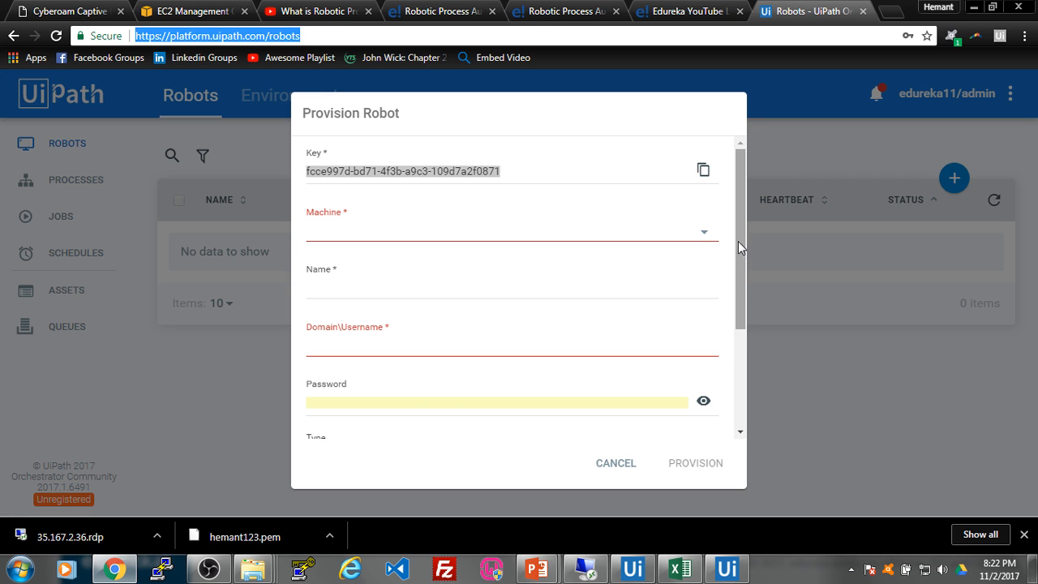
pyautogui.click(727, 568)
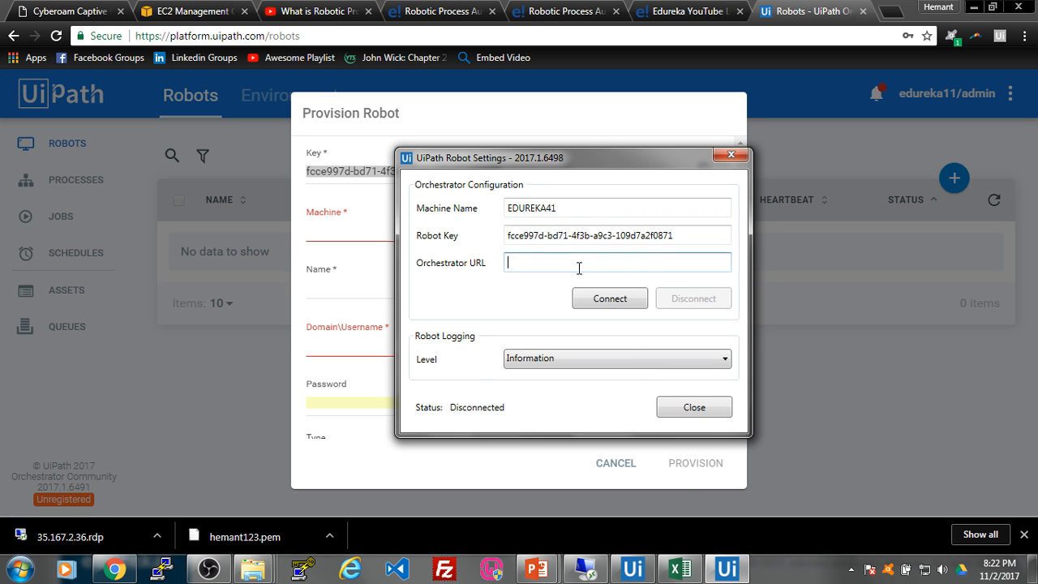
pyautogui.hotkey('ctrl', 'v')
pyautogui.moveTo(626, 152); pyautogui.dragTo(872, 148)
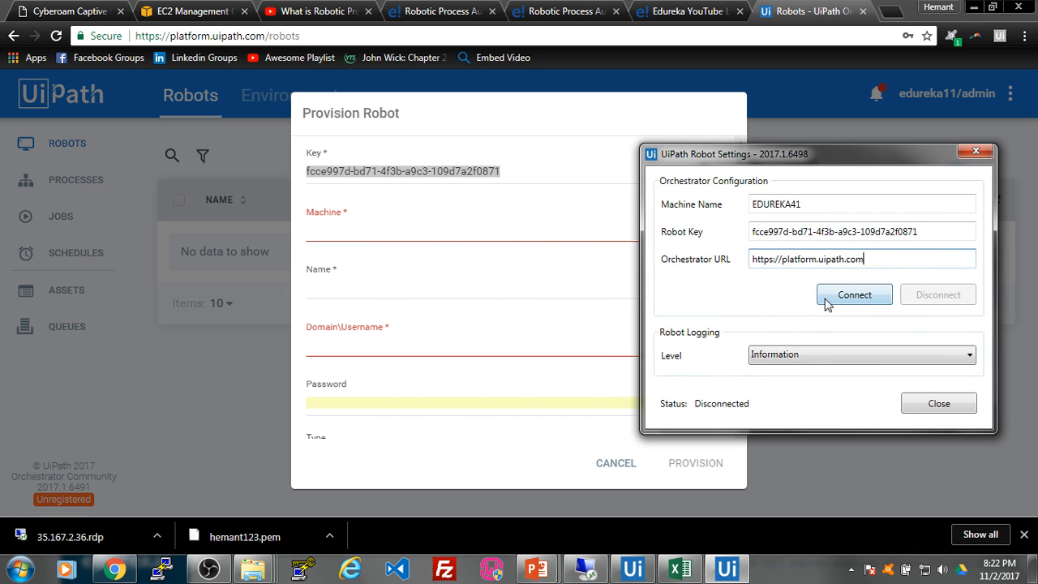
# Step: Provision robot Local on machine EDUREKA41 with the domain username and password
pyautogui.click(447, 232)
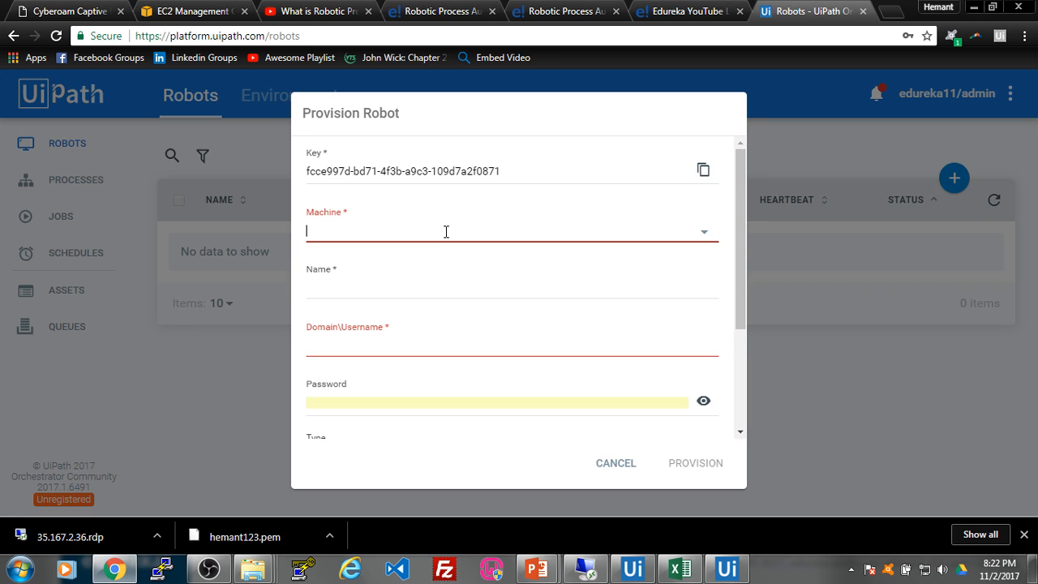
pyautogui.write('EDUREKA41')
pyautogui.click(440, 290)
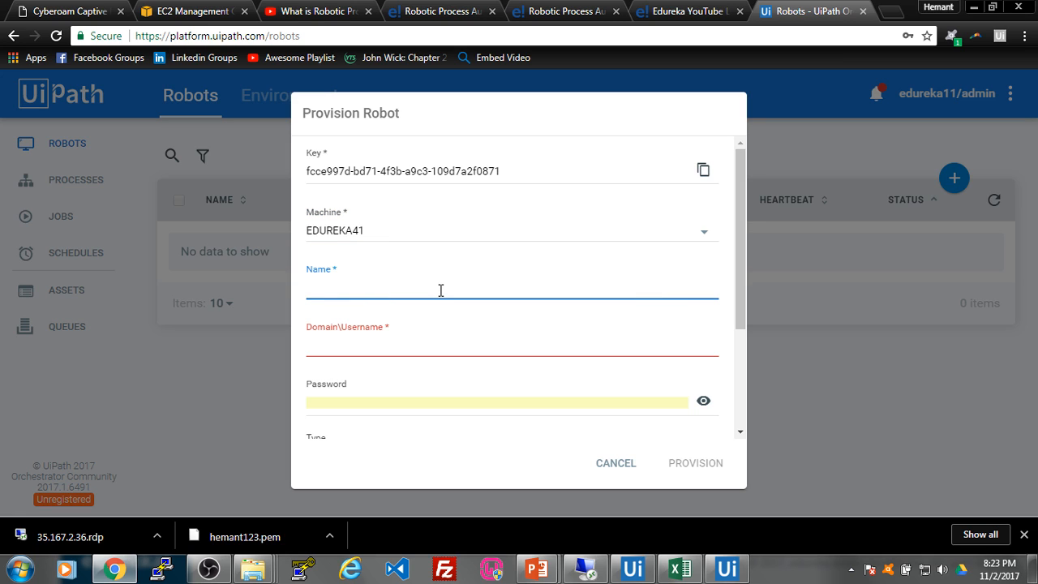
pyautogui.write('Local')
pyautogui.click(462, 349)
pyautogui.write('Hemant')
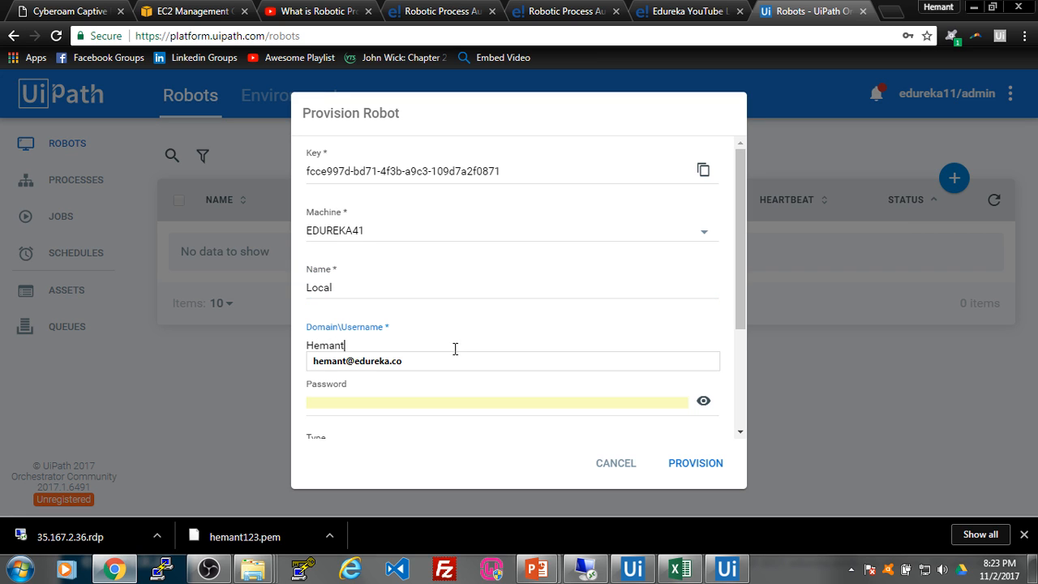
pyautogui.click(447, 401)
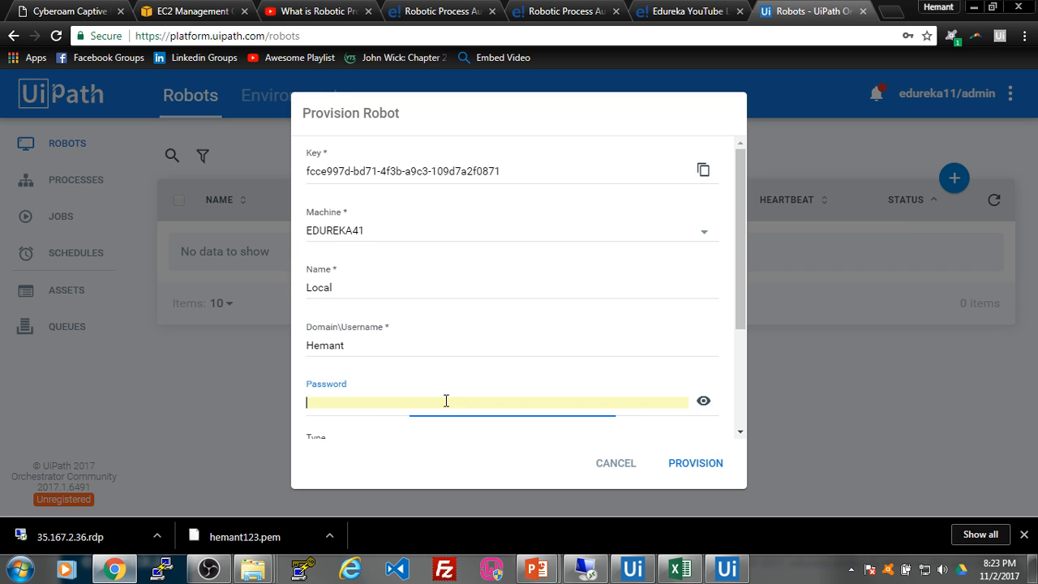
pyautogui.write('•')
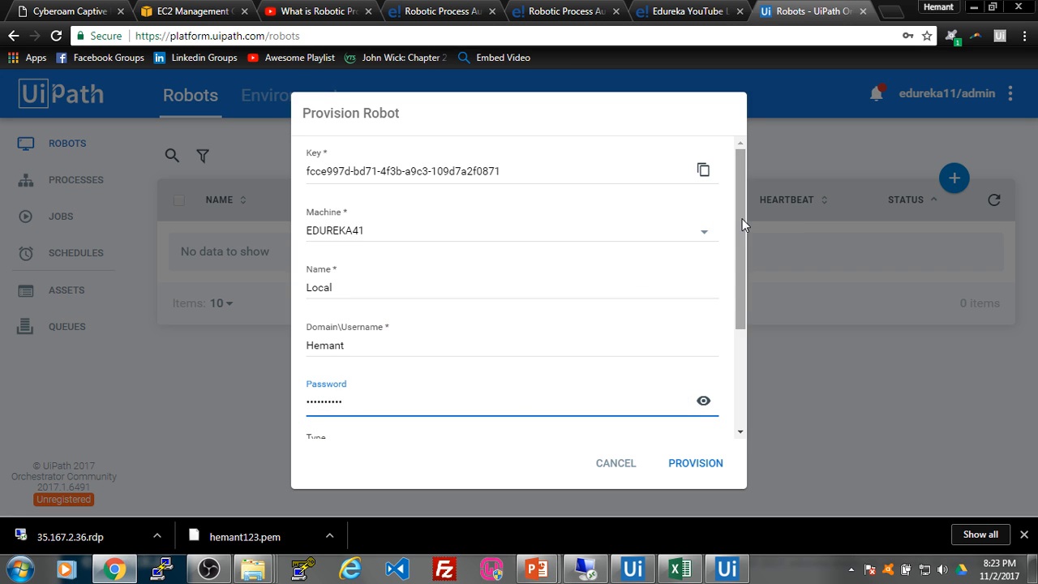
pyautogui.moveTo(744, 225); pyautogui.dragTo(749, 383)
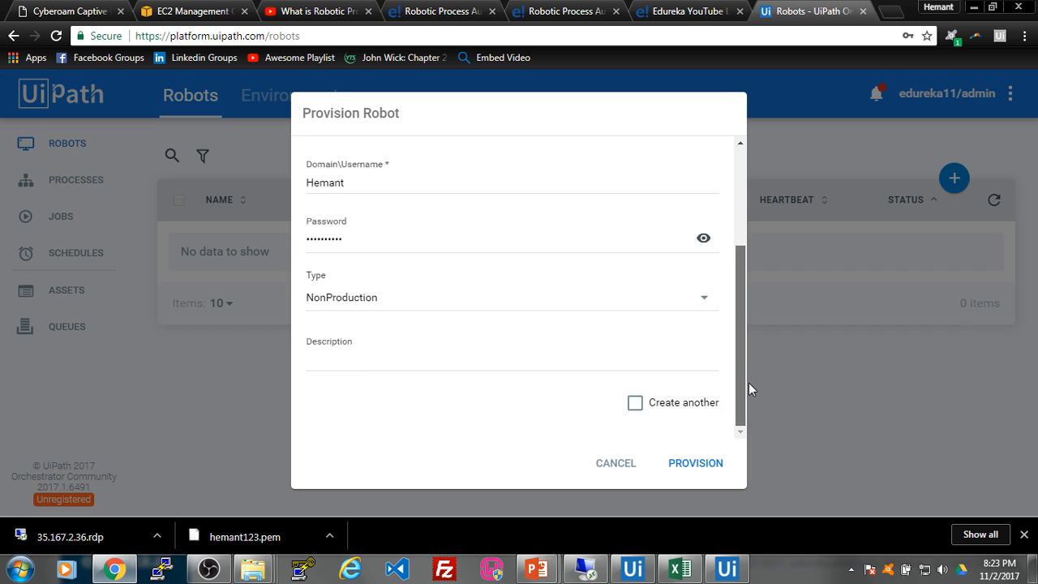
pyautogui.click(710, 477)
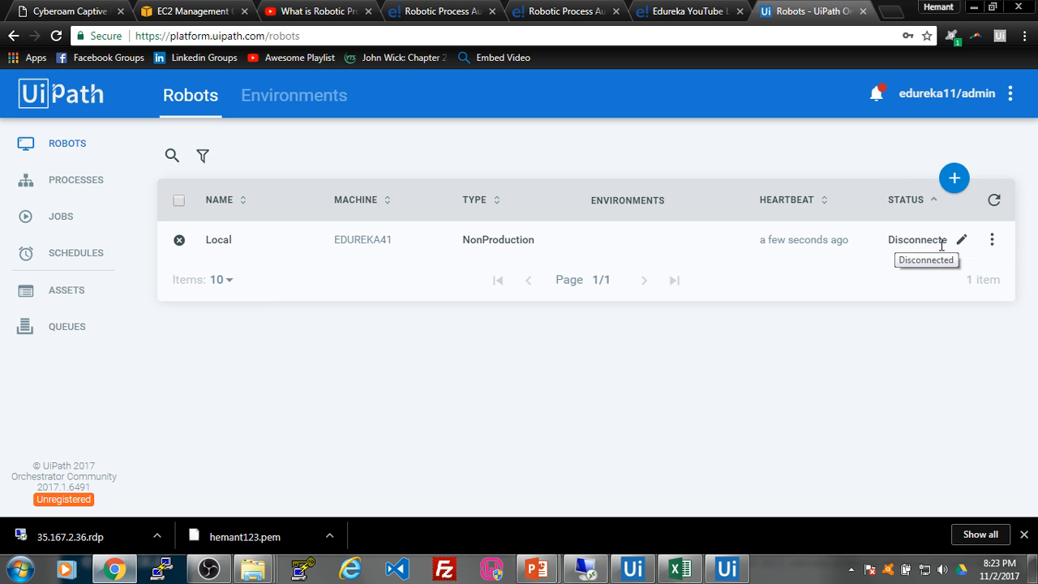
# Step: Connect UiPath Robot to Orchestrator, confirm Connected status, and close its settings
pyautogui.click(728, 572)
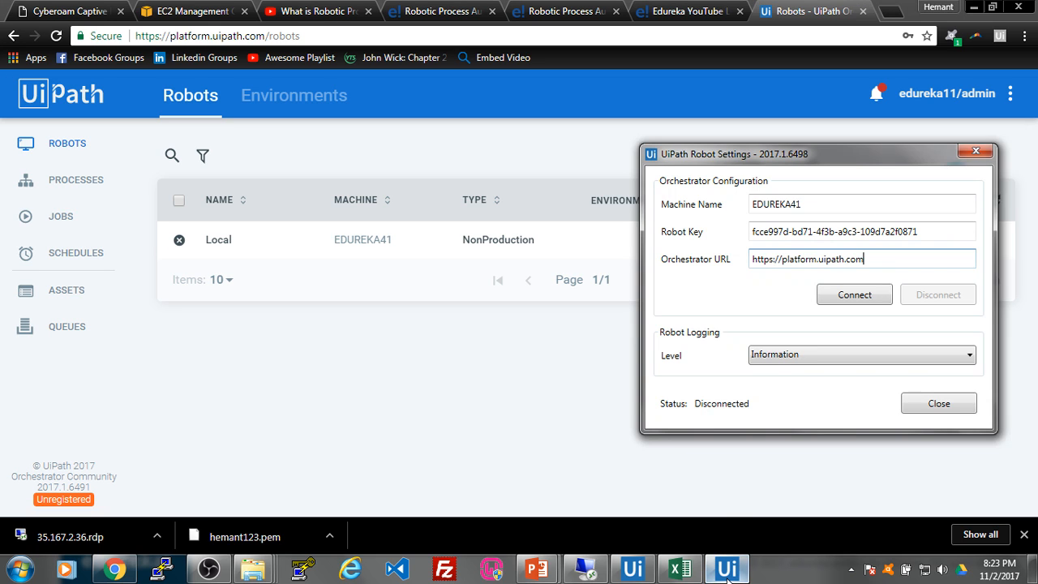
pyautogui.click(848, 298)
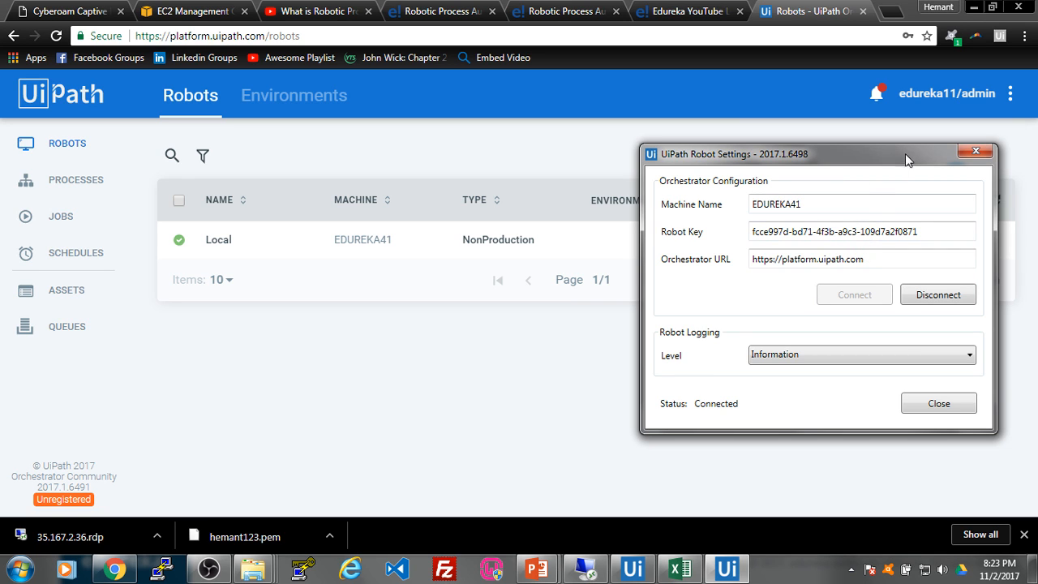
pyautogui.moveTo(922, 152); pyautogui.dragTo(654, 183)
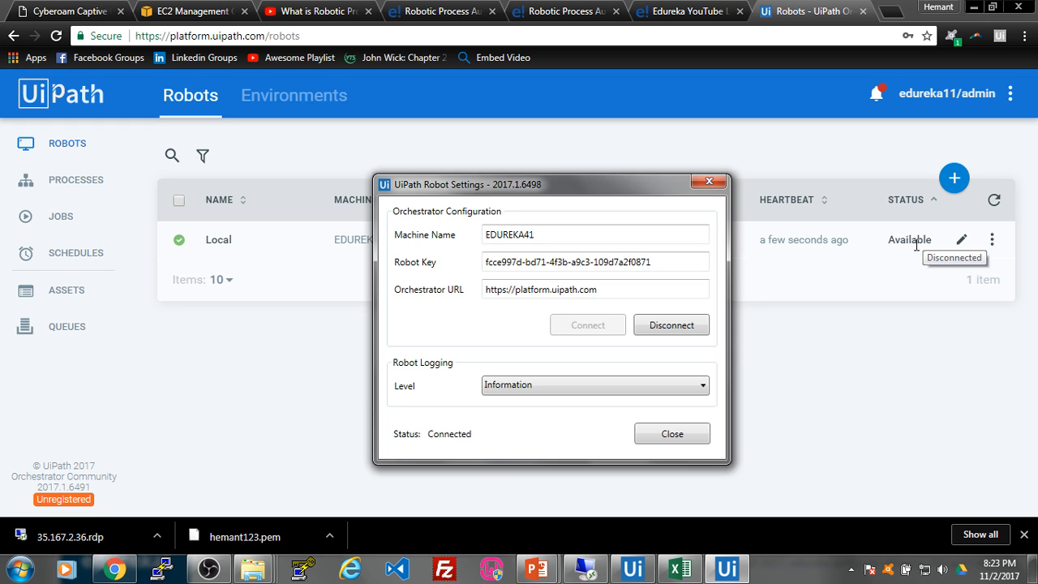
pyautogui.click(708, 184)
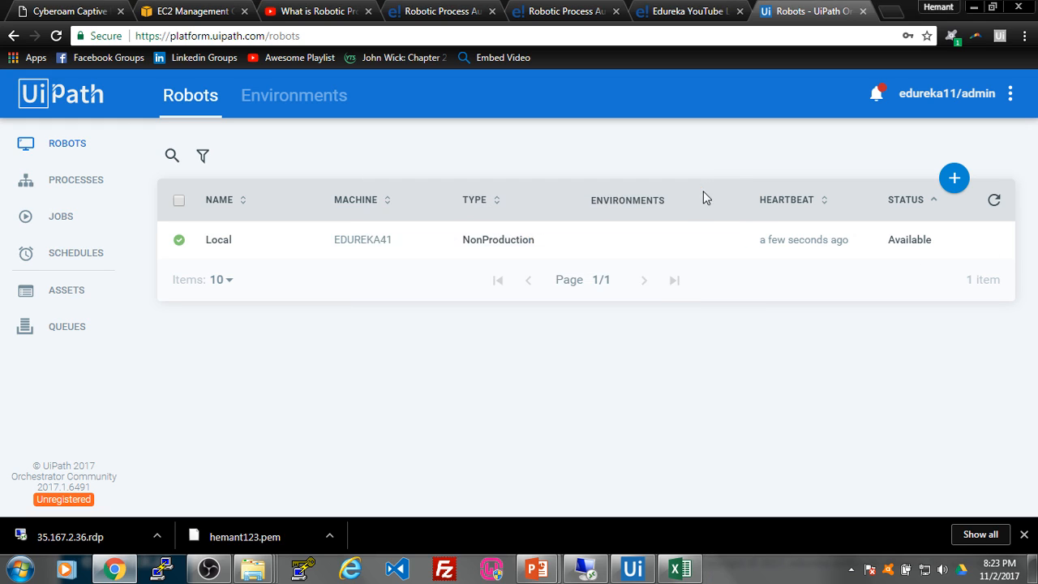
# Step: Close the remote session's browser, then start a second Provision Robot form and copy its key
pyautogui.click(589, 568)
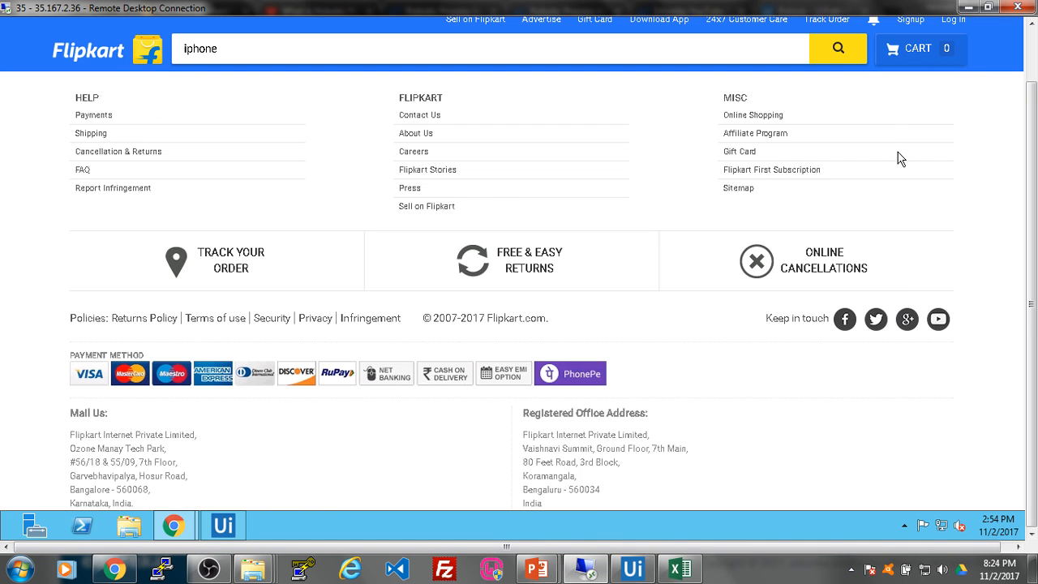
pyautogui.scroll(5, 929, 144)
pyautogui.moveTo(1031, 144); pyautogui.dragTo(1031, 65)
pyautogui.click(1016, 25)
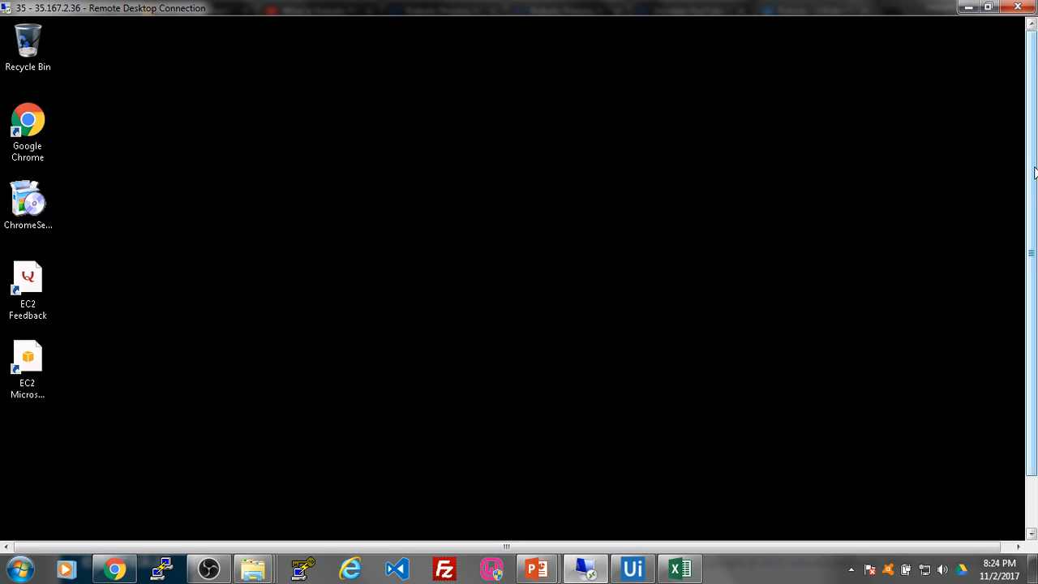
pyautogui.moveTo(1031, 253); pyautogui.dragTo(1031, 305)
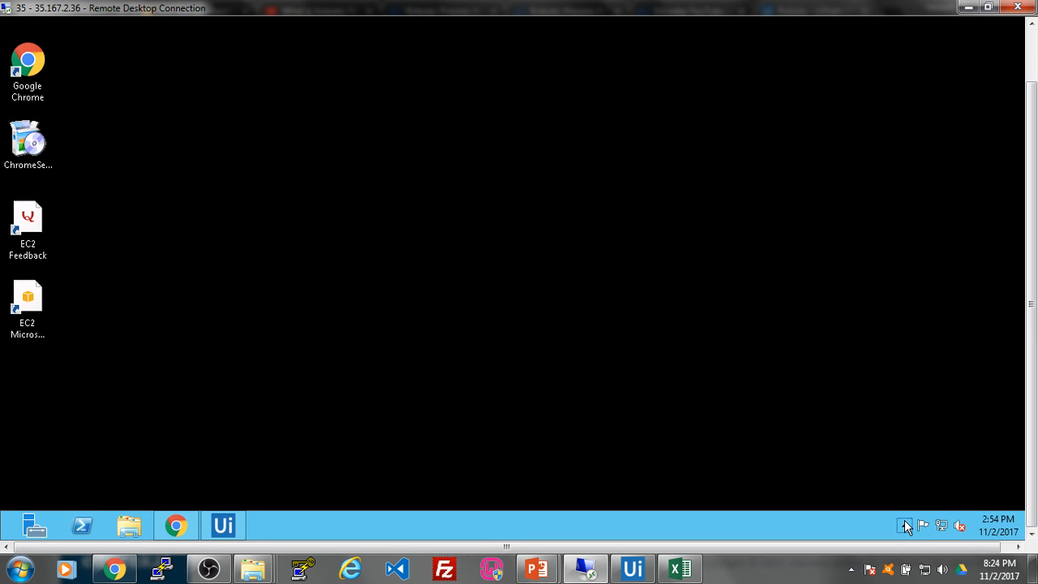
pyautogui.click(905, 521)
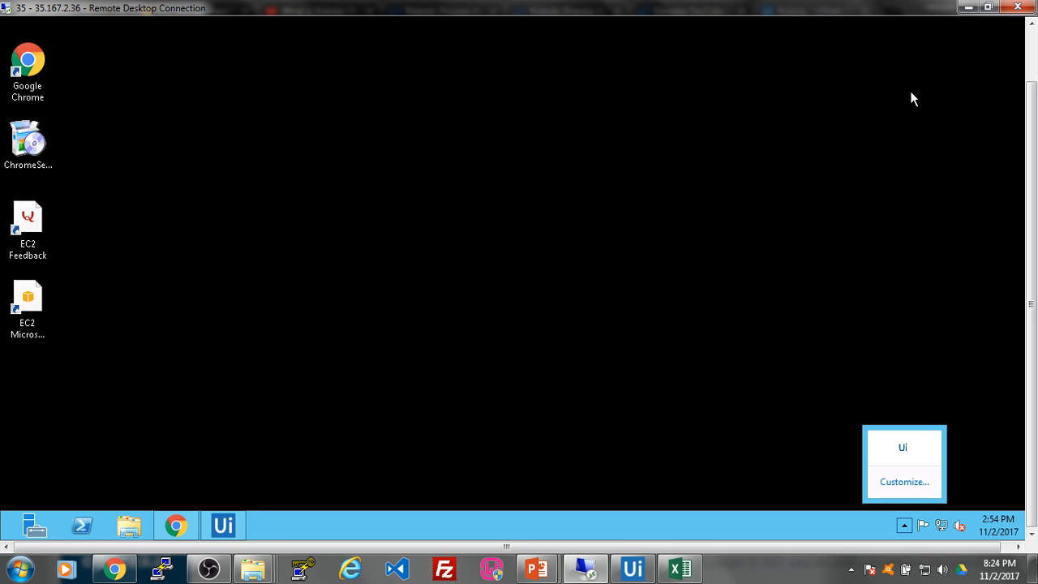
pyautogui.click(969, 6)
pyautogui.click(940, 185)
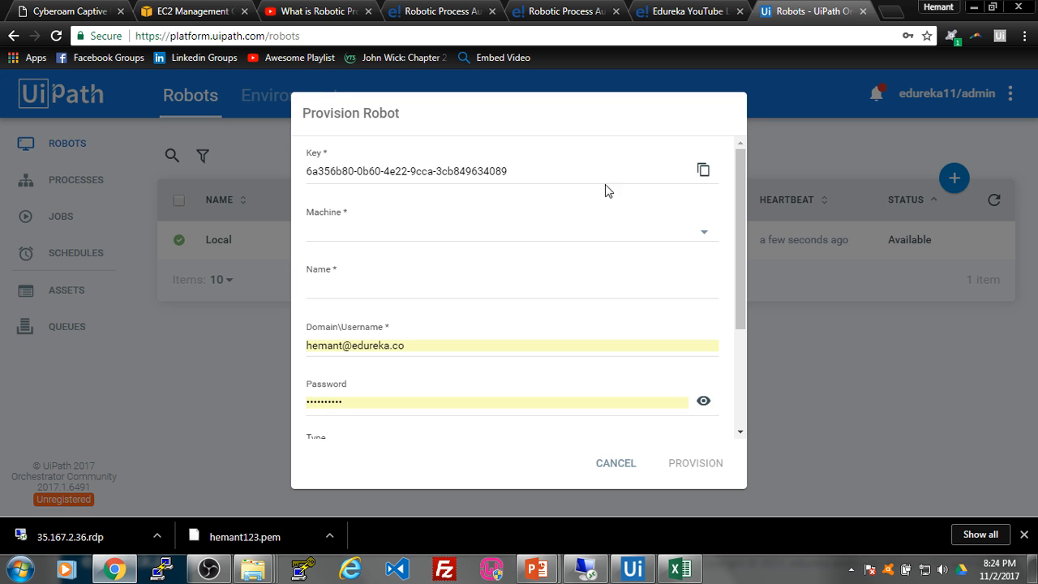
pyautogui.click(701, 170)
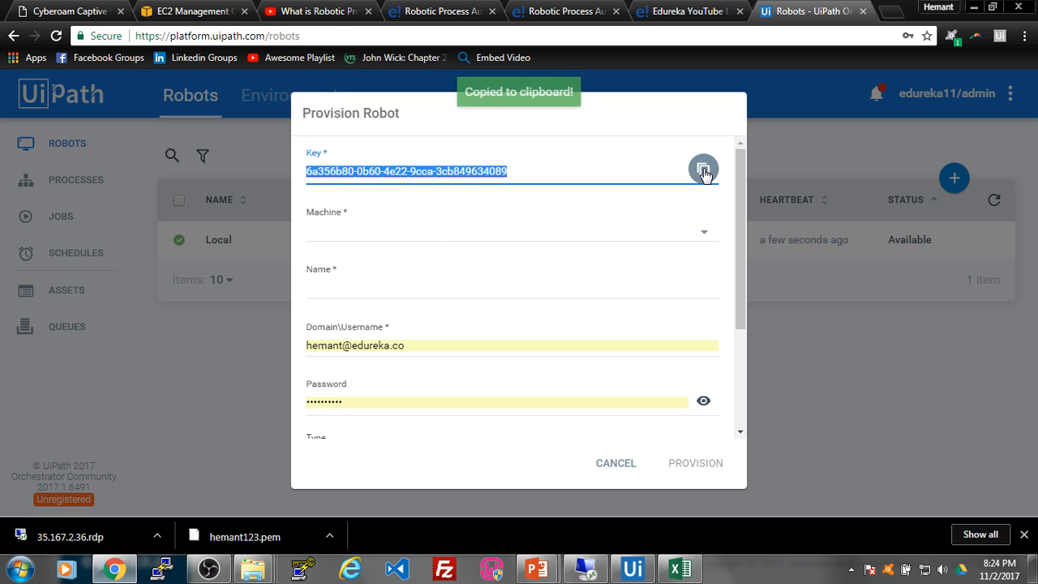
# Step: Paste the key into the remote UiPath Robot Settings and copy the remote machine name
pyautogui.click(581, 571)
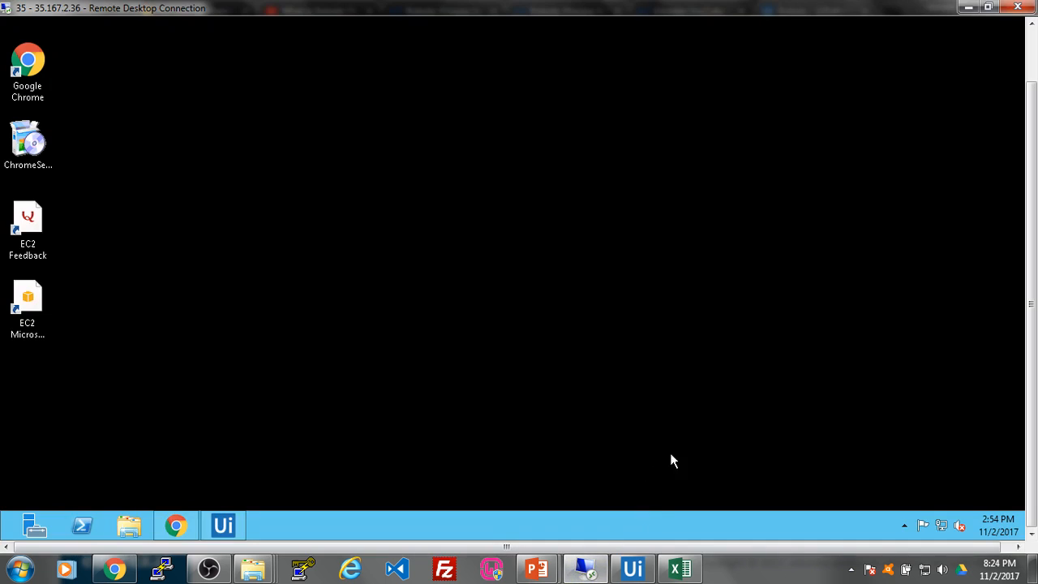
pyautogui.click(905, 525)
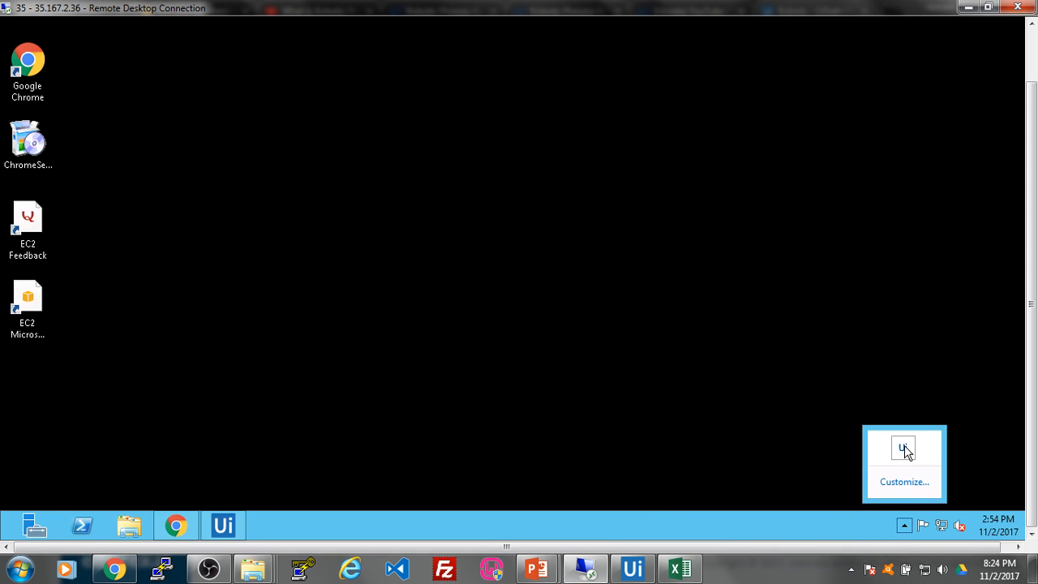
pyautogui.click(905, 448)
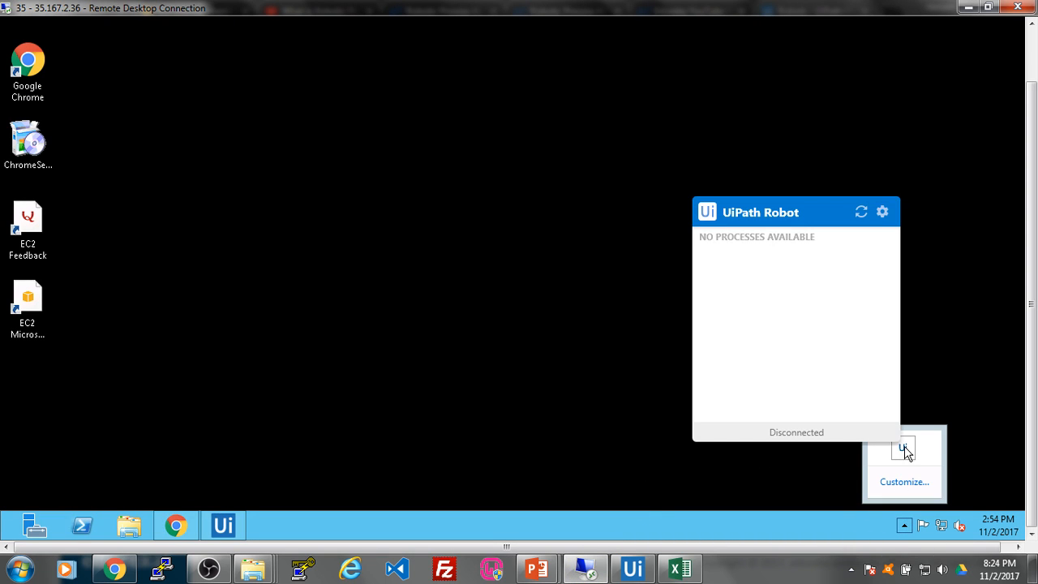
pyautogui.click(882, 213)
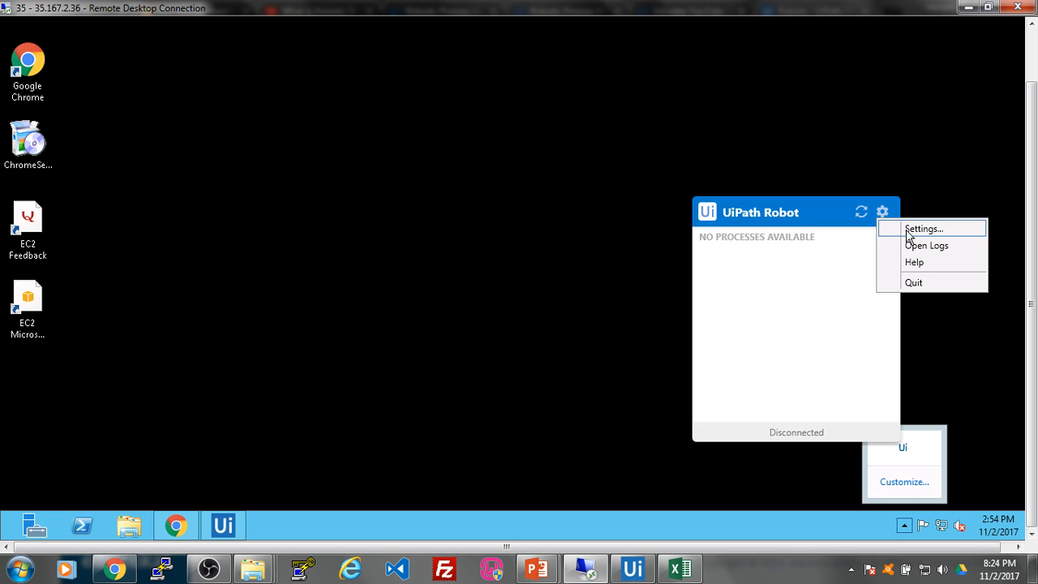
pyautogui.click(909, 230)
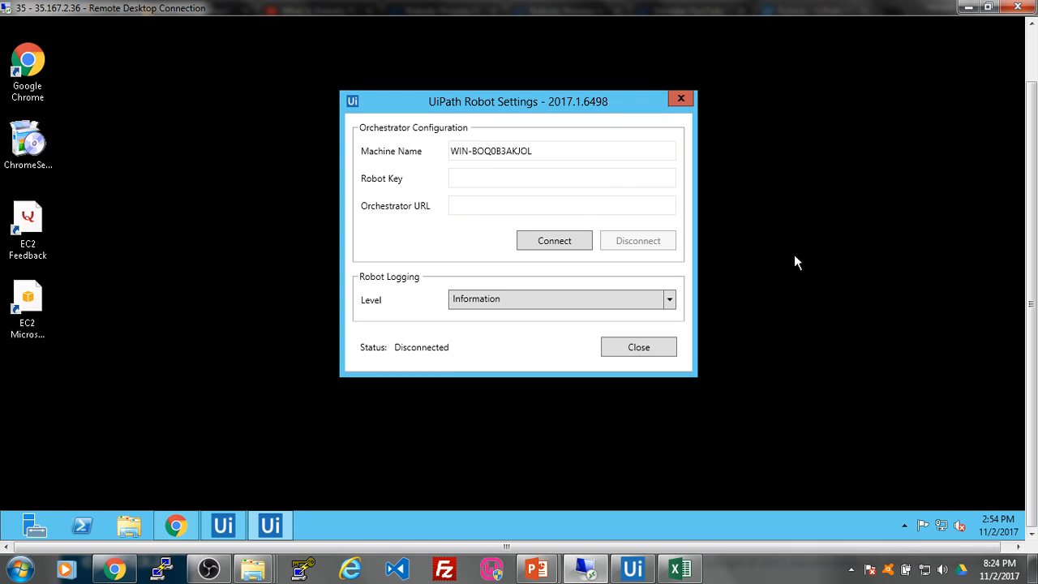
pyautogui.click(479, 177)
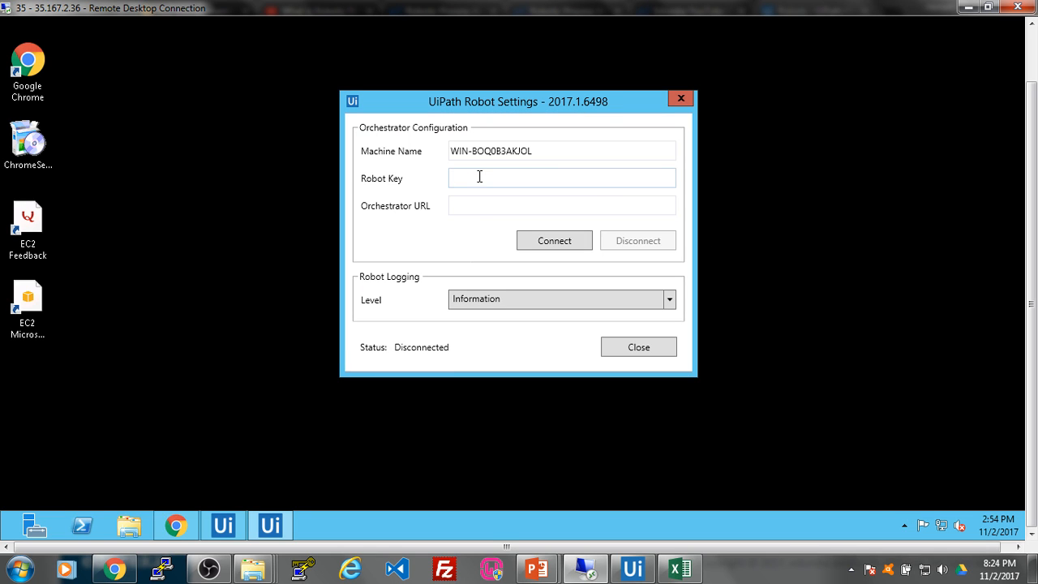
pyautogui.hotkey('ctrl', 'v')
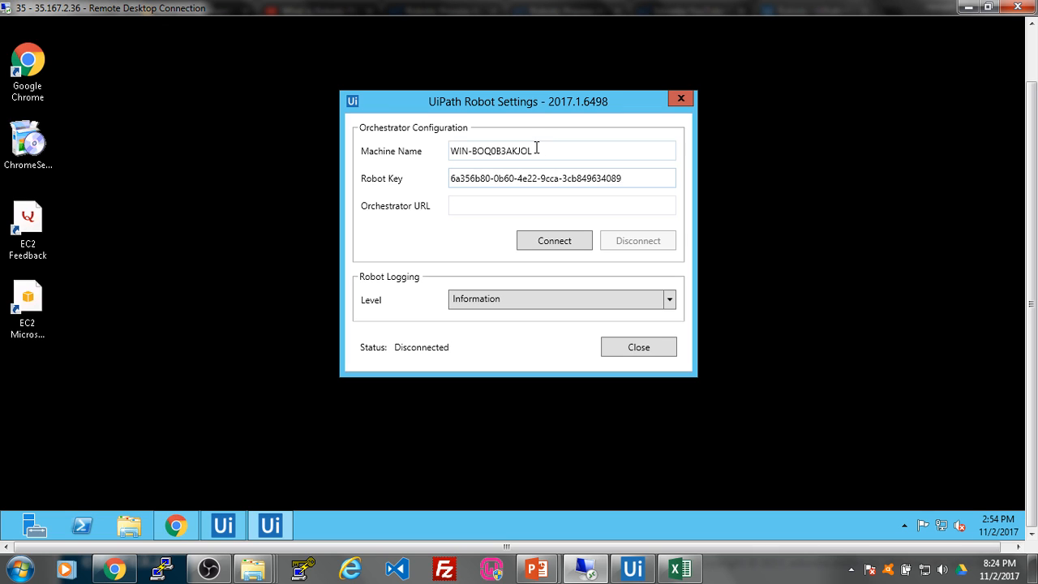
pyautogui.moveTo(537, 148); pyautogui.dragTo(435, 155)
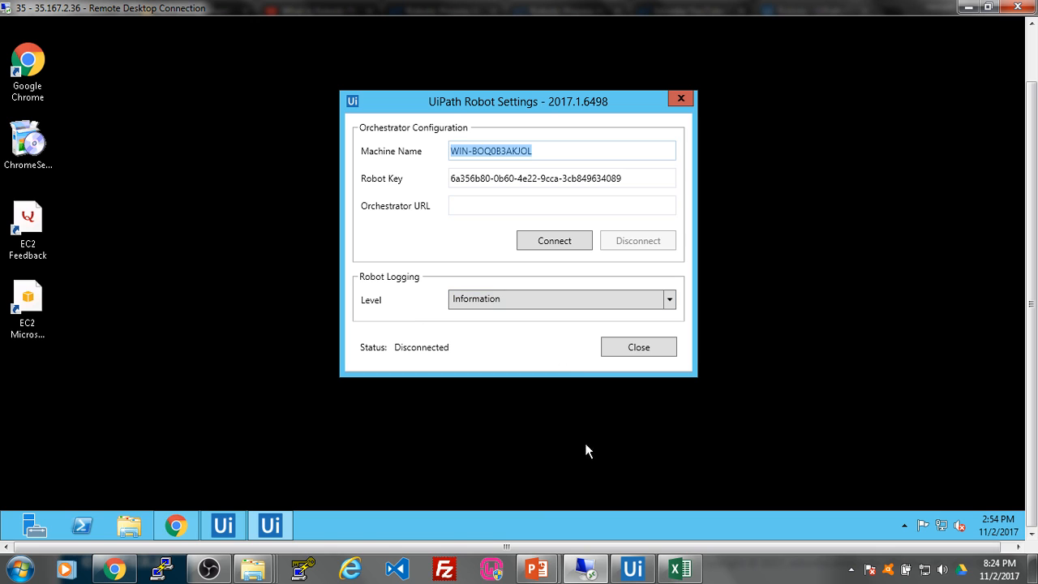
pyautogui.click(114, 568)
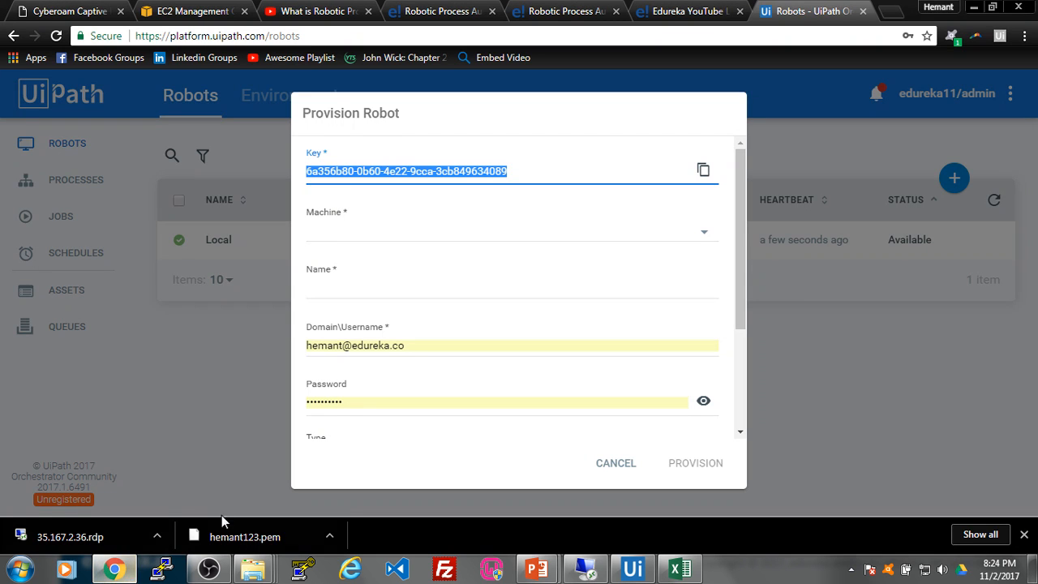
# Step: Enter machine WIN-BOQ0B3AKJOL, robot name AWS and username Administrator
pyautogui.click(441, 234)
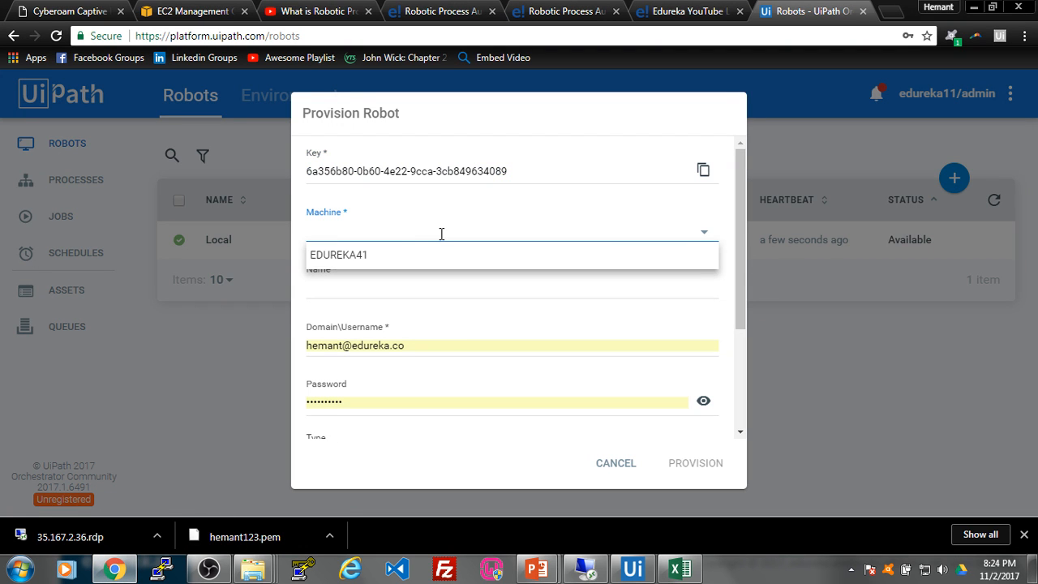
pyautogui.hotkey('ctrl', 'v')
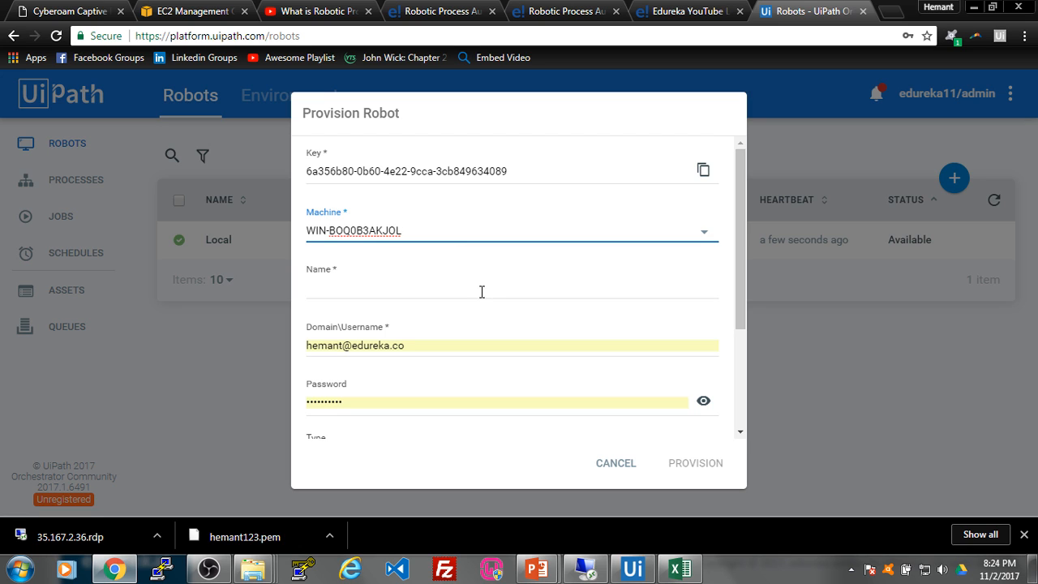
pyautogui.click(482, 292)
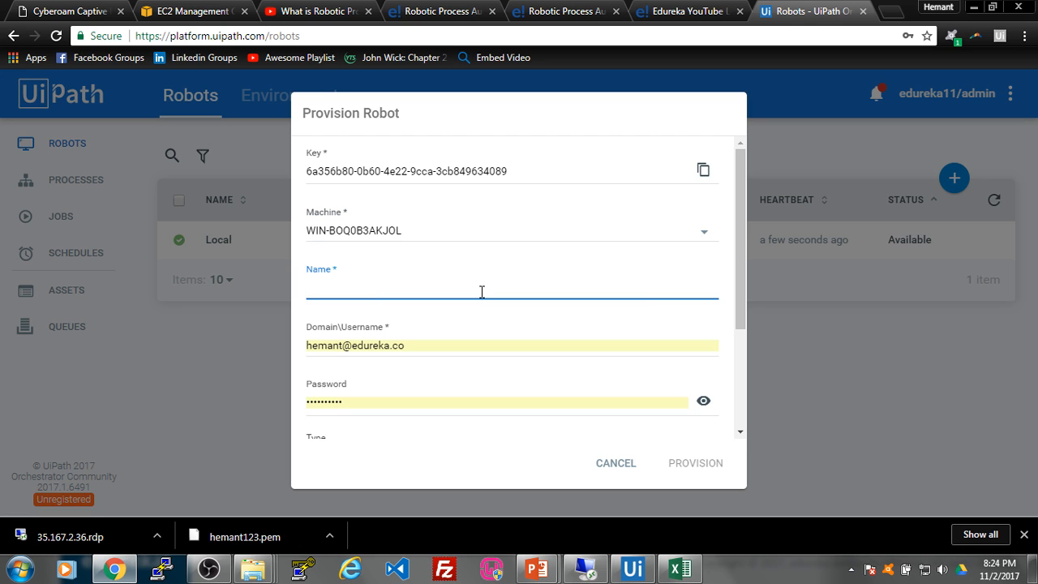
pyautogui.write('AWS')
pyautogui.click(442, 341)
pyautogui.moveTo(442, 342); pyautogui.dragTo(309, 344)
pyautogui.press('End')
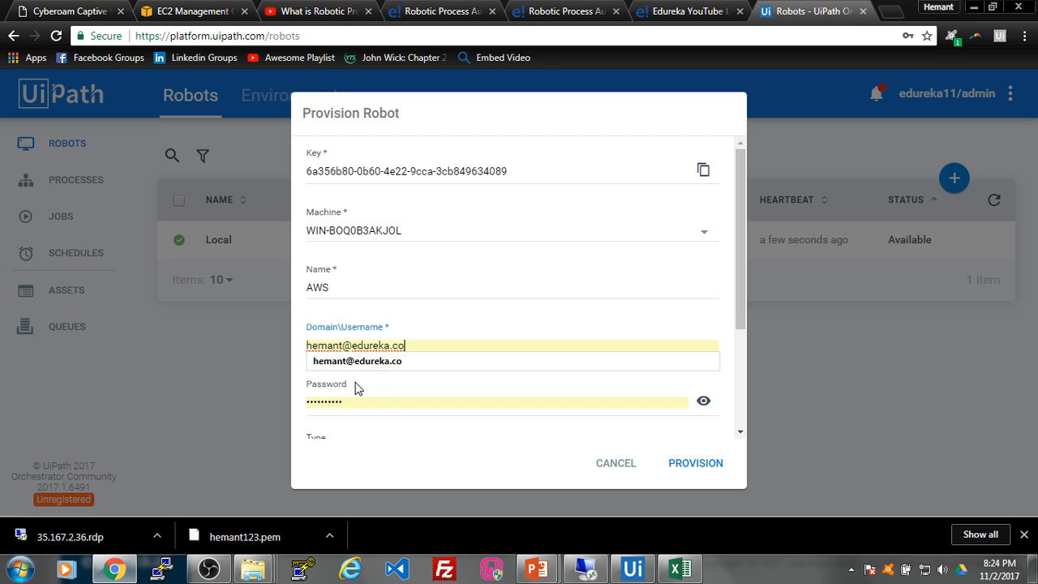
pyautogui.write('Ad')
pyautogui.hotkey('ctrl', 'a')
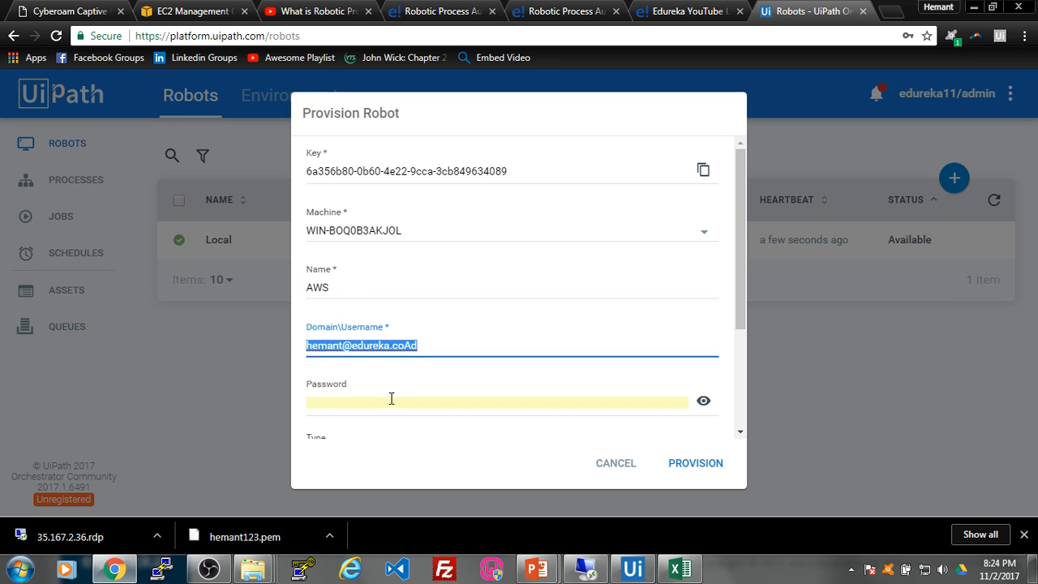
pyautogui.write('Adminis')
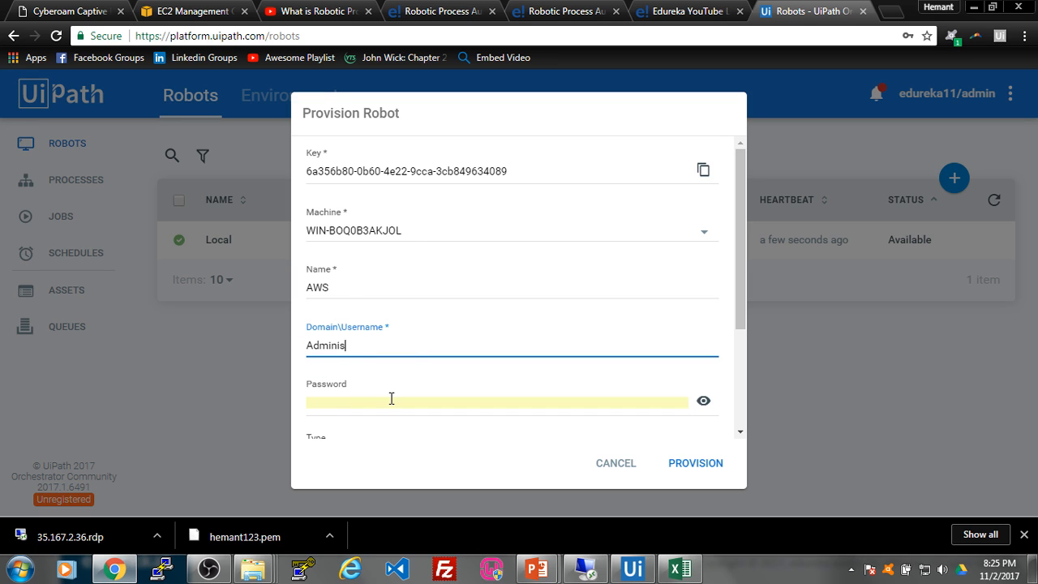
pyautogui.write('trator')
# Step: Paste the EC2 instance password and provision the AWS robot
pyautogui.click(393, 401)
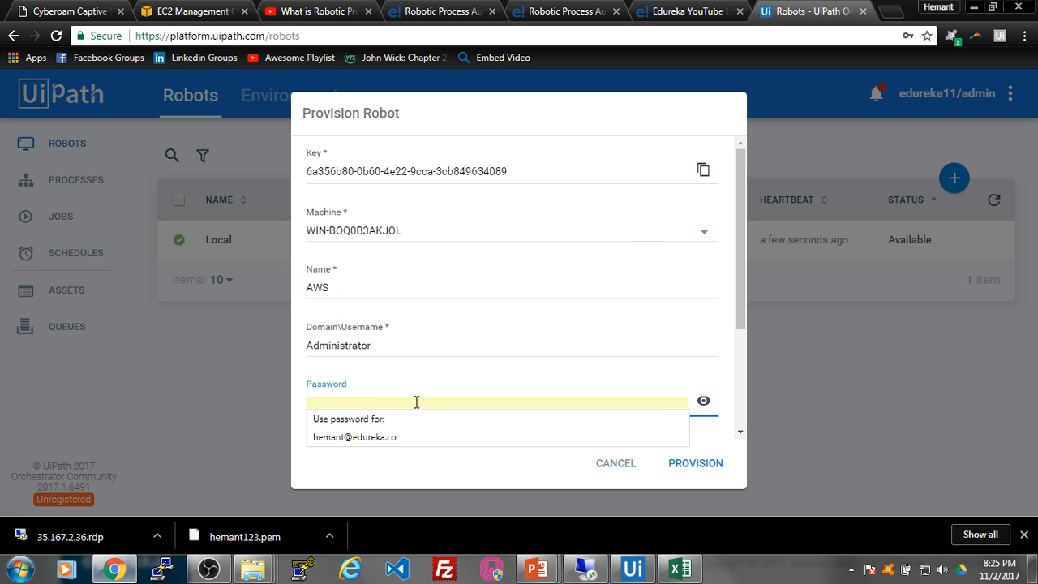
pyautogui.click(198, 13)
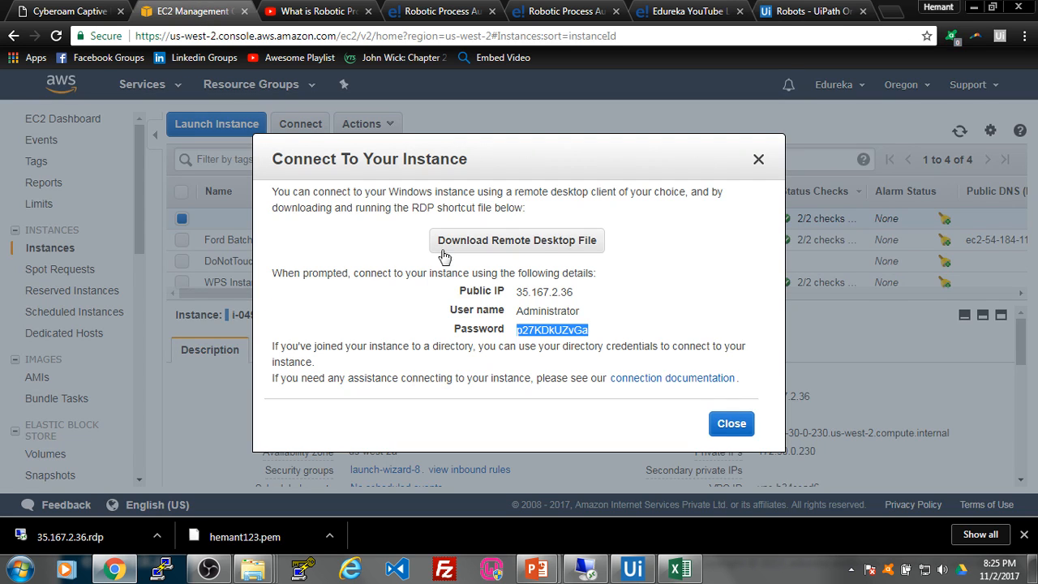
pyautogui.click(800, 13)
pyautogui.hotkey('ctrl', 'v')
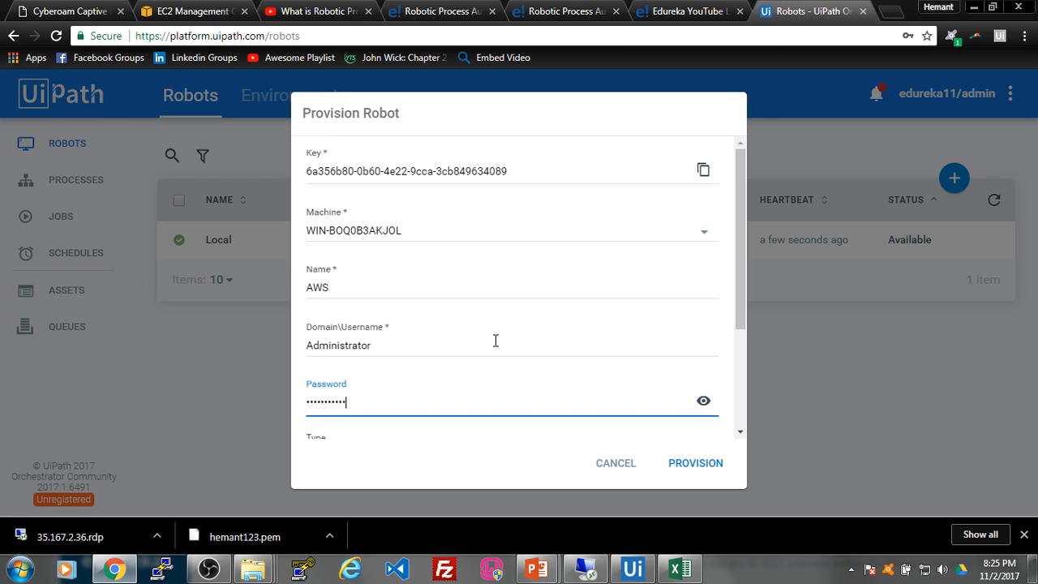
pyautogui.moveTo(738, 224); pyautogui.dragTo(722, 342)
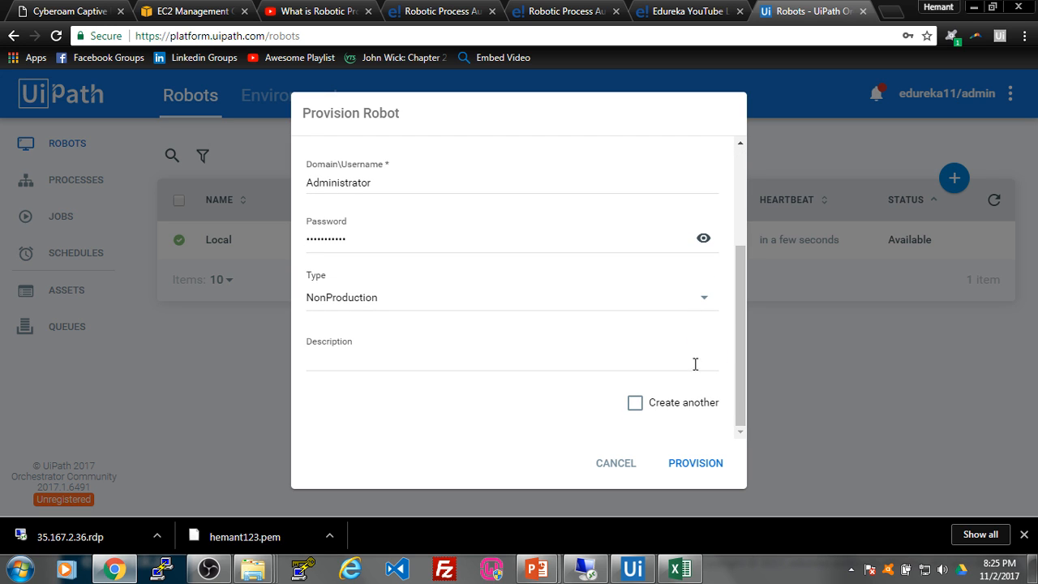
pyautogui.click(696, 464)
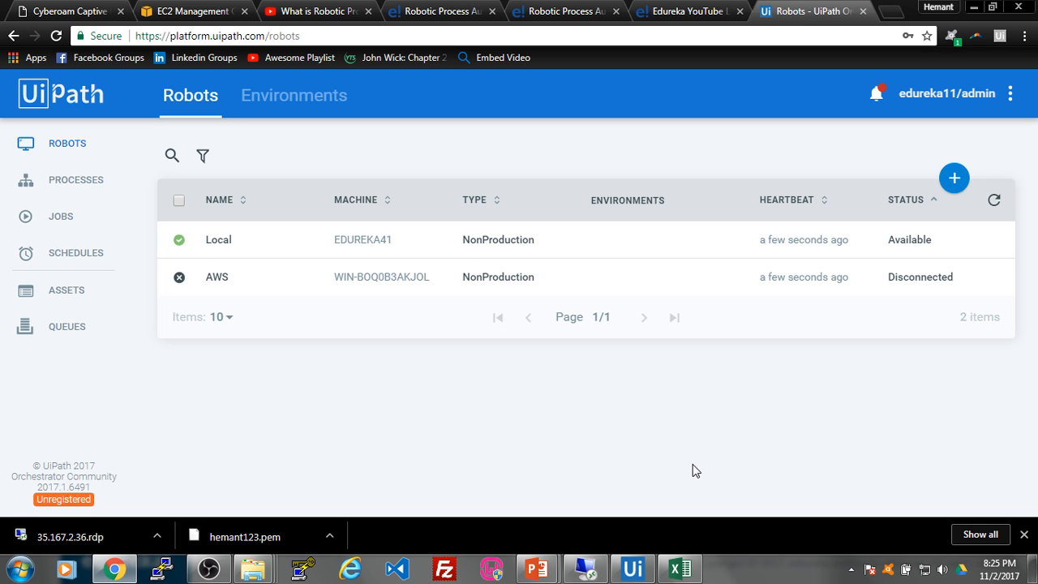
pyautogui.moveTo(231, 278)
pyautogui.click(590, 573)
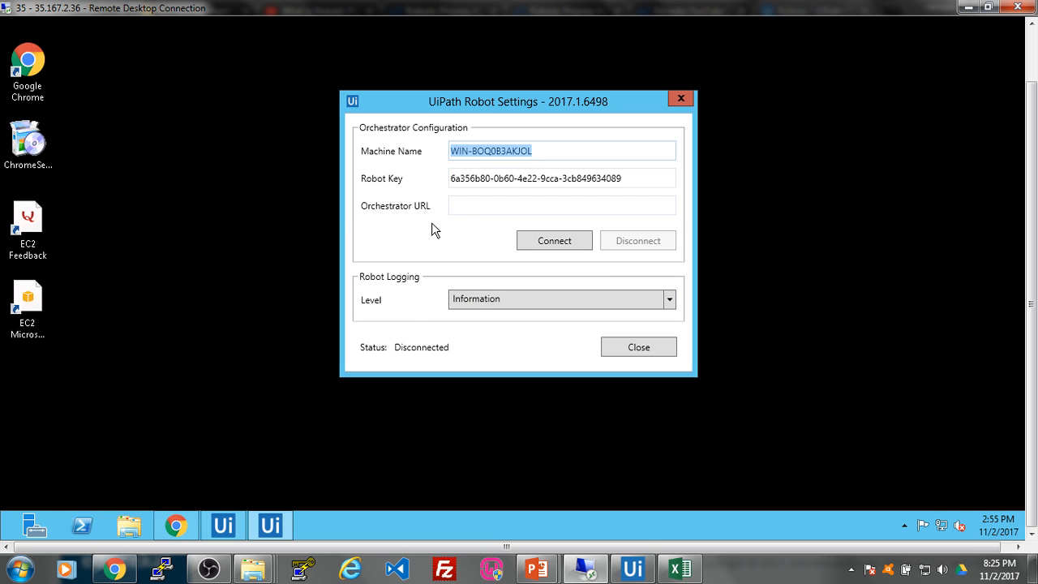
pyautogui.hotkey('alt', 'Tab')
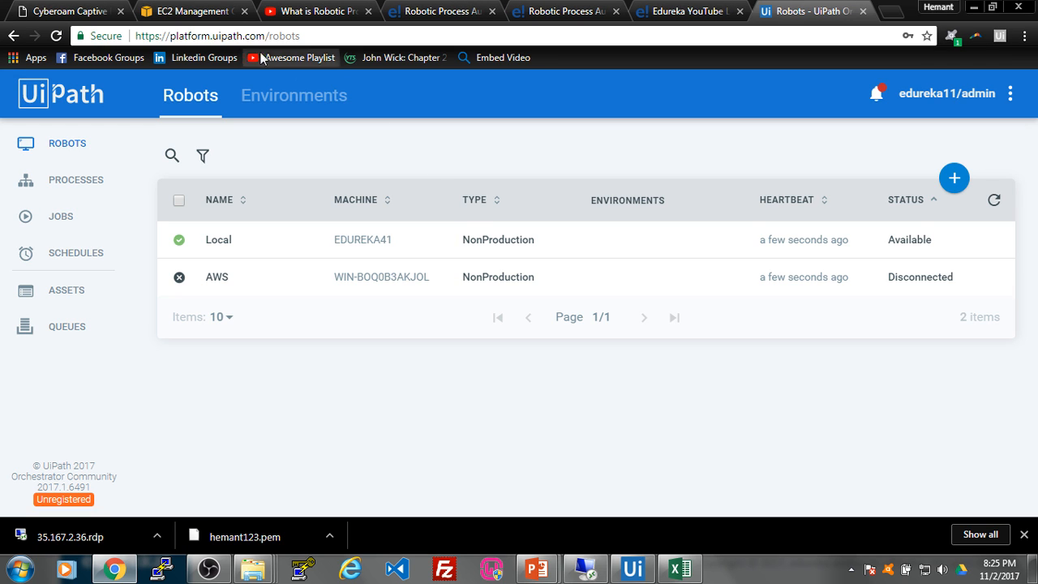
pyautogui.moveTo(270, 36); pyautogui.dragTo(115, 36)
pyautogui.hotkey('ctrl', 'c')
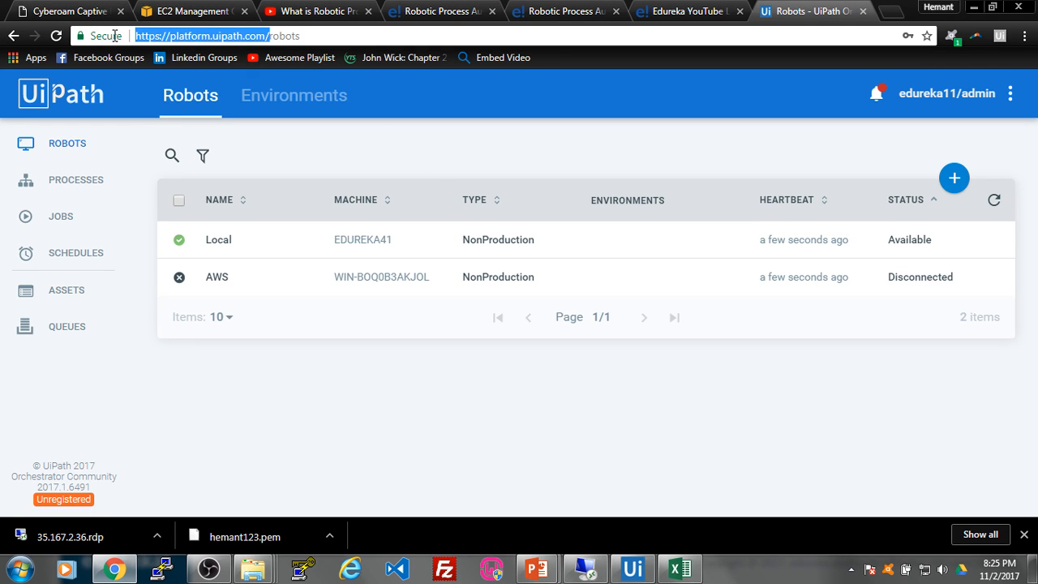
pyautogui.hotkey('alt', 'Tab')
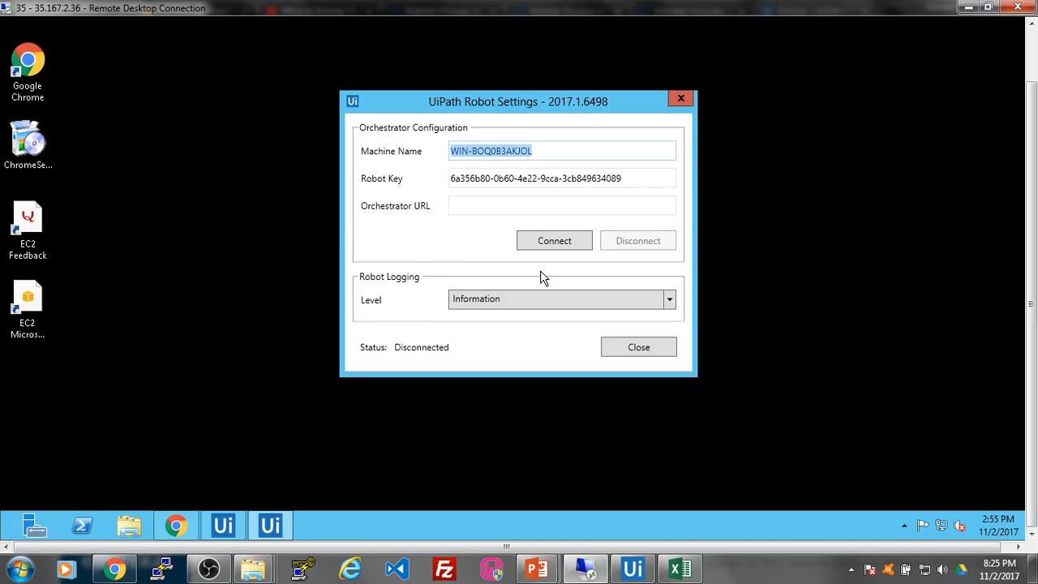
pyautogui.click(507, 207)
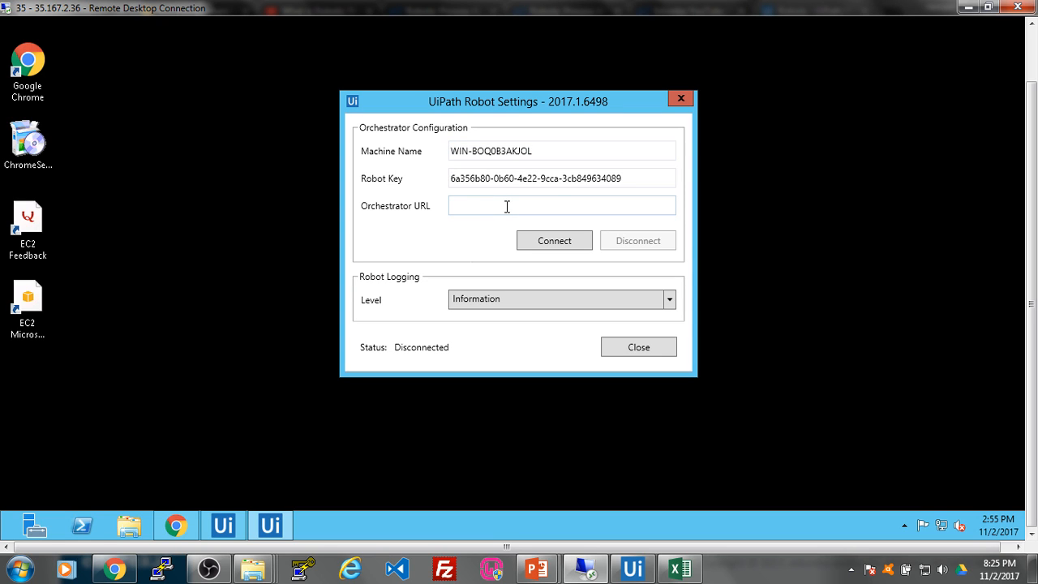
pyautogui.hotkey('ctrl', 'v')
pyautogui.click(545, 247)
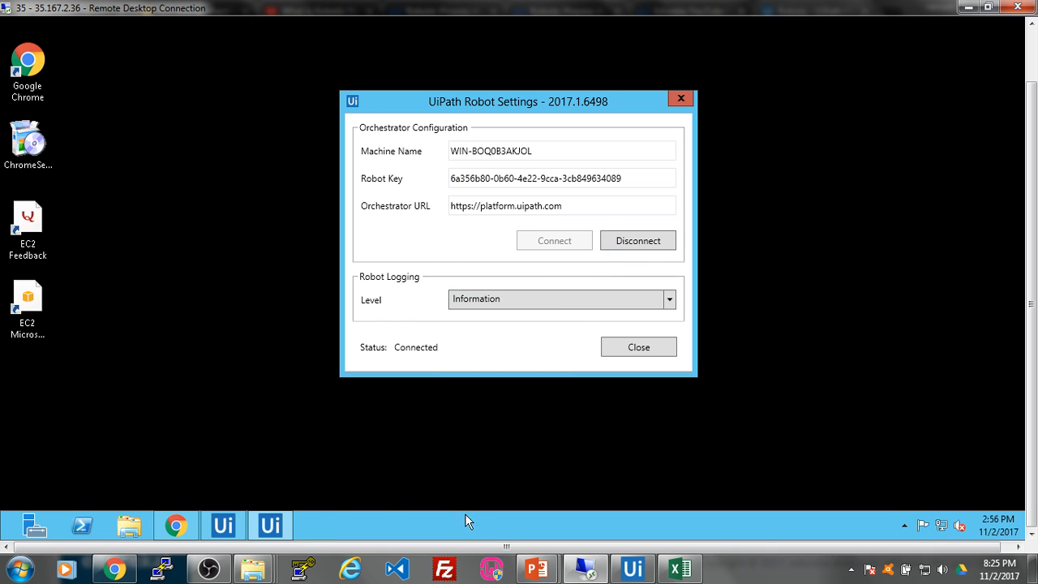
pyautogui.click(114, 569)
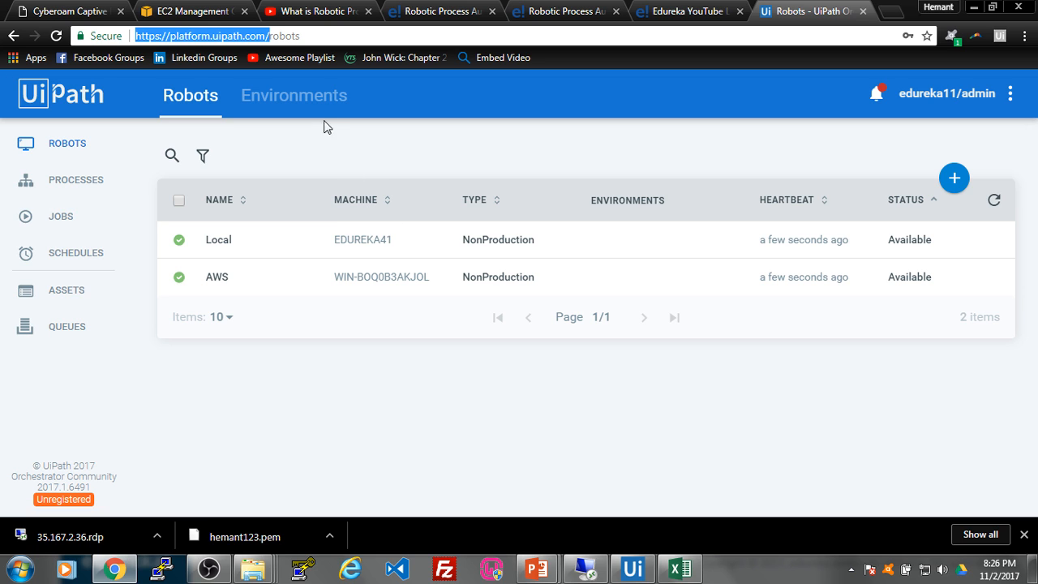
# Step: Delete the existing edureka environment from the Environments list
pyautogui.click(323, 96)
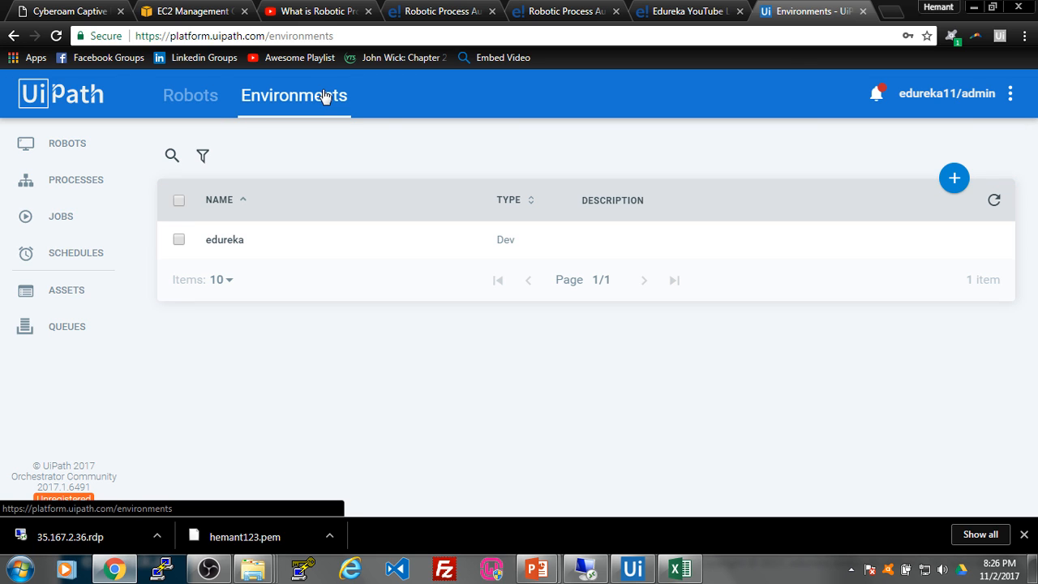
pyautogui.click(179, 241)
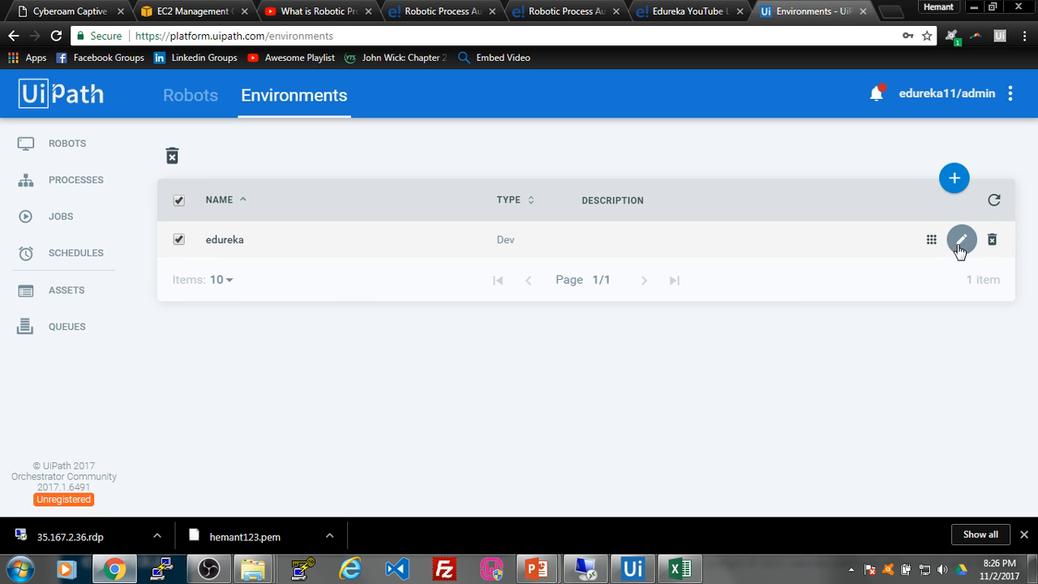
pyautogui.click(992, 241)
pyautogui.click(637, 312)
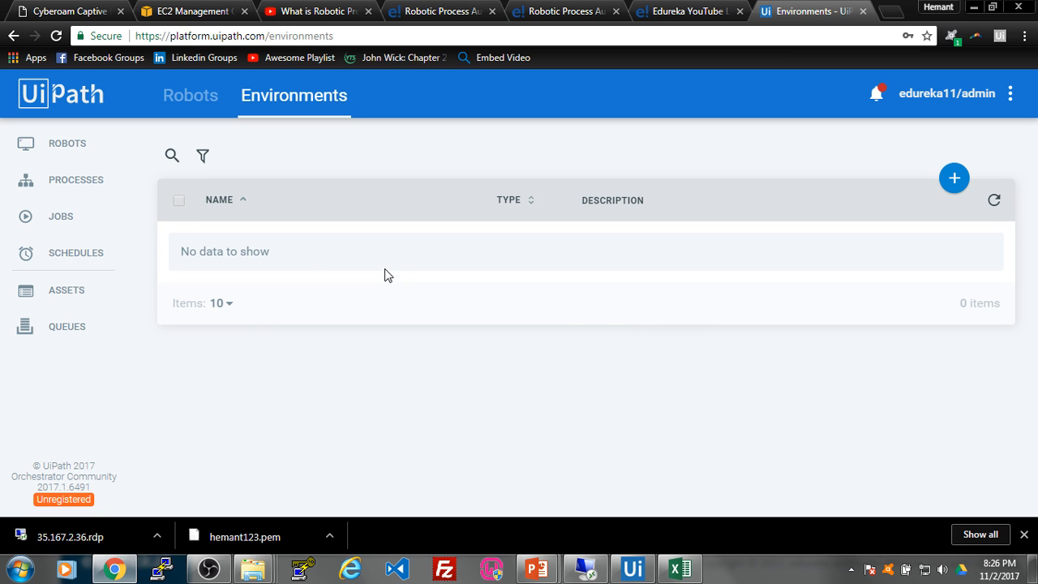
# Step: Create a new environment named edureka1
pyautogui.click(943, 185)
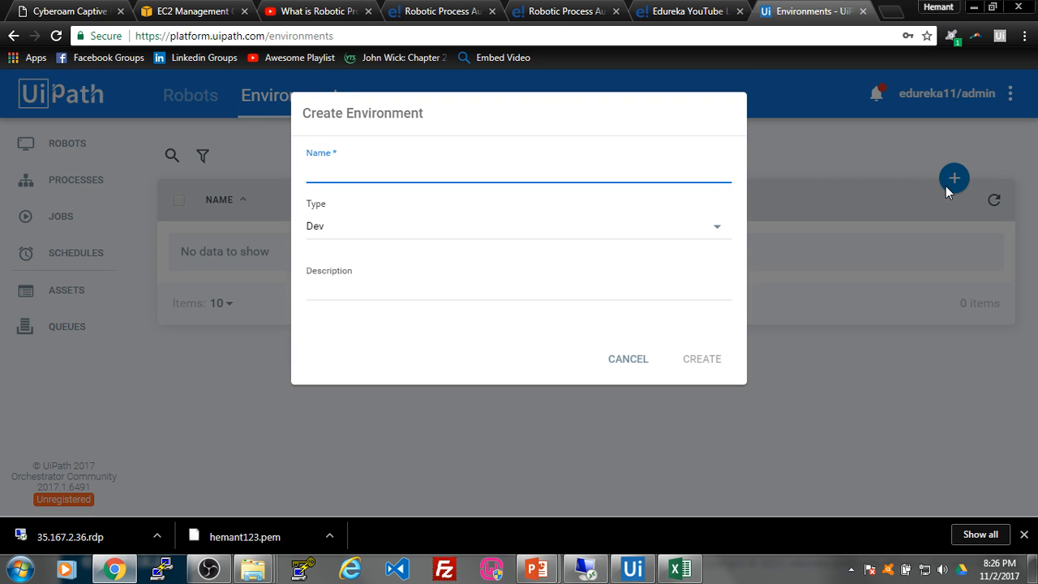
pyautogui.write('edureka1')
pyautogui.click(702, 365)
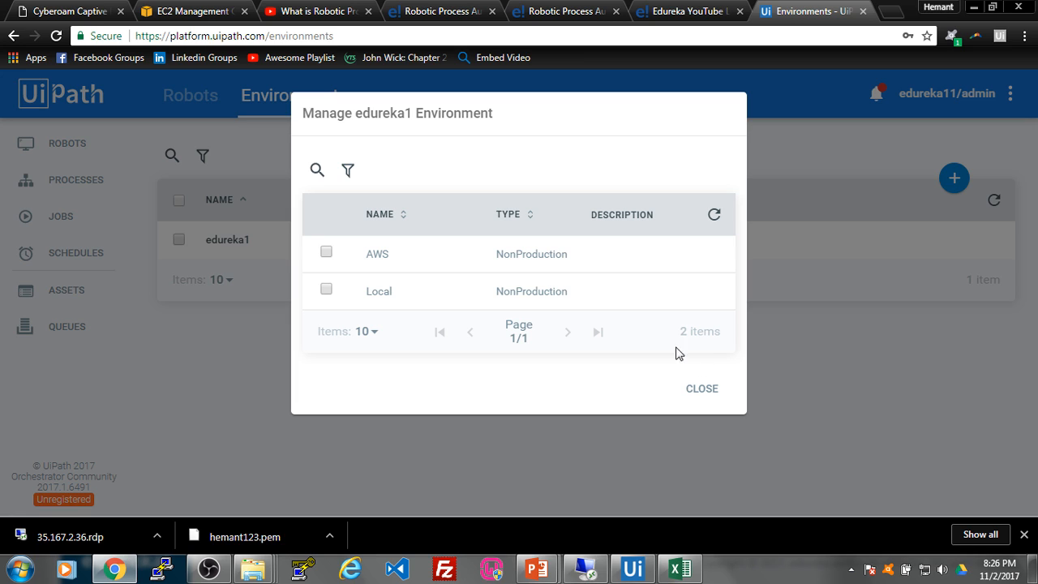
# Step: Assign the AWS and Local robots to the edureka1 environment
pyautogui.click(326, 254)
pyautogui.click(326, 290)
pyautogui.click(702, 390)
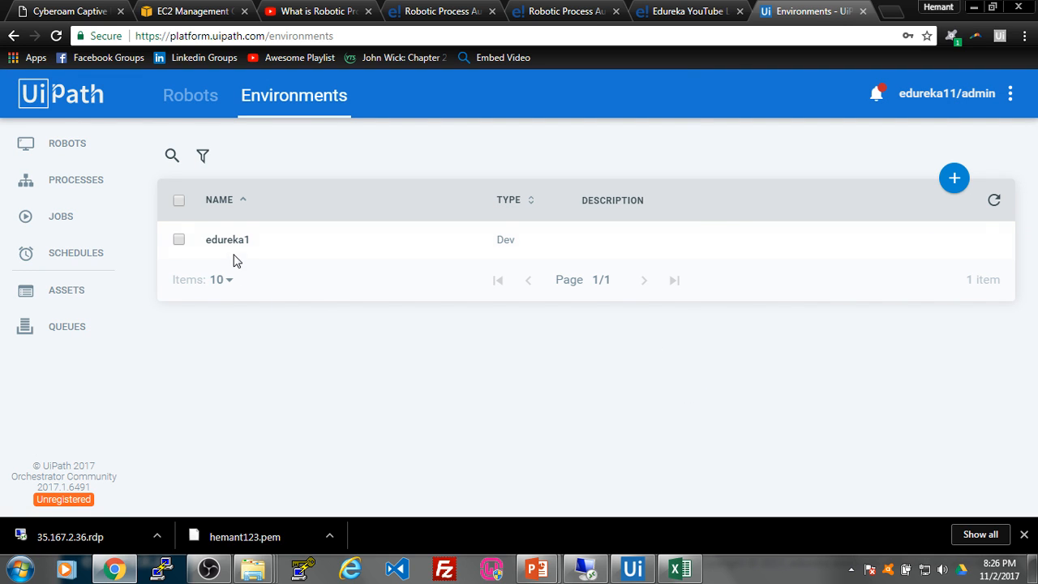
pyautogui.moveTo(234, 260)
# Step: Go to Processes and open the Deploy Process form with edureka1 preset
pyautogui.click(95, 185)
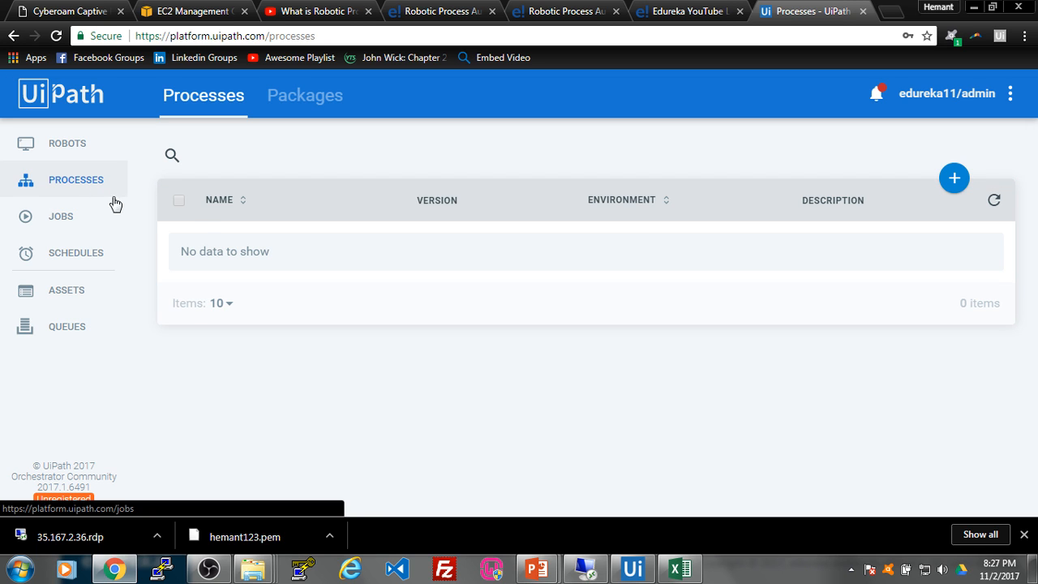
pyautogui.click(958, 180)
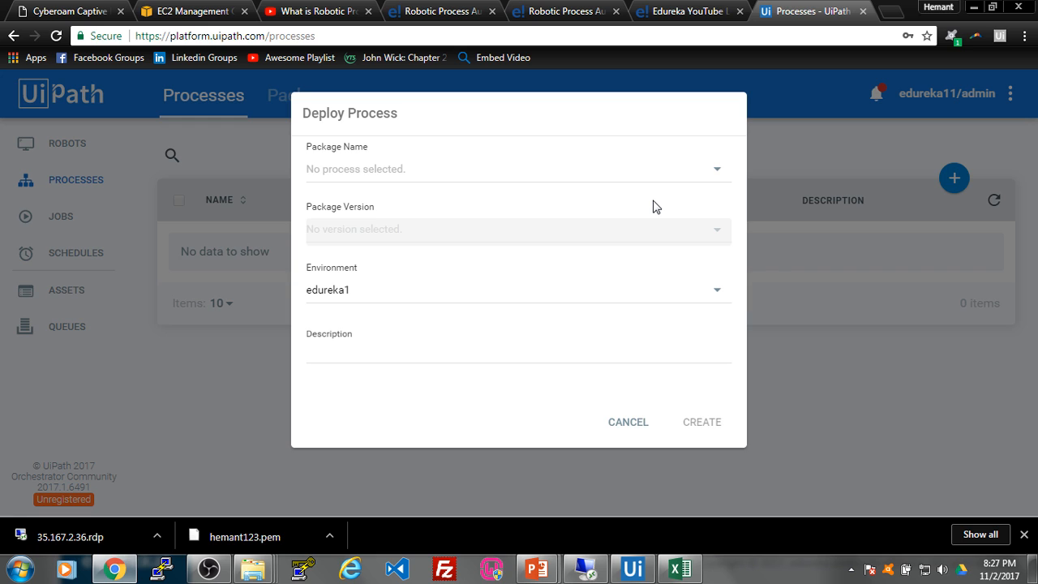
pyautogui.click(712, 170)
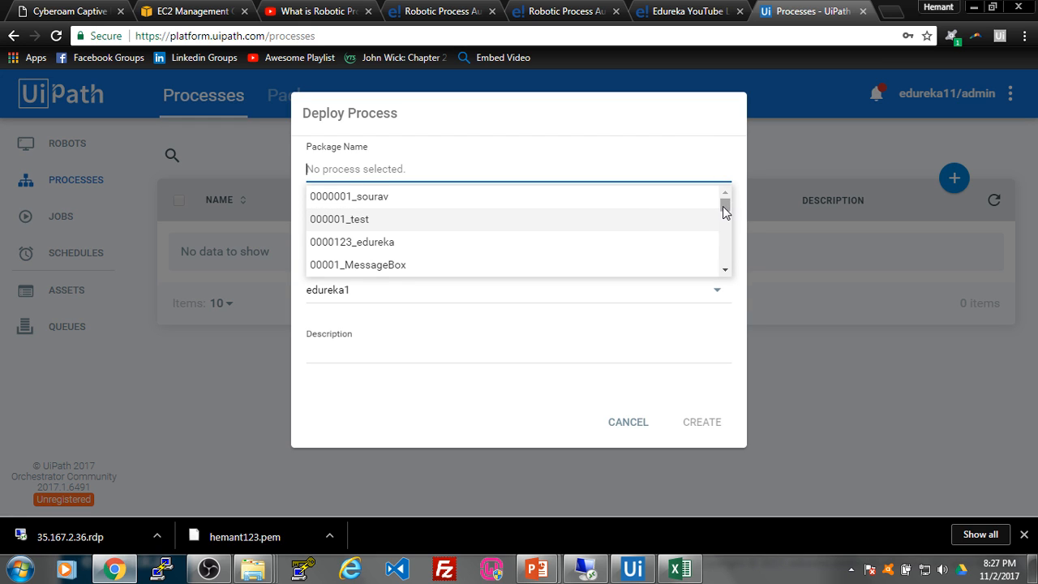
pyautogui.moveTo(723, 206)
pyautogui.mouseDown()
pyautogui.moveTo(728, 272)
pyautogui.moveTo(725, 202)
pyautogui.mouseUp()
pyautogui.scroll(-3, 657, 236)
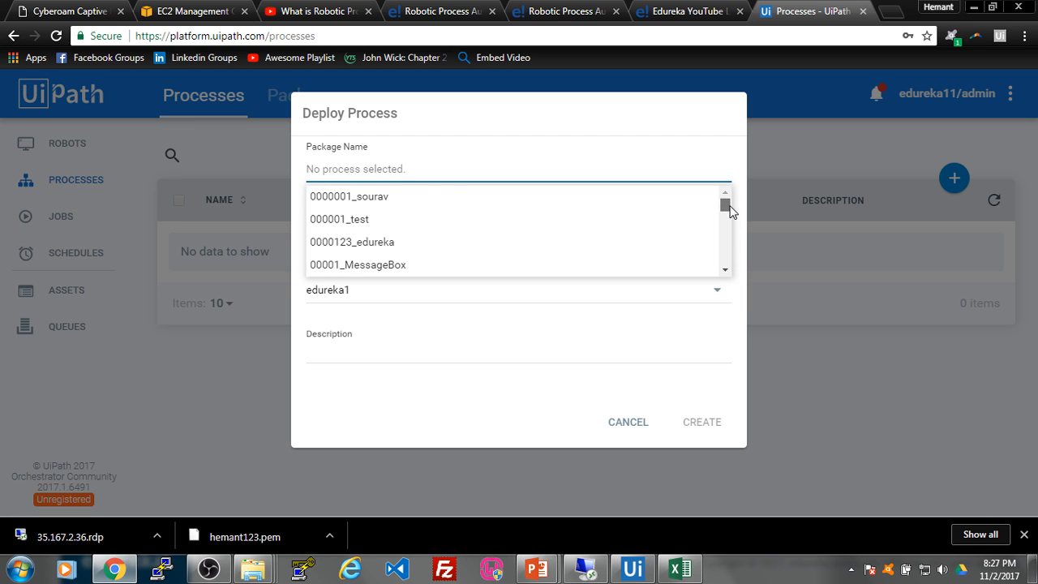
pyautogui.scroll(-3, 666, 225)
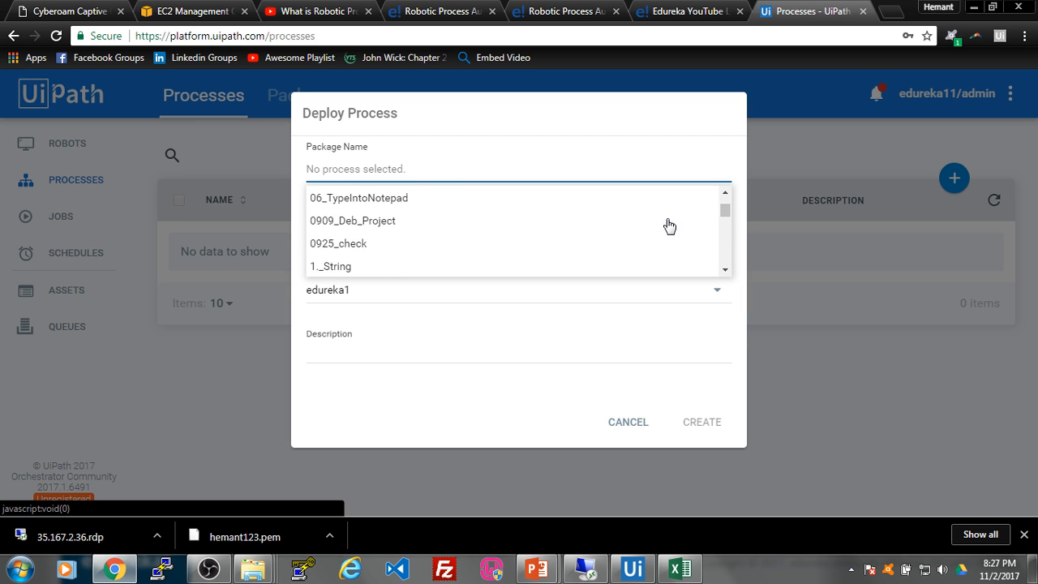
pyautogui.scroll(3, 668, 224)
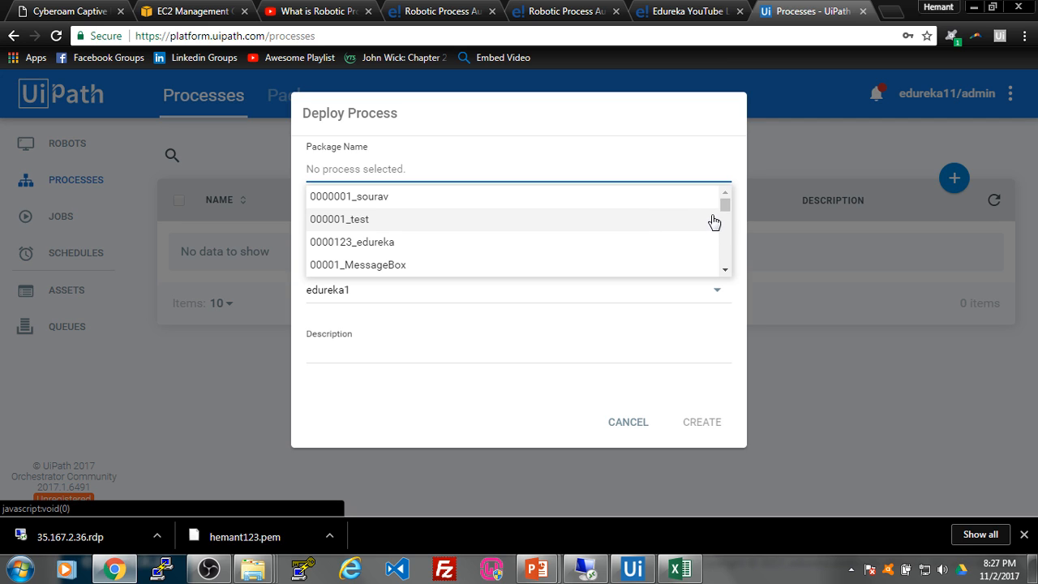
pyautogui.moveTo(725, 203)
pyautogui.mouseDown()
pyautogui.moveTo(729, 268)
pyautogui.moveTo(729, 204)
pyautogui.mouseUp()
pyautogui.moveTo(726, 206); pyautogui.dragTo(727, 259)
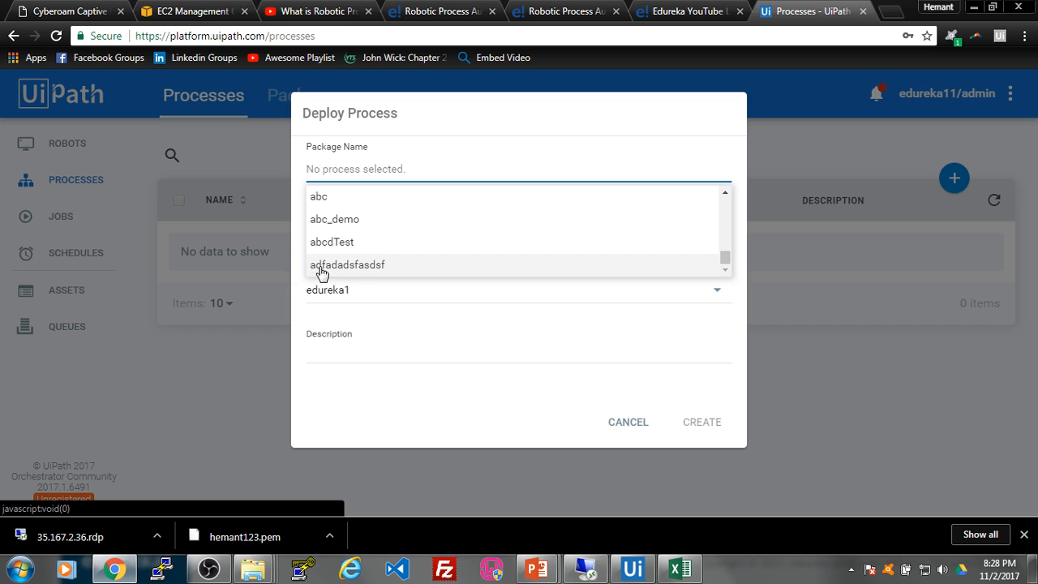
pyautogui.scroll(1, 361, 266)
pyautogui.scroll(-1, 373, 235)
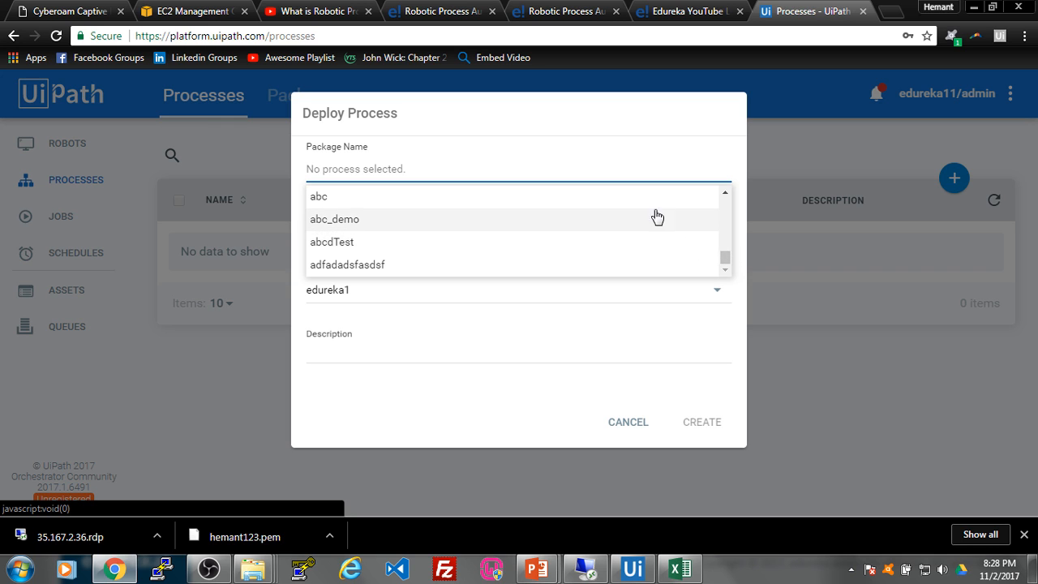
pyautogui.moveTo(725, 266); pyautogui.dragTo(725, 204)
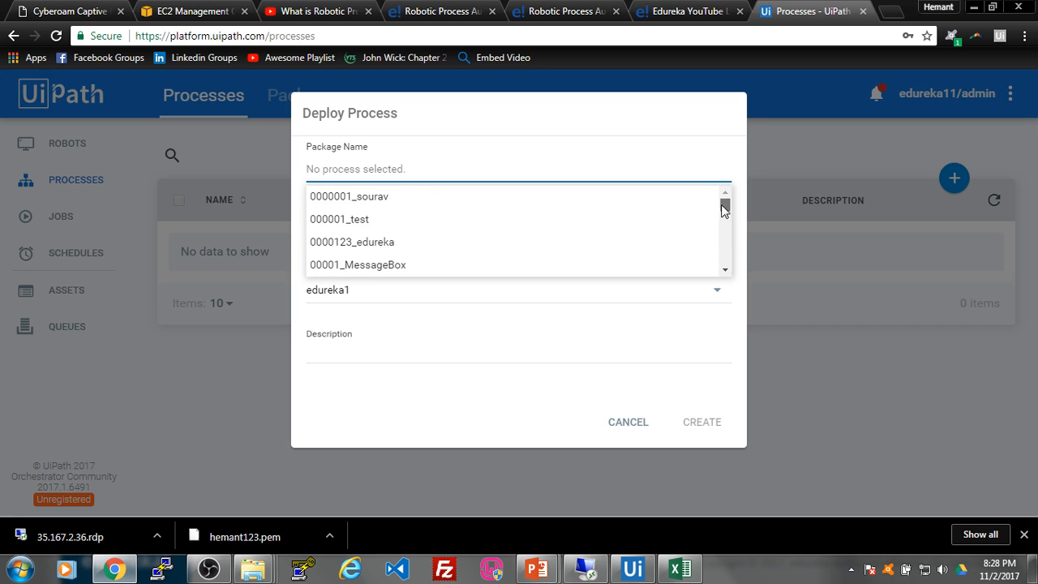
pyautogui.click(739, 317)
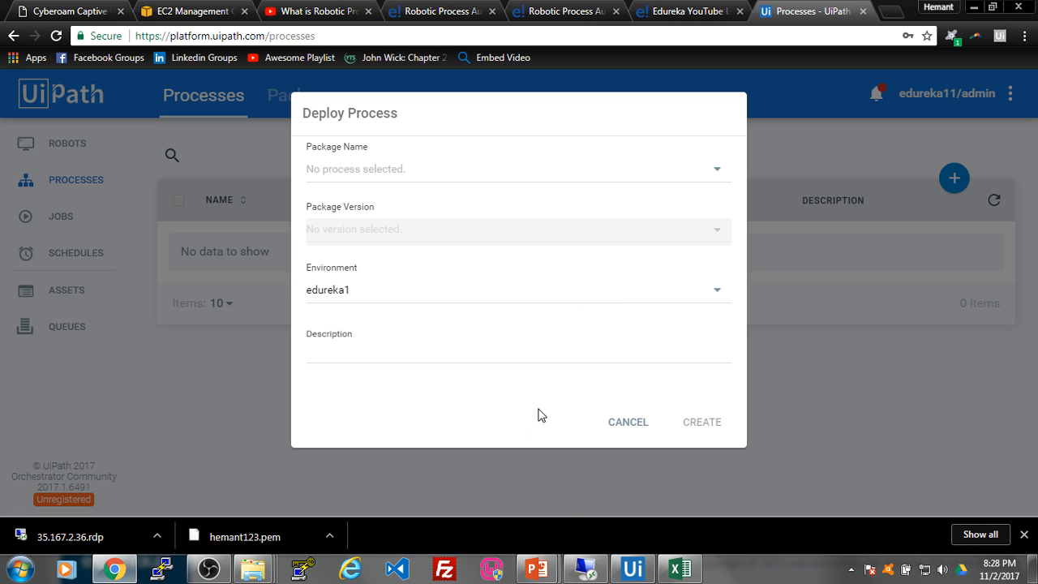
# Step: In Studio, create a new blank project named 00000001_edureka
pyautogui.click(631, 570)
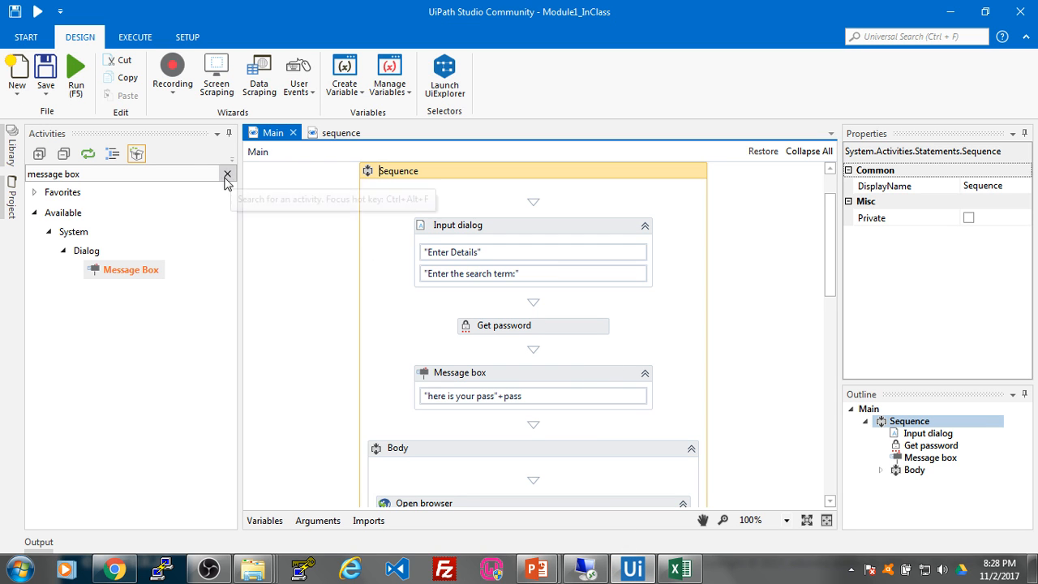
pyautogui.click(22, 37)
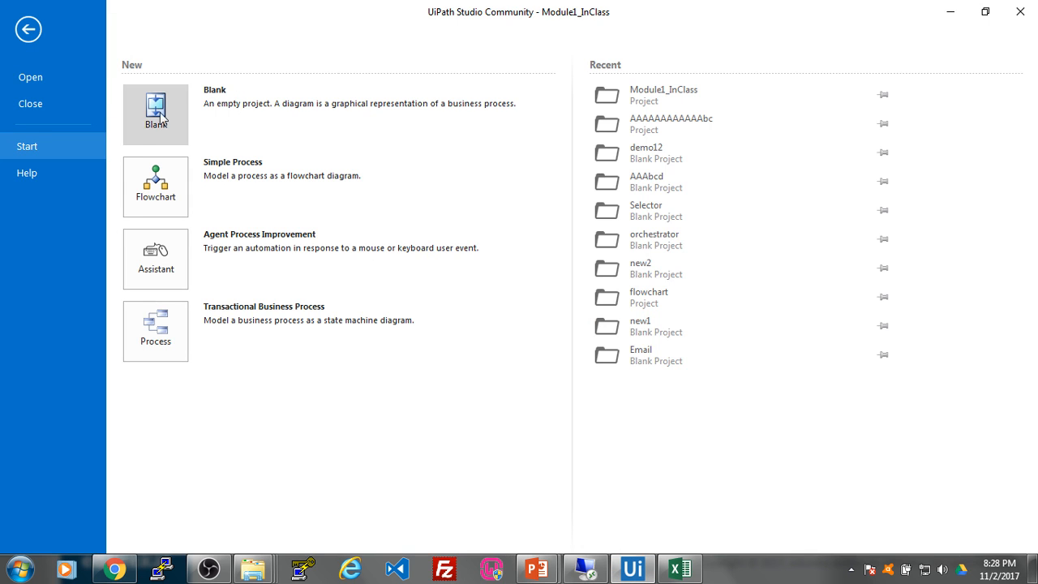
pyautogui.click(156, 114)
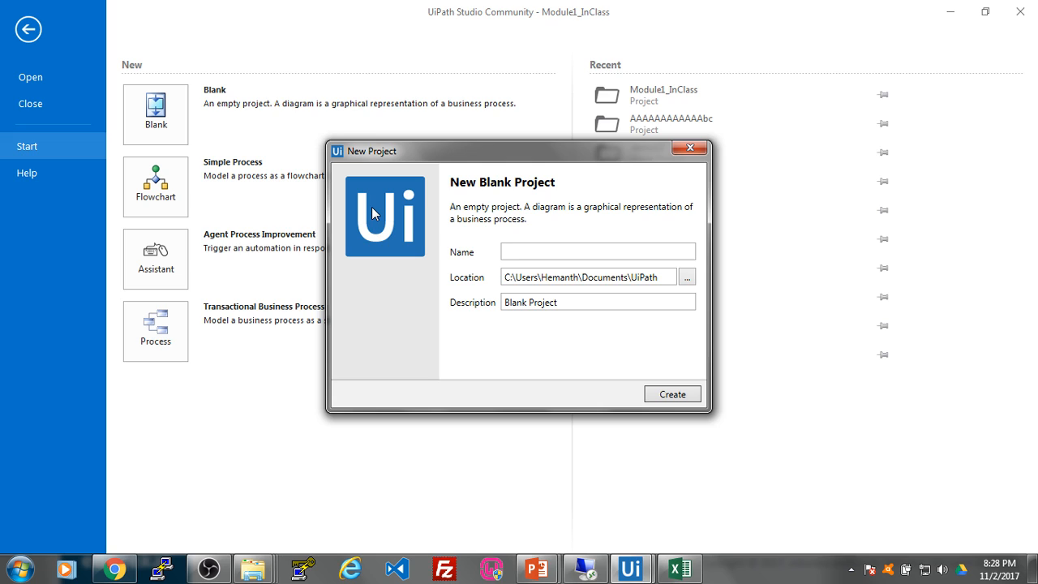
pyautogui.write('000000')
pyautogui.write('01_edureka')
pyautogui.click(662, 395)
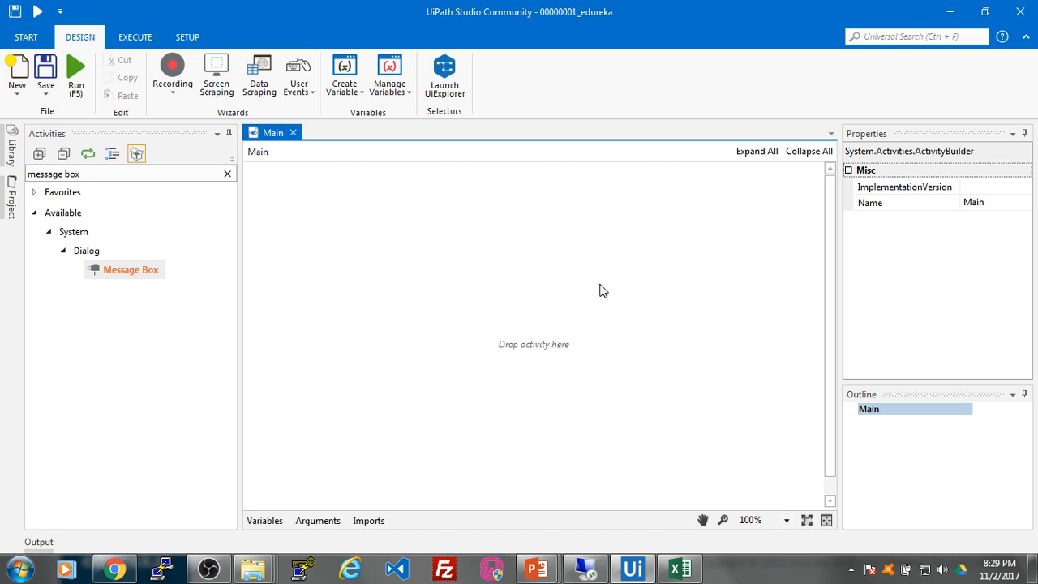
# Step: Add a Sequence activity to the empty Main workflow
pyautogui.moveTo(100, 174); pyautogui.dragTo(17, 181)
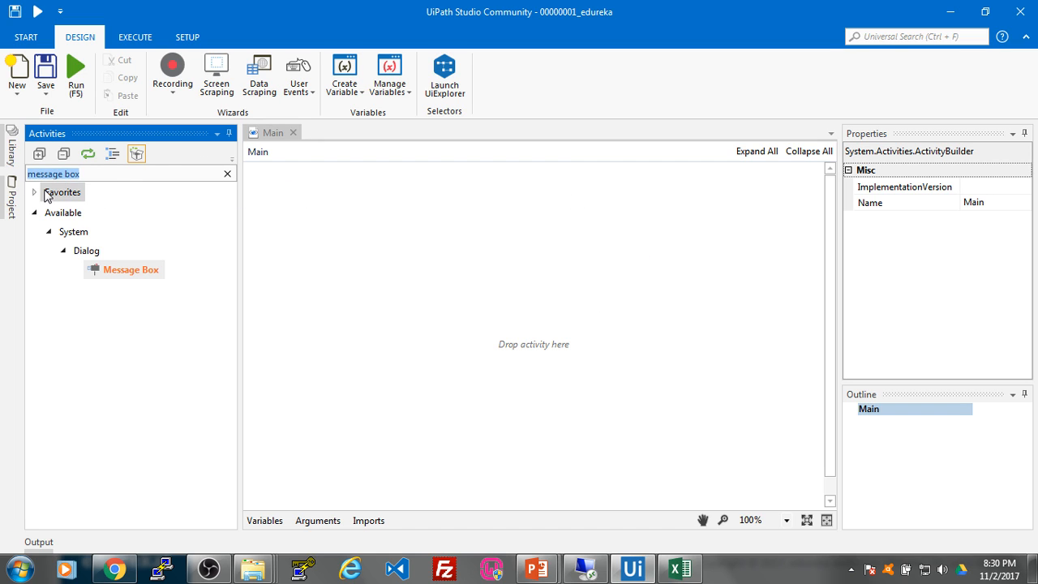
pyautogui.press('BackSpace')
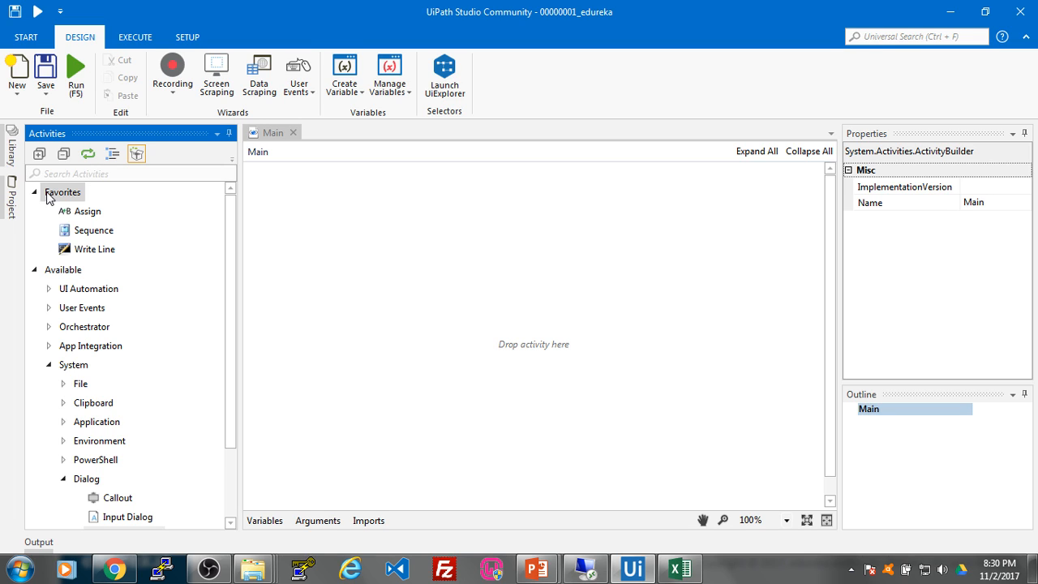
pyautogui.write('inpu')
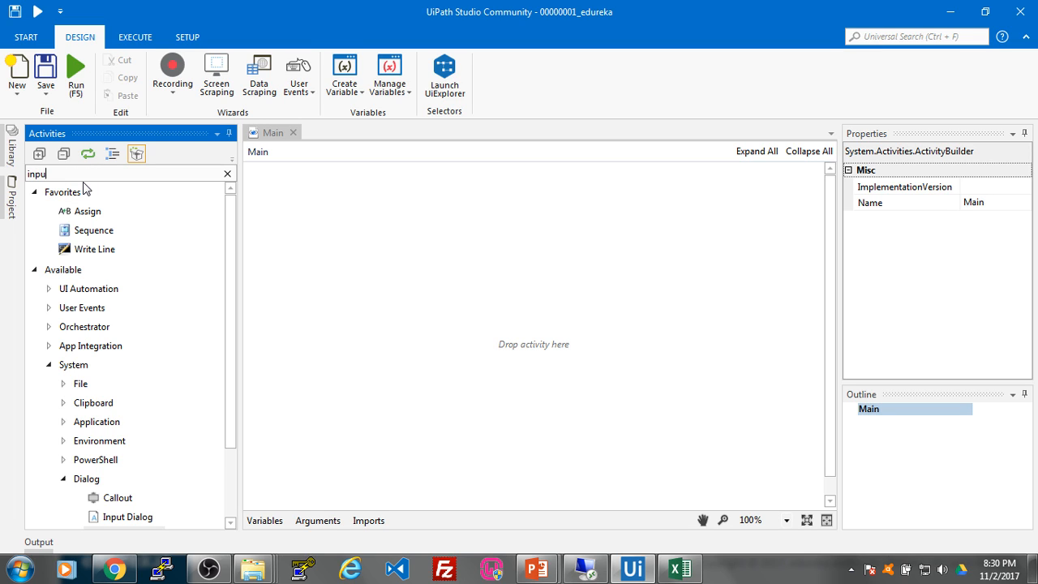
pyautogui.press('BackSpace')
pyautogui.press('BackSpace')
pyautogui.press('BackSpace')
pyautogui.press('BackSpace')
pyautogui.write('sequence')
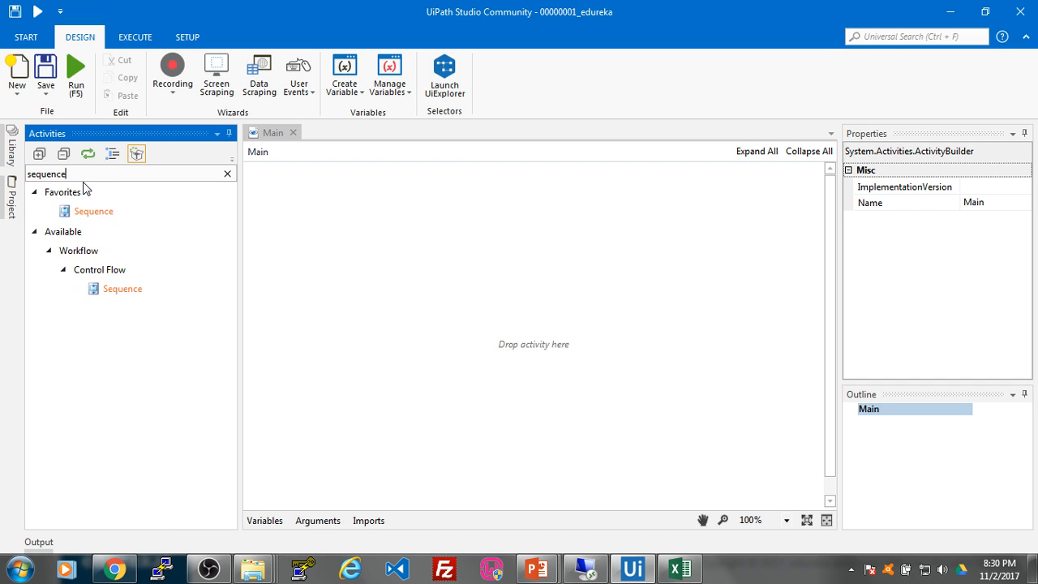
pyautogui.moveTo(77, 219); pyautogui.dragTo(473, 285)
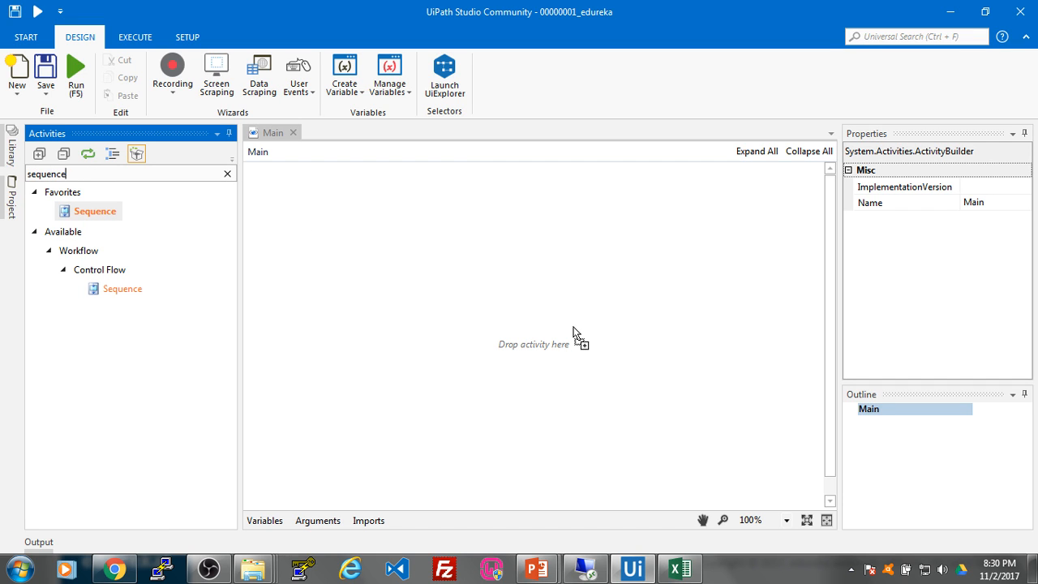
pyautogui.moveTo(572, 331); pyautogui.dragTo(551, 331)
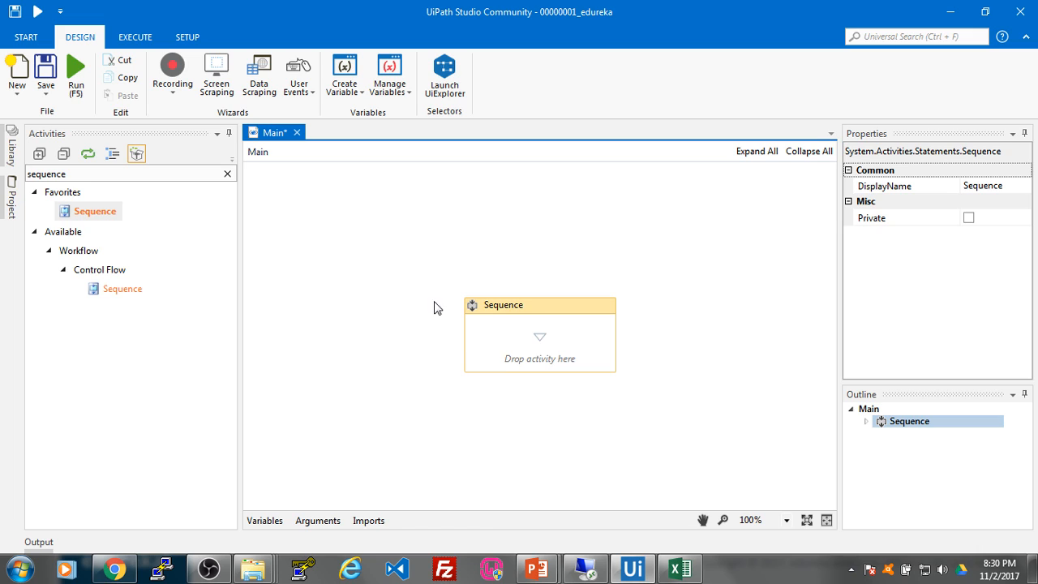
# Step: Add an Input Dialog titled "Enter Details" with label "Type your input here" inside the Sequence
pyautogui.moveTo(89, 175); pyautogui.dragTo(21, 180)
pyautogui.write('input')
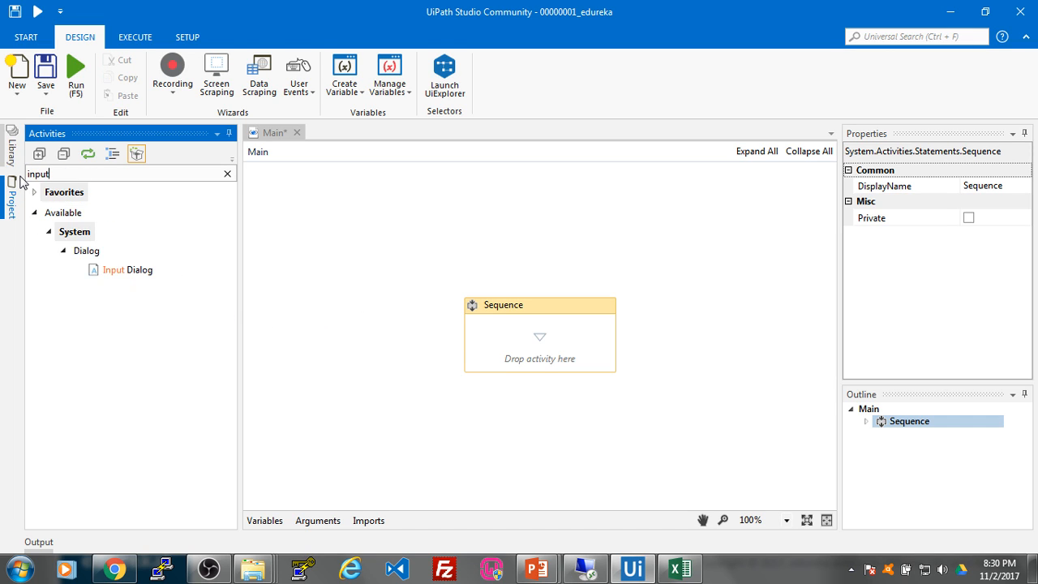
pyautogui.moveTo(118, 271); pyautogui.dragTo(536, 347)
pyautogui.click(523, 341)
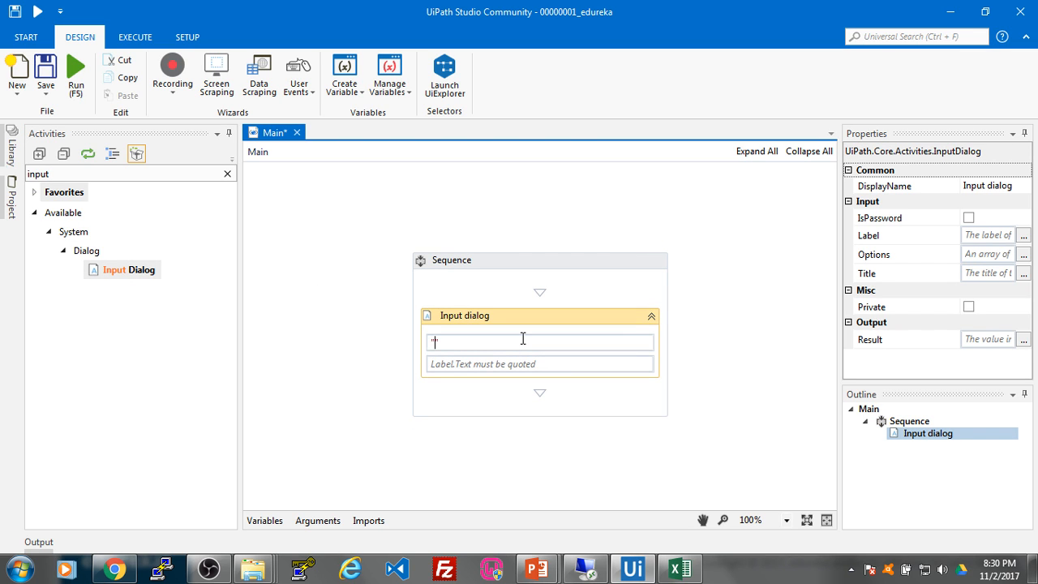
pyautogui.write('"Enter Detai')
pyautogui.write('ls')
pyautogui.press('Tab')
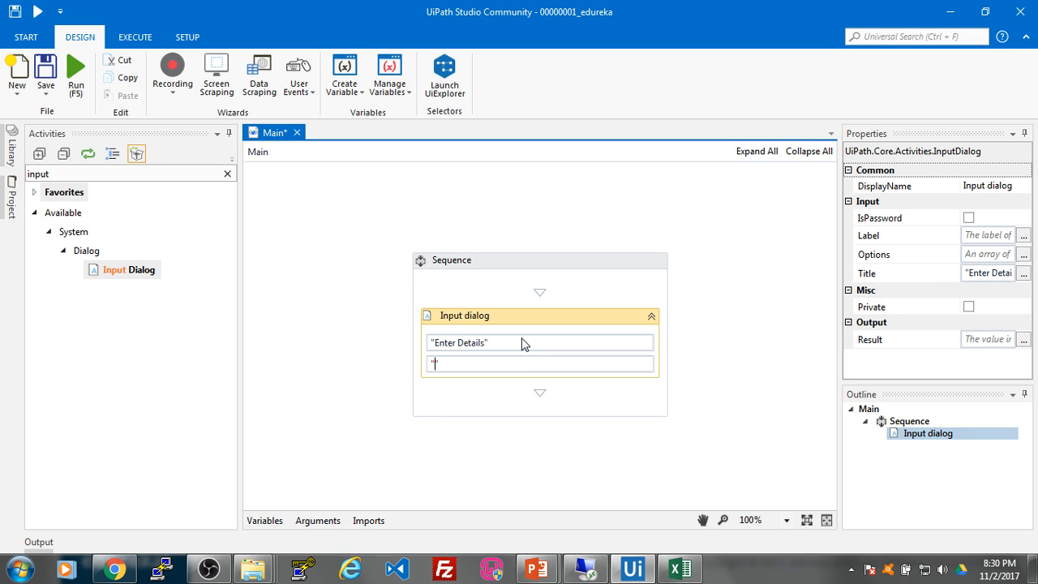
pyautogui.write('"Type your inut')
pyautogui.press('BackSpace')
pyautogui.press('BackSpace')
pyautogui.press('BackSpace')
pyautogui.write('put here')
# Step: Create a String variable input and store the Input Dialog's result in it
pyautogui.click(265, 521)
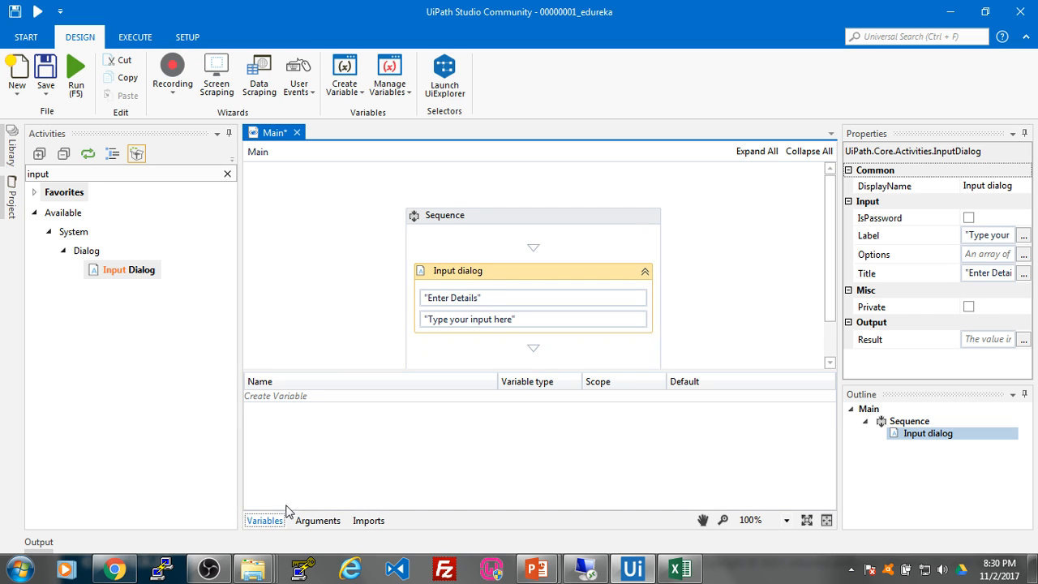
pyautogui.click(302, 400)
pyautogui.write('input')
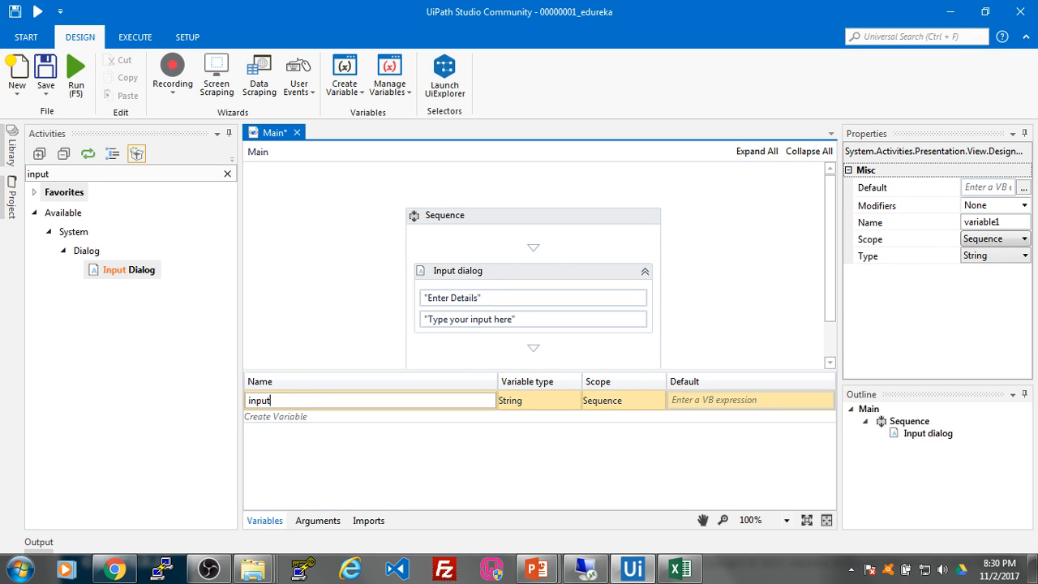
pyautogui.click(519, 270)
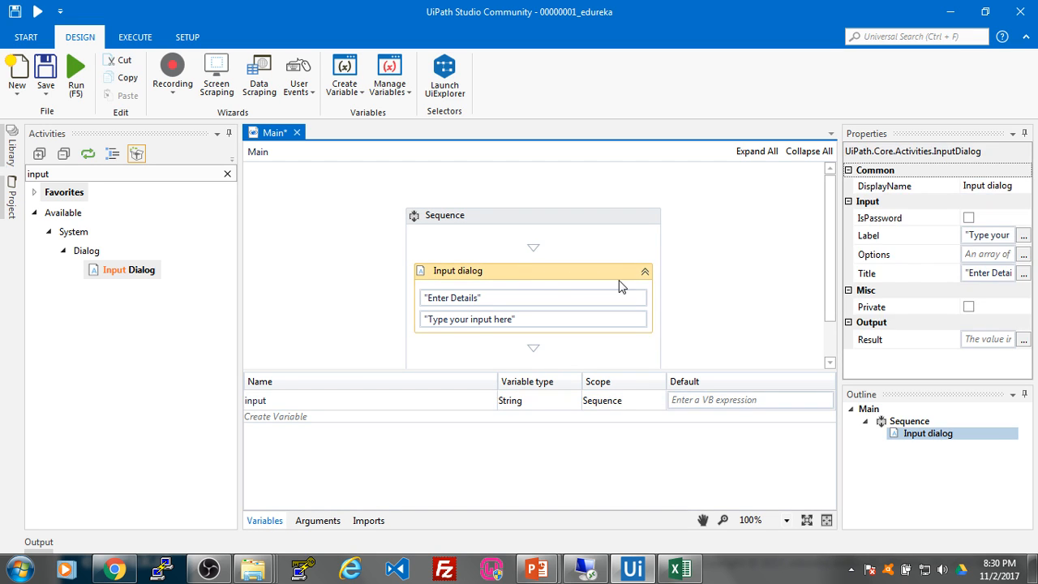
pyautogui.click(988, 340)
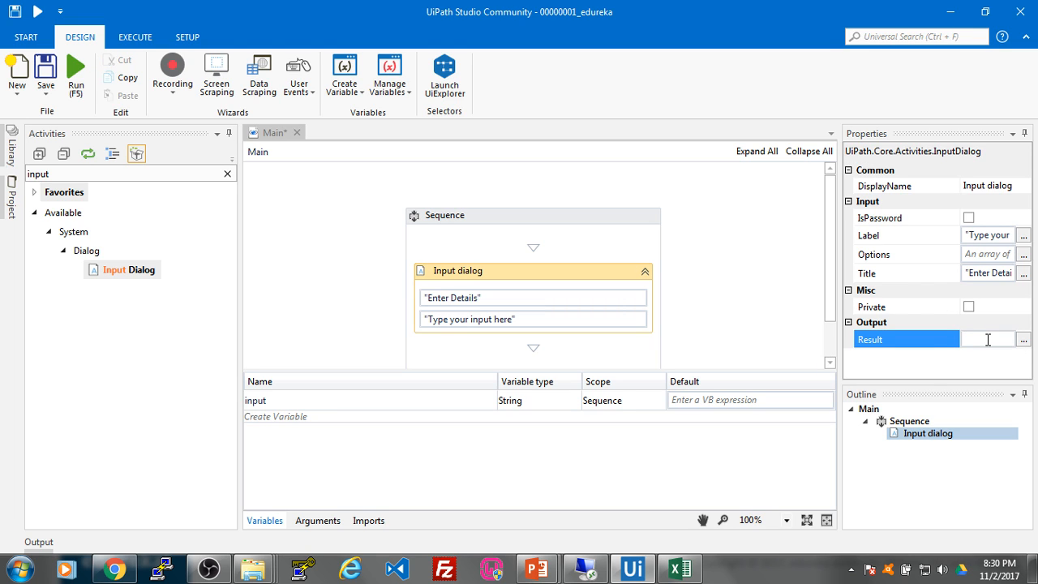
pyautogui.write('input')
pyautogui.press('Return')
# Step: Search for 'message box' and place a Message Box below the Input Dialog
pyautogui.moveTo(47, 174); pyautogui.dragTo(3, 180)
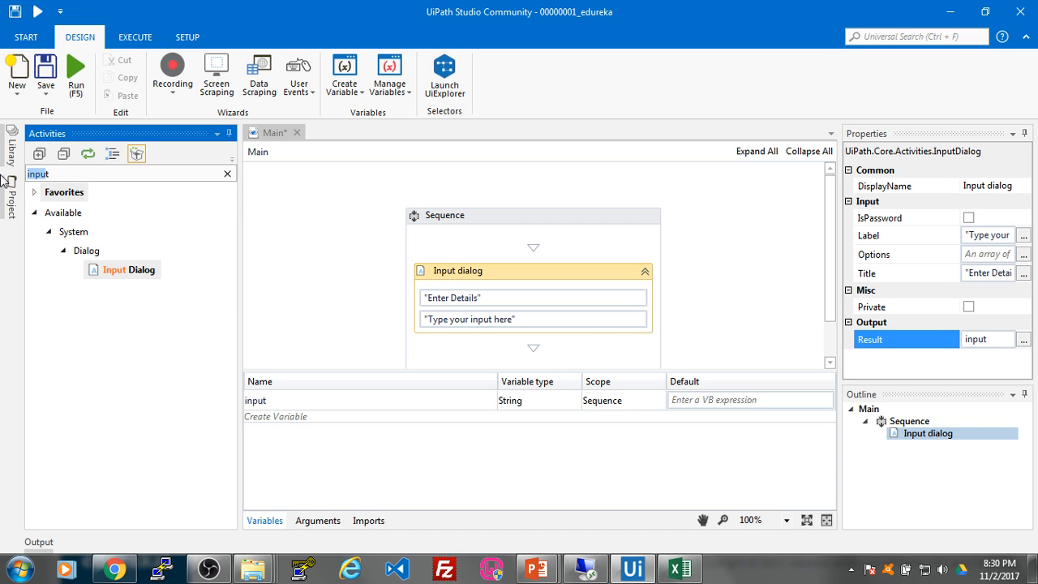
pyautogui.press('BackSpace')
pyautogui.write('m')
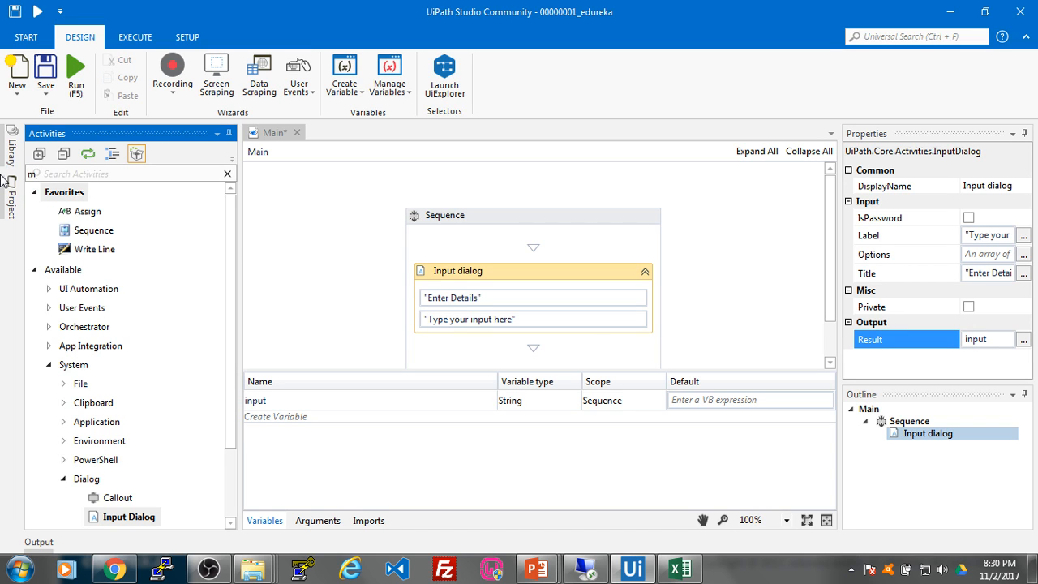
pyautogui.write('essage')
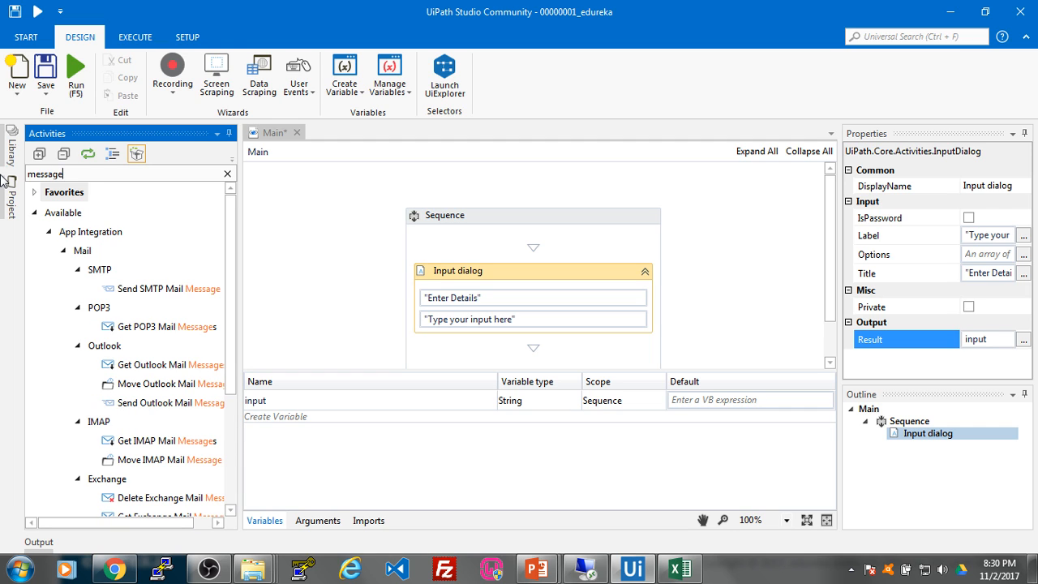
pyautogui.write(' box')
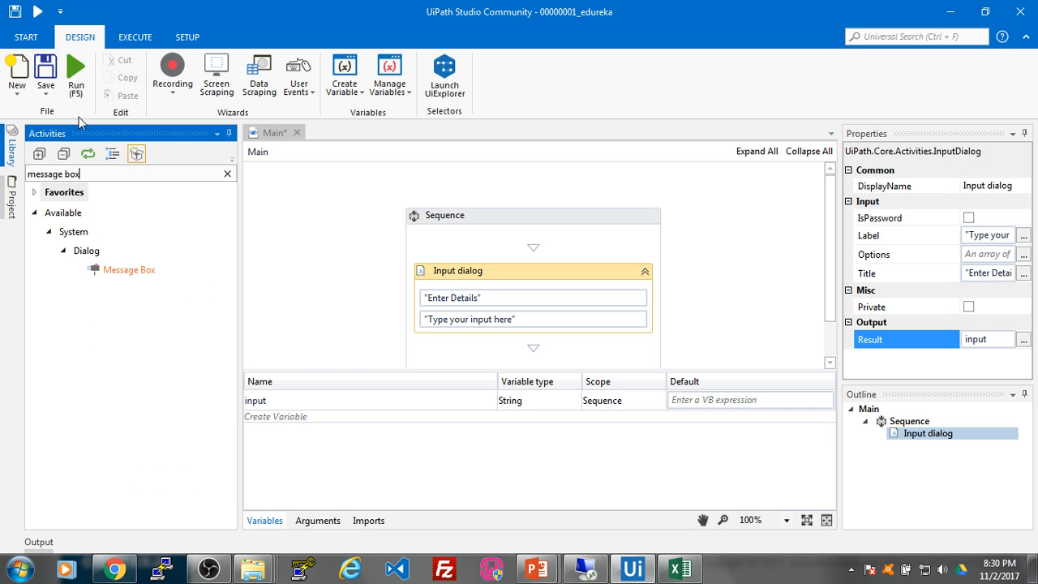
pyautogui.moveTo(126, 268); pyautogui.dragTo(559, 314)
# Step: Set the Message Box text to "This is your text that you entered"+input
pyautogui.click(515, 338)
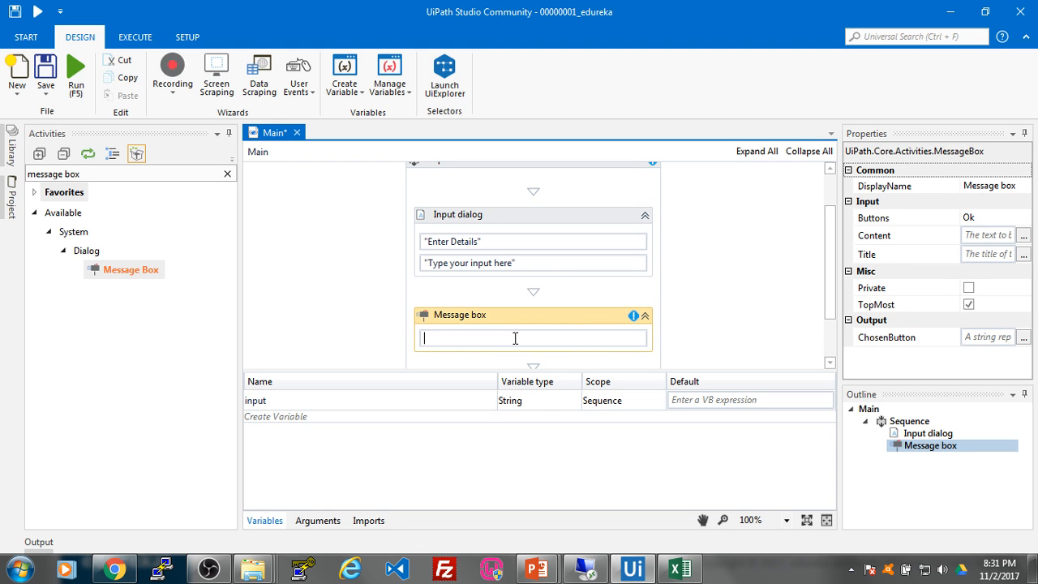
pyautogui.write('"This "')
pyautogui.write('is your text')
pyautogui.write(' that you en')
pyautogui.write('y')
pyautogui.write('tere')
pyautogui.press('BackSpace')
pyautogui.press('BackSpace')
pyautogui.press('BackSpace')
pyautogui.press('BackSpace')
pyautogui.press('BackSpace')
pyautogui.write('tre')
pyautogui.press('BackSpace')
pyautogui.press('BackSpace')
pyautogui.write('ered')
pyautogui.press('Right')
pyautogui.write('+')
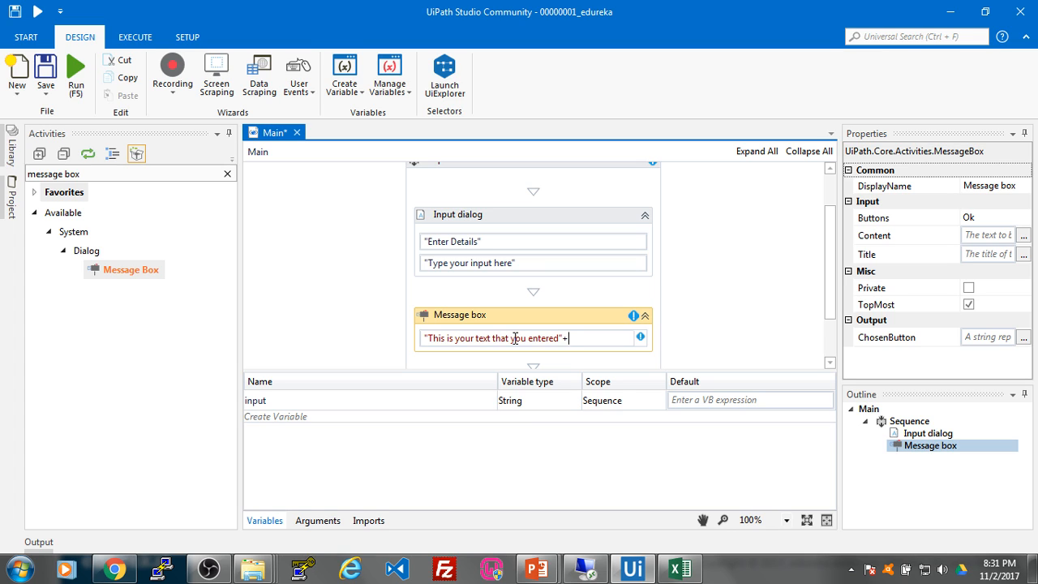
pyautogui.write('ino')
pyautogui.press('BackSpace')
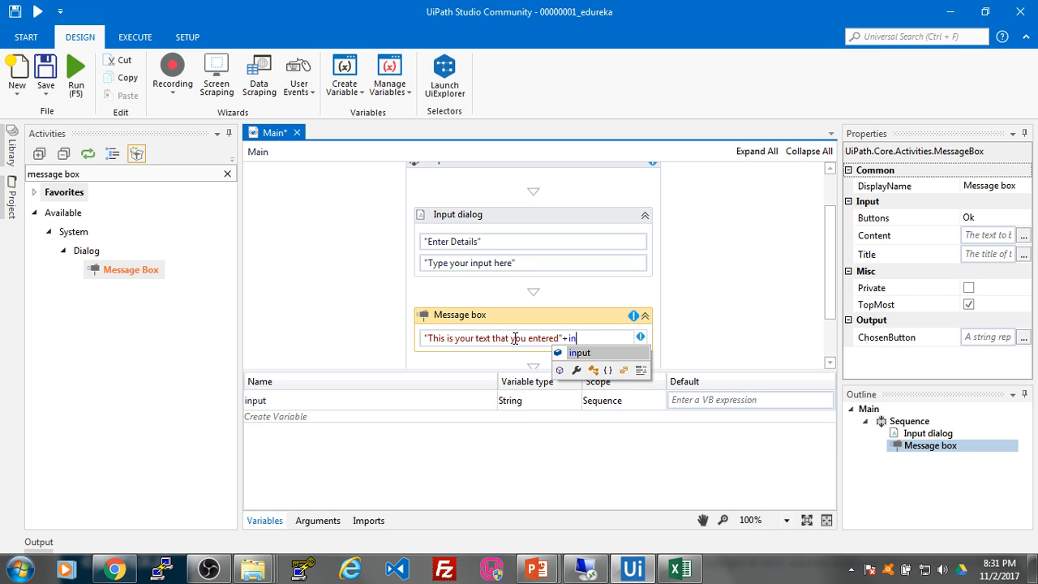
pyautogui.press('Return')
# Step: Deselect the activity and save the Main workflow
pyautogui.click(725, 308)
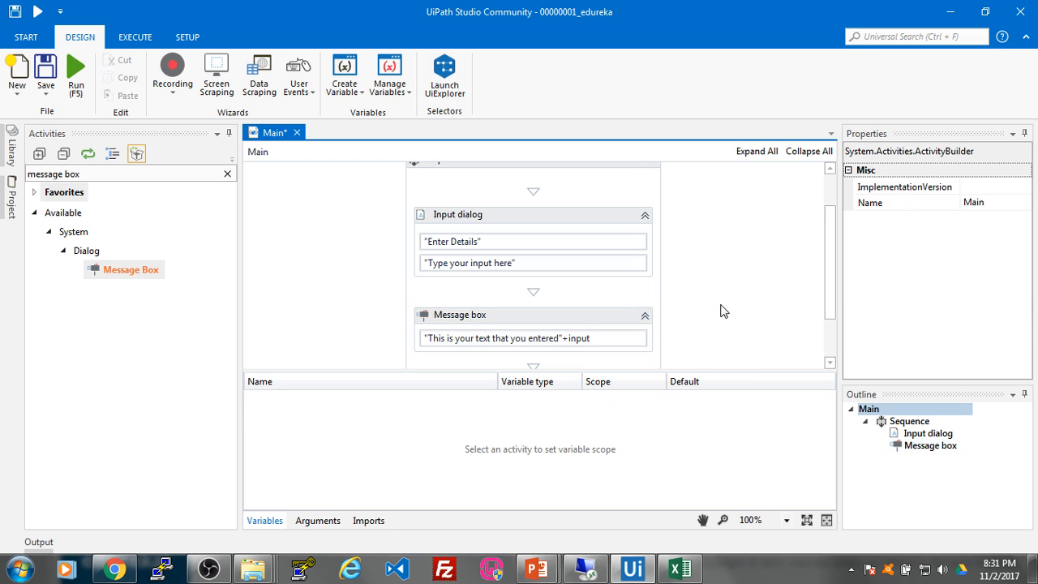
pyautogui.scroll(-1, 660, 297)
pyautogui.scroll(2, 663, 298)
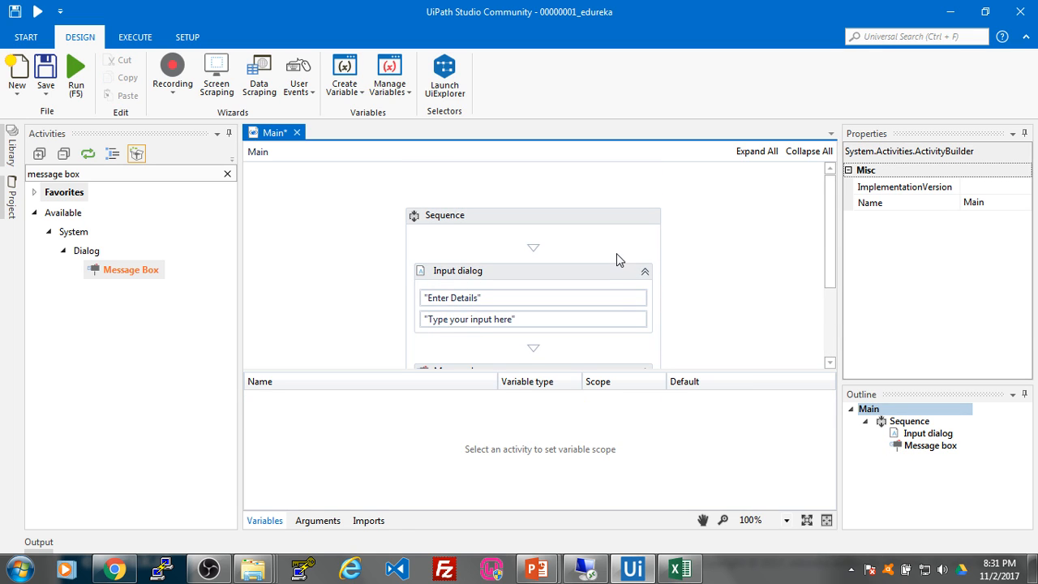
pyautogui.scroll(-1, 616, 253)
pyautogui.hotkey('ctrl', 's')
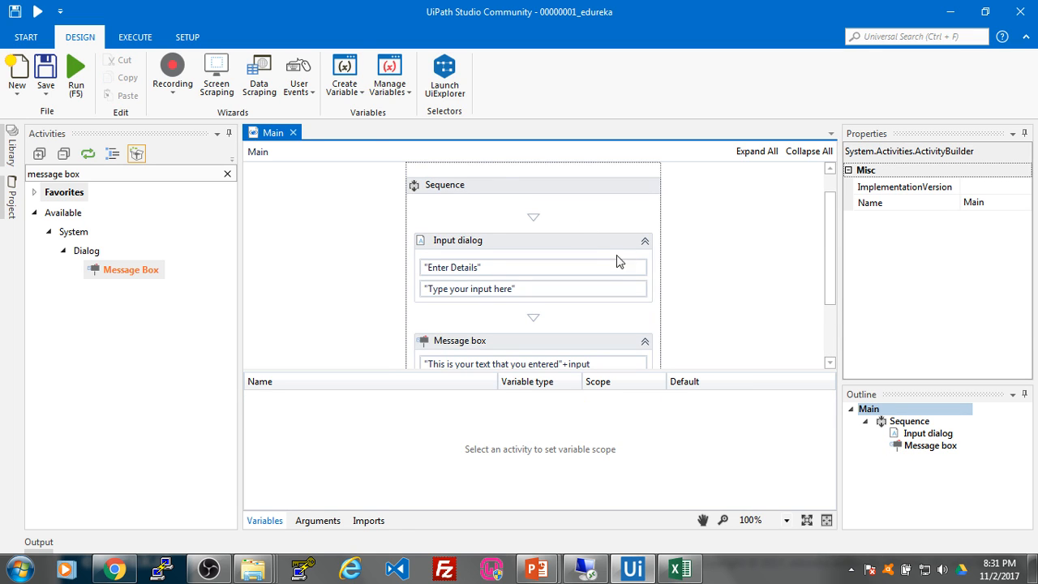
# Step: Publish 00000001_edureka to Orchestrator as version 1.0.6515.36946 and dismiss the confirmation
pyautogui.click(188, 38)
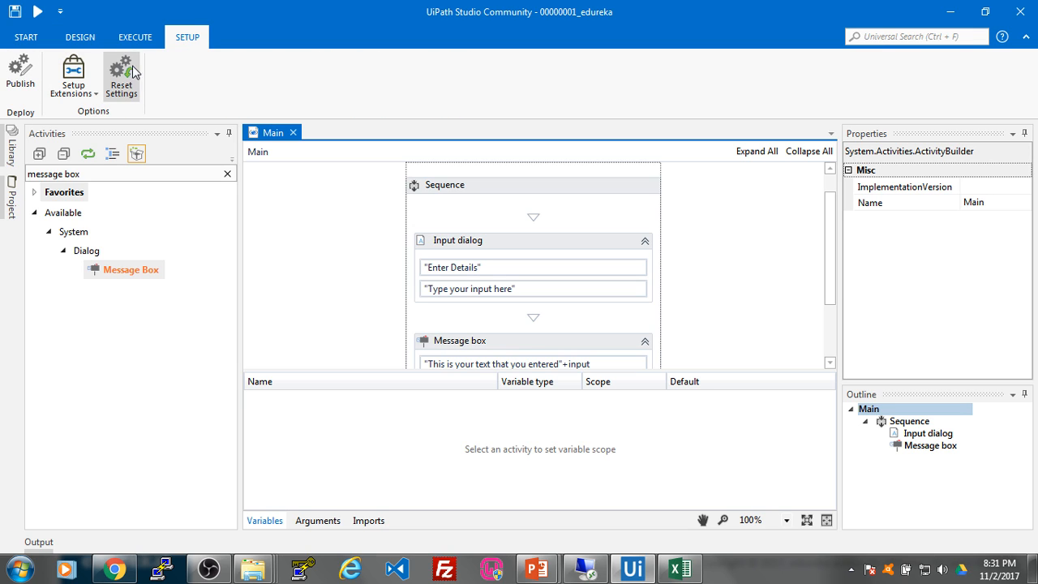
pyautogui.click(16, 76)
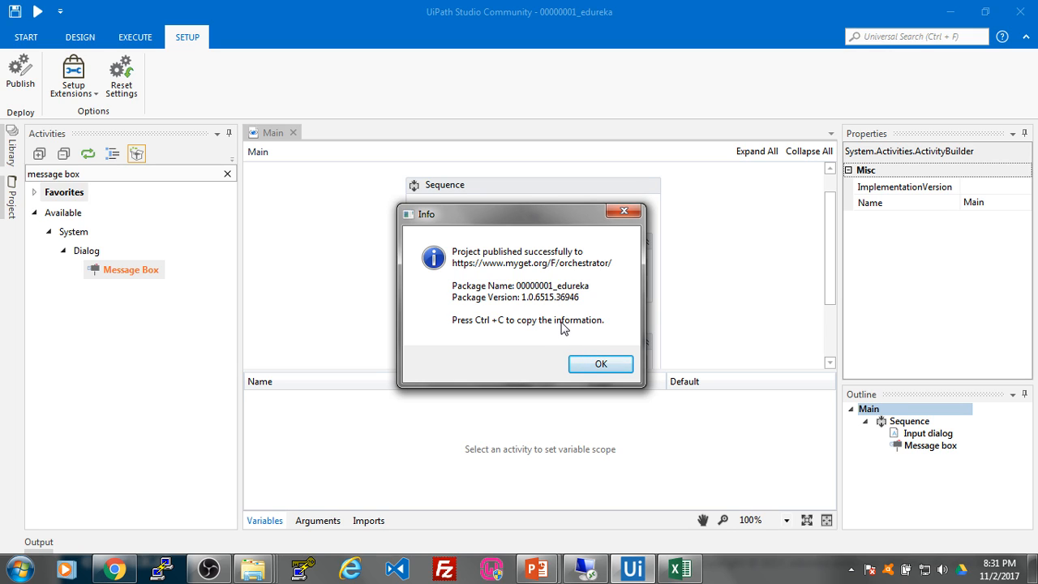
pyautogui.click(597, 365)
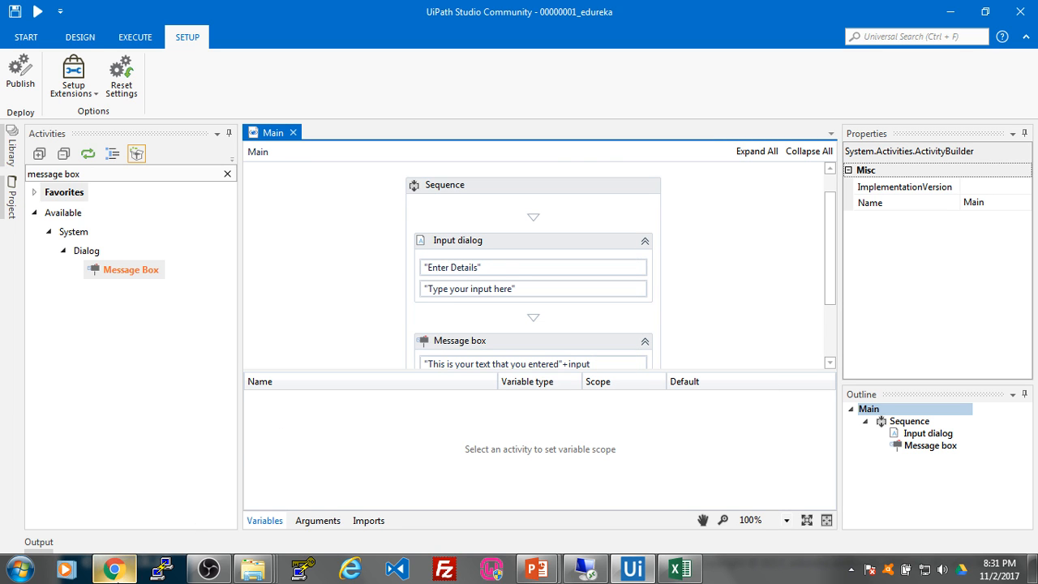
# Step: Deploy package 00000001_edureka as a new process in the edureka1 environment
pyautogui.click(114, 569)
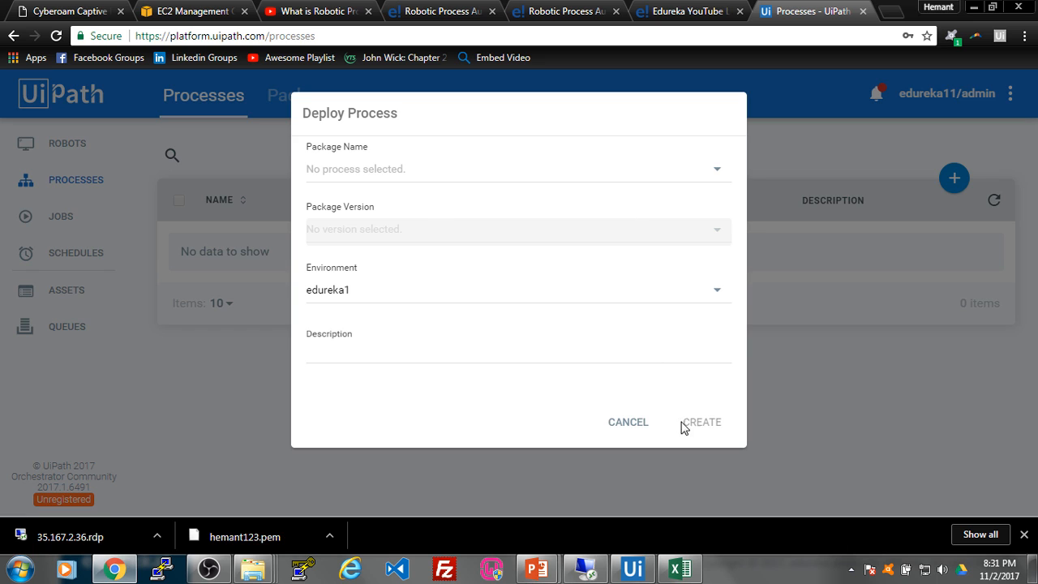
pyautogui.click(641, 422)
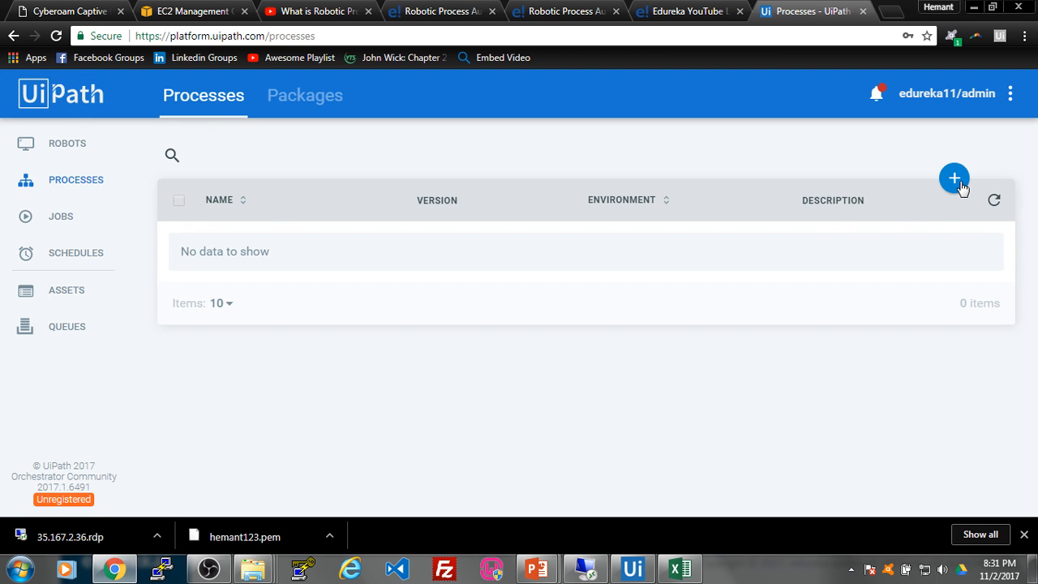
pyautogui.click(955, 181)
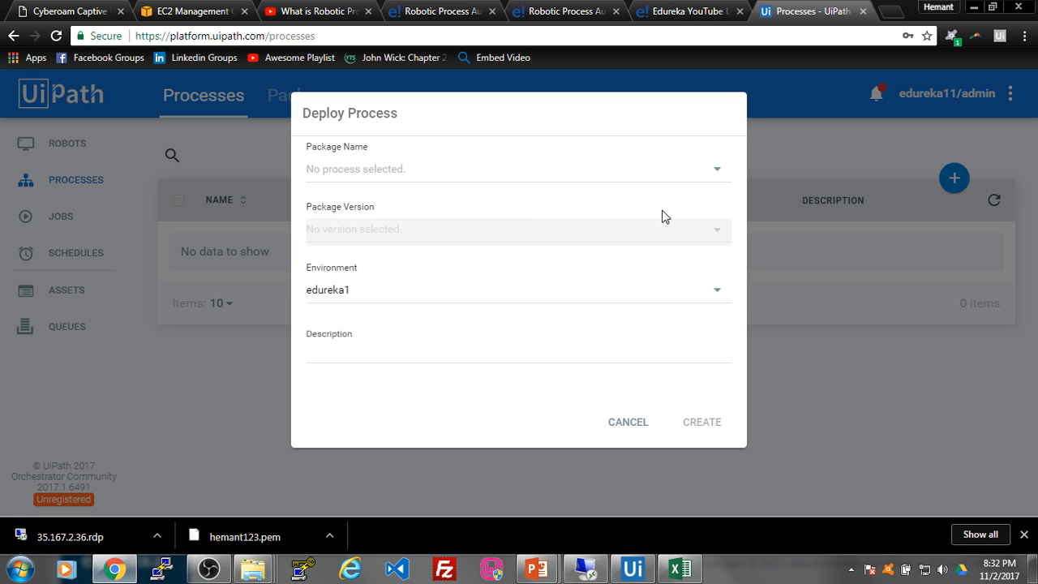
pyautogui.click(718, 173)
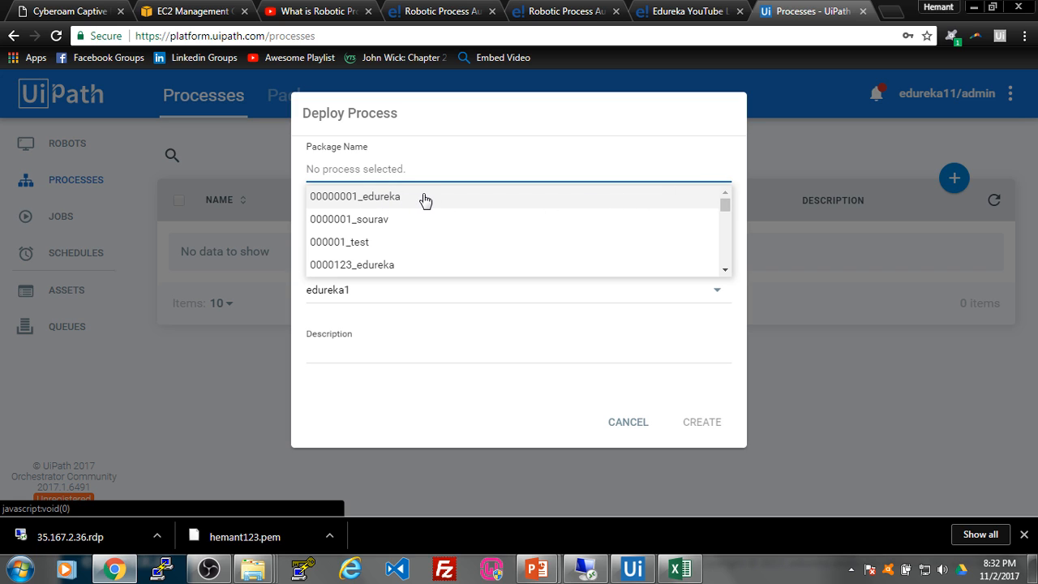
pyautogui.click(425, 200)
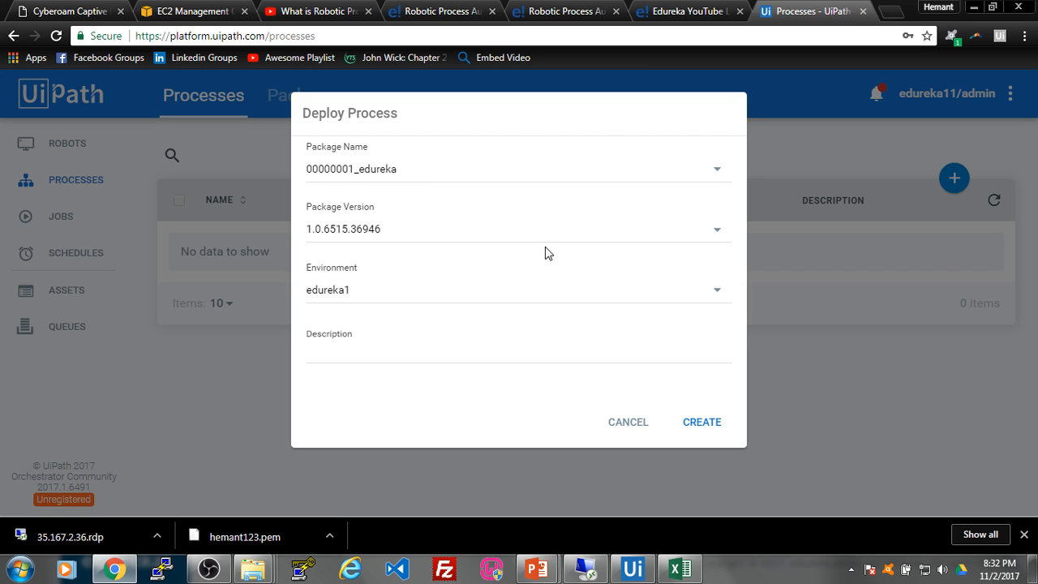
pyautogui.click(702, 422)
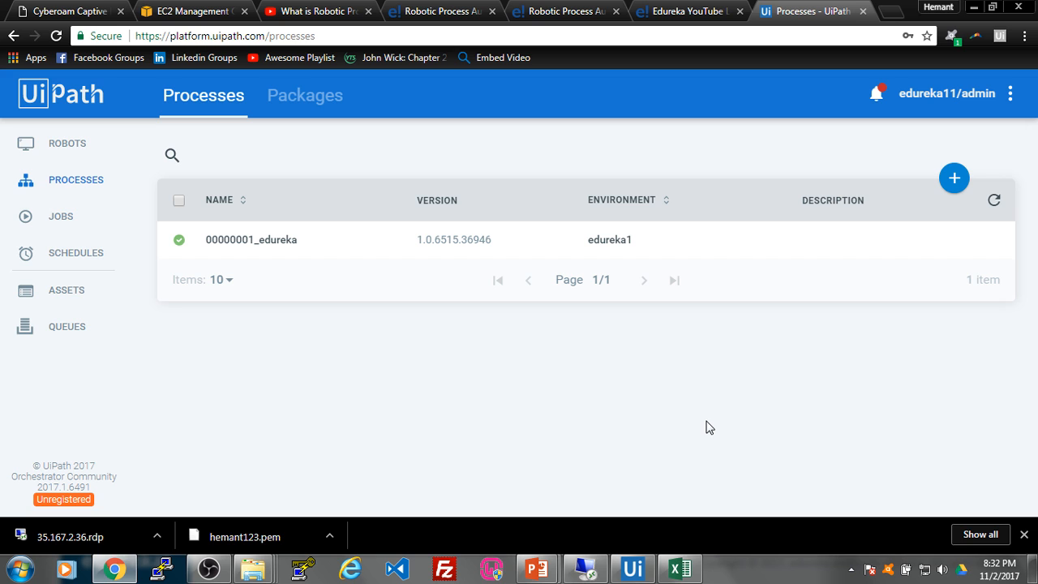
# Step: Briefly view the slide show presentation, then return to Orchestrator
pyautogui.moveTo(537, 569)
pyautogui.click(567, 526)
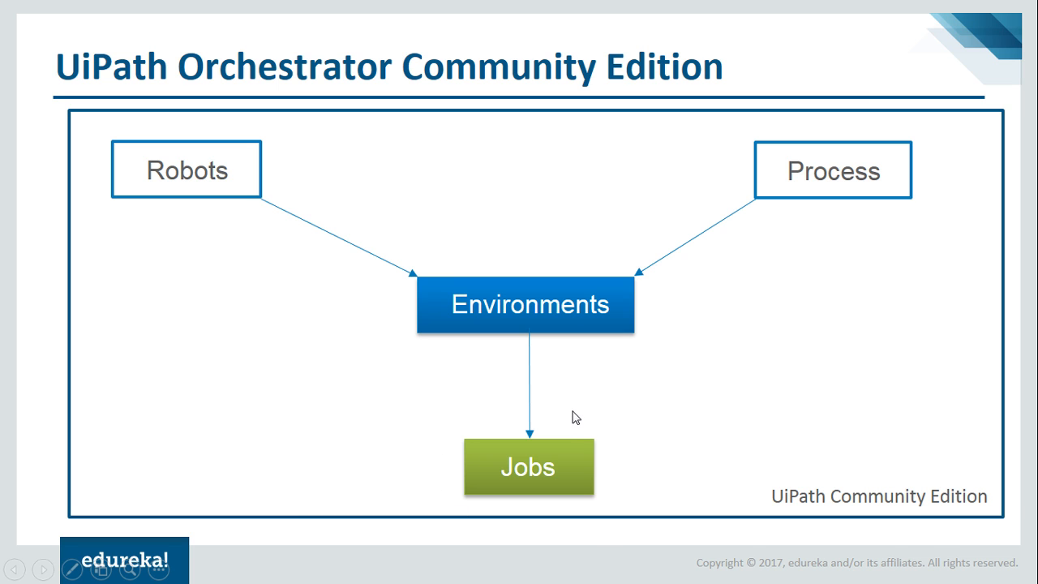
pyautogui.hotkey('alt', 'Tab')
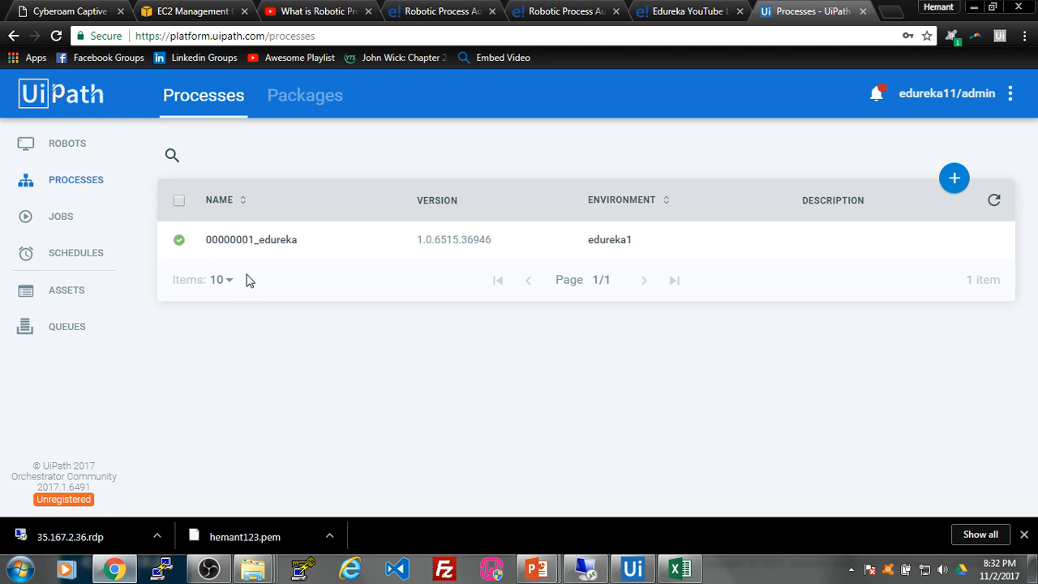
# Step: Start a job for process 00000001_edureka_edureka1 on the AWS robot from Jobs
pyautogui.click(56, 220)
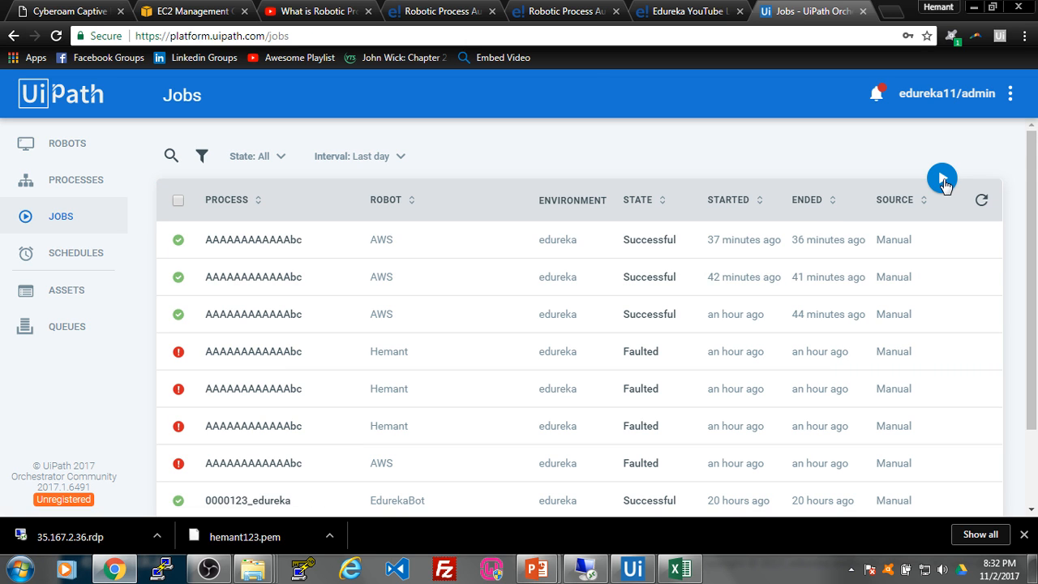
pyautogui.click(942, 181)
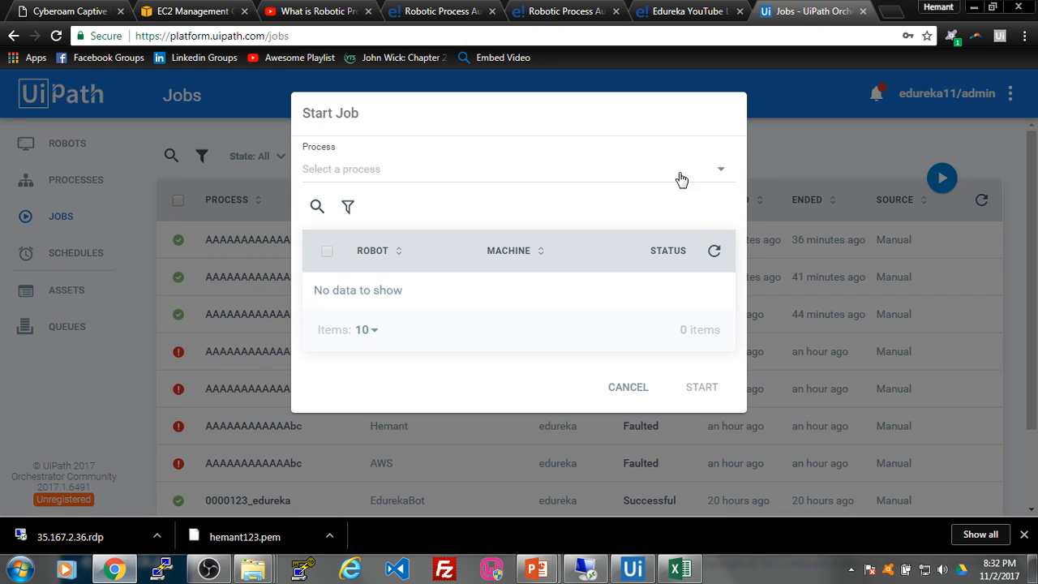
pyautogui.click(722, 169)
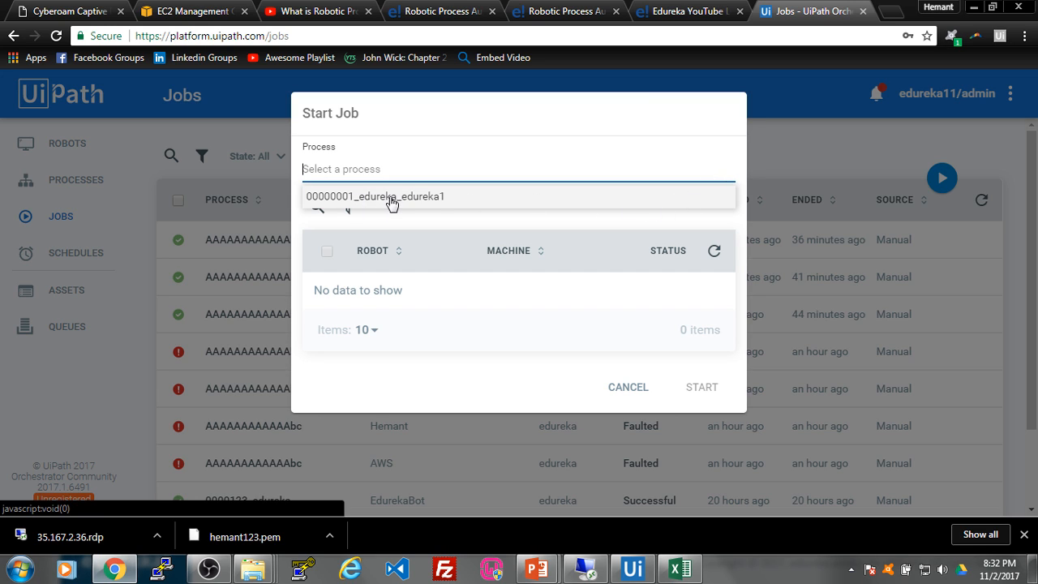
pyautogui.click(434, 198)
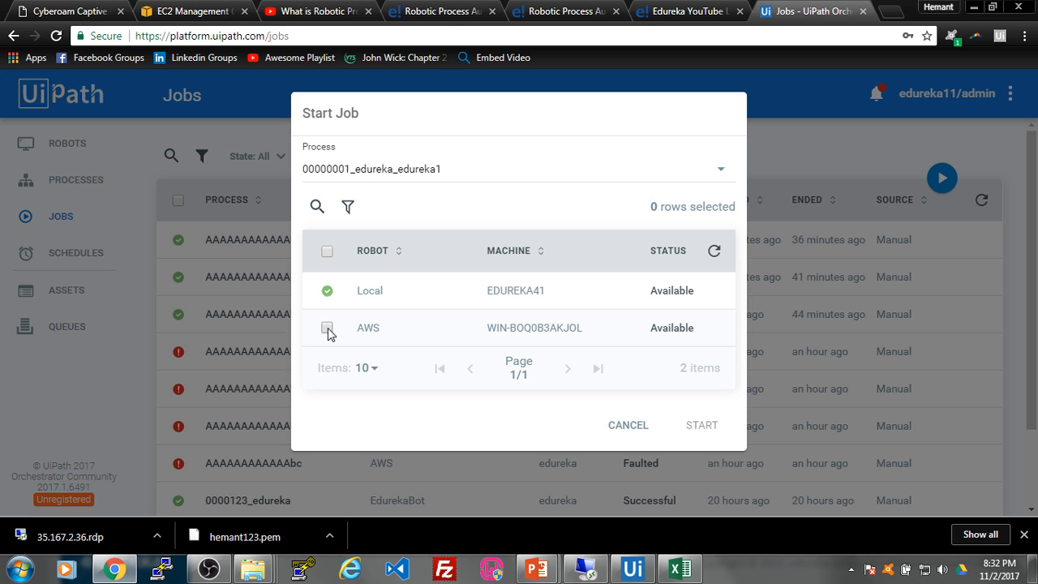
pyautogui.click(328, 330)
pyautogui.click(702, 428)
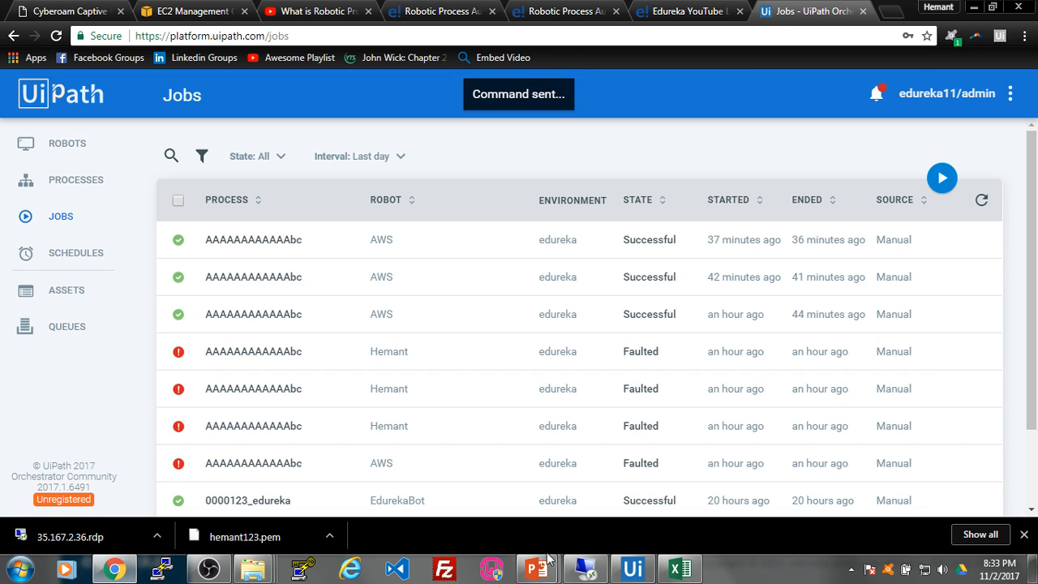
pyautogui.click(586, 569)
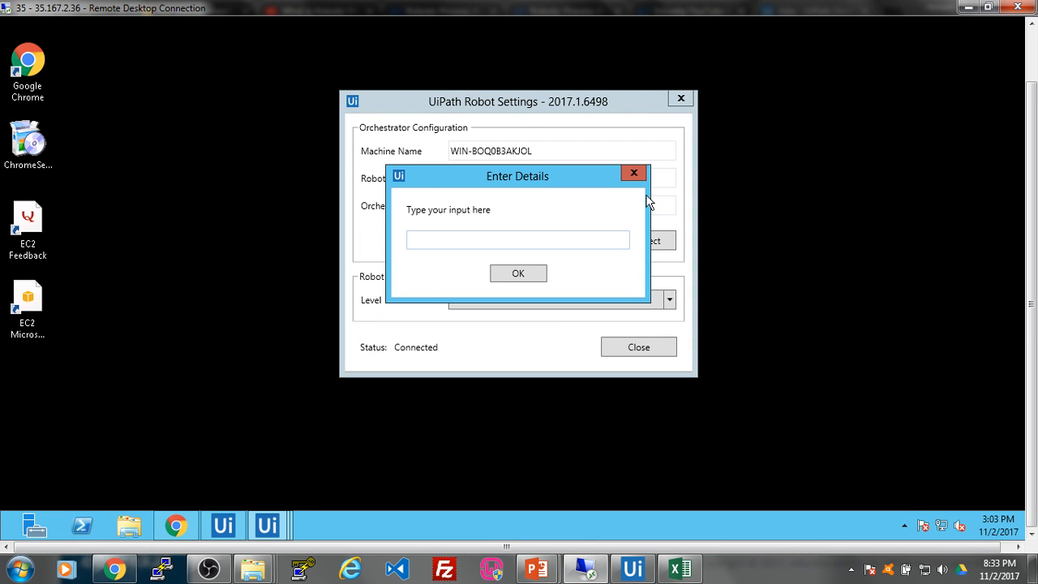
# Step: Answer the robot's Enter Details prompt with "I am on AWS Server"
pyautogui.moveTo(690, 203); pyautogui.dragTo(639, 213)
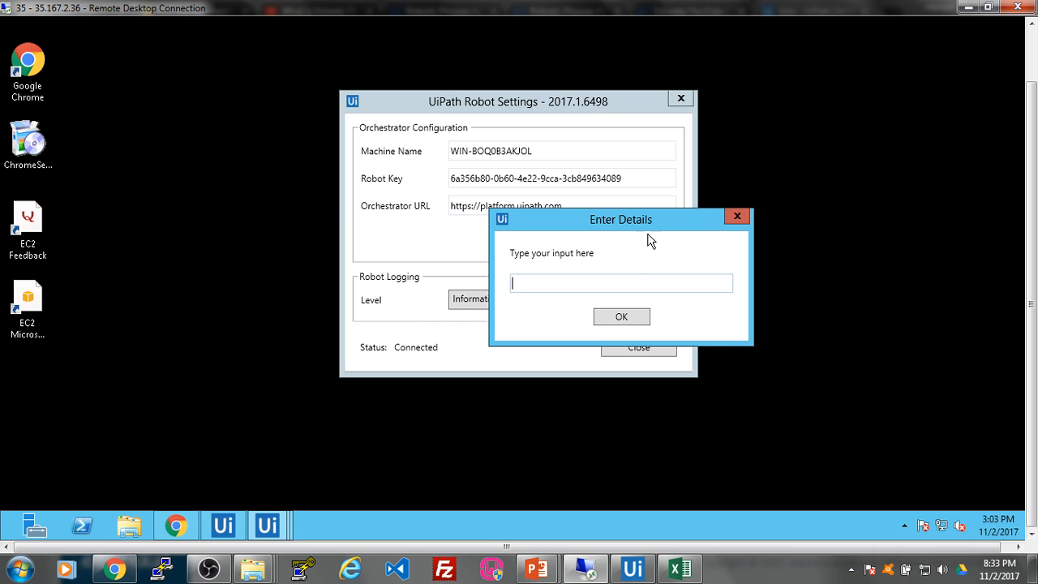
pyautogui.moveTo(665, 220); pyautogui.dragTo(580, 210)
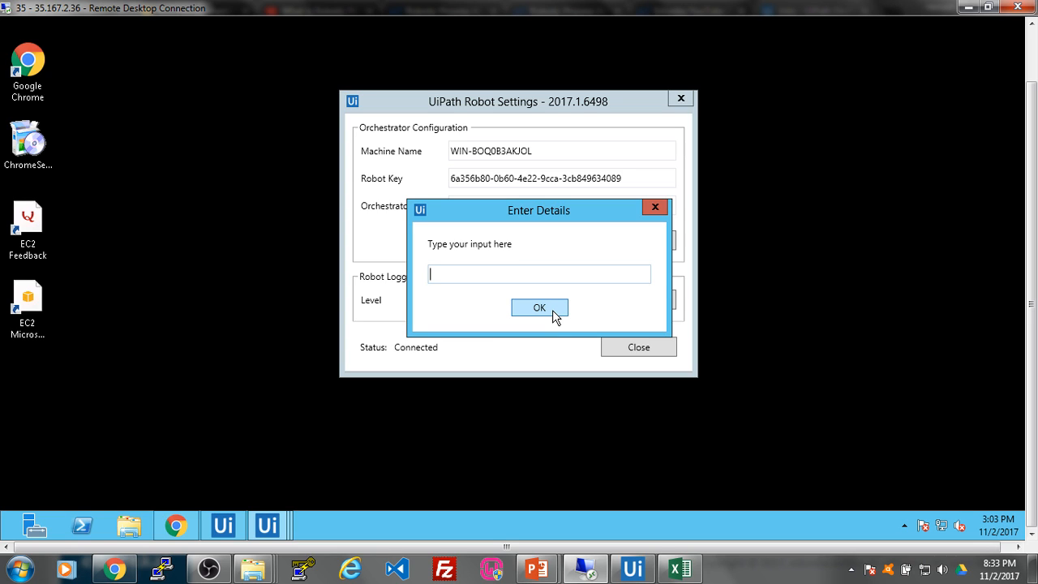
pyautogui.write('I am on AWS Server')
pyautogui.click(552, 310)
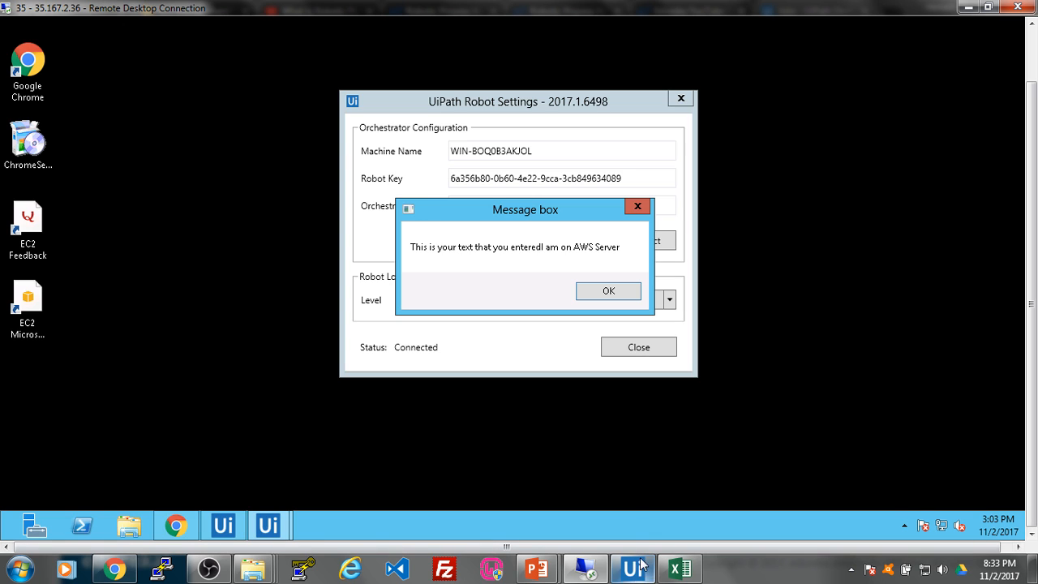
# Step: Check the Orchestrator jobs page, then dismiss the robot's message box in the remote session
pyautogui.moveTo(625, 572)
pyautogui.click(114, 571)
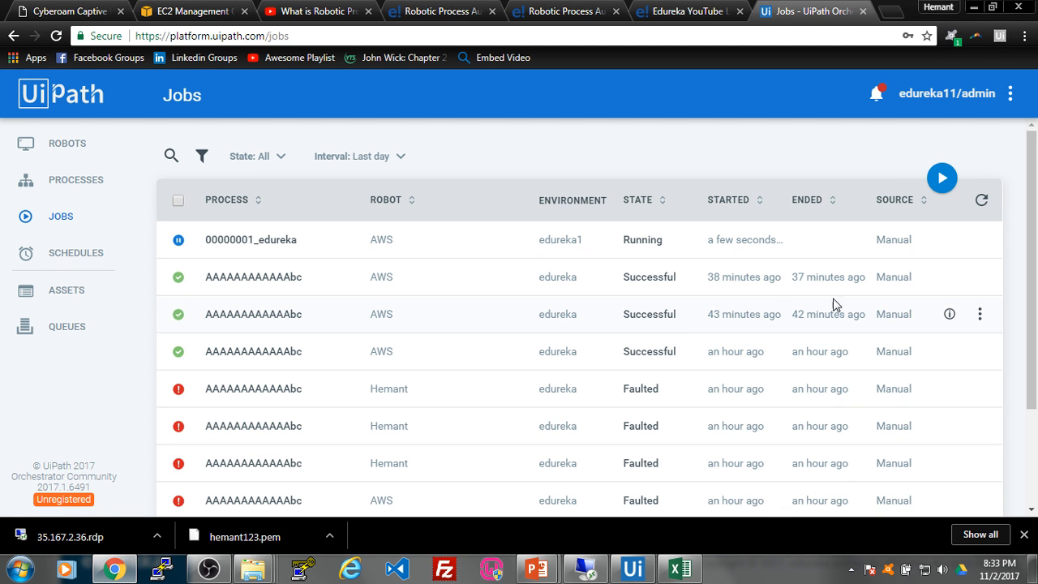
pyautogui.moveTo(959, 239)
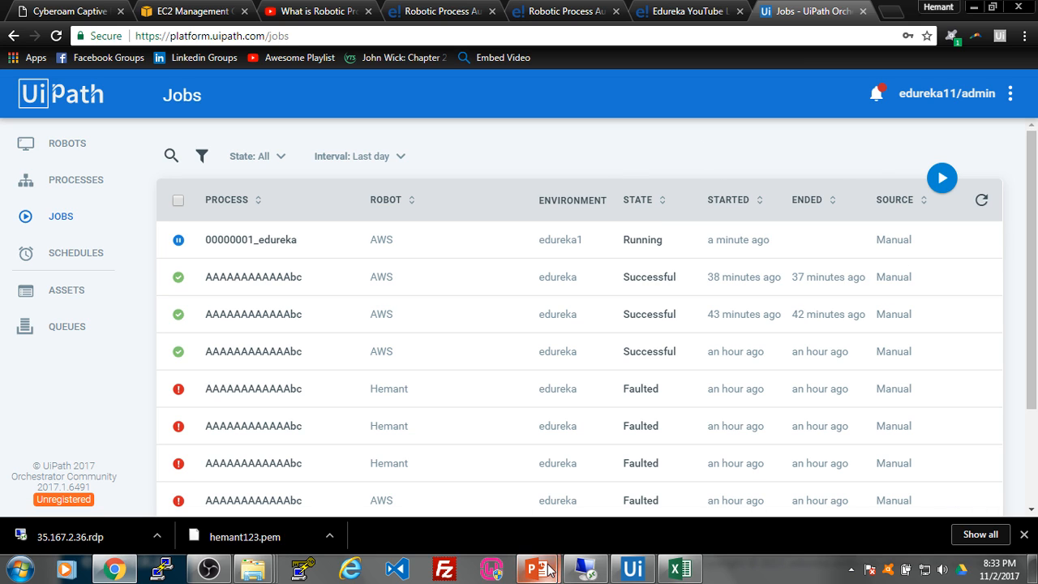
pyautogui.click(585, 572)
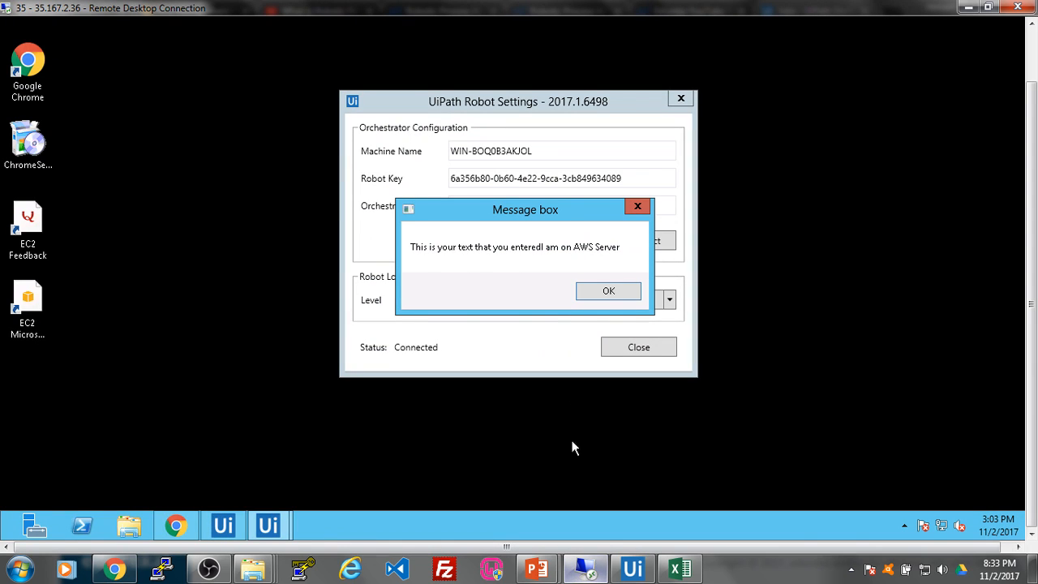
pyautogui.click(605, 294)
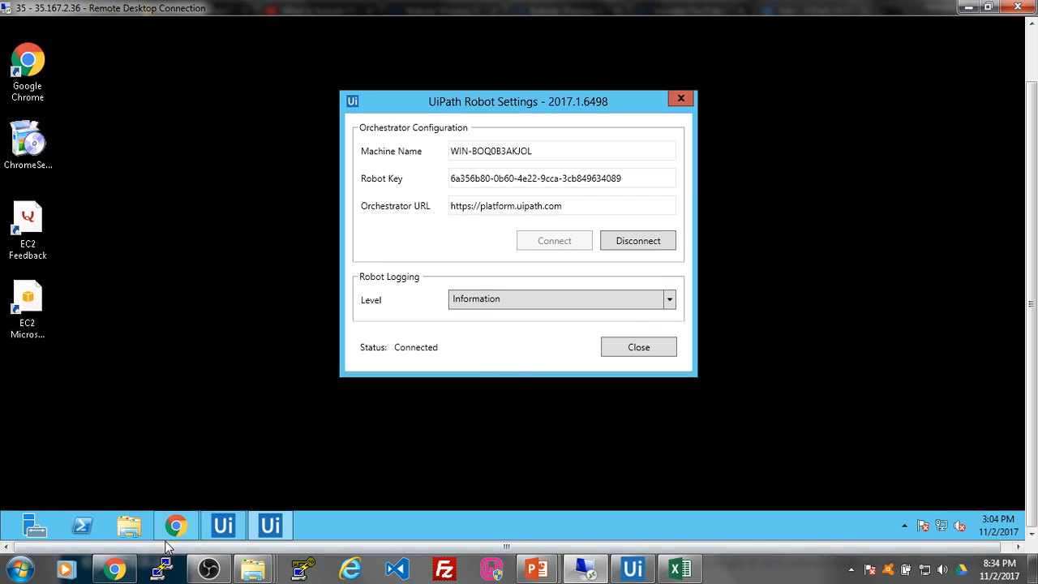
# Step: Delete the old Sequence from Main and place a new empty Sequence on the canvas
pyautogui.click(634, 570)
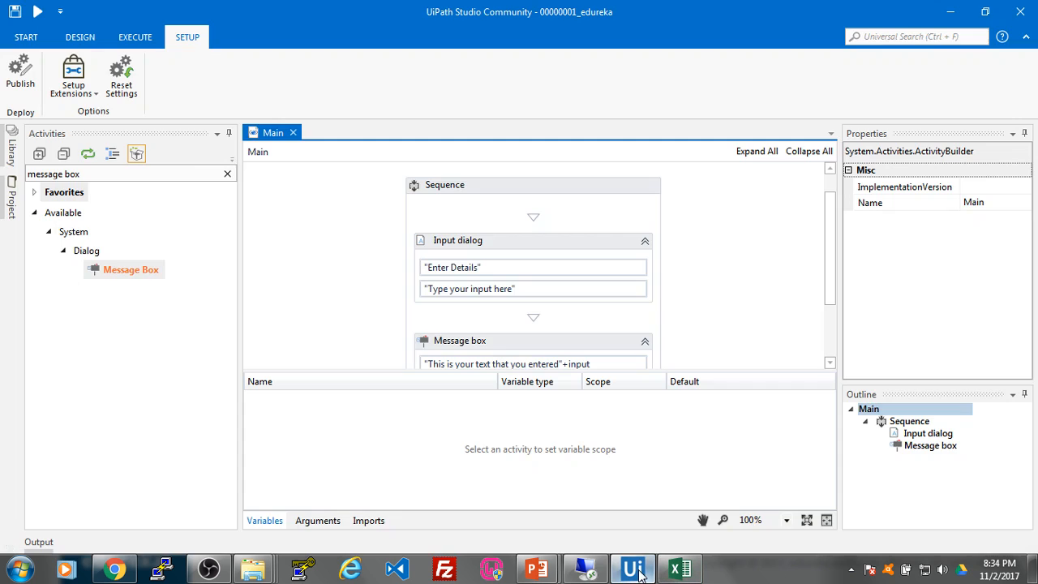
pyautogui.click(546, 185)
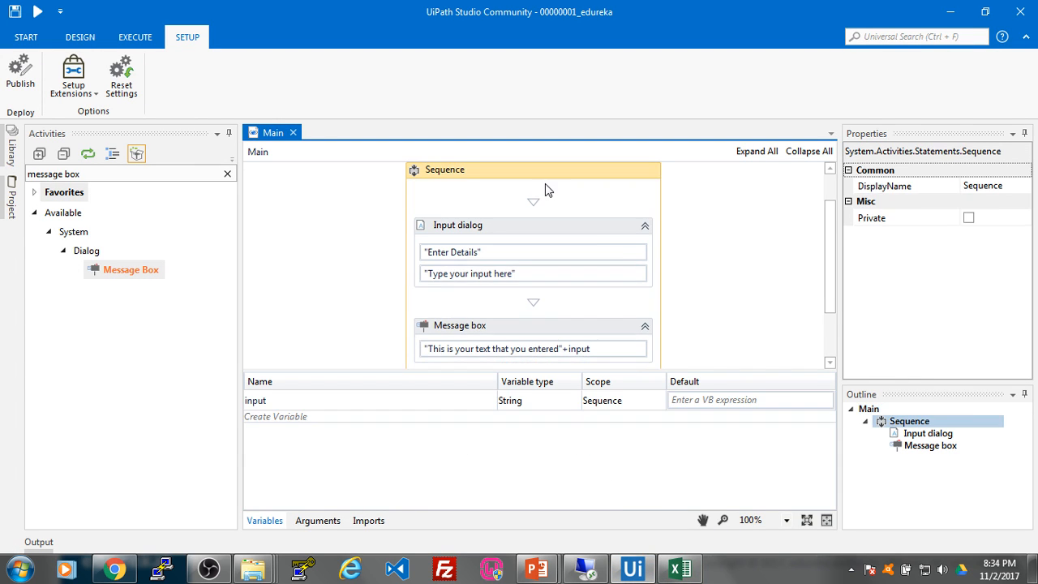
pyautogui.press('Delete')
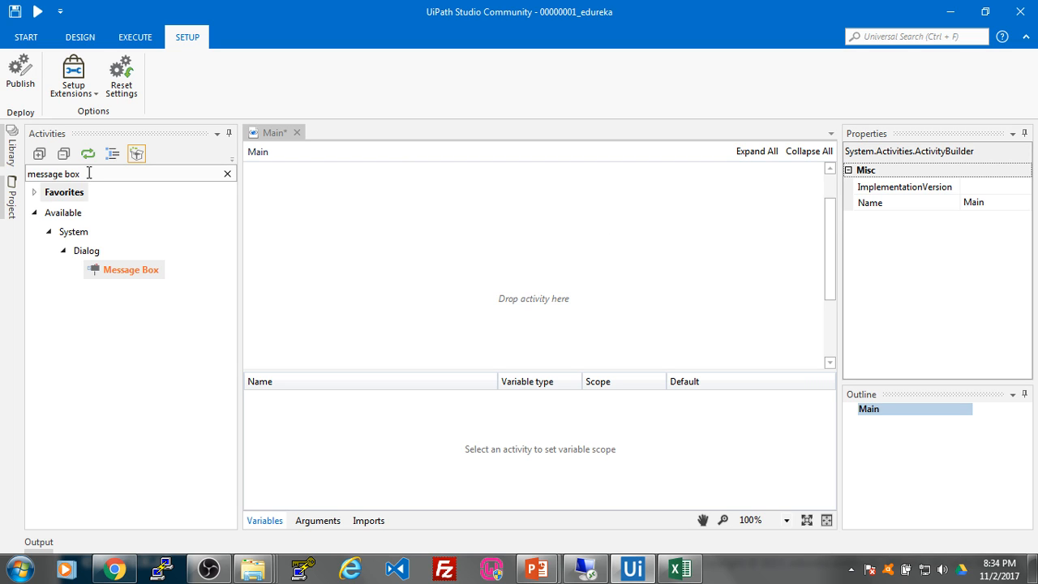
pyautogui.moveTo(88, 172); pyautogui.dragTo(27, 173)
pyautogui.press('BackSpace')
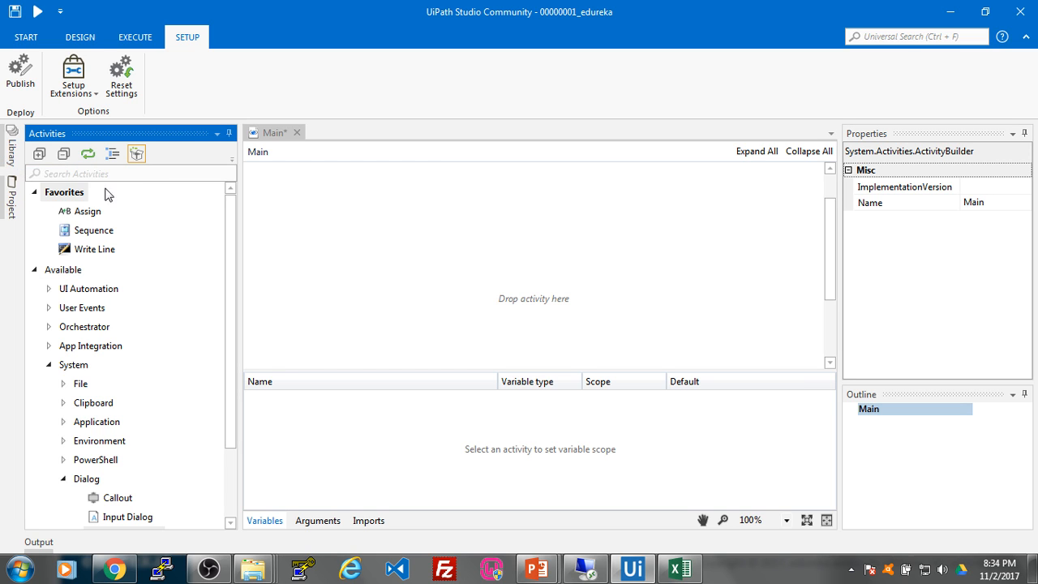
pyautogui.write('sequence')
pyautogui.moveTo(112, 290); pyautogui.dragTo(270, 273)
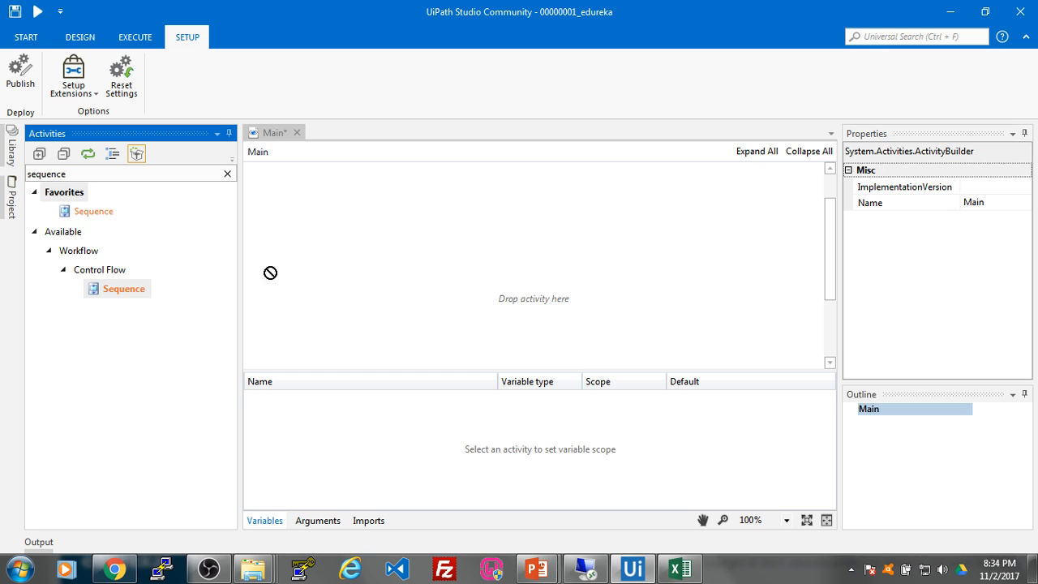
pyautogui.moveTo(556, 277); pyautogui.dragTo(558, 278)
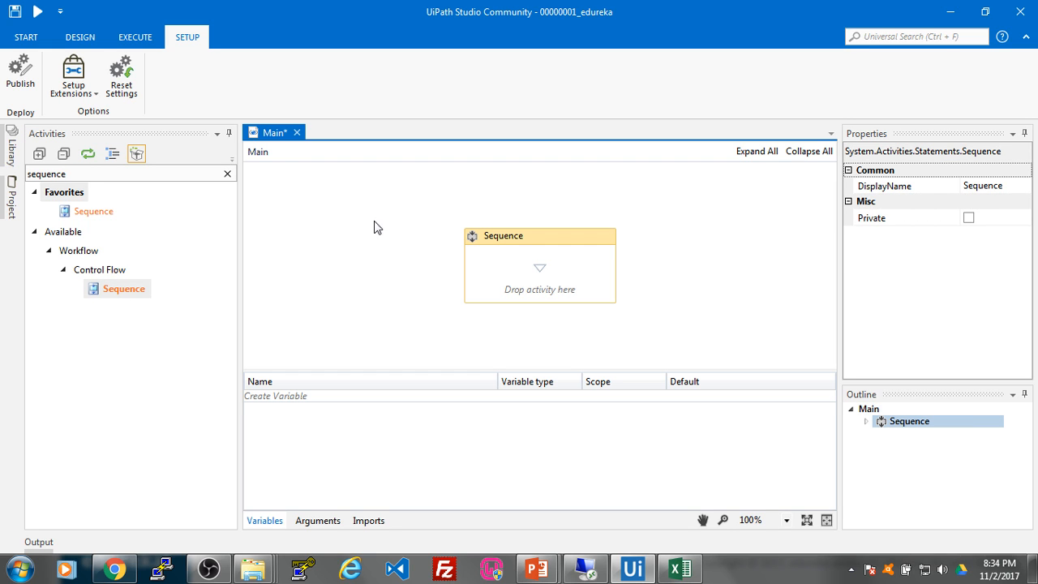
# Step: Add an Open browser activity inside the Sequence, set to Chrome and marked Private
pyautogui.click(48, 173)
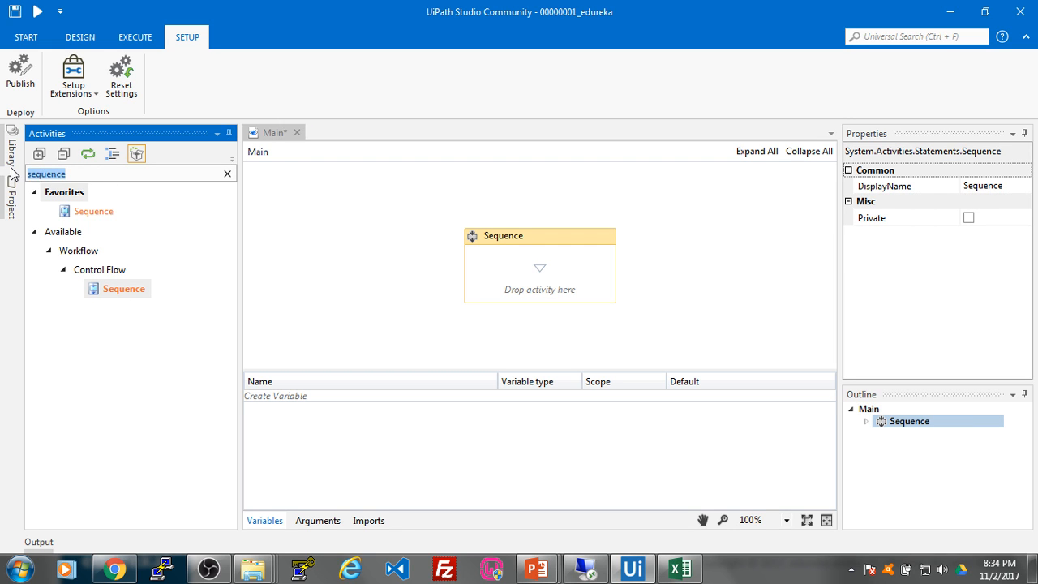
pyautogui.write('open')
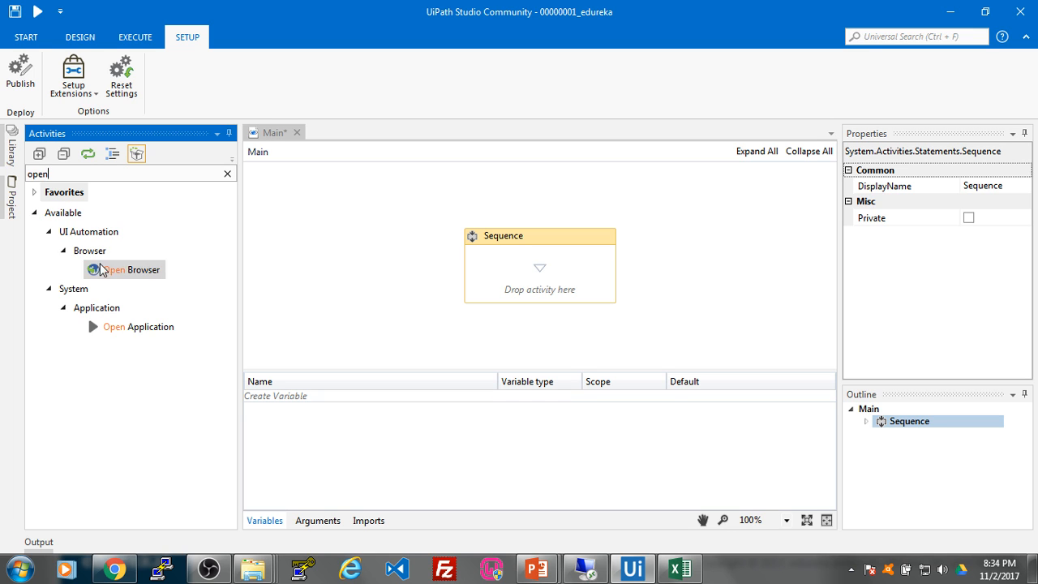
pyautogui.moveTo(100, 270); pyautogui.dragTo(536, 285)
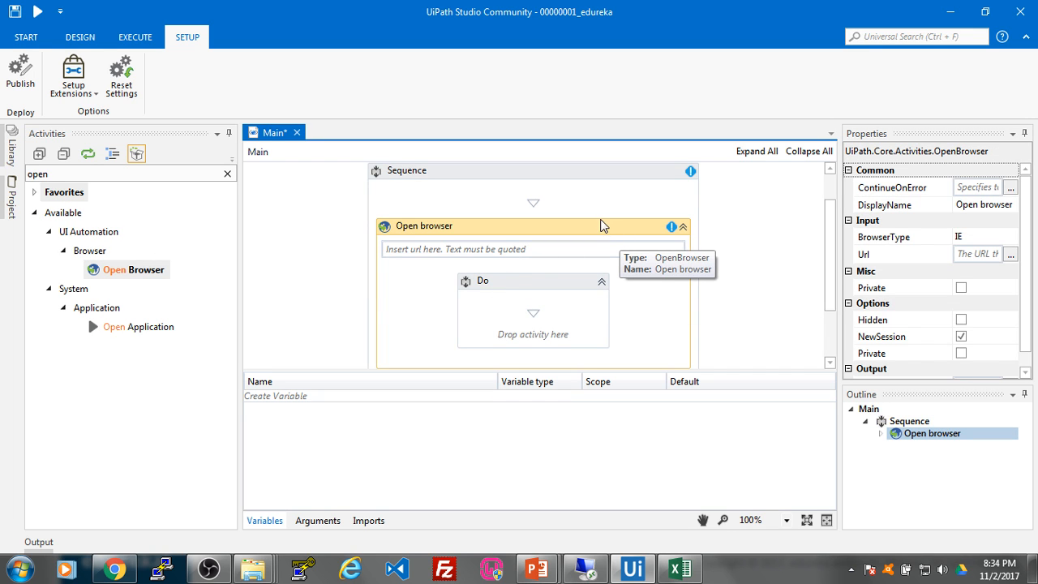
pyautogui.click(985, 237)
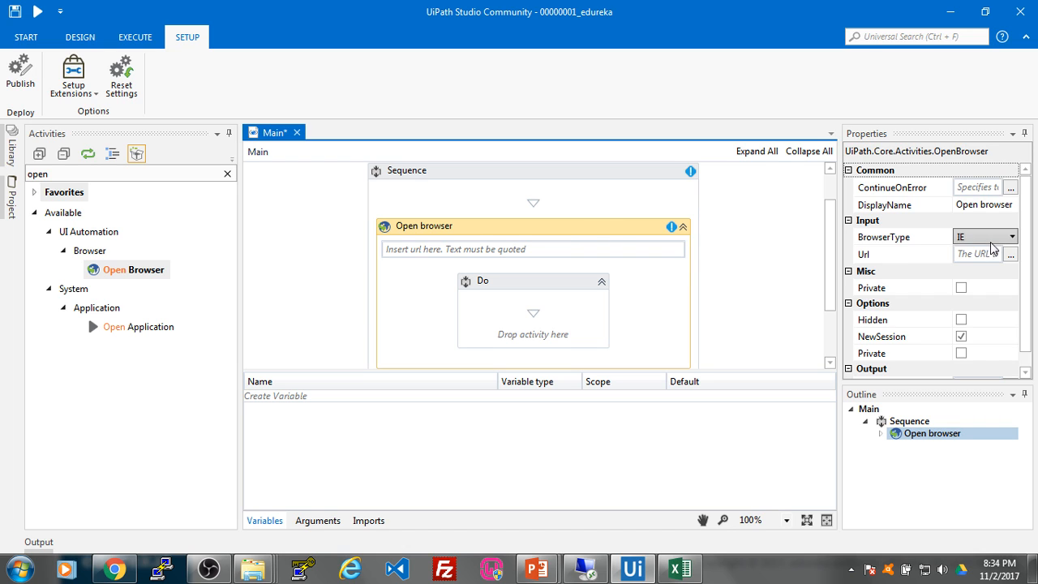
pyautogui.click(1012, 237)
pyautogui.click(1000, 284)
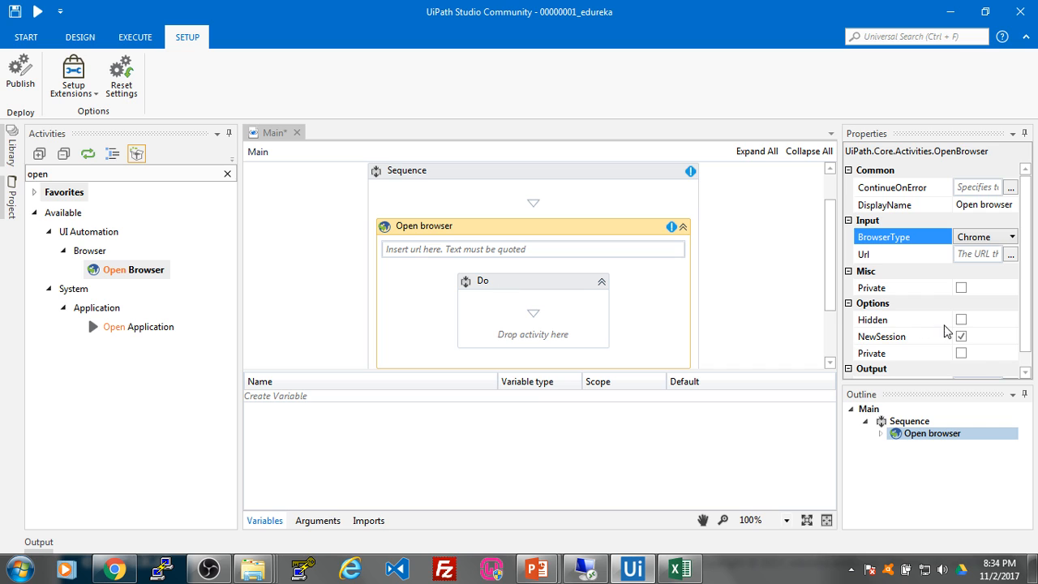
pyautogui.click(962, 288)
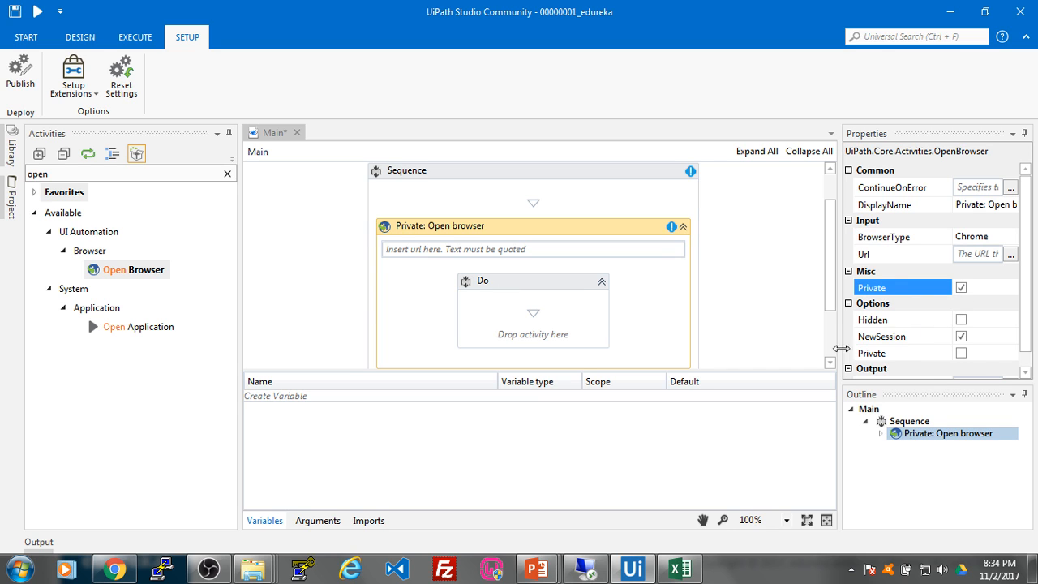
pyautogui.click(513, 249)
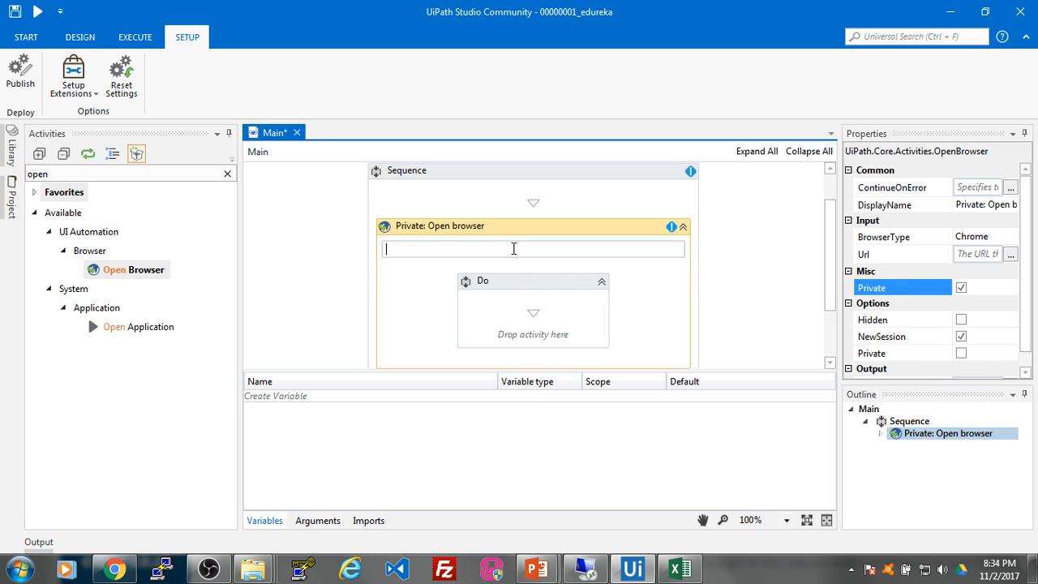
pyautogui.write('gmail')
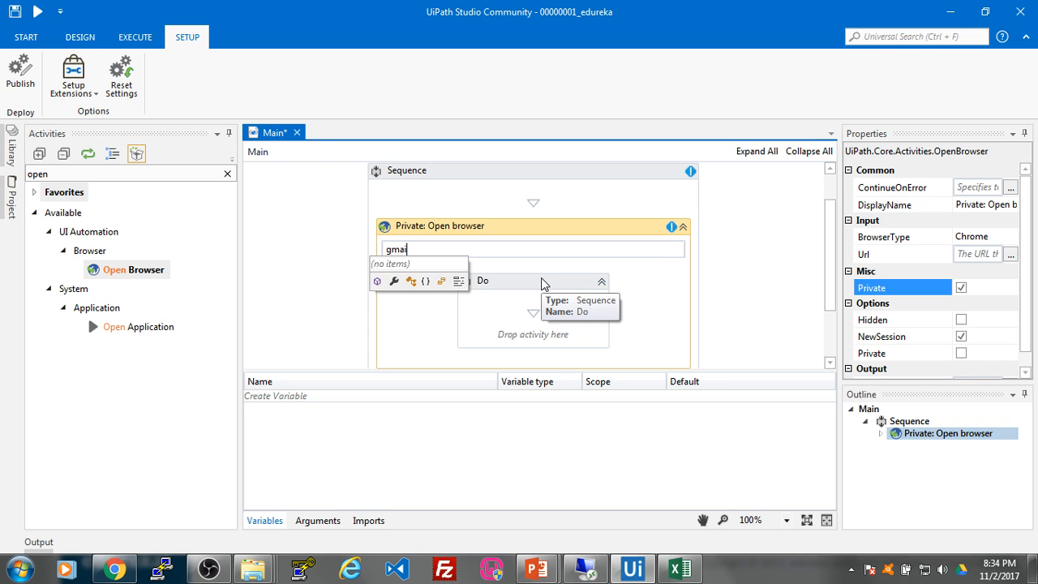
pyautogui.write('.com')
pyautogui.hotkey('ctrl', 'a')
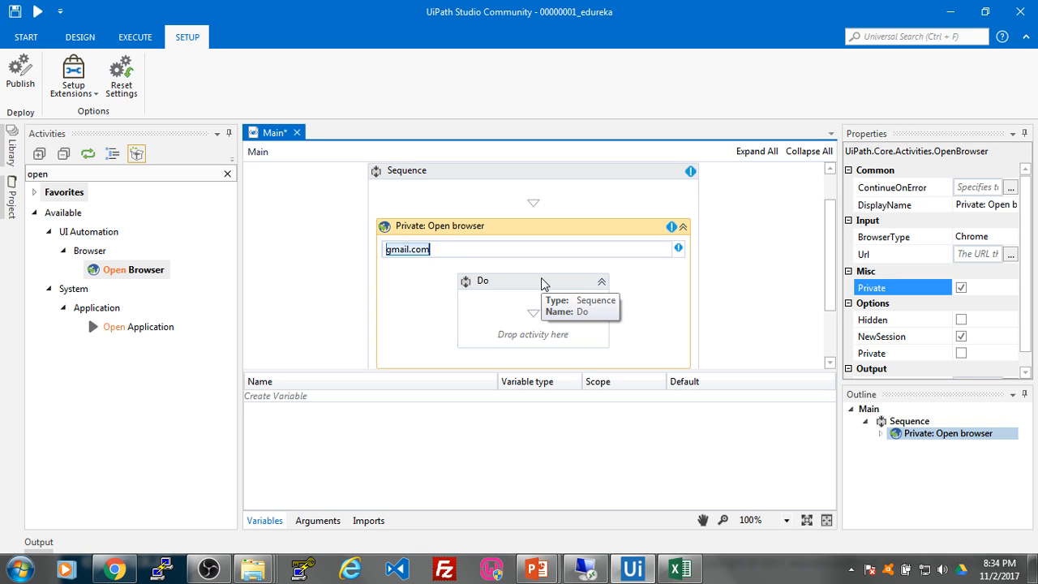
pyautogui.write('"www.')
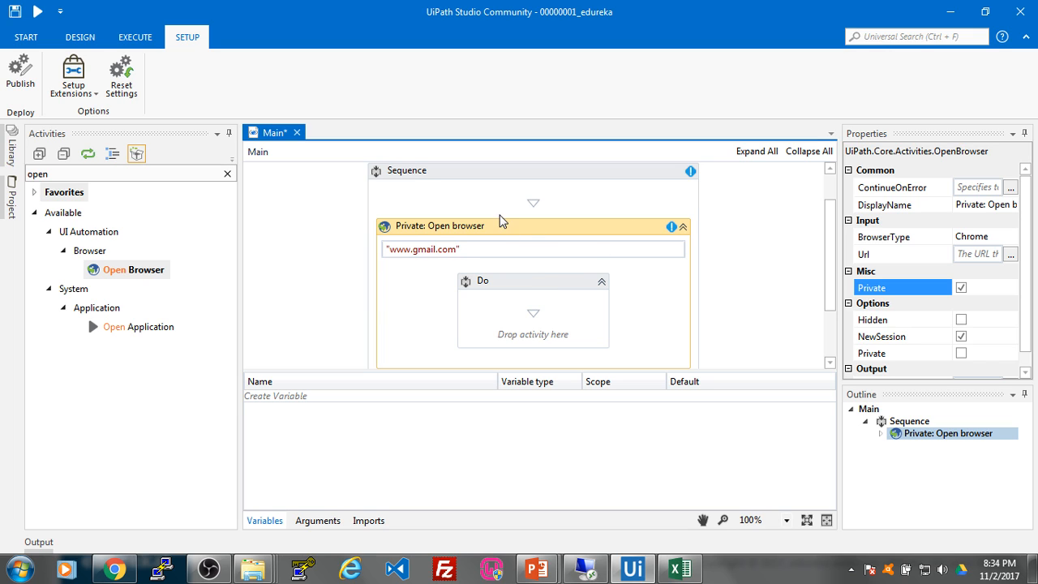
pyautogui.moveTo(831, 257); pyautogui.dragTo(828, 273)
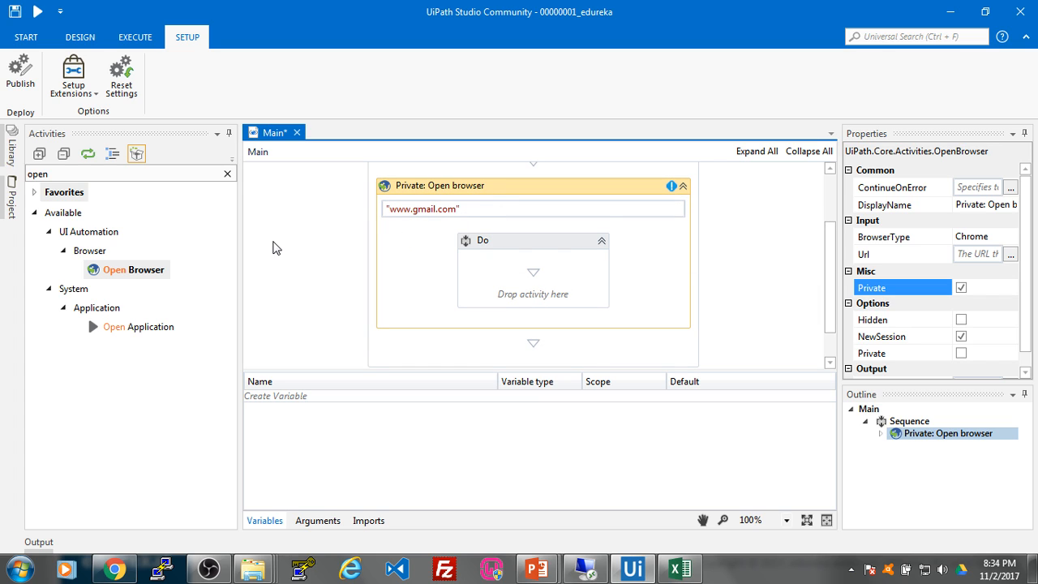
pyautogui.click(70, 175)
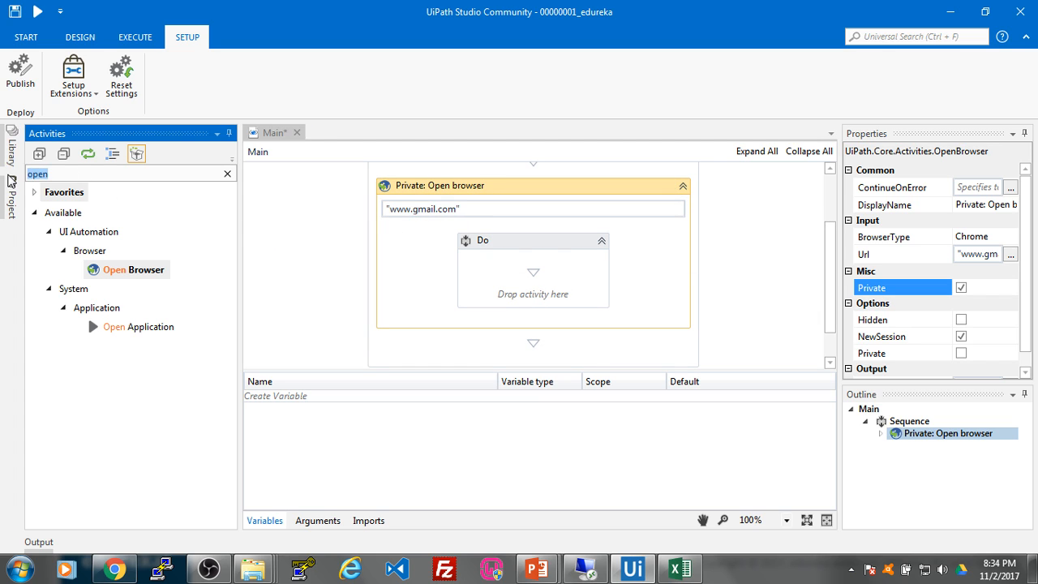
# Step: Add a Click activity inside the Open browser's Do block
pyautogui.write('click')
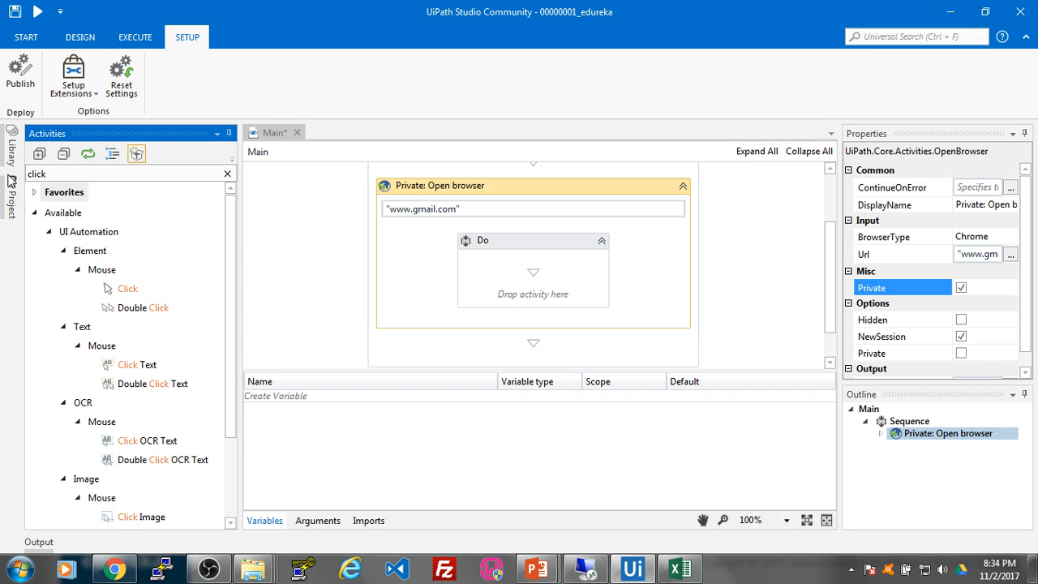
pyautogui.moveTo(126, 289); pyautogui.dragTo(537, 290)
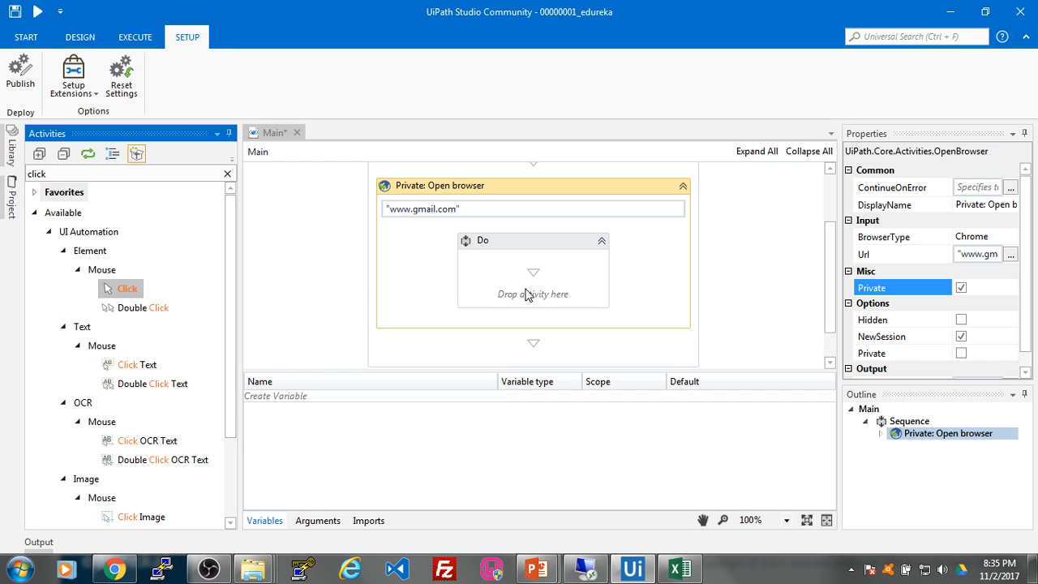
pyautogui.moveTo(132, 287); pyautogui.dragTo(540, 290)
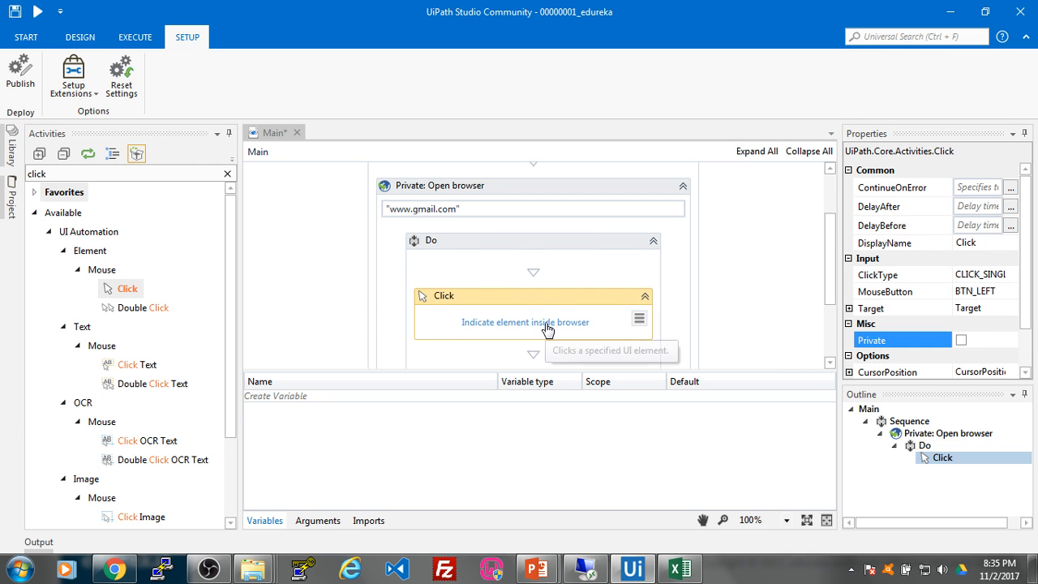
# Step: Load gmail.com in a new incognito Chrome window, then return to Studio
pyautogui.click(115, 567)
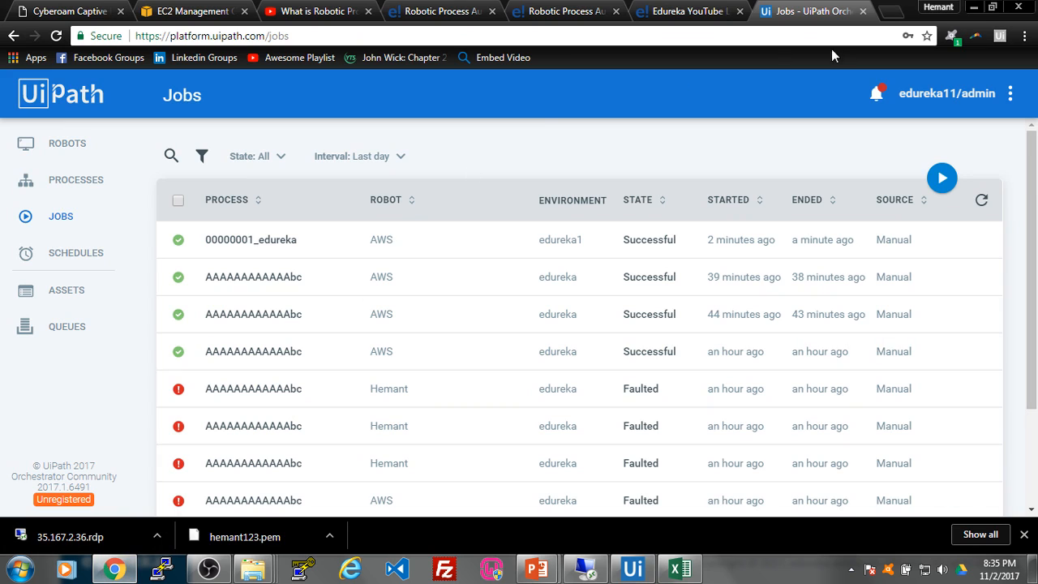
pyautogui.hotkey('ctrl', 'shift', 'n')
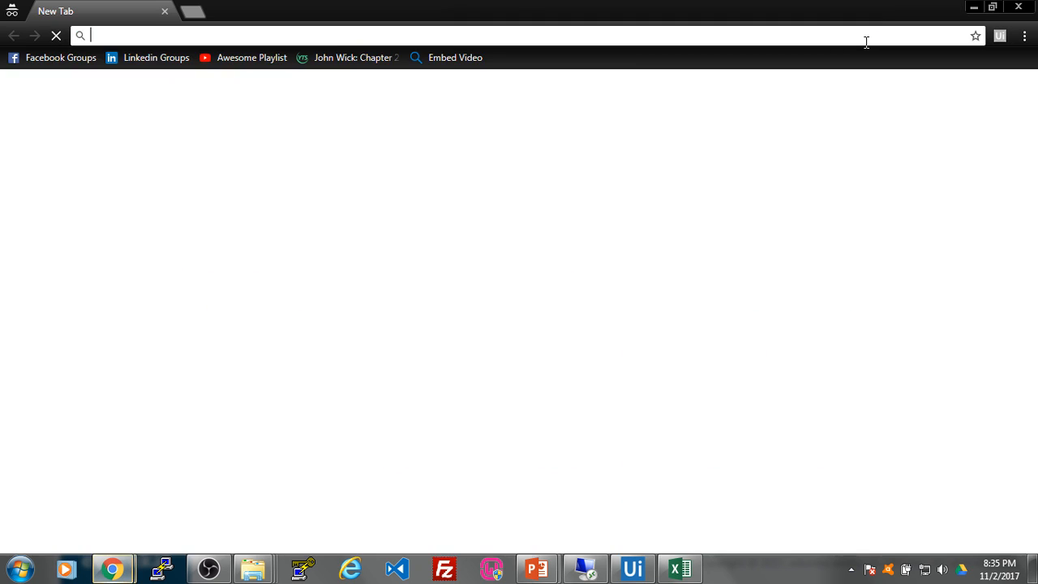
pyautogui.write('gmail.com')
pyautogui.press('Return')
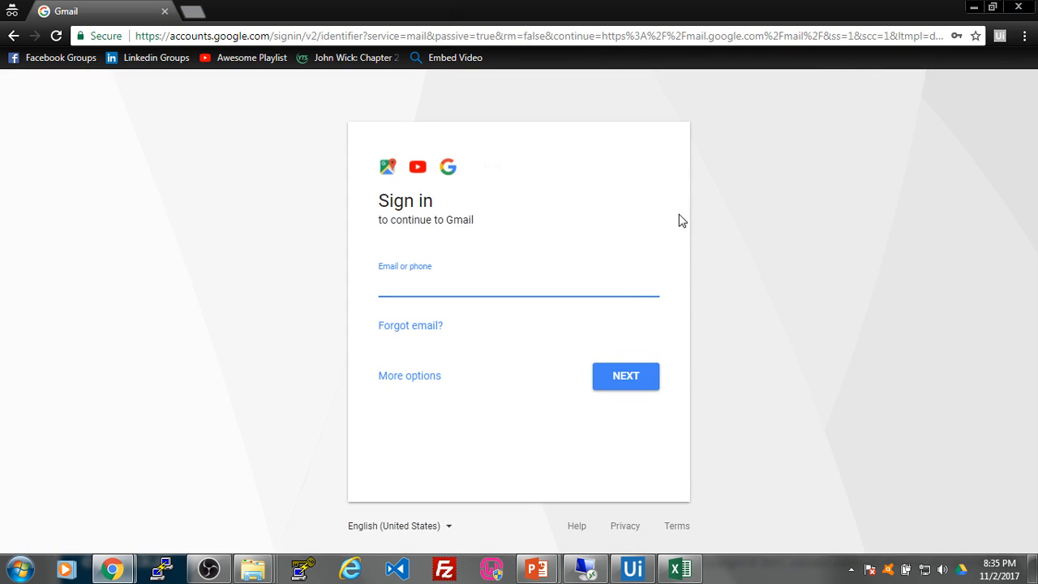
pyautogui.click(633, 568)
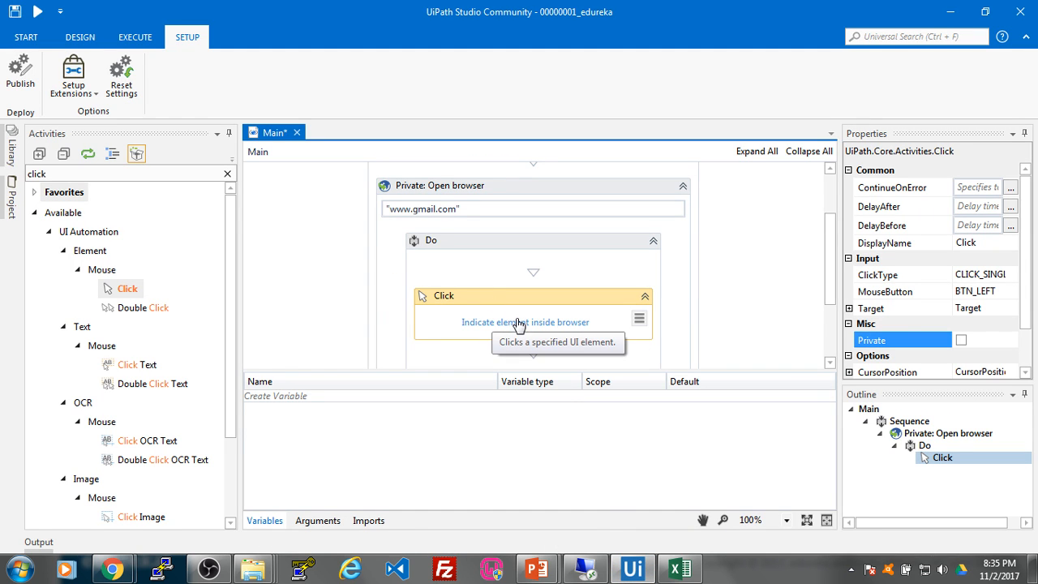
pyautogui.click(520, 323)
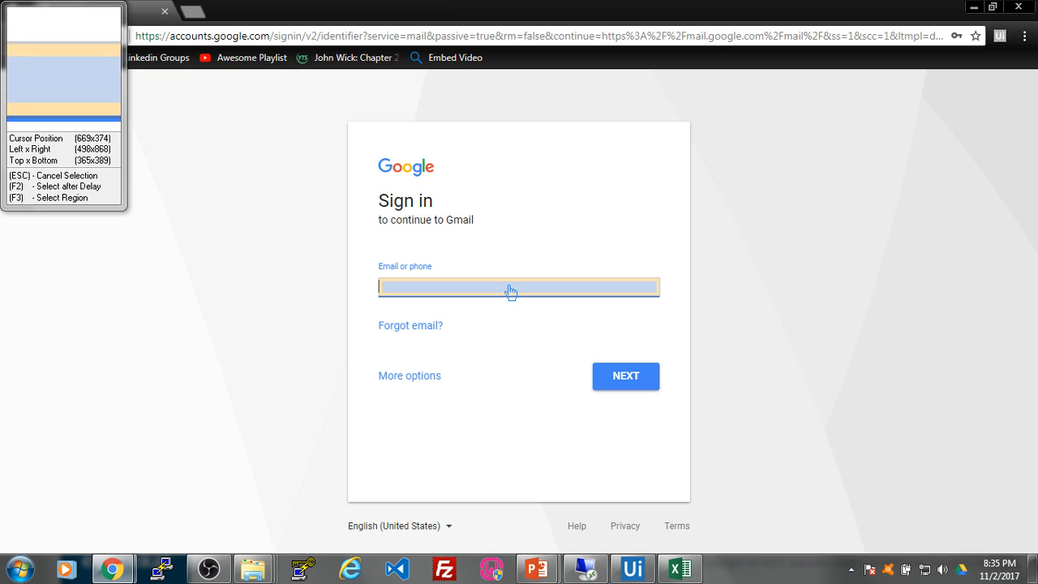
pyautogui.click(510, 291)
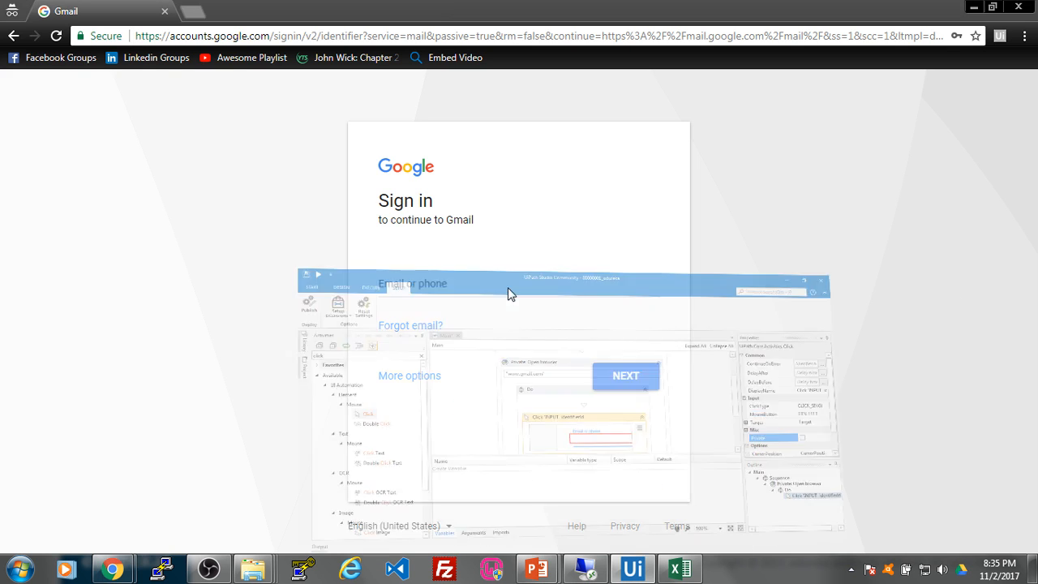
pyautogui.scroll(-2, 830, 260)
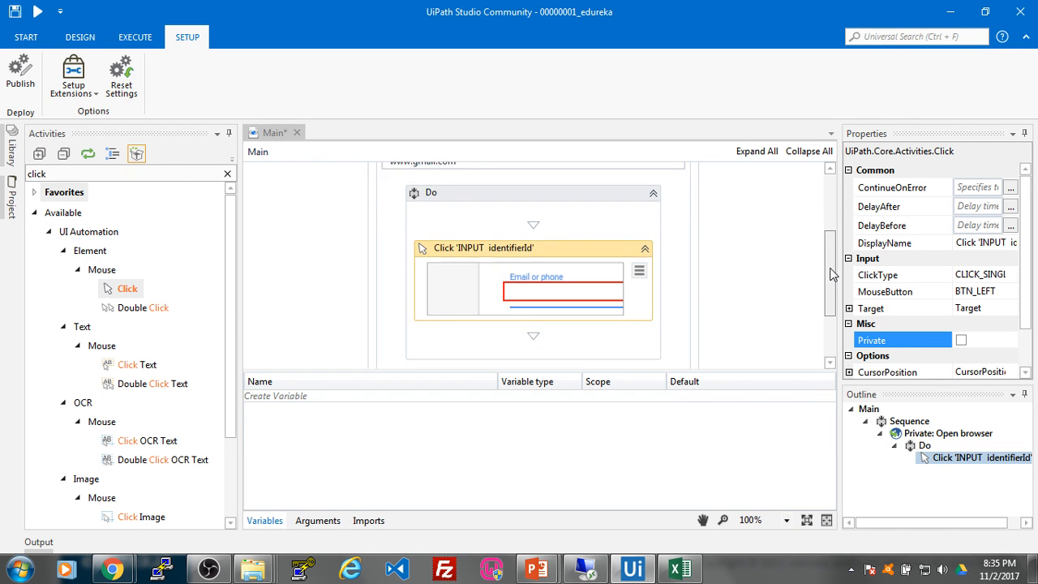
# Step: Add a Type Into targeting the Email or phone field, typing the account's quoted e-mail address
pyautogui.click(63, 173)
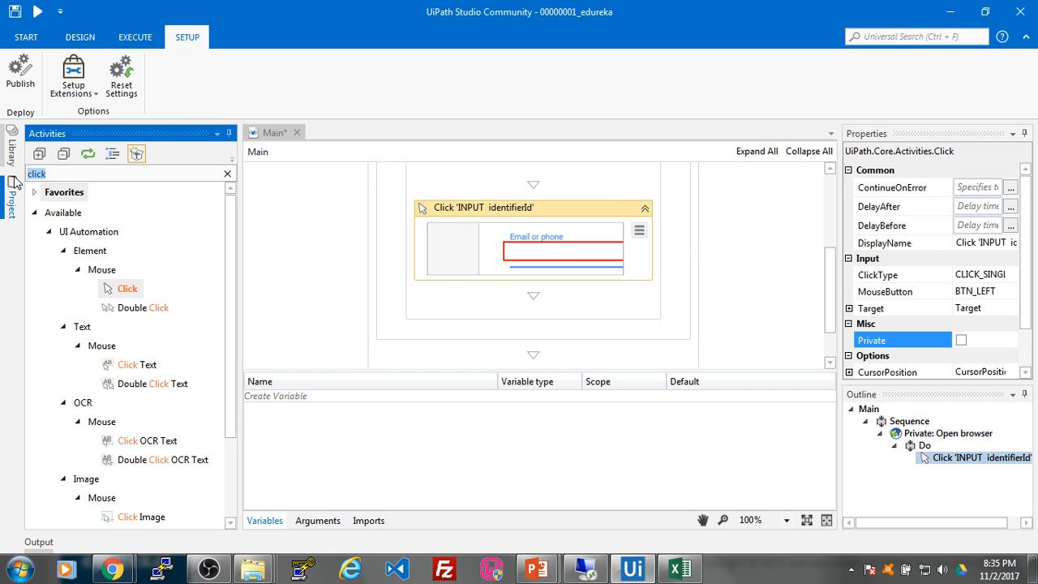
pyautogui.write('type')
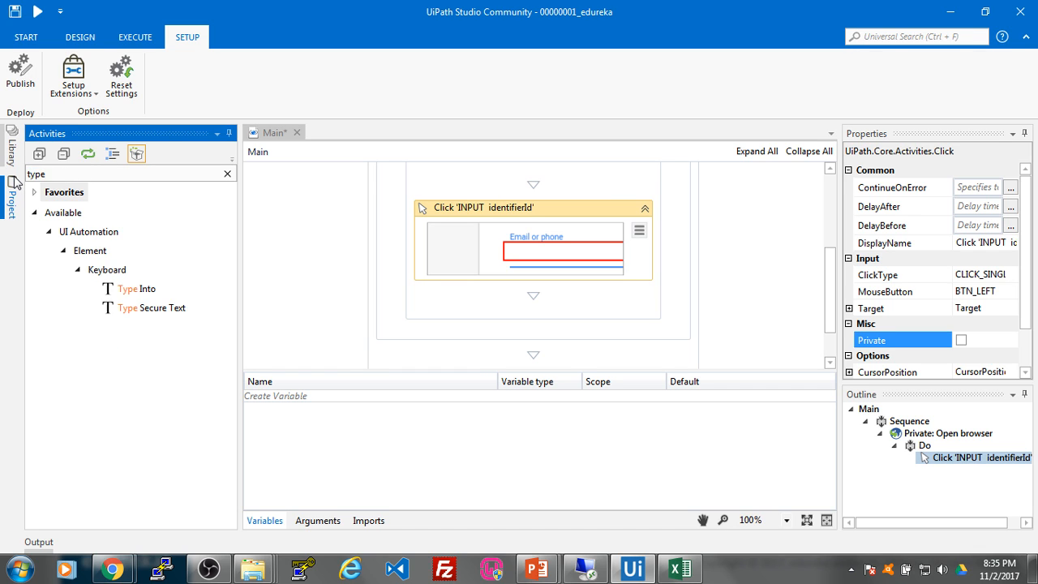
pyautogui.moveTo(130, 289); pyautogui.dragTo(546, 304)
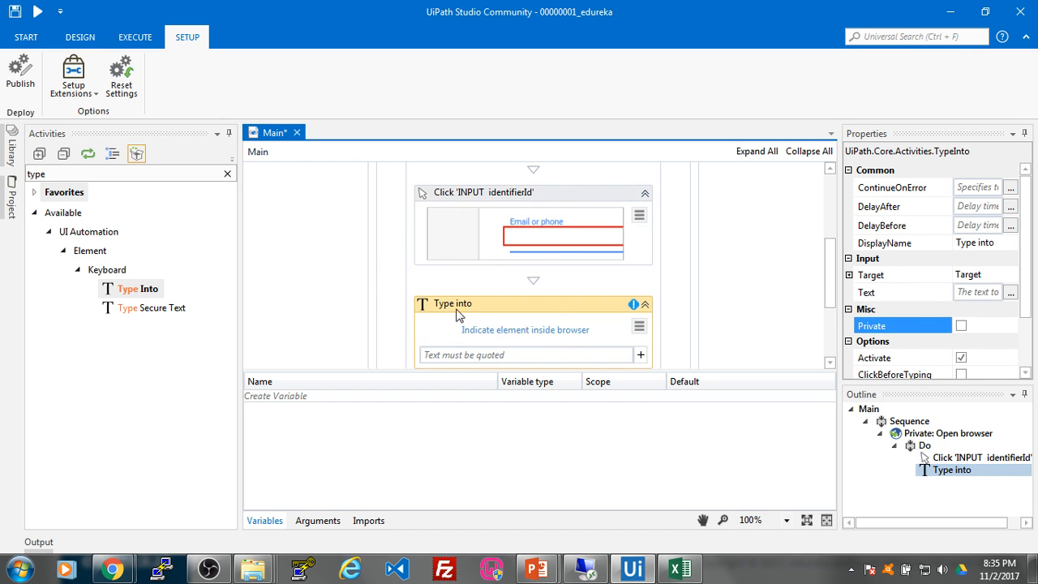
pyautogui.click(500, 329)
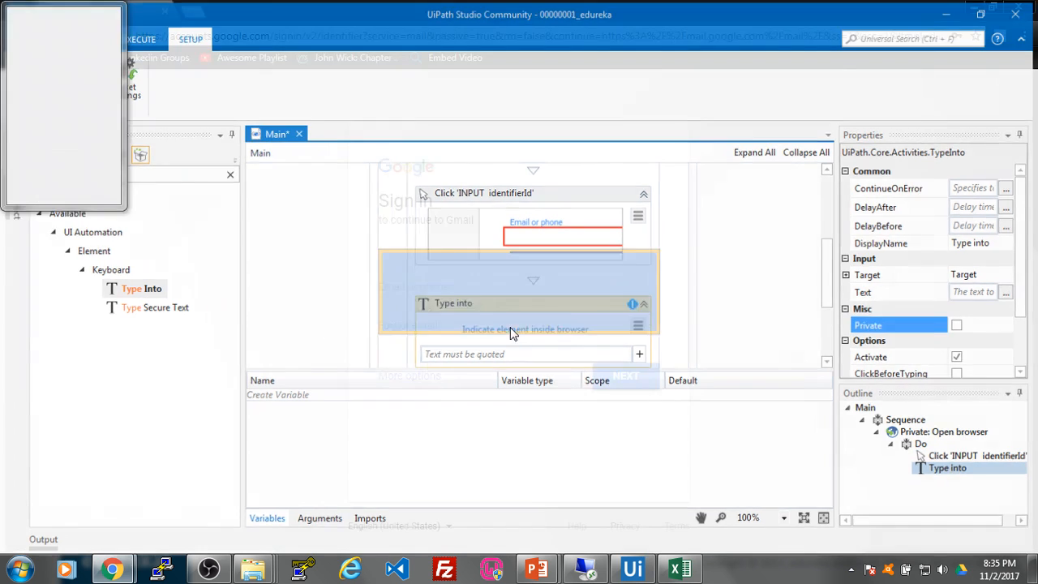
pyautogui.click(492, 294)
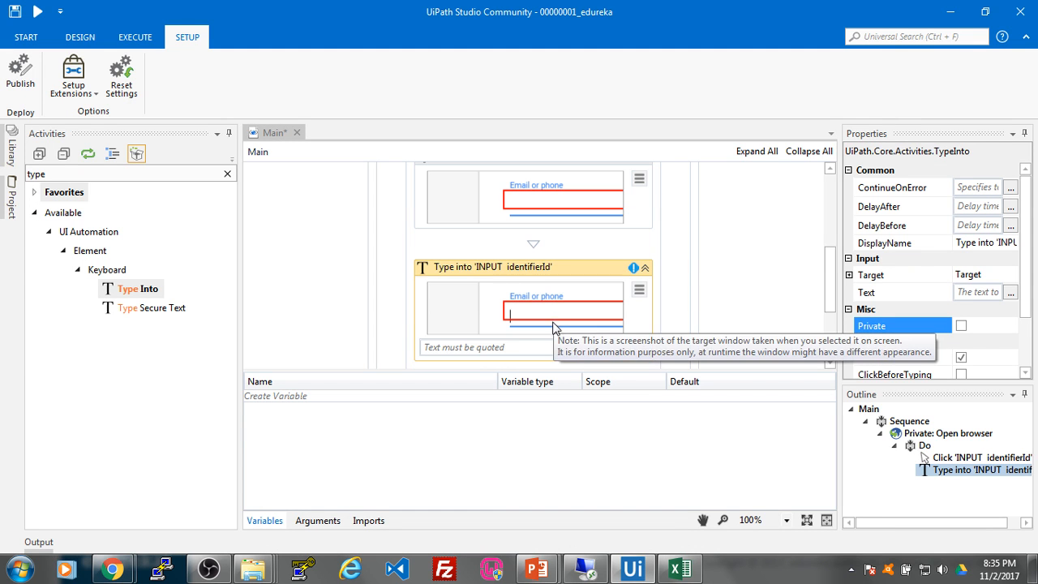
pyautogui.click(512, 349)
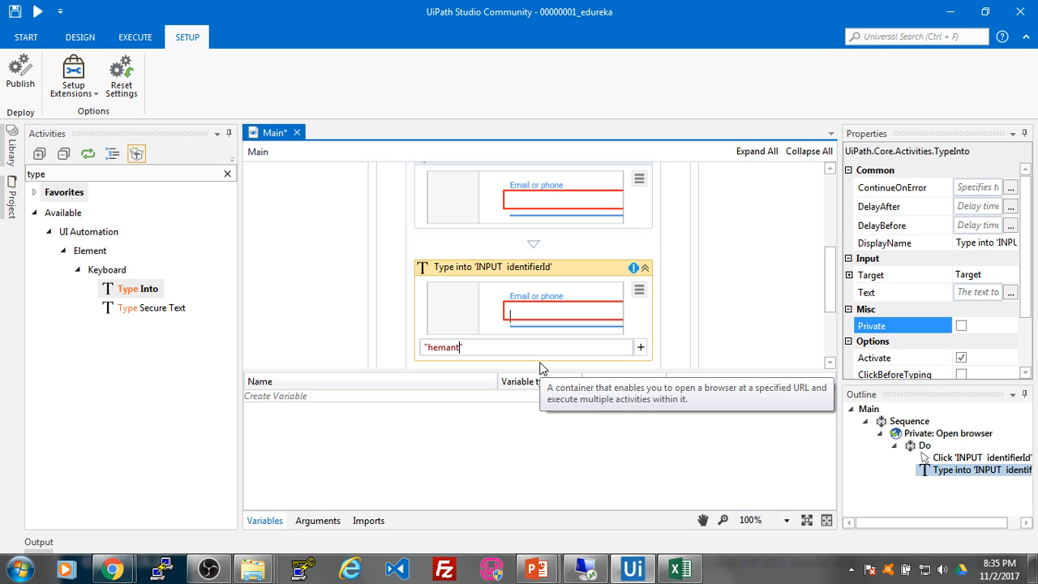
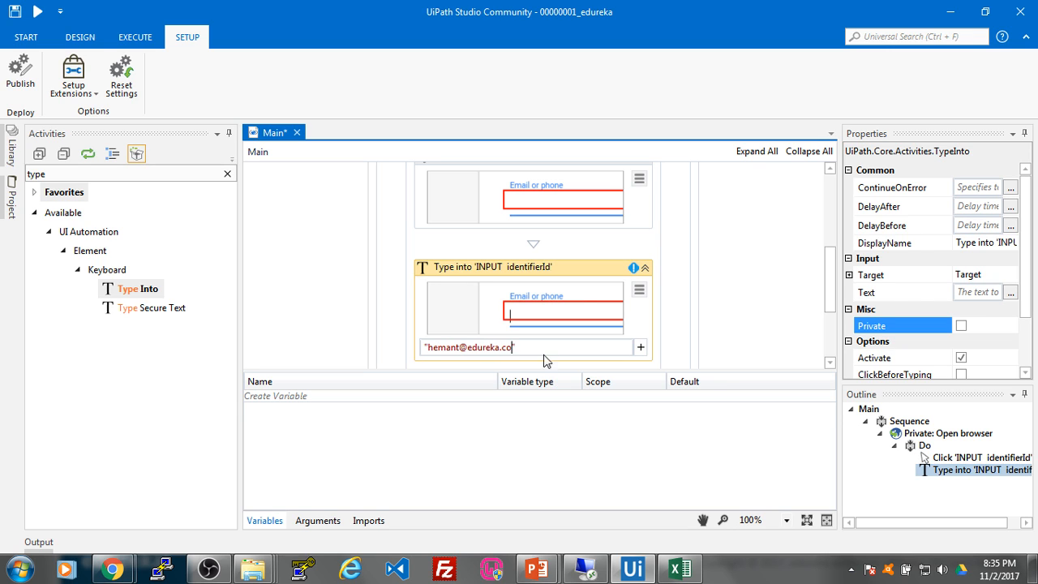
pyautogui.scroll(-1, 831, 277)
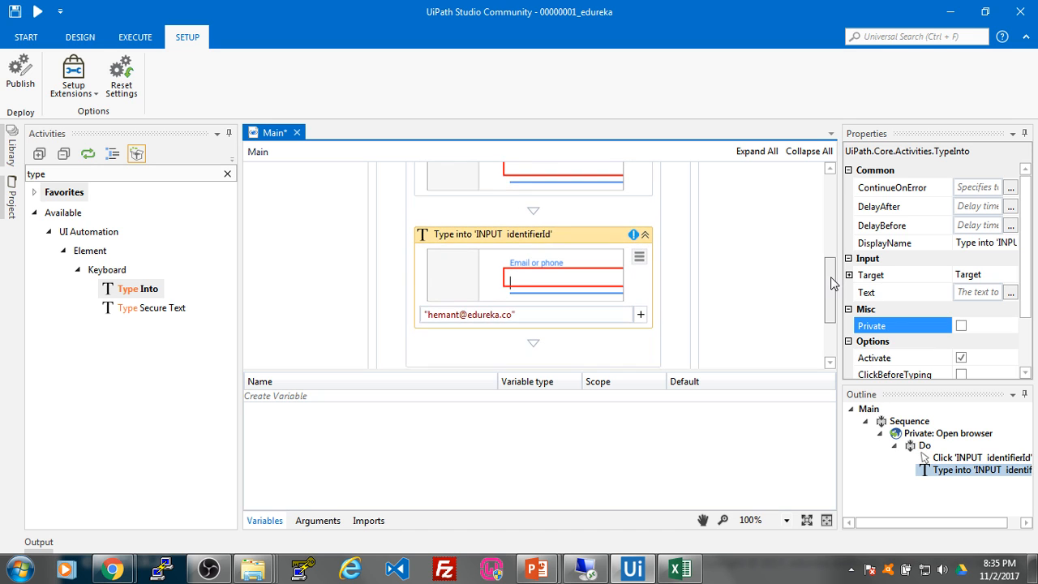
pyautogui.click(753, 282)
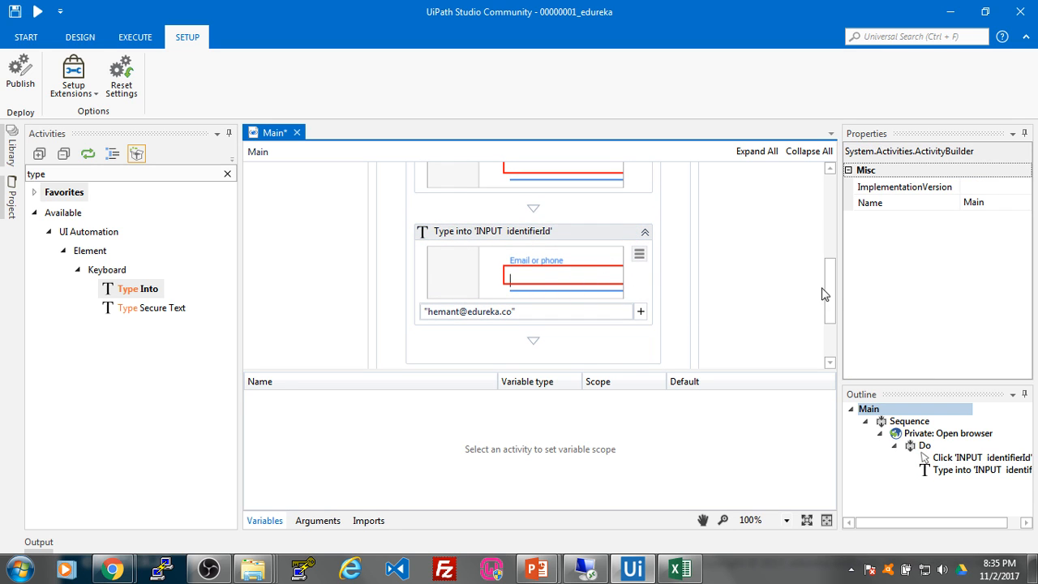
pyautogui.scroll(-1, 824, 292)
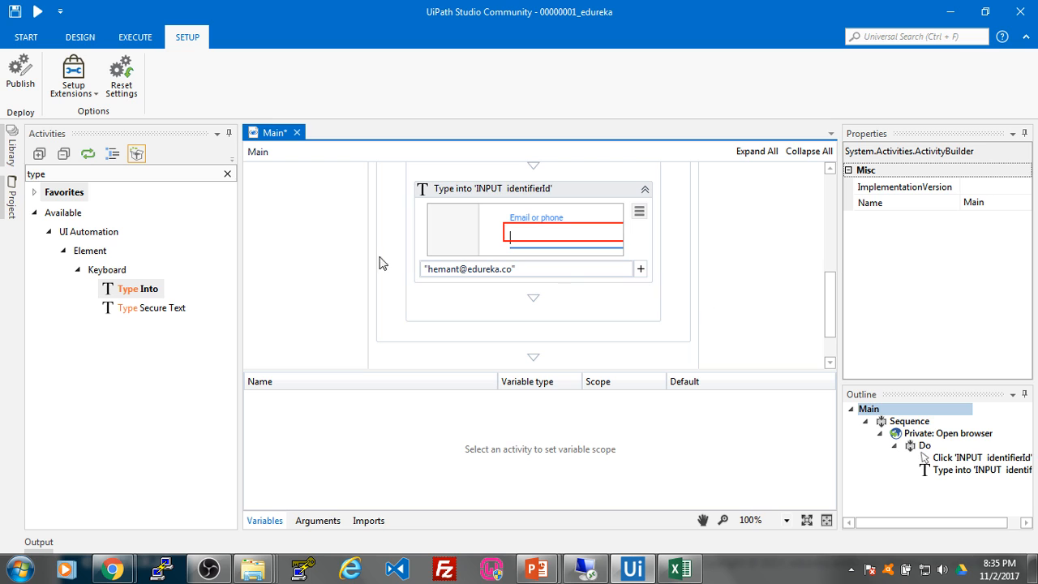
pyautogui.doubleClick(69, 173)
# Step: Add a Click activity after Type into, targeting Gmail's NEXT button
pyautogui.write('c')
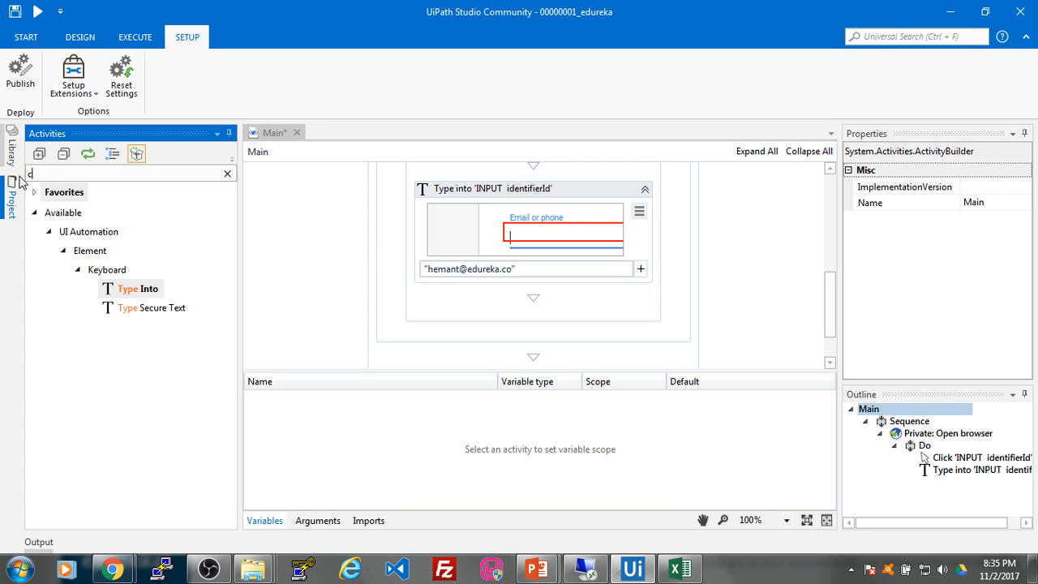
pyautogui.write('lick')
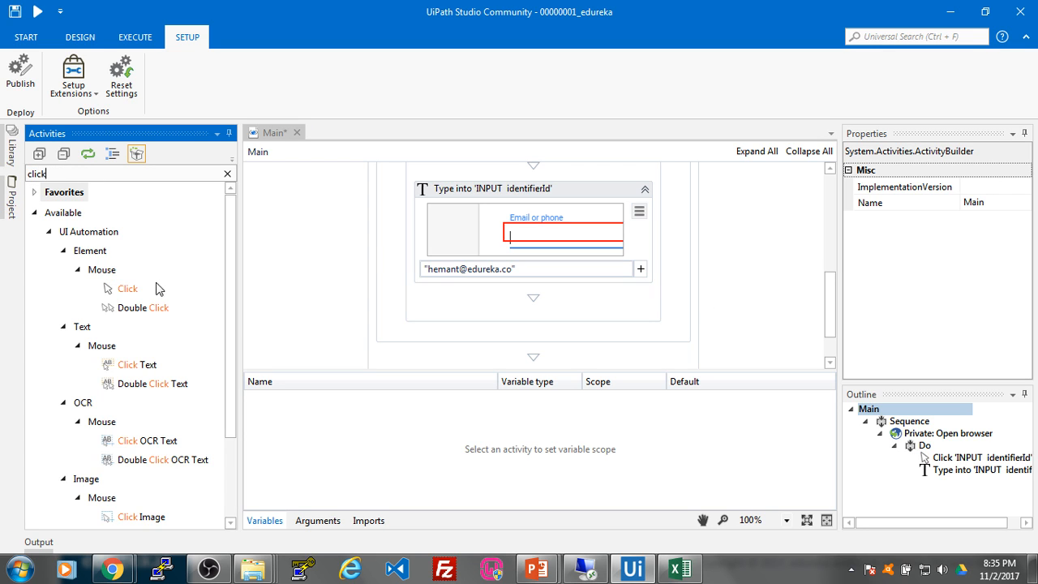
pyautogui.moveTo(157, 288); pyautogui.dragTo(556, 321)
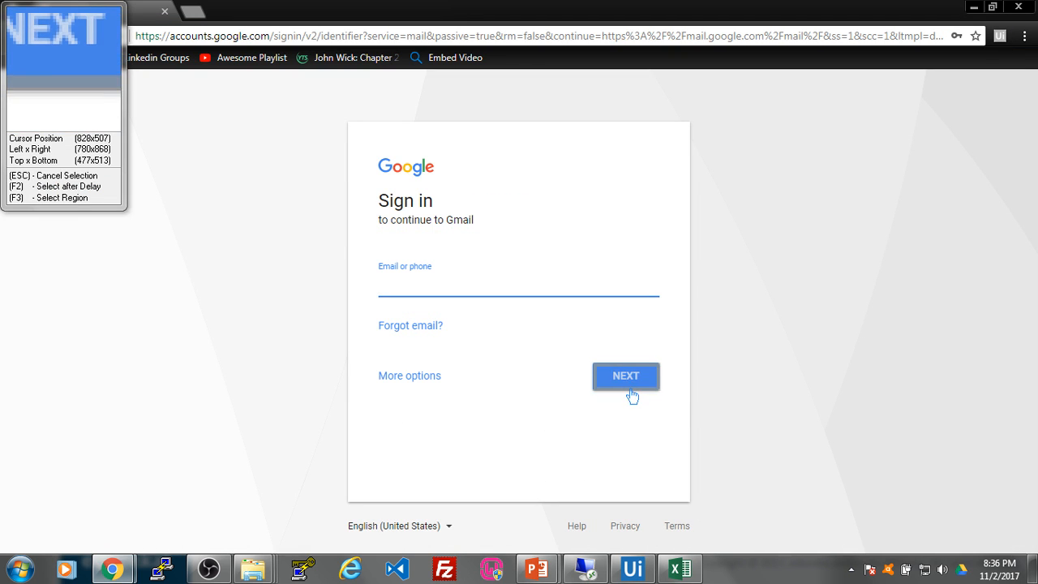
pyautogui.click(632, 396)
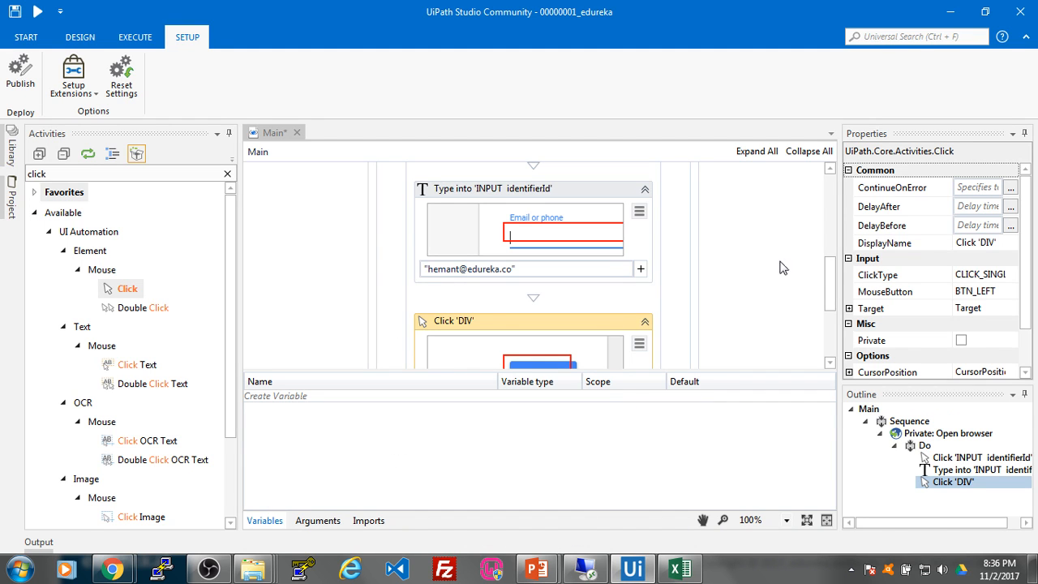
pyautogui.moveTo(829, 284); pyautogui.dragTo(829, 315)
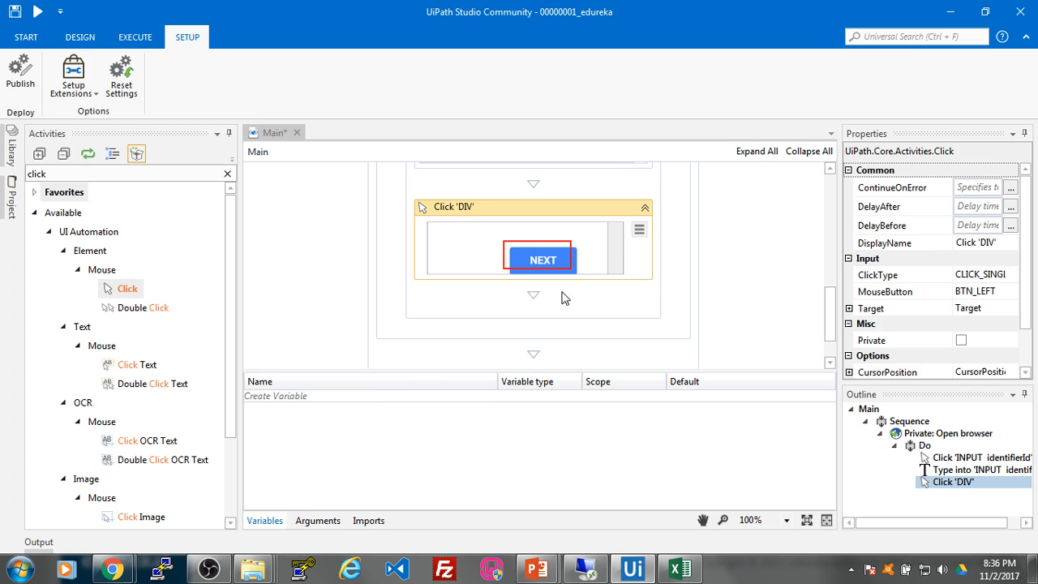
# Step: Test sign-in manually in Chrome with the e-mail, then switch to the Orchestrator page
pyautogui.hotkey('alt', 'Tab')
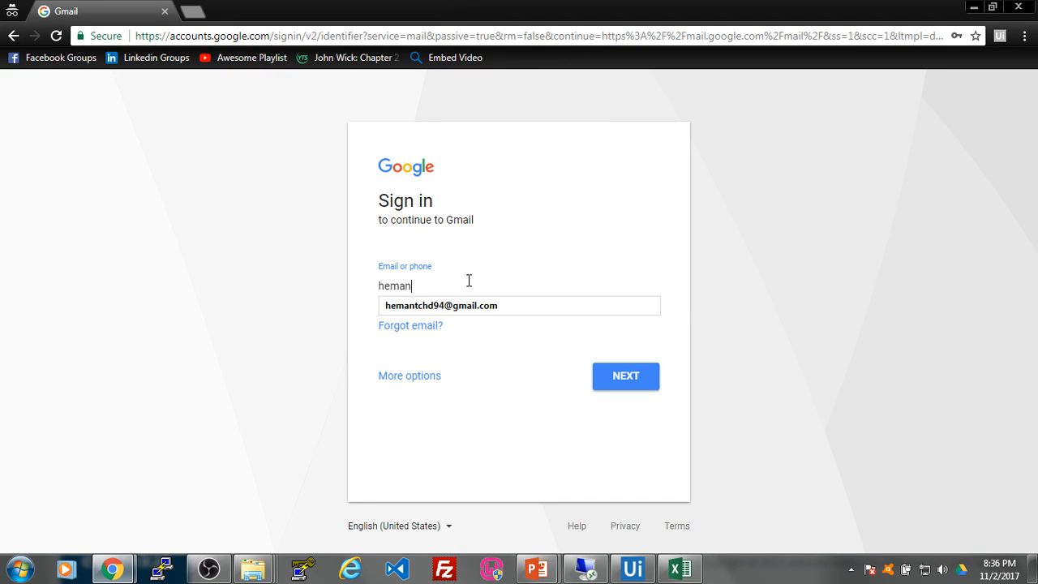
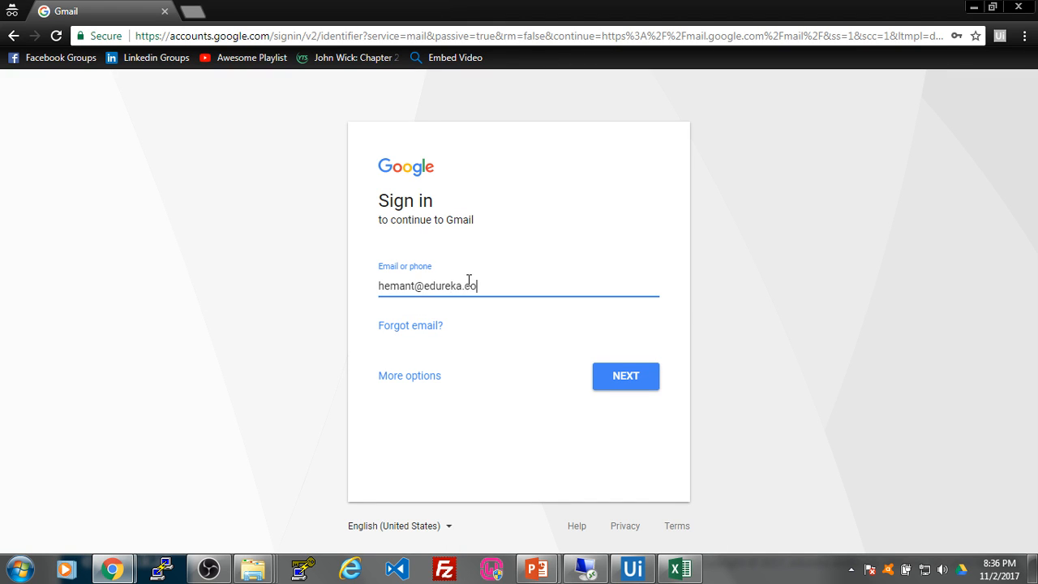
pyautogui.click(610, 380)
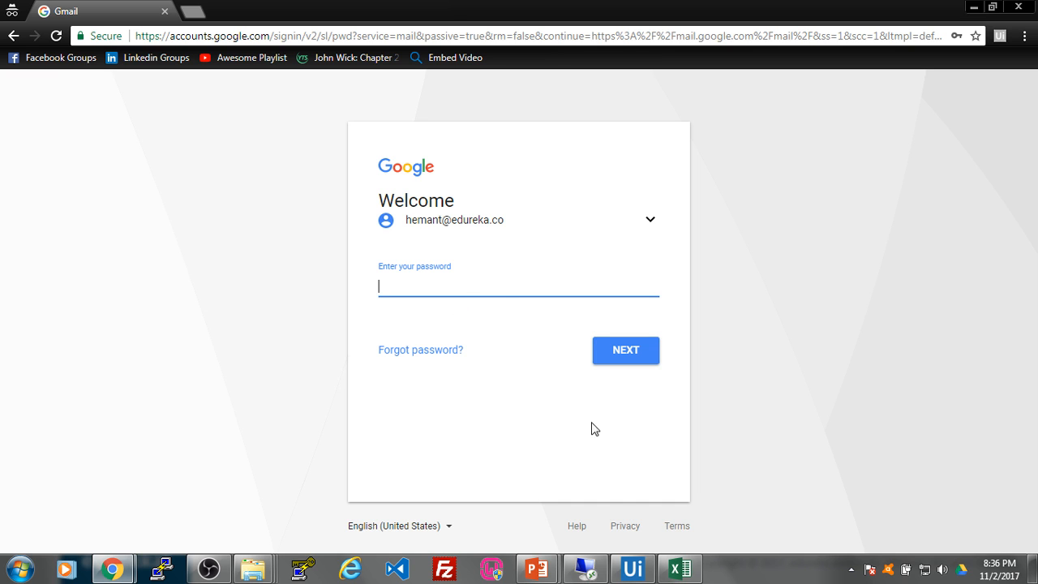
pyautogui.click(633, 569)
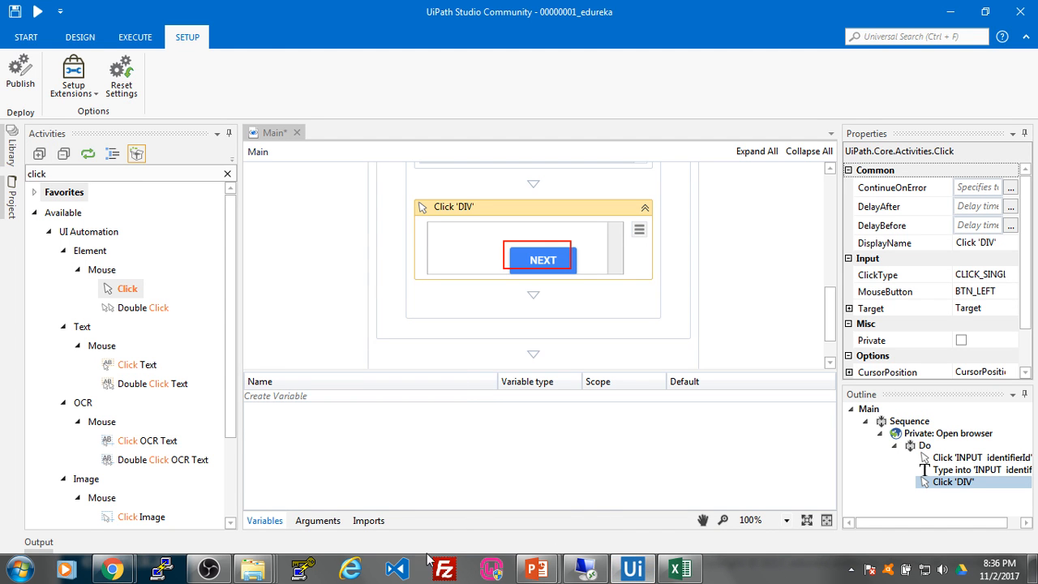
pyautogui.click(112, 569)
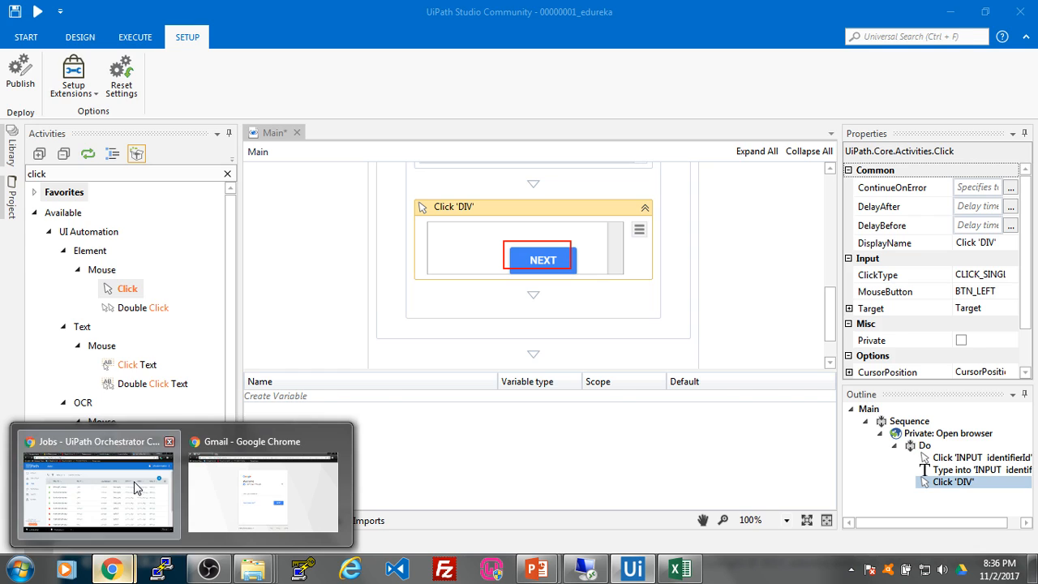
pyautogui.click(139, 487)
# Step: On the Assets page, start a new Credential asset named gmail_login
pyautogui.click(70, 302)
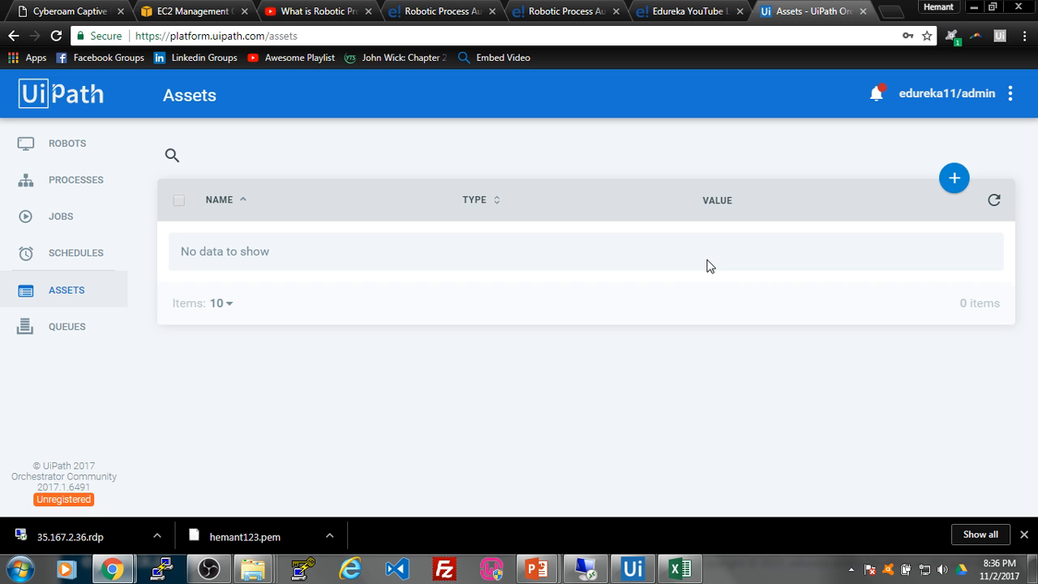
pyautogui.click(954, 177)
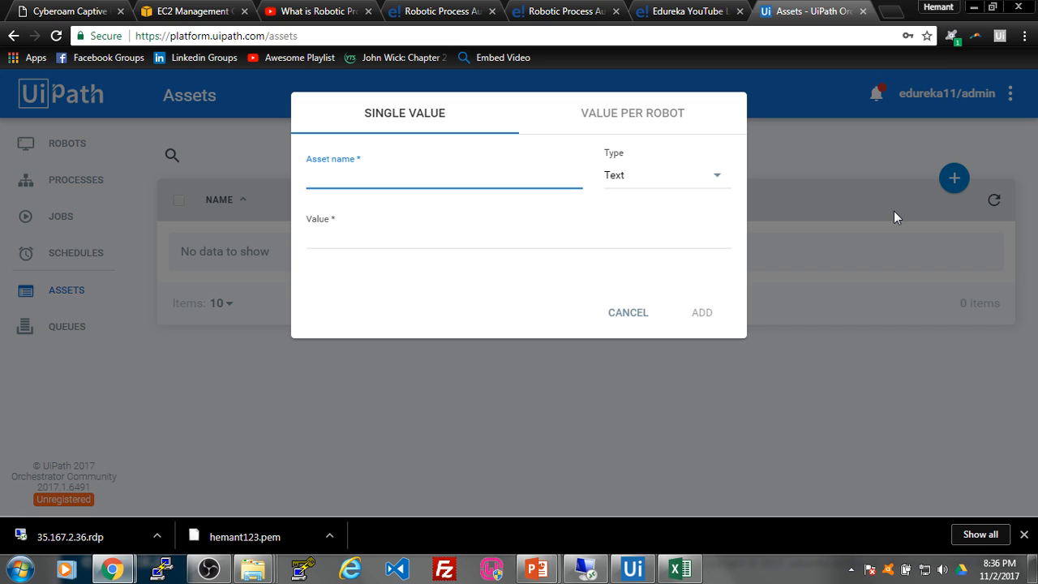
pyautogui.click(711, 183)
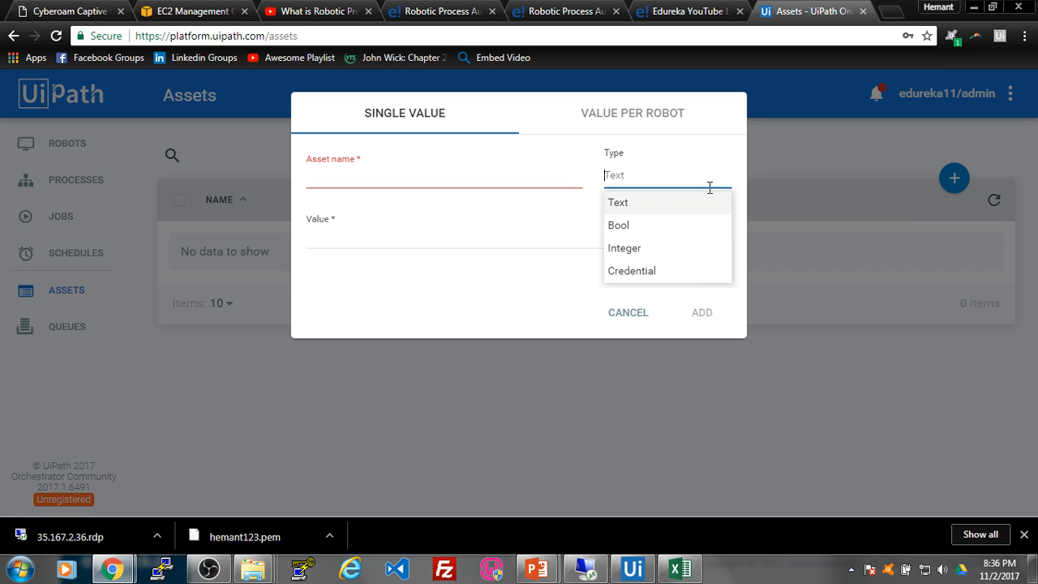
pyautogui.click(701, 276)
pyautogui.click(474, 179)
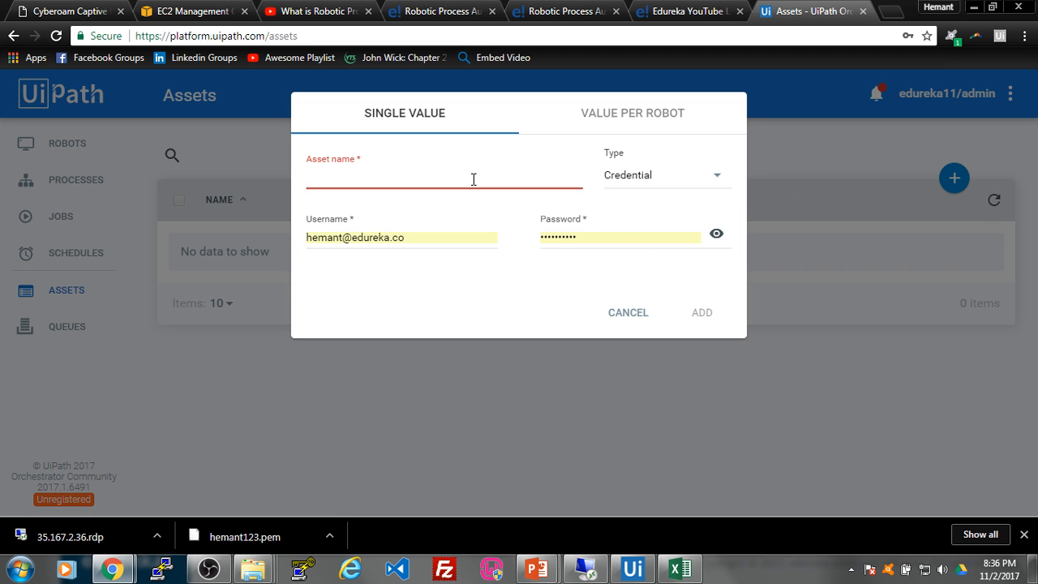
pyautogui.write('gmail_login')
# Step: Fill in the Gmail account's username and password, then add the asset
pyautogui.click(416, 240)
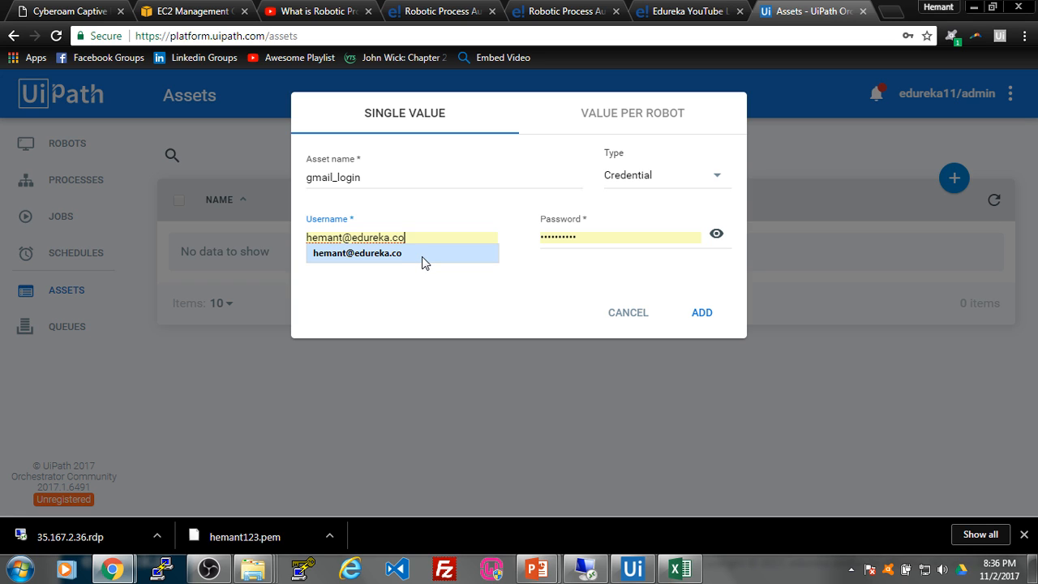
pyautogui.click(422, 262)
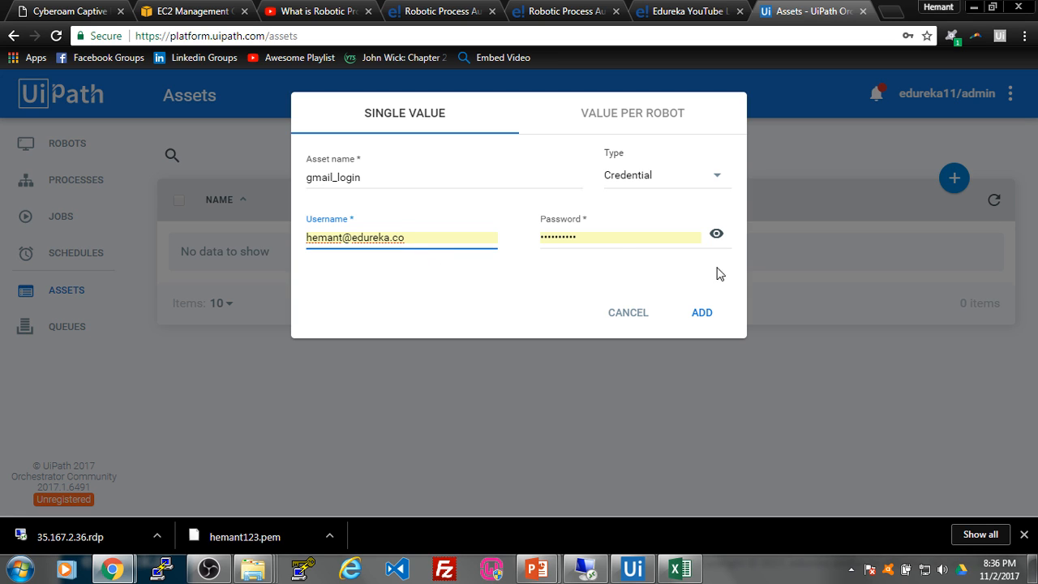
pyautogui.click(598, 239)
pyautogui.moveTo(598, 239); pyautogui.dragTo(527, 244)
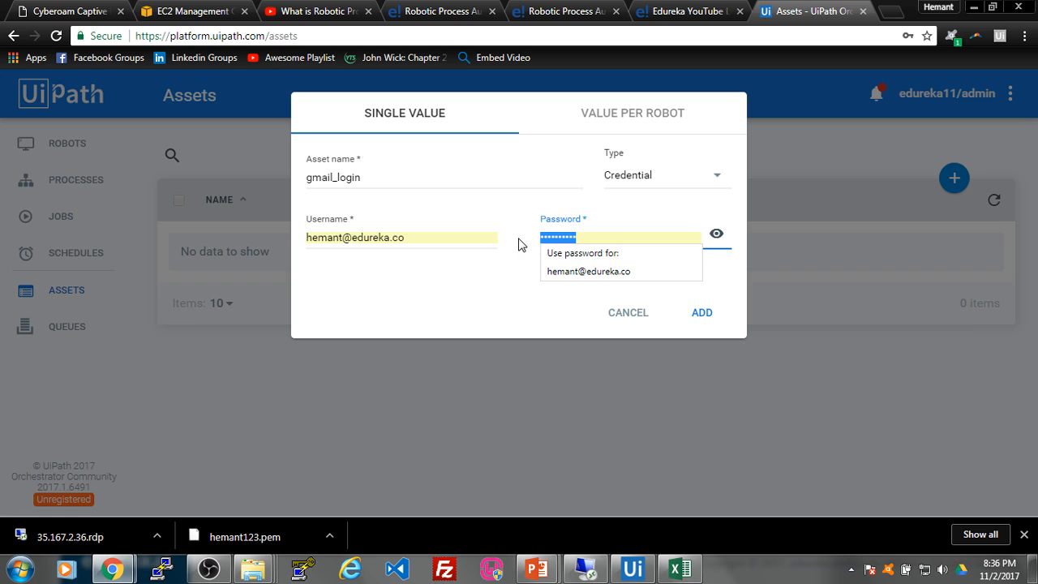
pyautogui.write('h')
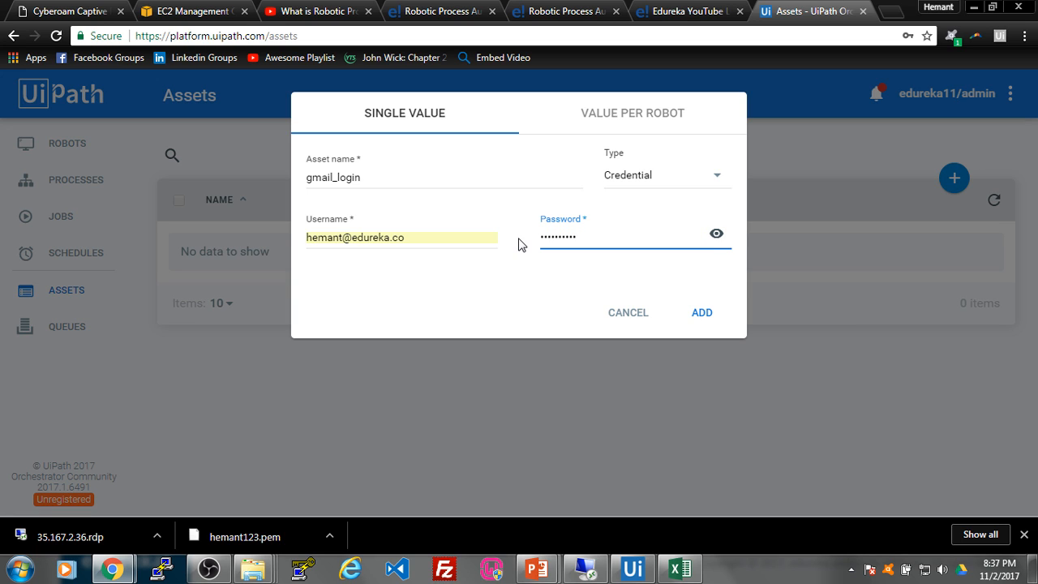
pyautogui.click(700, 314)
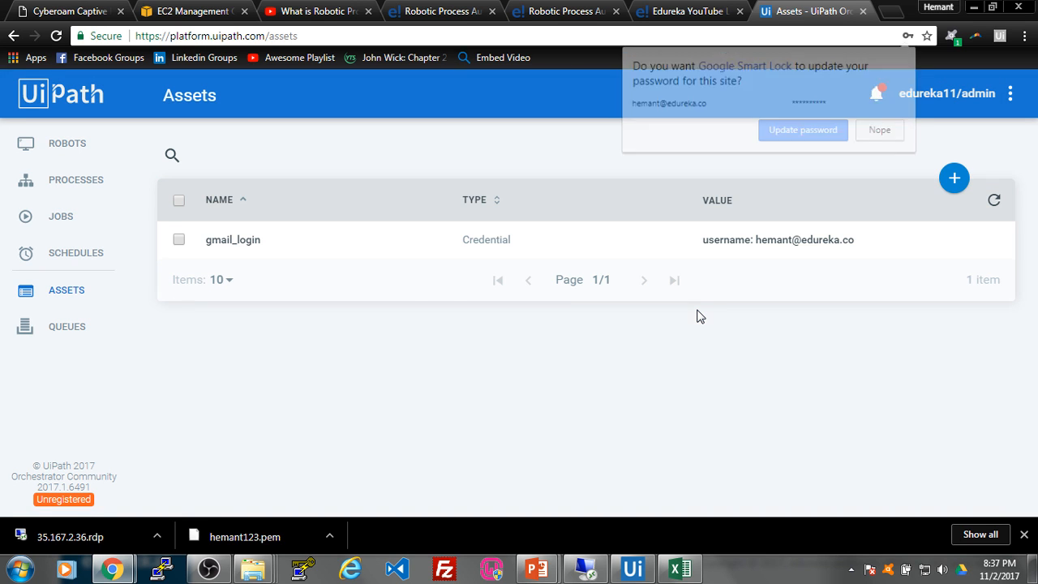
# Step: Finish the Gmail test sign-in, close that window, and return to Studio
pyautogui.click(882, 132)
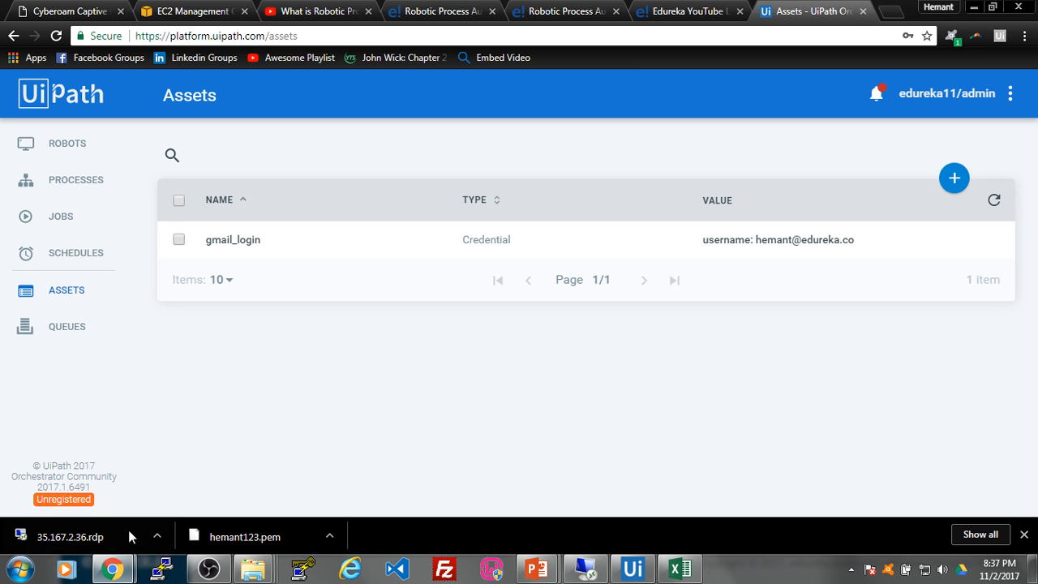
pyautogui.moveTo(112, 569)
pyautogui.click(256, 483)
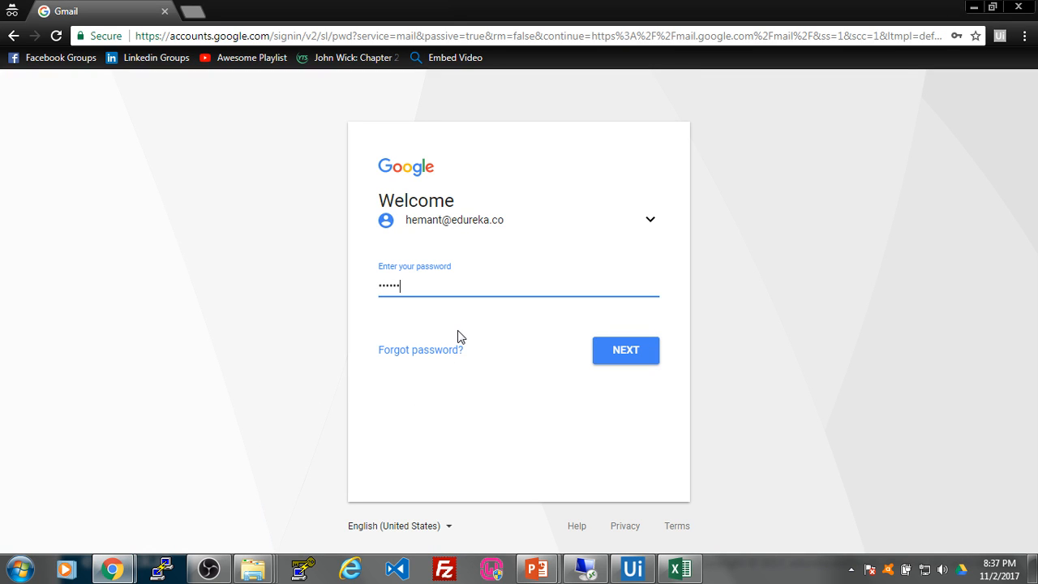
pyautogui.press('Return')
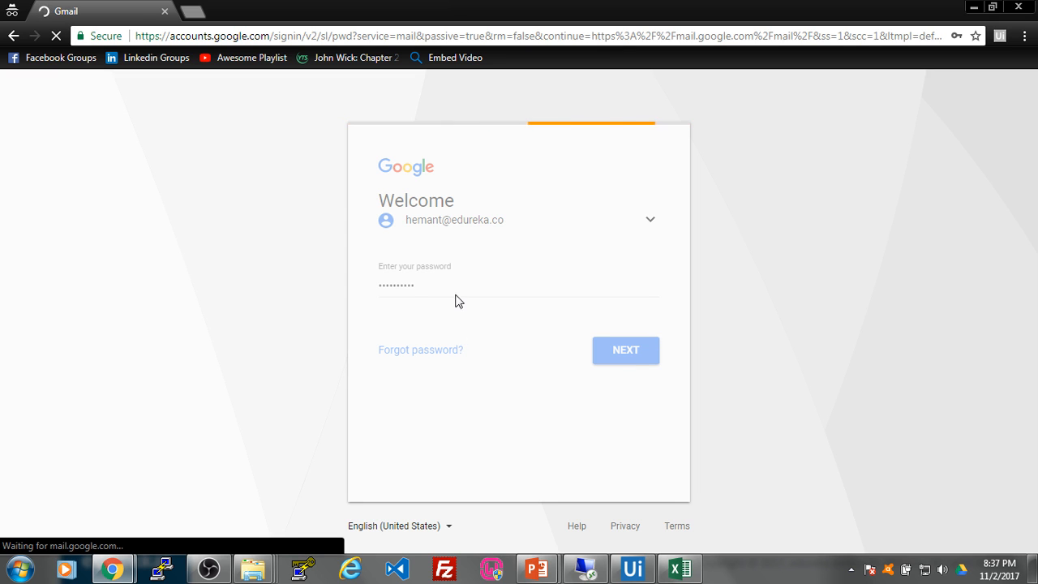
pyautogui.click(165, 12)
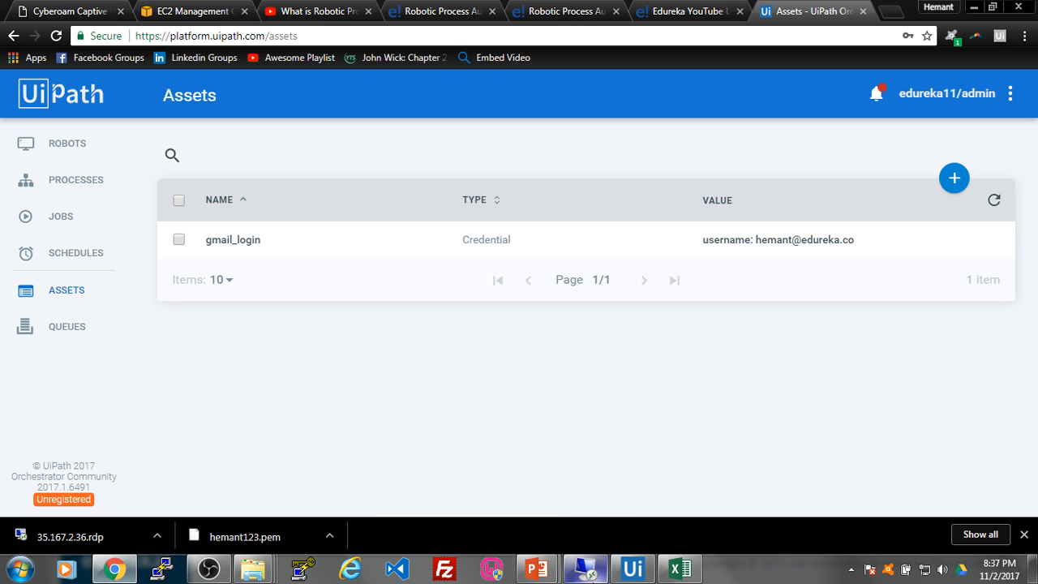
pyautogui.click(633, 568)
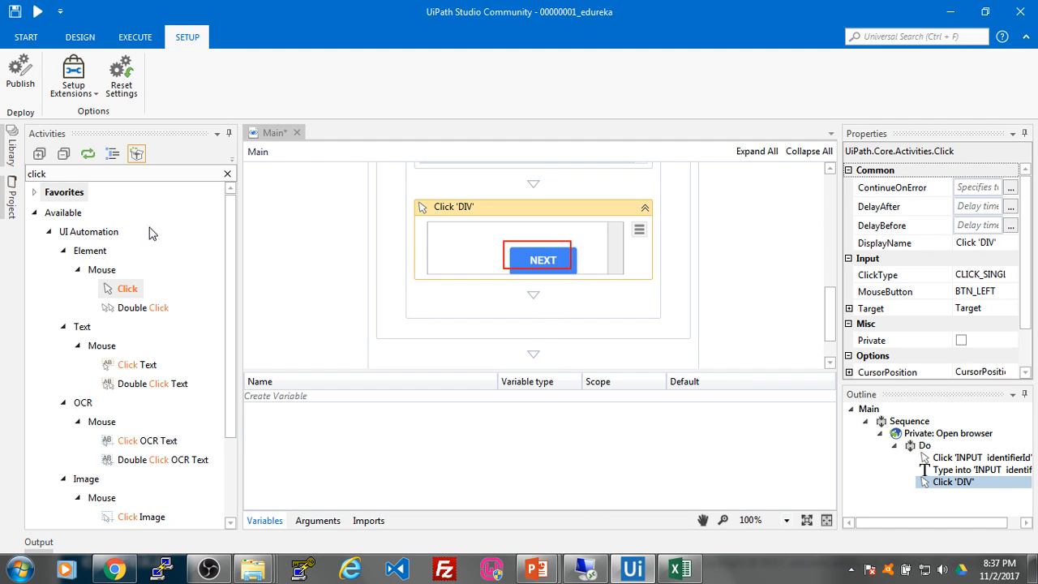
# Step: Place a Get Credential activity from Orchestrator > Assets below the Click 'DIV' step
pyautogui.click(50, 173)
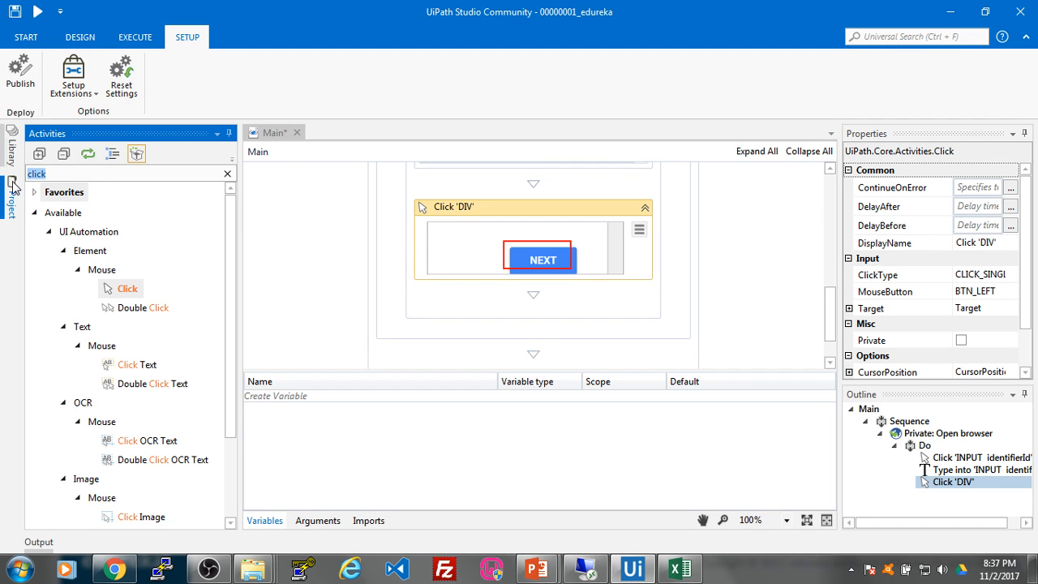
pyautogui.press('BackSpace')
pyautogui.moveTo(230, 291); pyautogui.dragTo(234, 490)
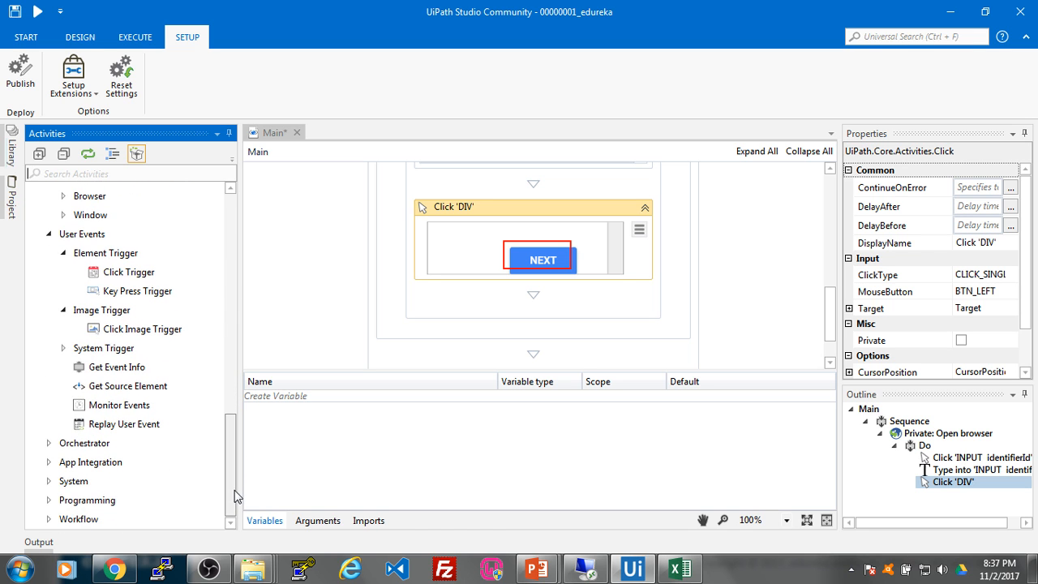
pyautogui.click(47, 444)
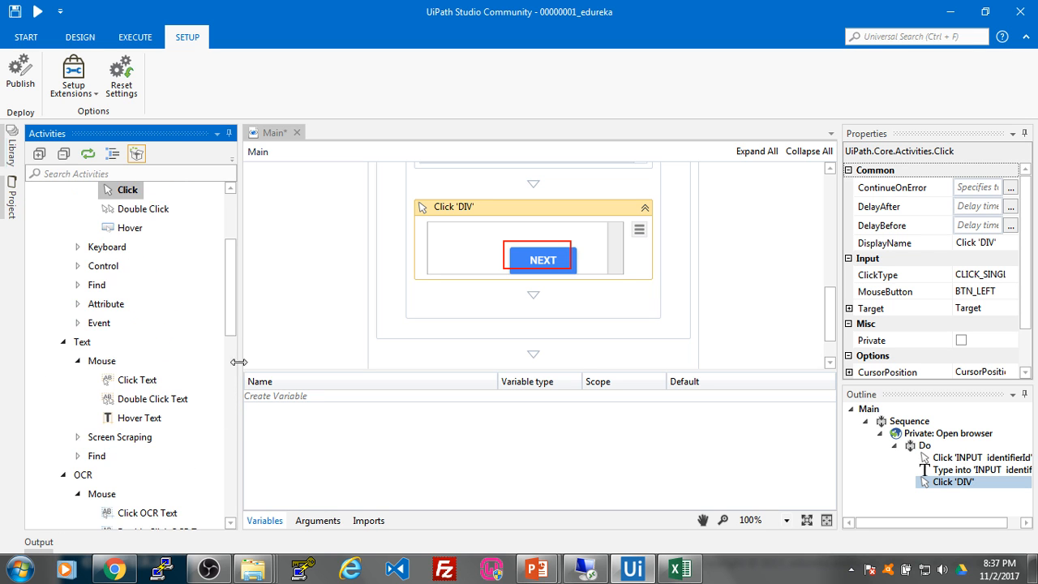
pyautogui.moveTo(231, 318); pyautogui.dragTo(232, 482)
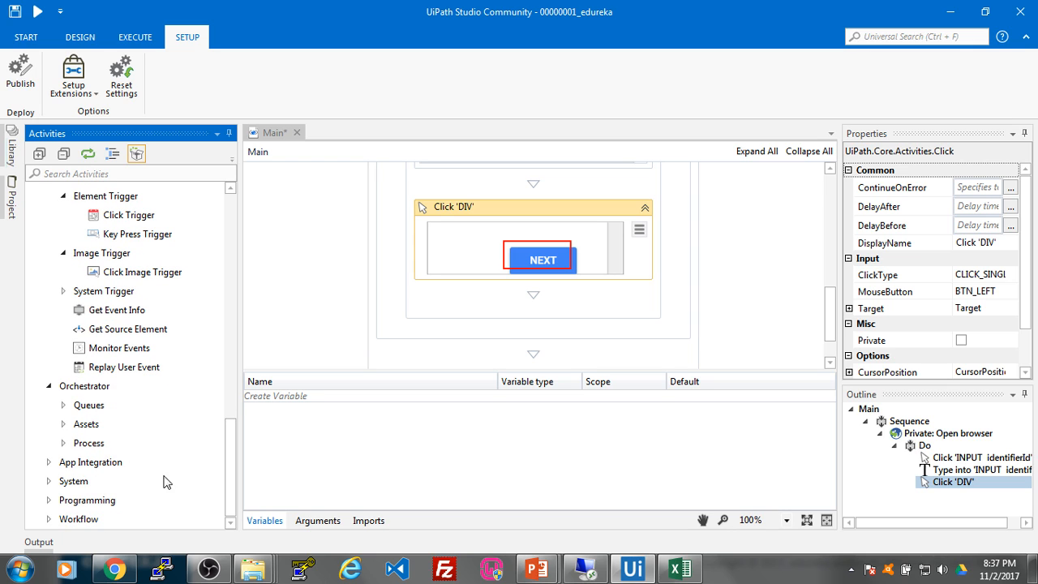
pyautogui.click(64, 425)
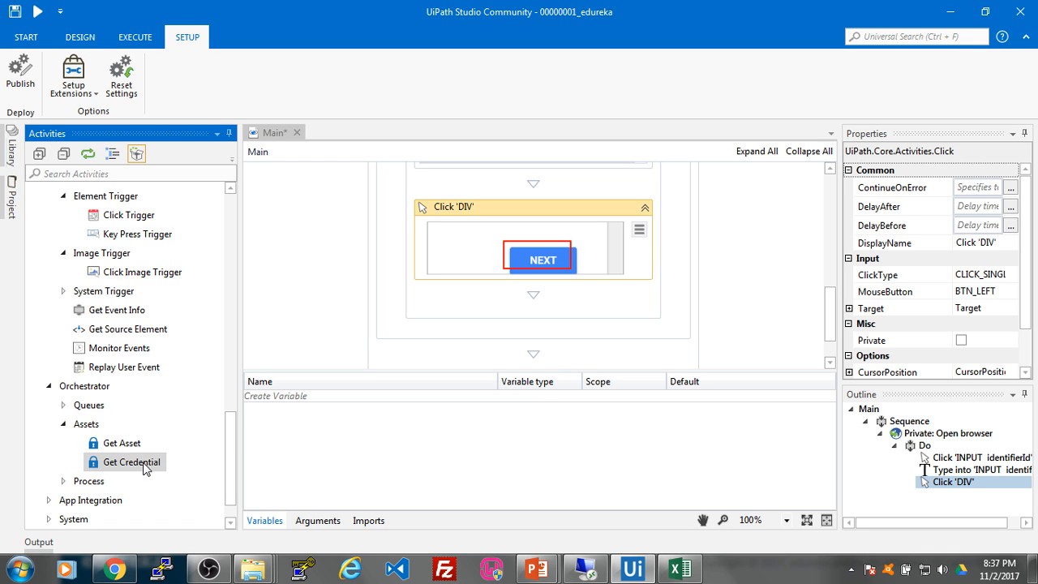
pyautogui.moveTo(136, 467); pyautogui.dragTo(556, 250)
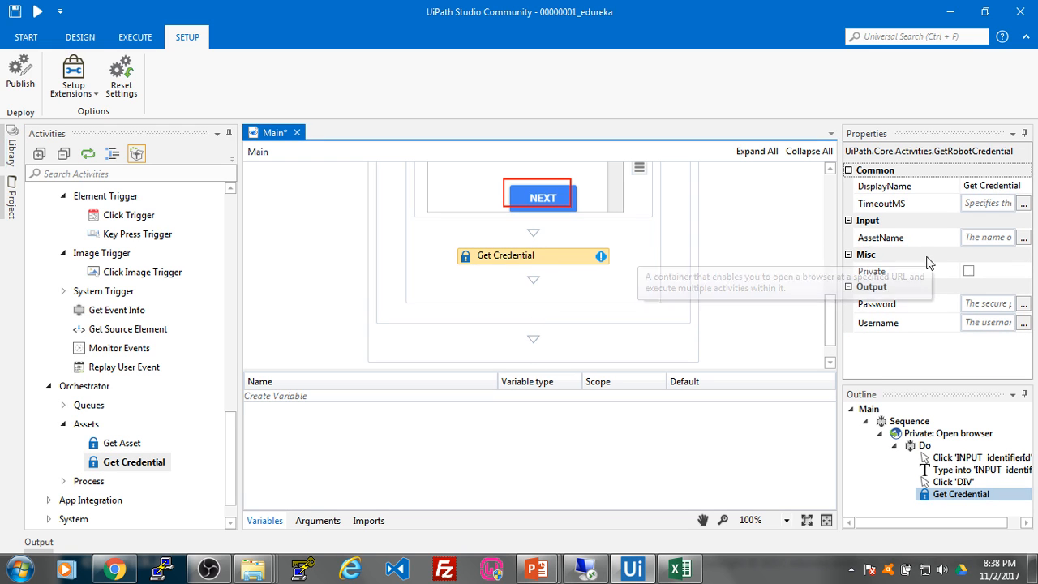
# Step: Set Get Credential's AssetName to "gmail_login"
pyautogui.click(988, 237)
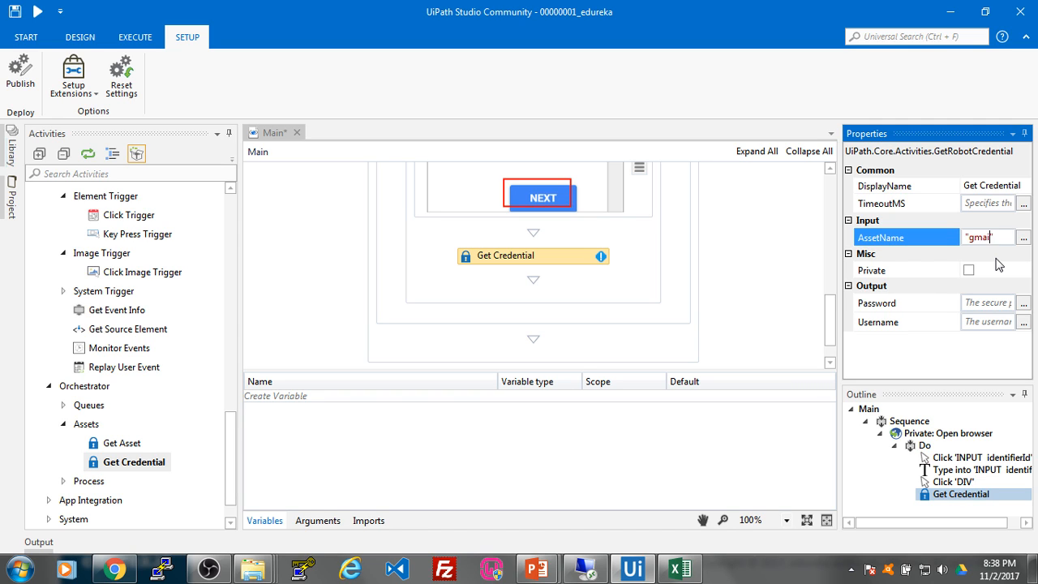
pyautogui.write('"gmail_login')
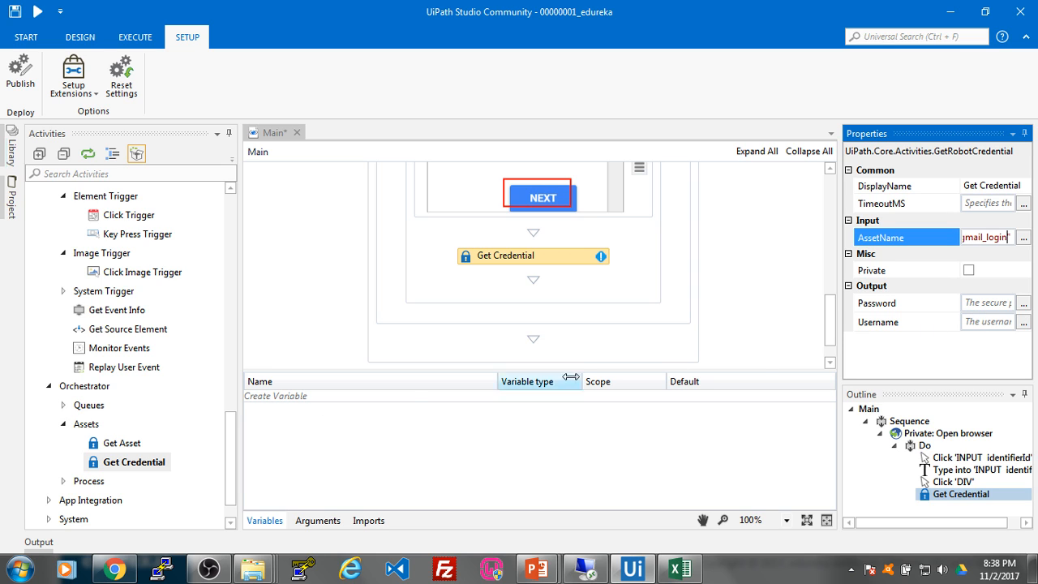
pyautogui.click(259, 521)
pyautogui.click(259, 521)
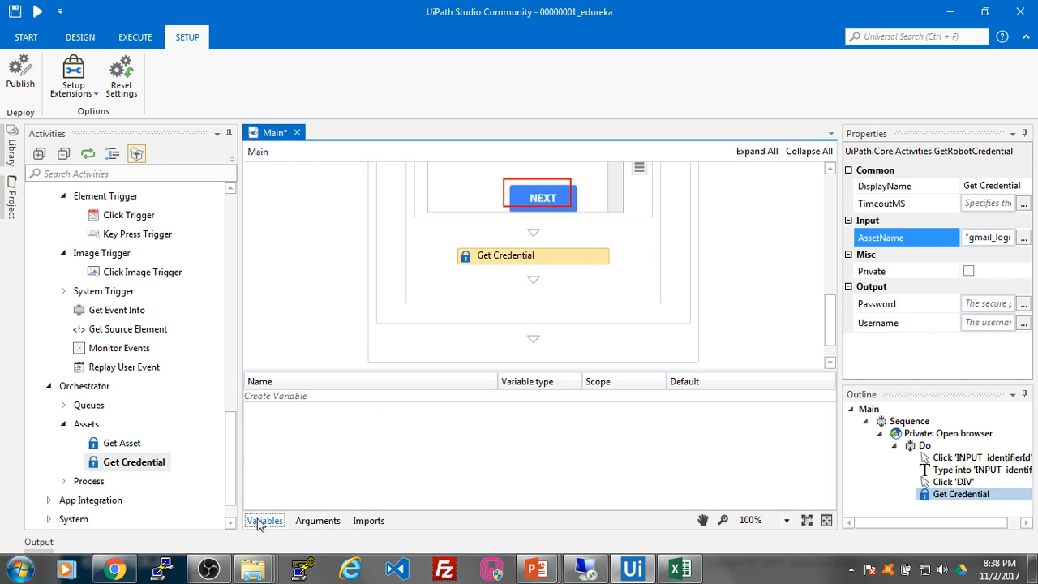
# Step: Create a String variable named pass in the Do scope
pyautogui.click(295, 396)
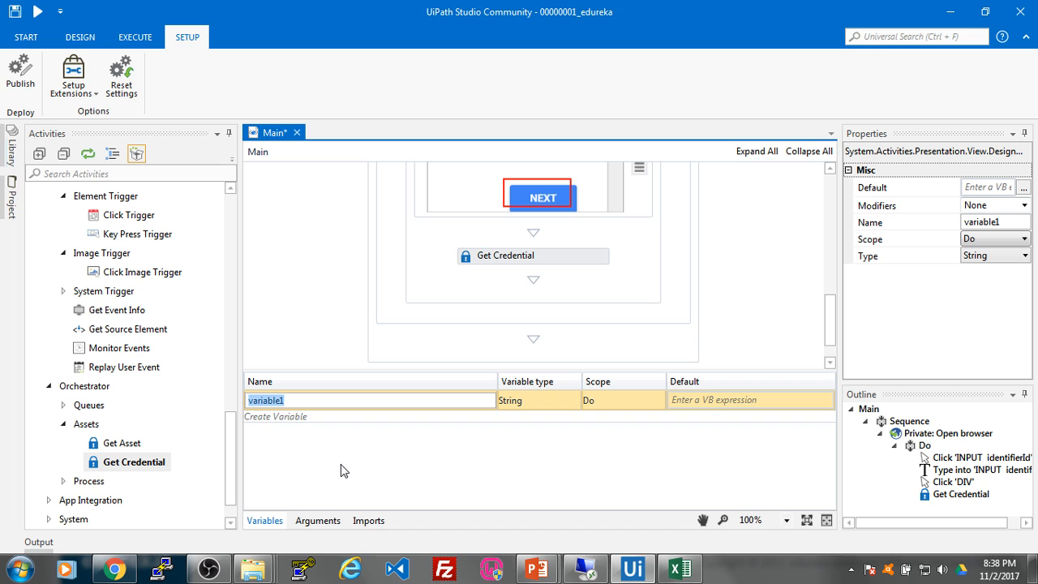
pyautogui.write('pass')
pyautogui.click(304, 353)
pyautogui.click(274, 523)
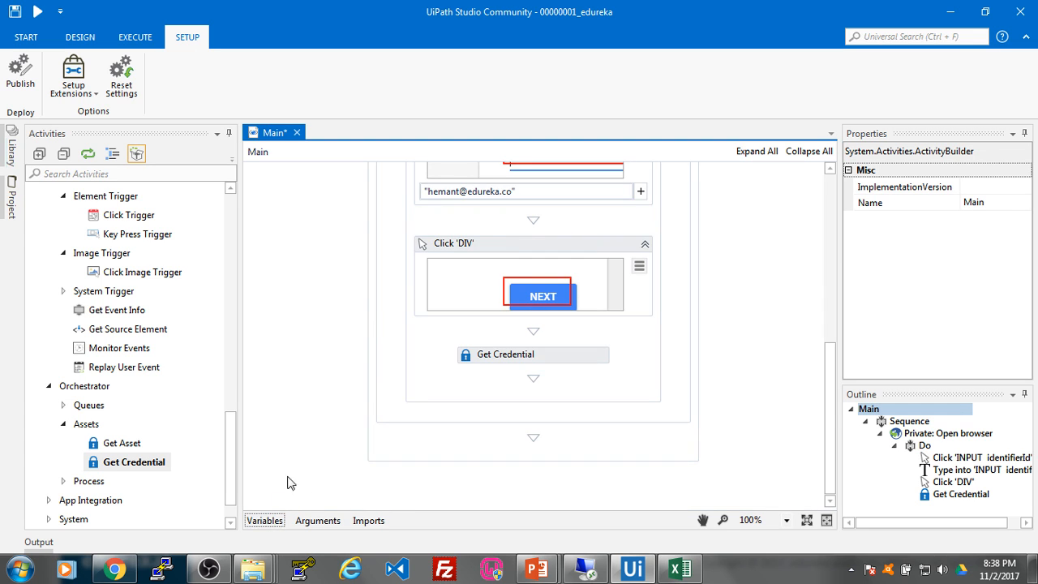
pyautogui.click(273, 520)
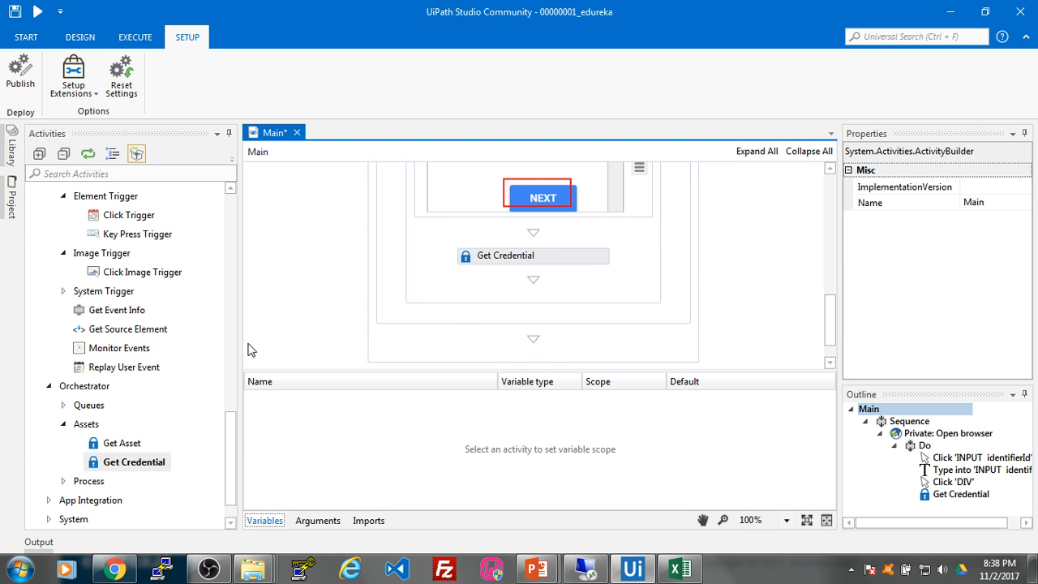
pyautogui.scroll(2, 513, 266)
pyautogui.moveTo(829, 300); pyautogui.dragTo(827, 197)
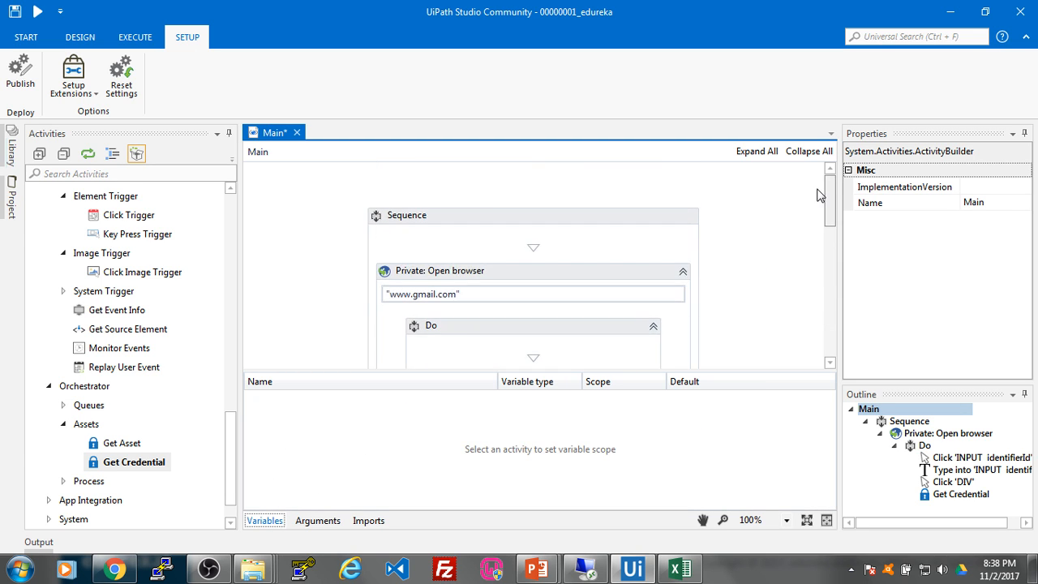
# Step: Add a second pass variable scoped to the outer Sequence
pyautogui.click(635, 216)
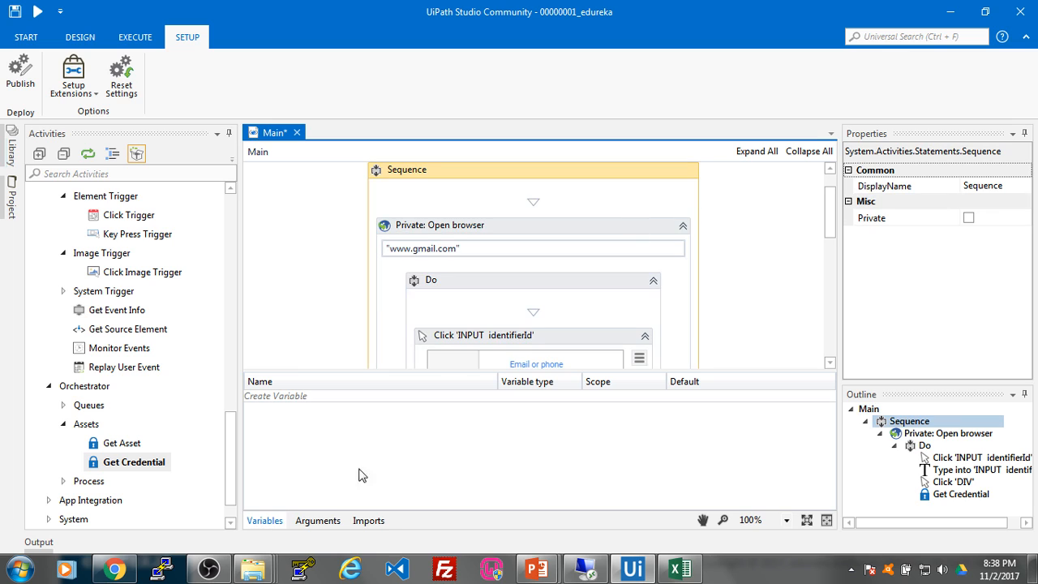
pyautogui.click(290, 397)
pyautogui.write('pass')
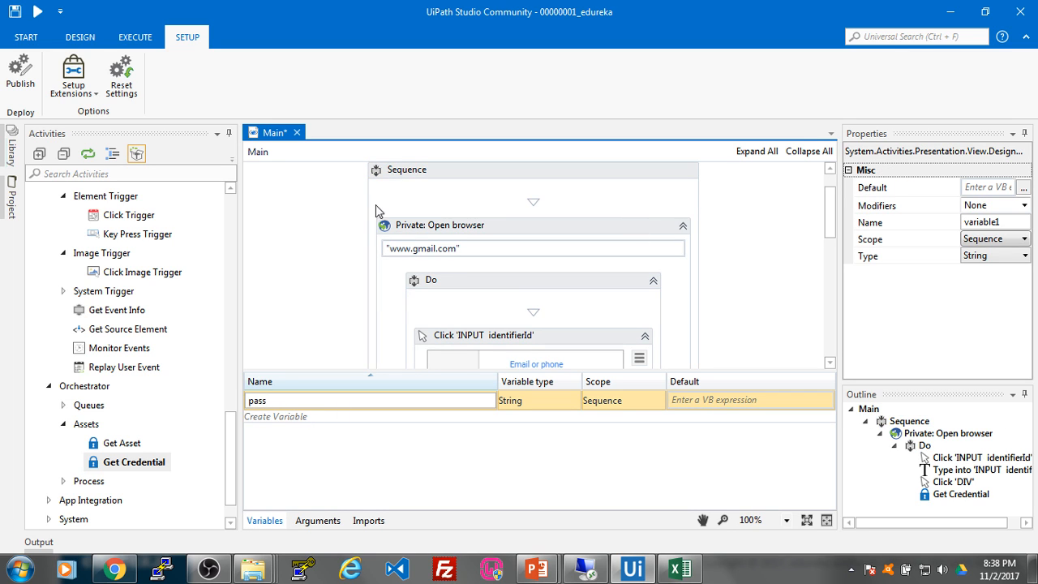
pyautogui.click(335, 270)
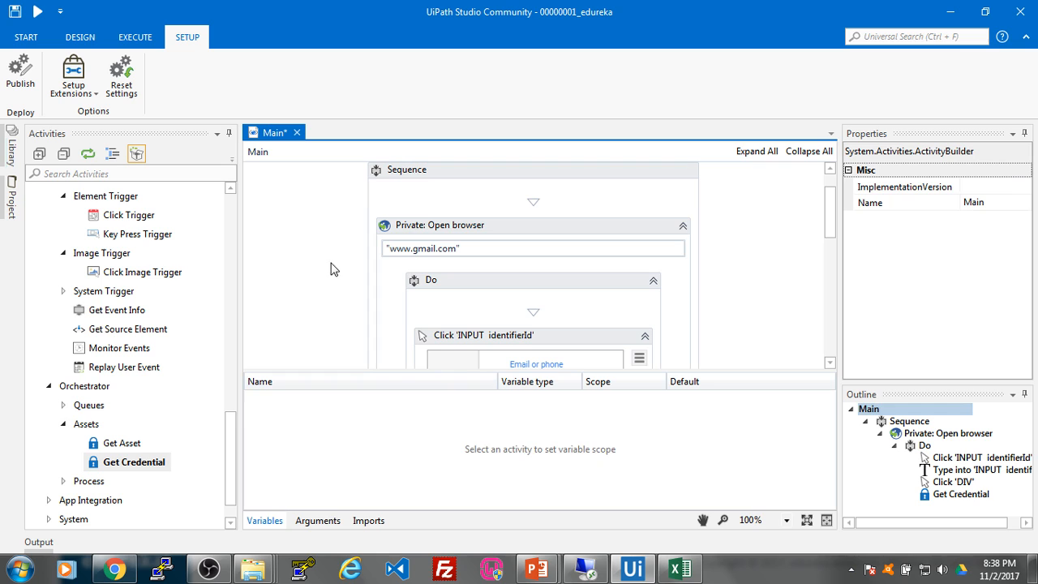
pyautogui.click(264, 520)
pyautogui.scroll(1, 445, 311)
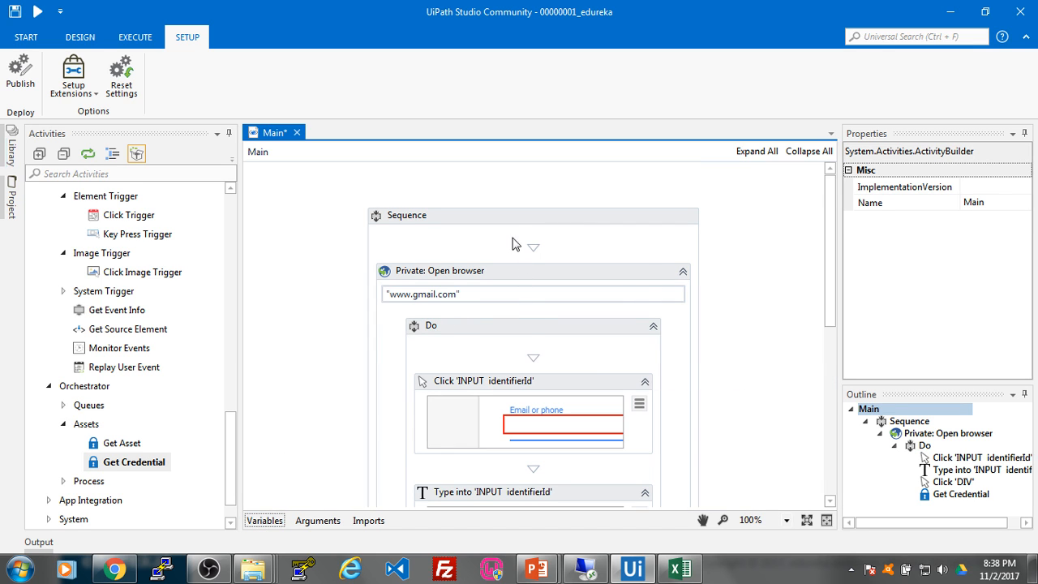
pyautogui.click(516, 217)
pyautogui.click(279, 519)
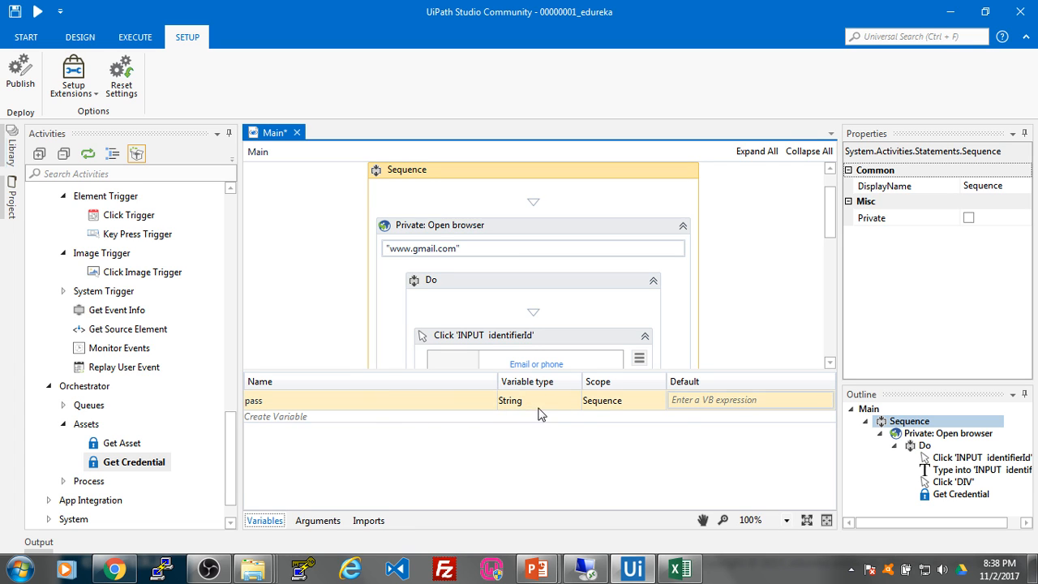
# Step: Delete the Sequence-scoped duplicate pass variable
pyautogui.scroll(-10, 641, 260)
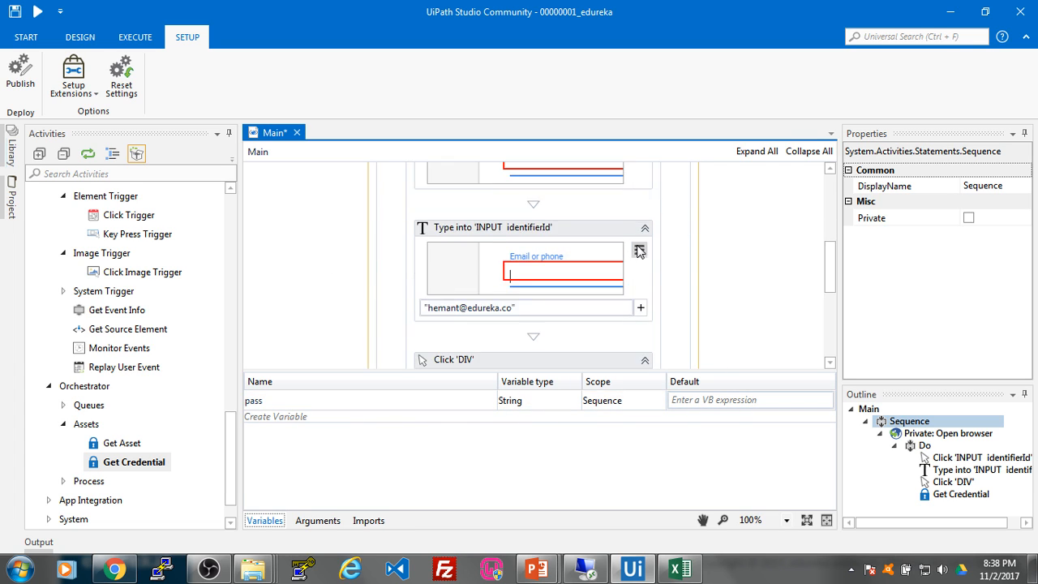
pyautogui.click(599, 219)
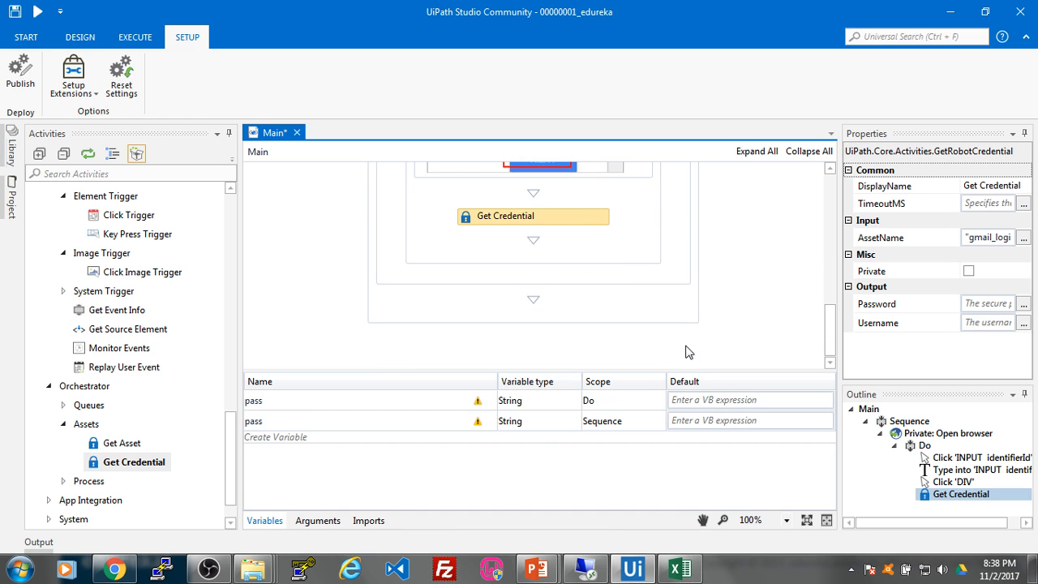
pyautogui.click(477, 420)
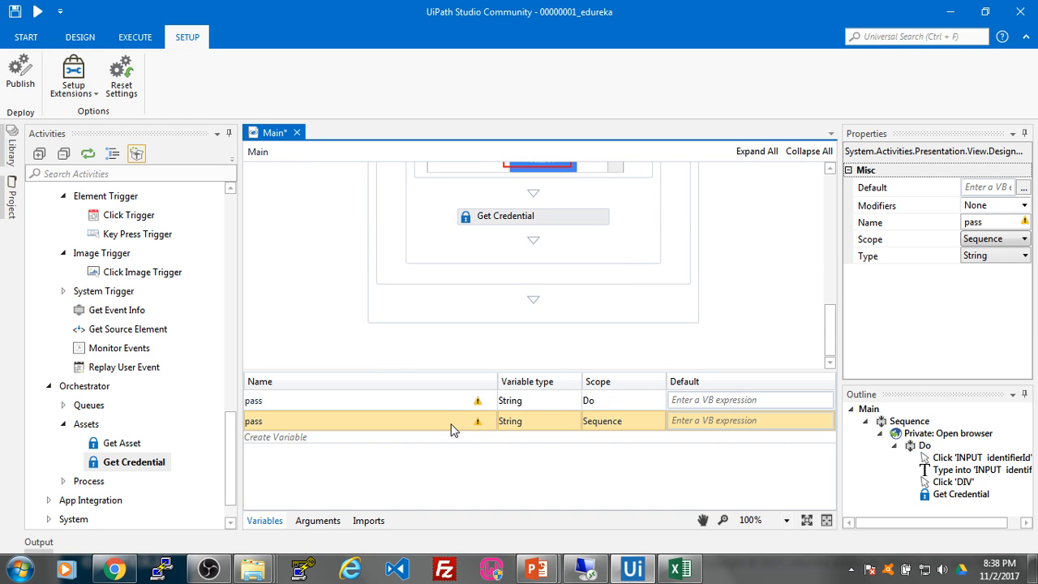
pyautogui.rightClick(453, 427)
pyautogui.click(410, 402)
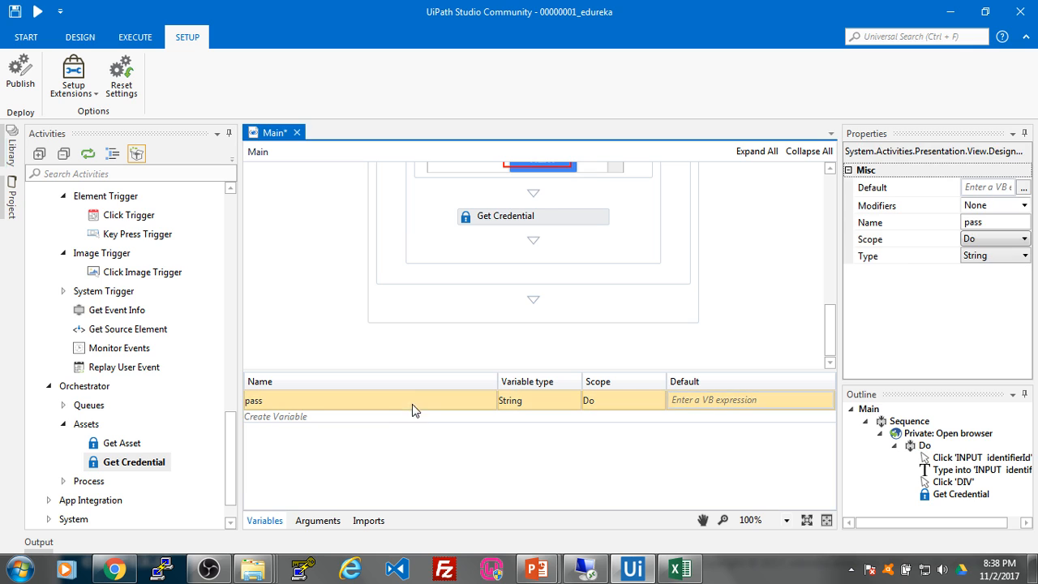
pyautogui.scroll(3, 684, 274)
pyautogui.scroll(1, 684, 274)
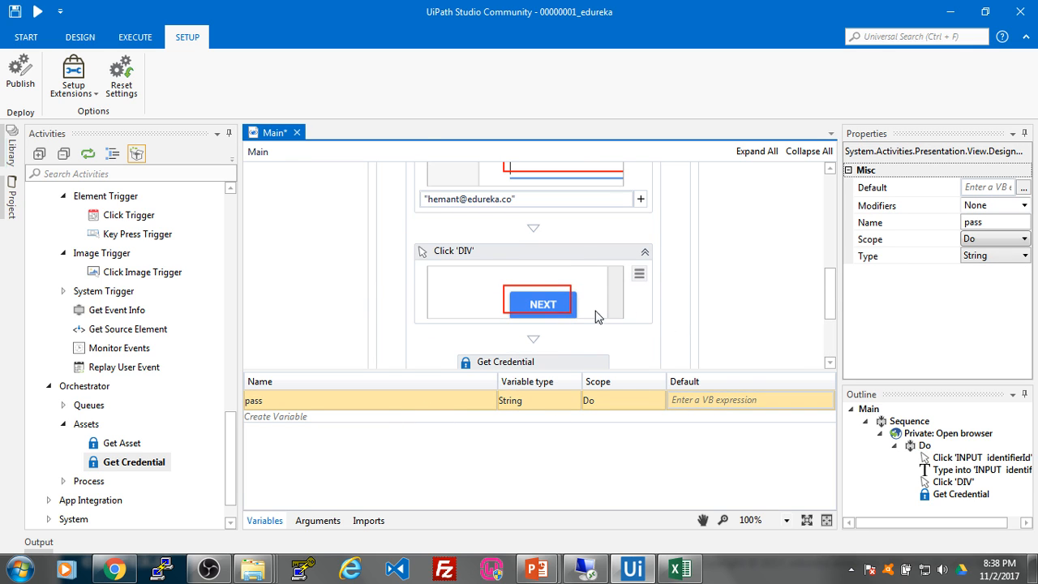
# Step: Set Get Credential's Password output to the pass variable
pyautogui.click(568, 357)
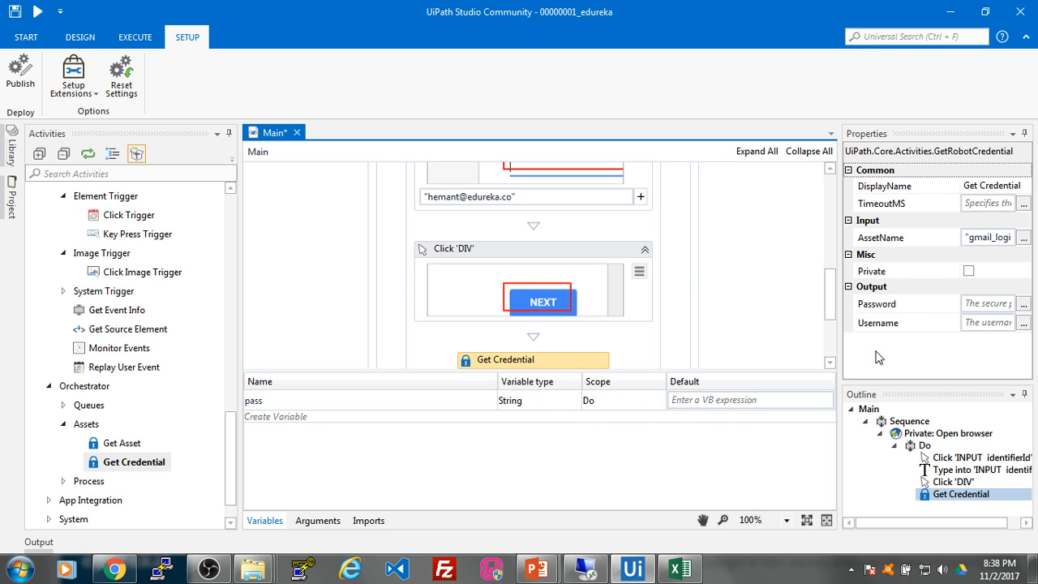
pyautogui.click(979, 303)
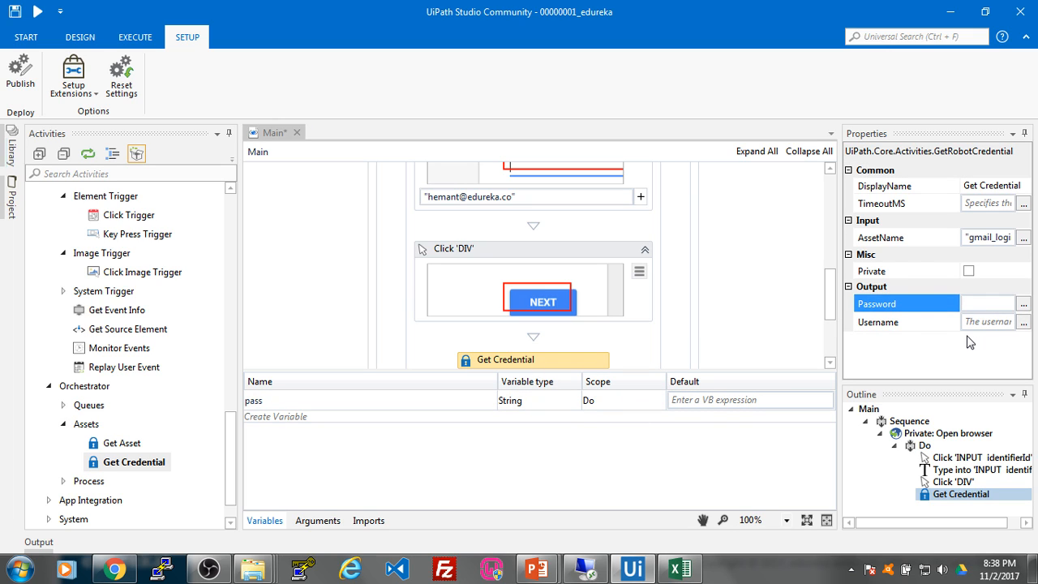
pyautogui.write('pass')
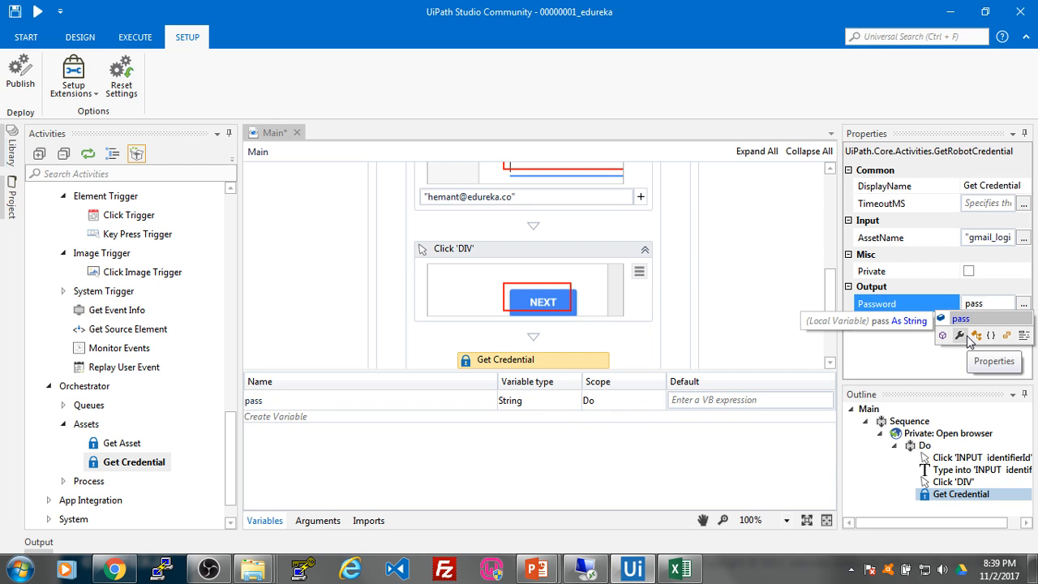
pyautogui.press('Return')
pyautogui.moveTo(1010, 304)
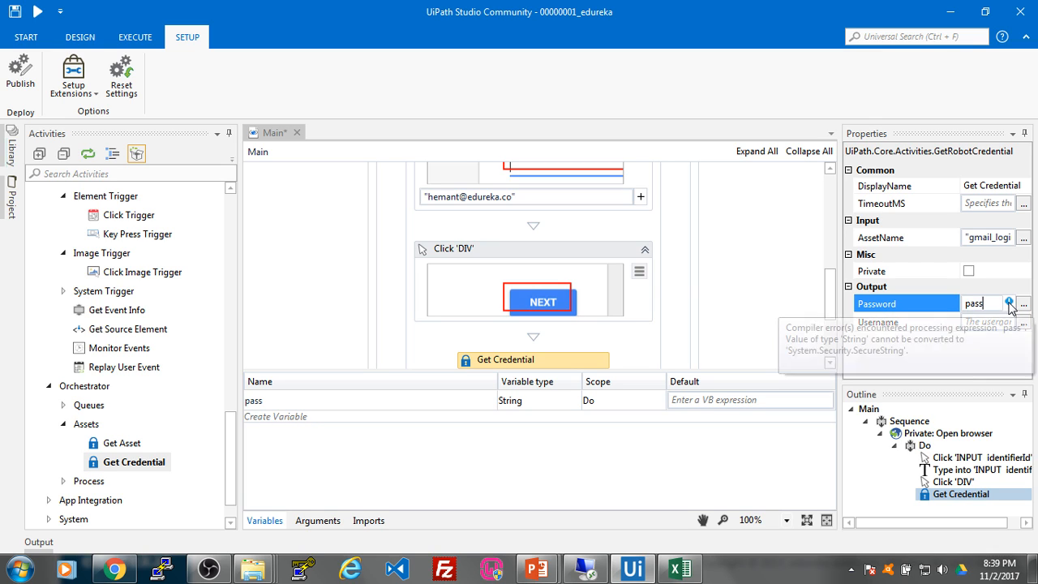
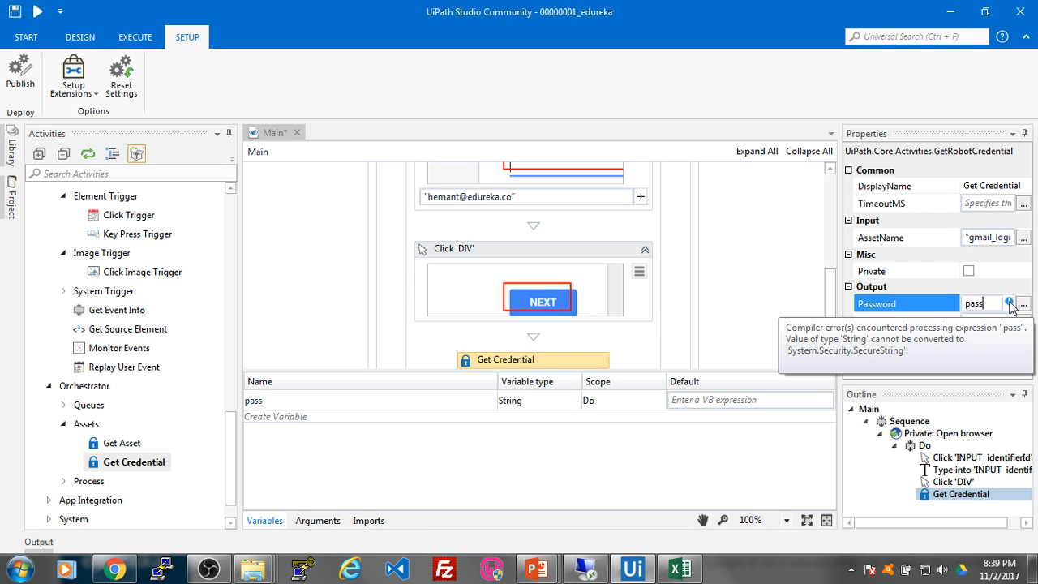
# Step: Change the pass variable's type to System.Security.SecureString through Browse for Types
pyautogui.click(567, 400)
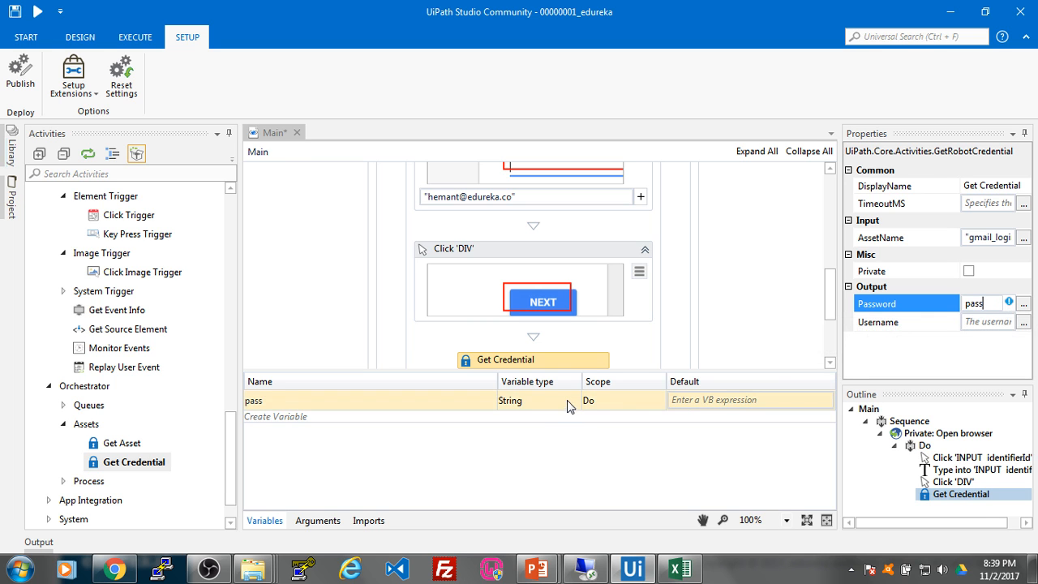
pyautogui.click(567, 400)
pyautogui.click(558, 400)
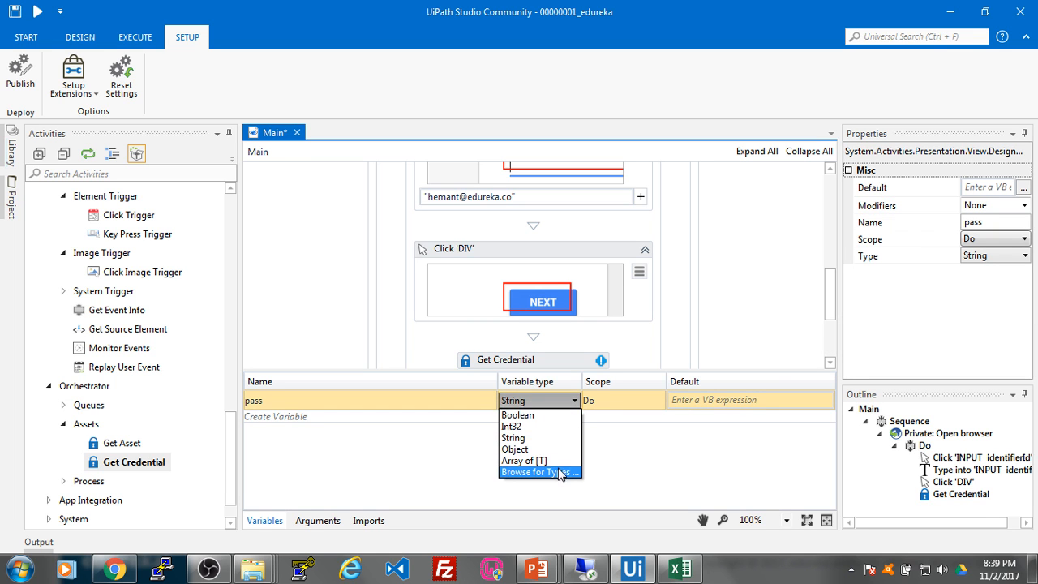
pyautogui.click(560, 474)
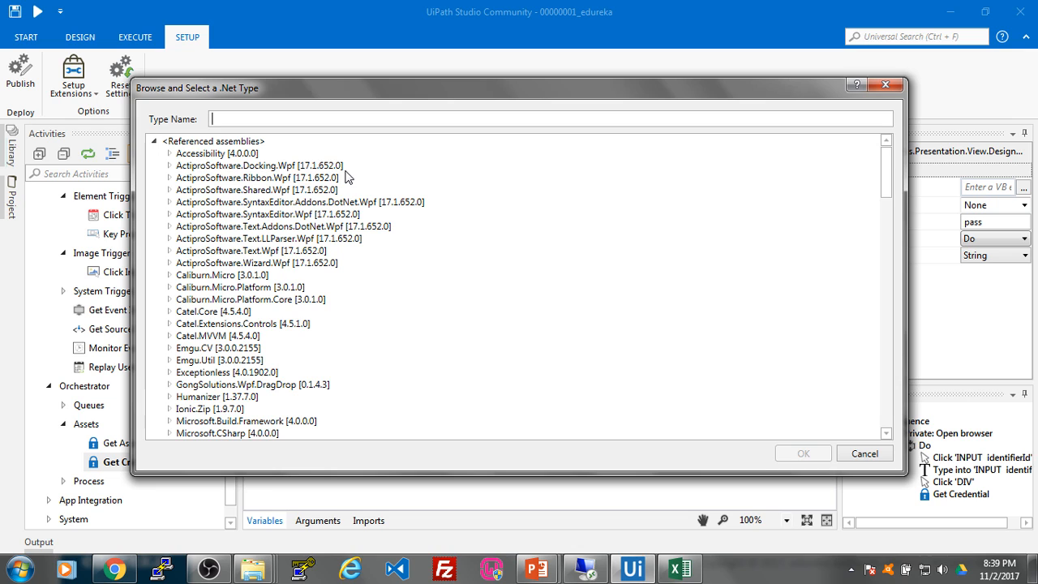
pyautogui.write('System.')
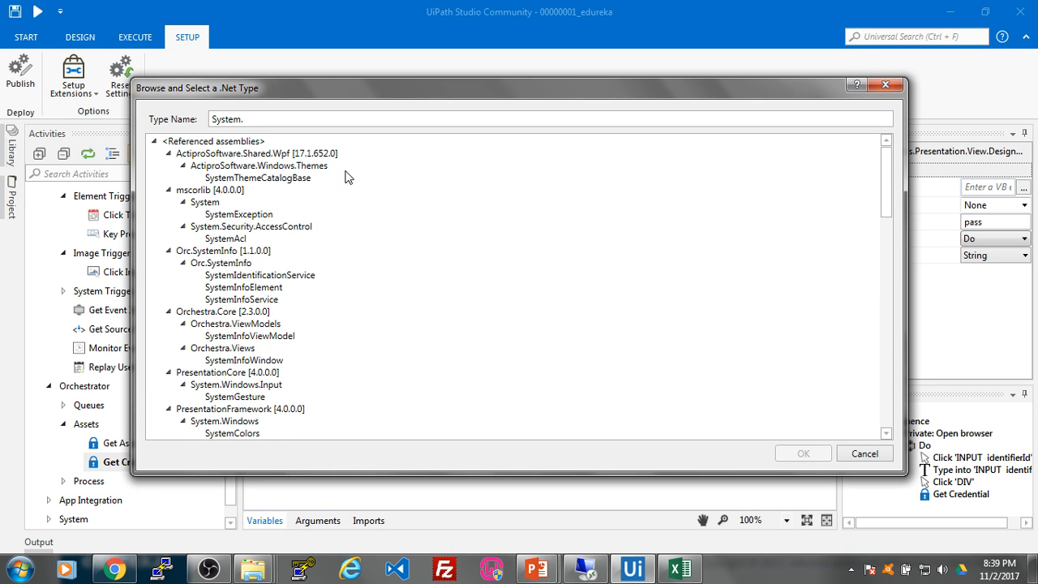
pyautogui.write('securit')
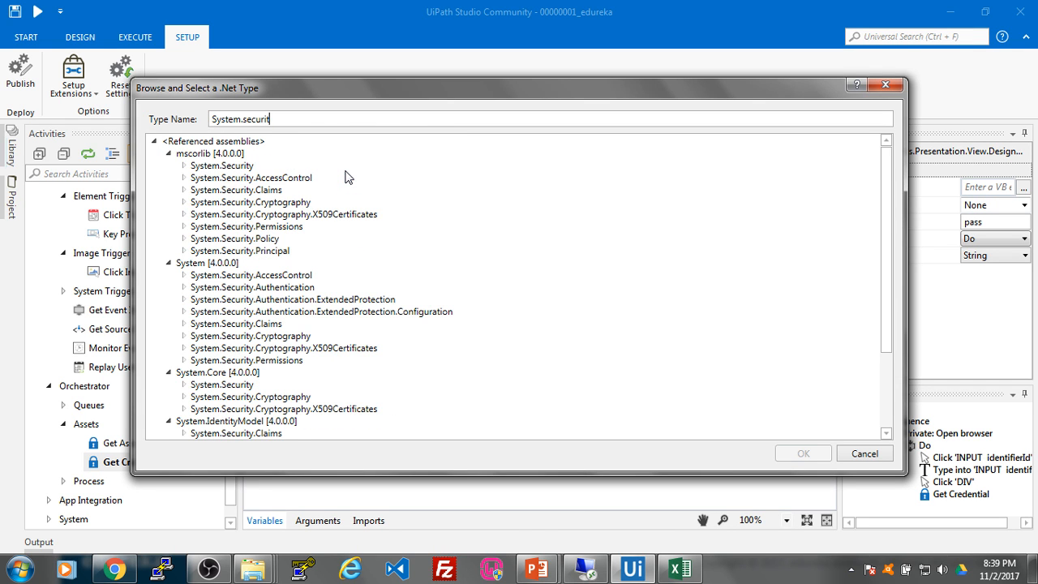
pyautogui.write('y.se')
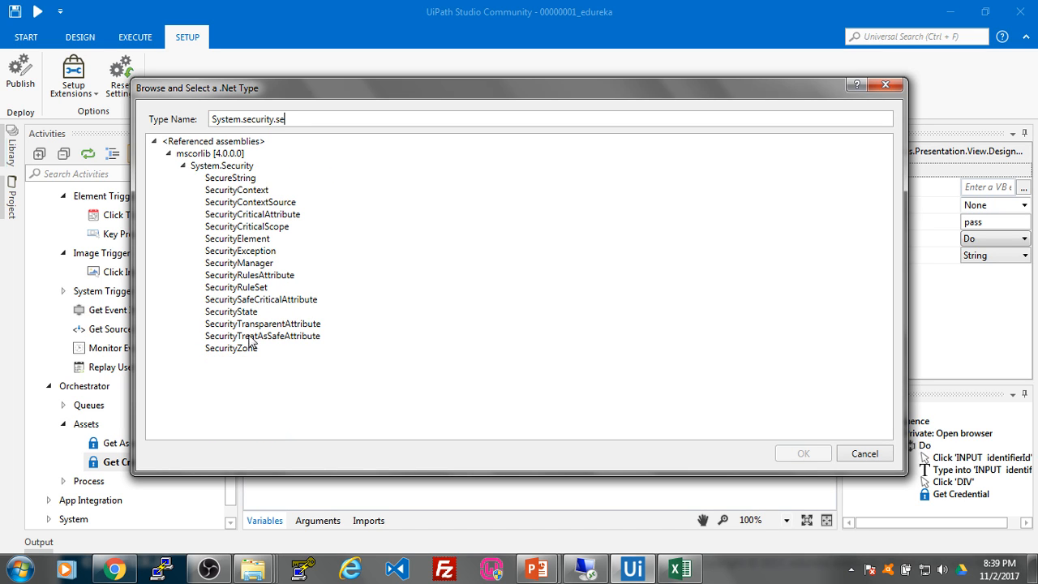
pyautogui.click(248, 179)
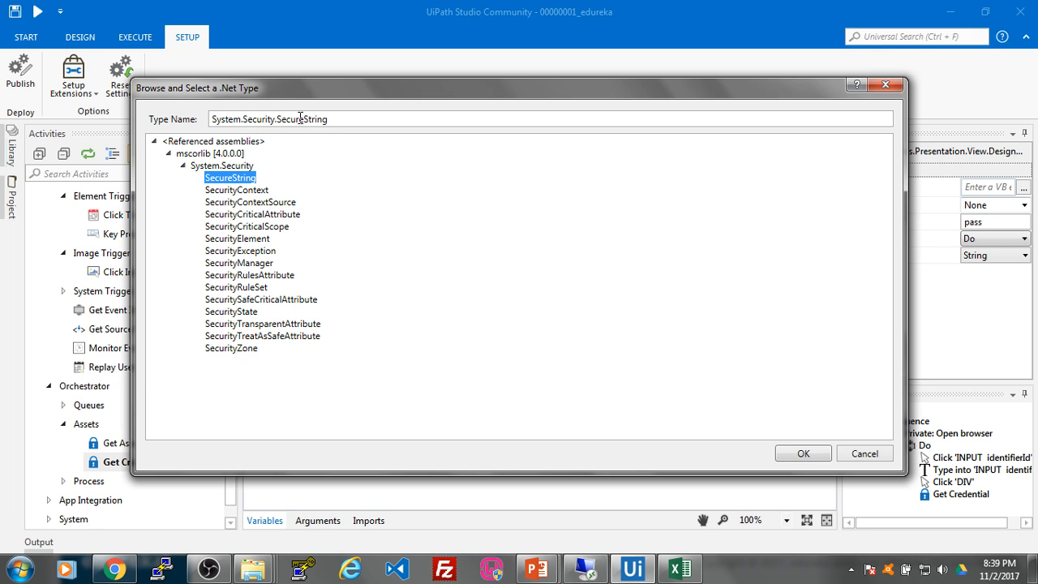
pyautogui.click(797, 455)
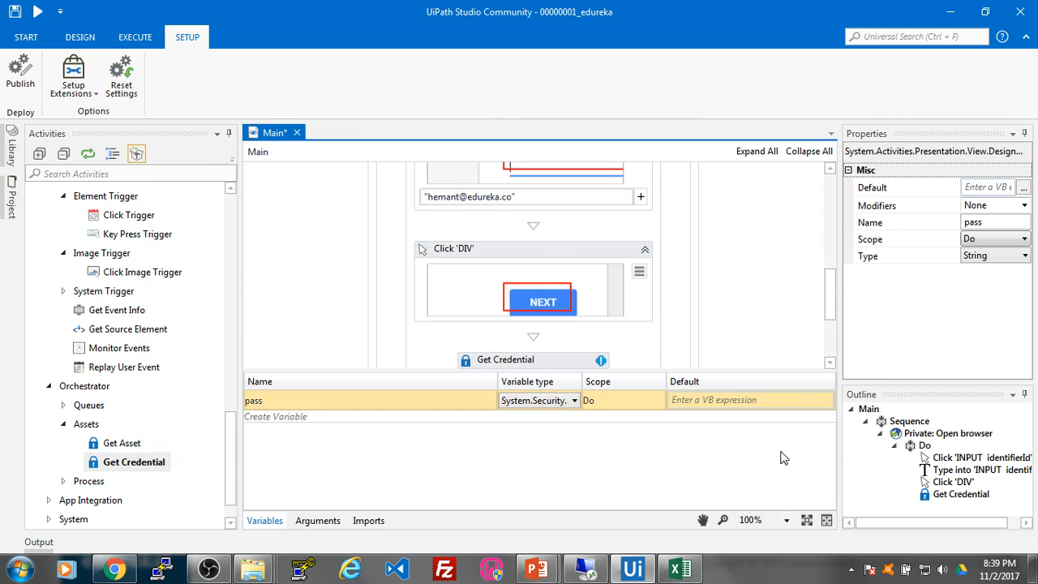
# Step: Check that Get Credential's Password output no longer errors, then return to Orchestrator's Assets page
pyautogui.scroll(-2, 830, 278)
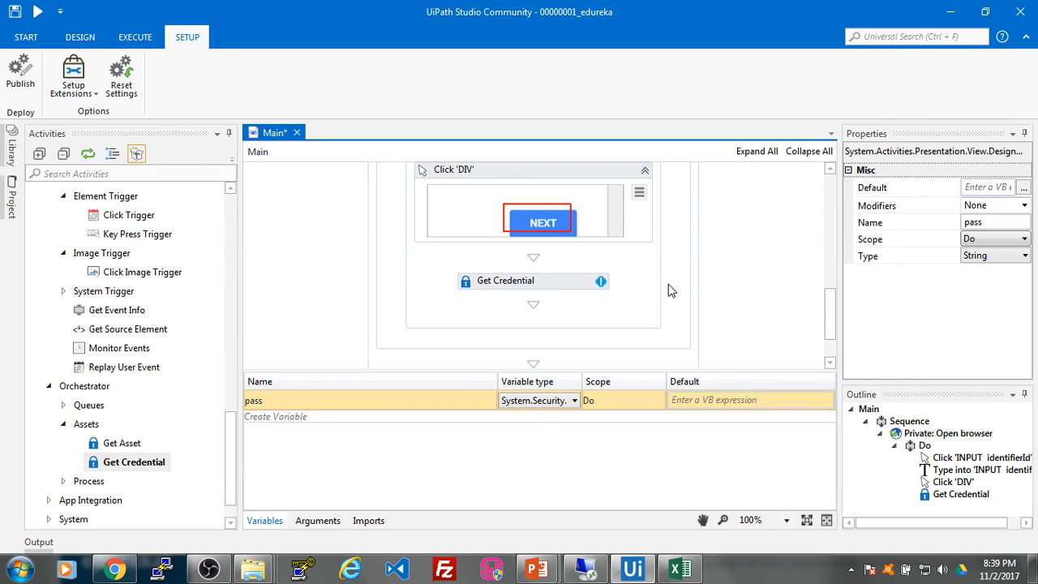
pyautogui.click(552, 283)
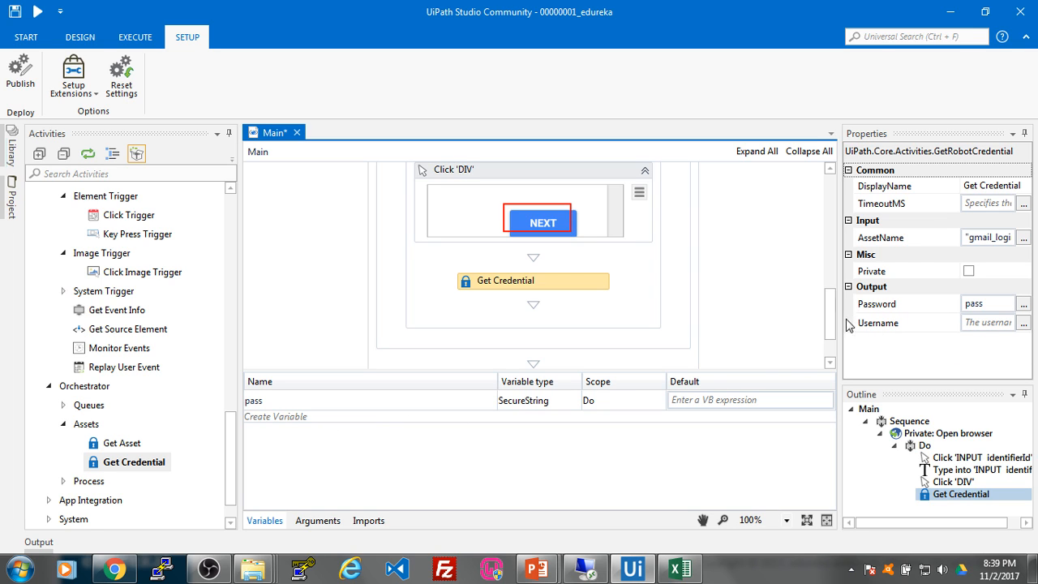
pyautogui.moveTo(830, 316)
pyautogui.mouseDown()
pyautogui.moveTo(830, 331)
pyautogui.moveTo(831, 313)
pyautogui.mouseUp()
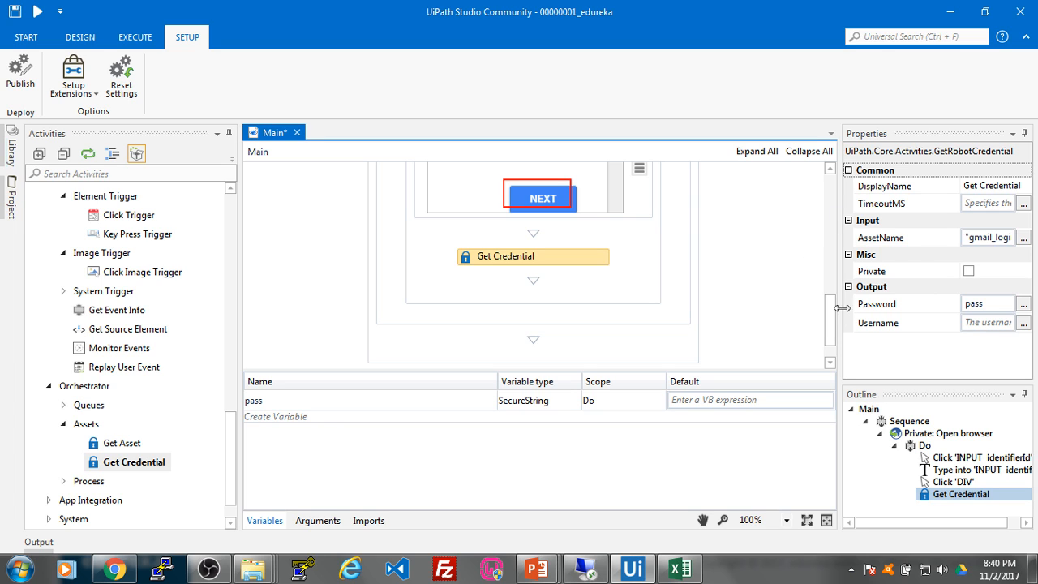
pyautogui.moveTo(832, 323)
pyautogui.mouseDown()
pyautogui.moveTo(831, 294)
pyautogui.moveTo(834, 320)
pyautogui.mouseUp()
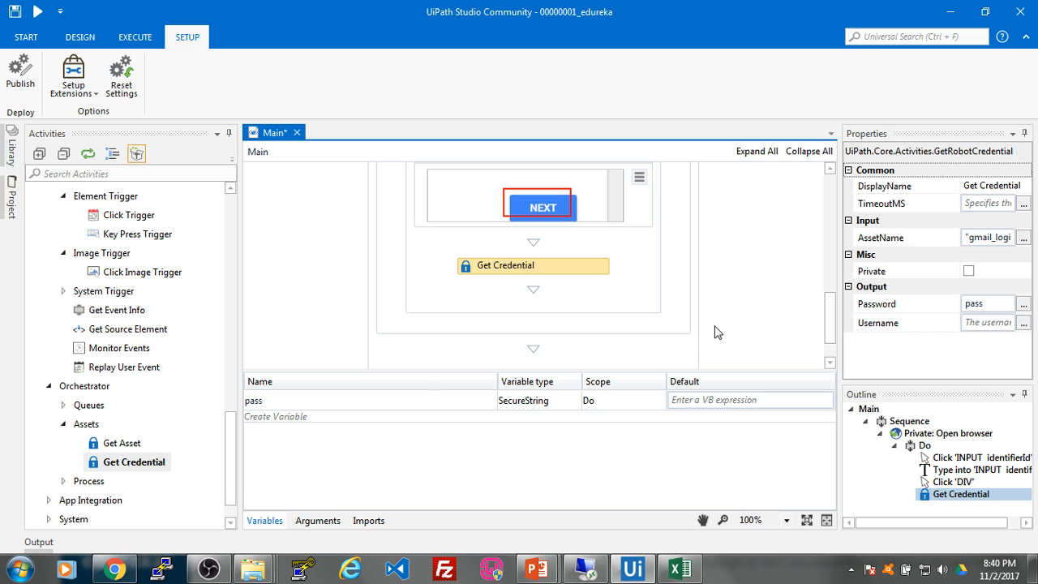
pyautogui.hotkey('alt', 'Tab')
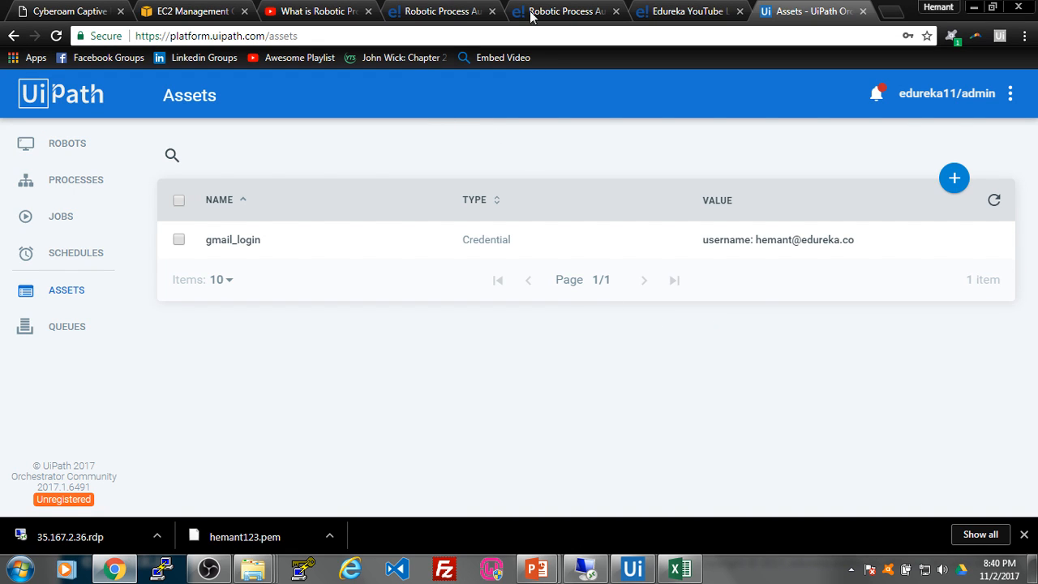
# Step: Open a new Chrome incognito window and load gmail.com
pyautogui.hotkey('alt', 'Tab')
pyautogui.hotkey('alt', 'Tab')
pyautogui.hotkey('alt', 'Tab')
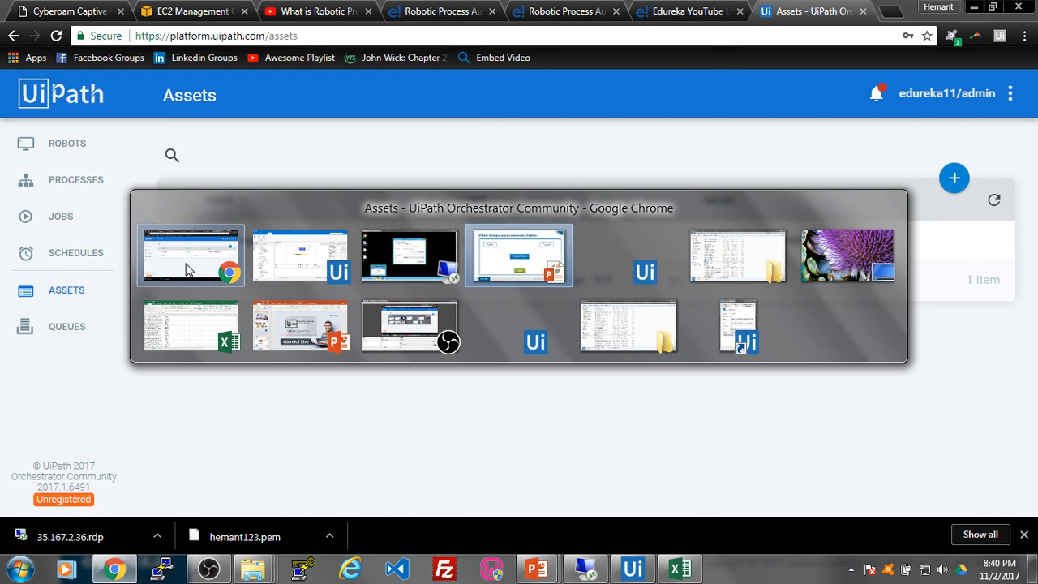
pyautogui.click(189, 270)
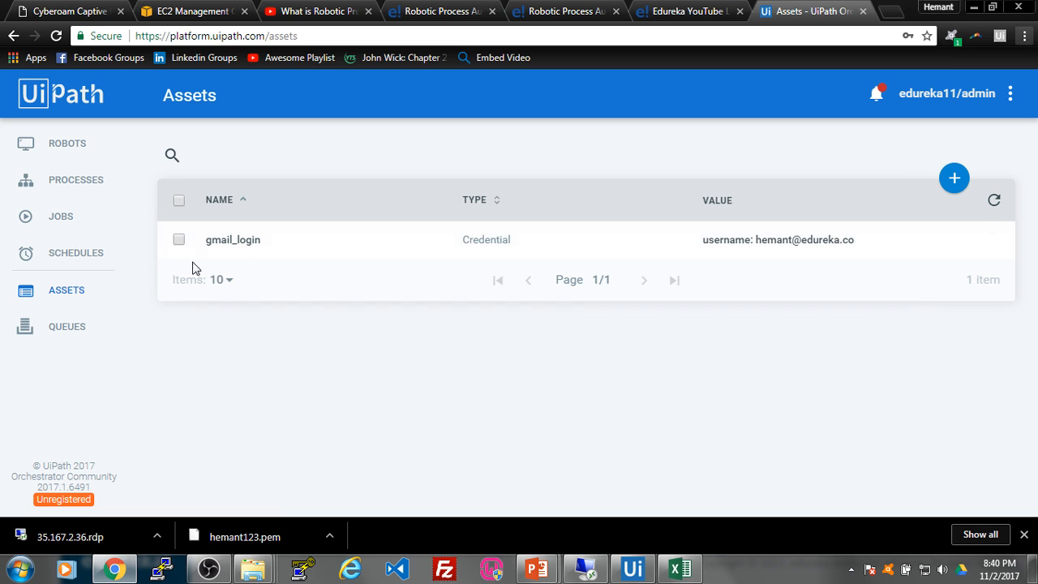
pyautogui.rightClick(122, 570)
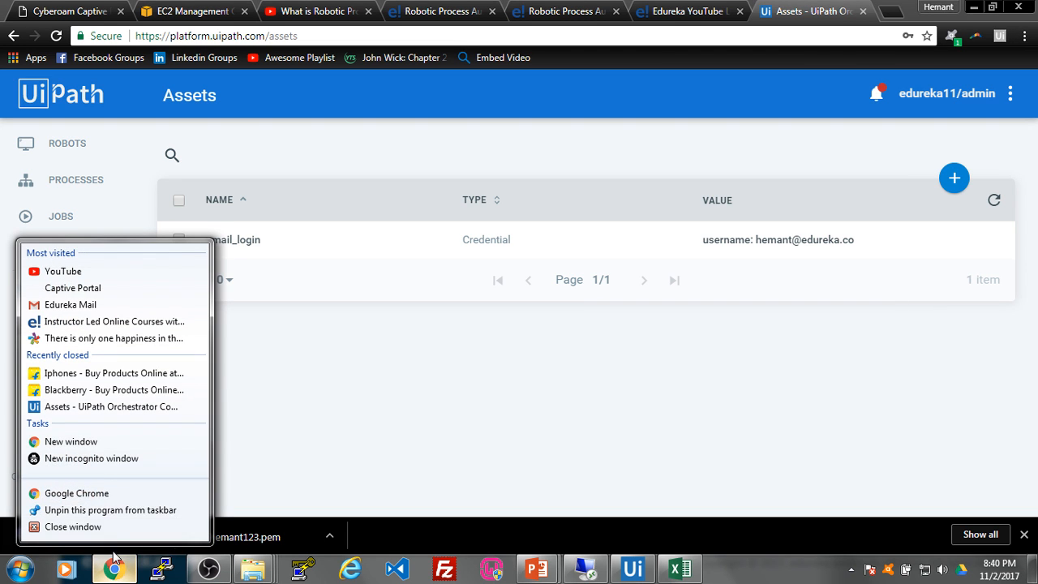
pyautogui.click(109, 460)
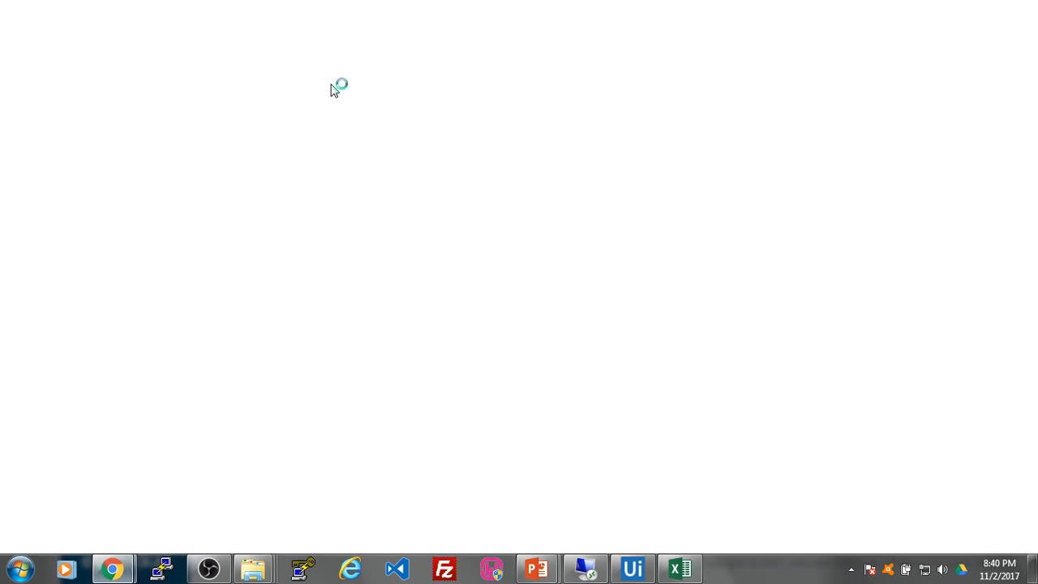
pyautogui.write('gmail.c')
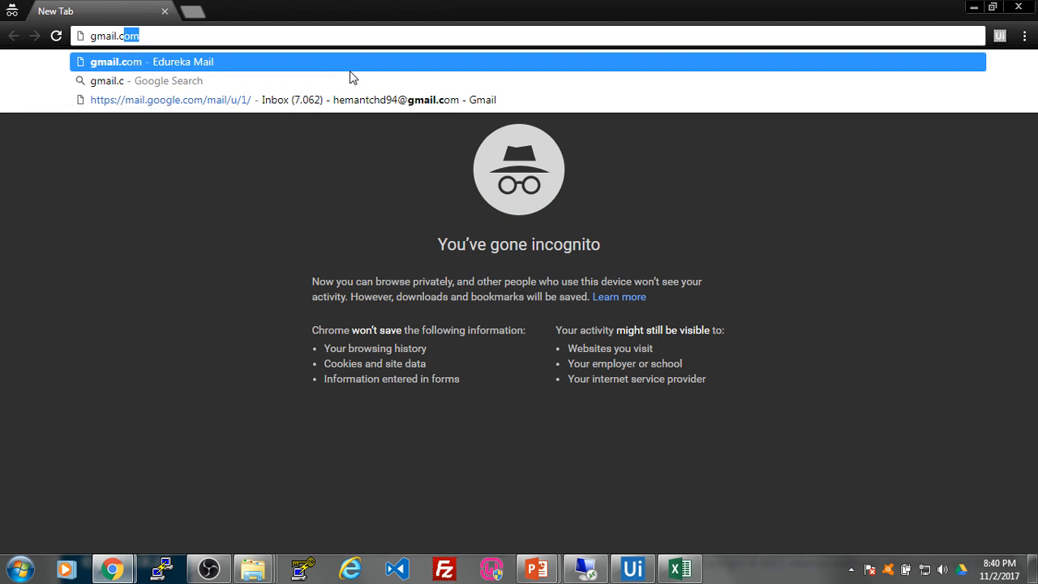
pyautogui.press('Return')
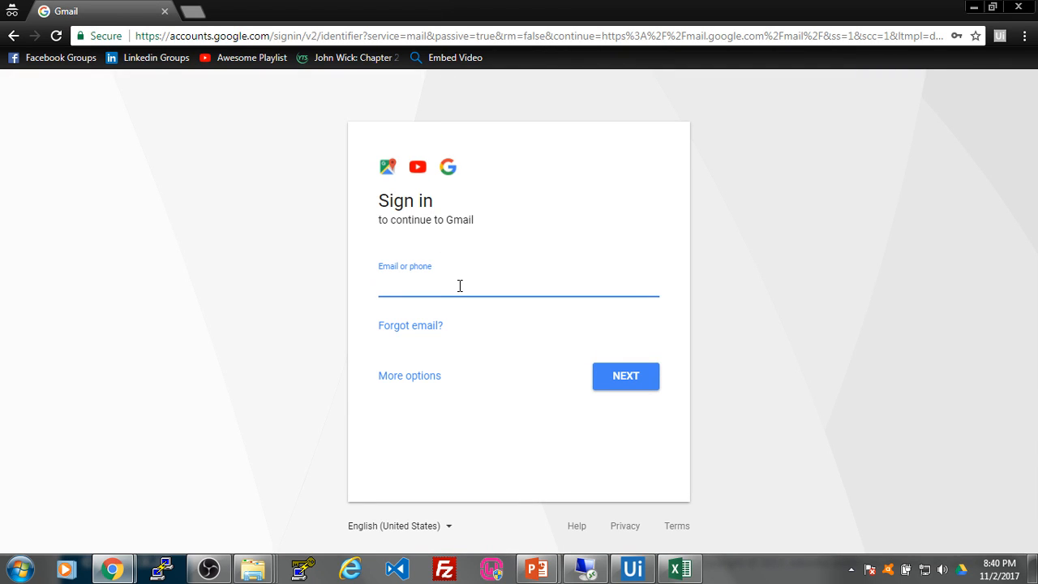
# Step: Enter the work account's email to reach Gmail's password step, then return to Studio
pyautogui.click(459, 285)
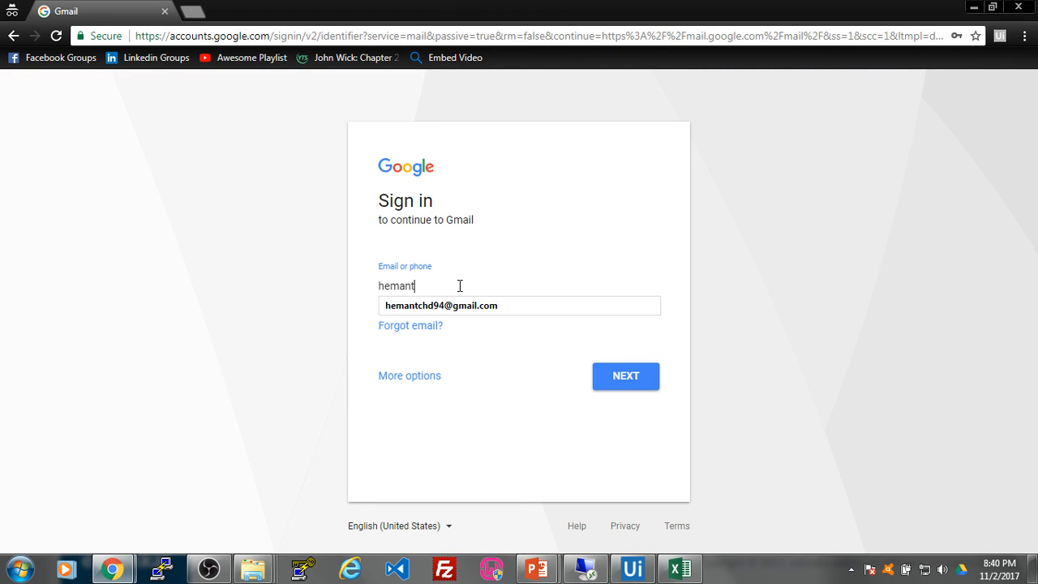
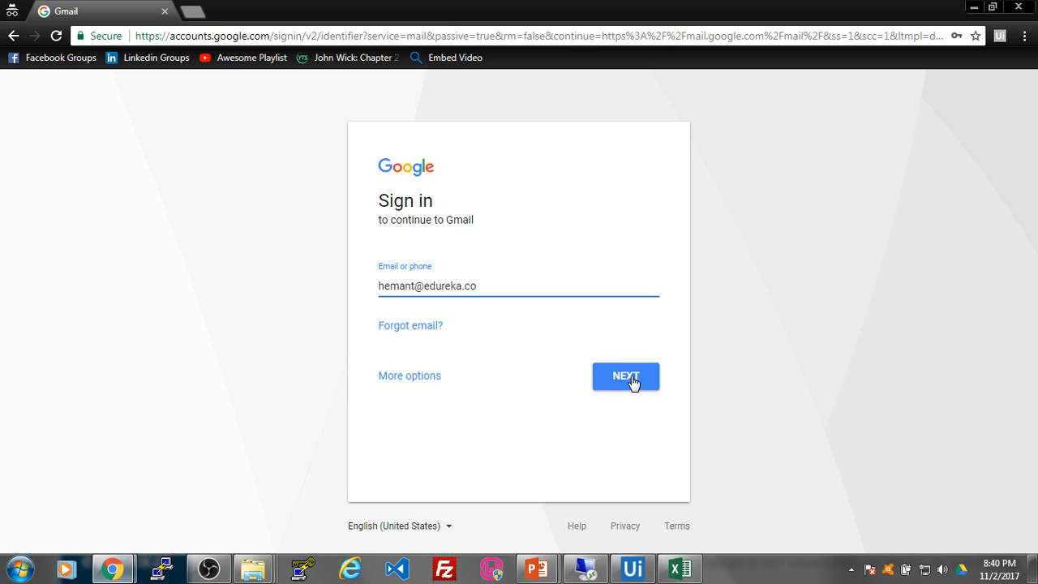
pyautogui.click(633, 382)
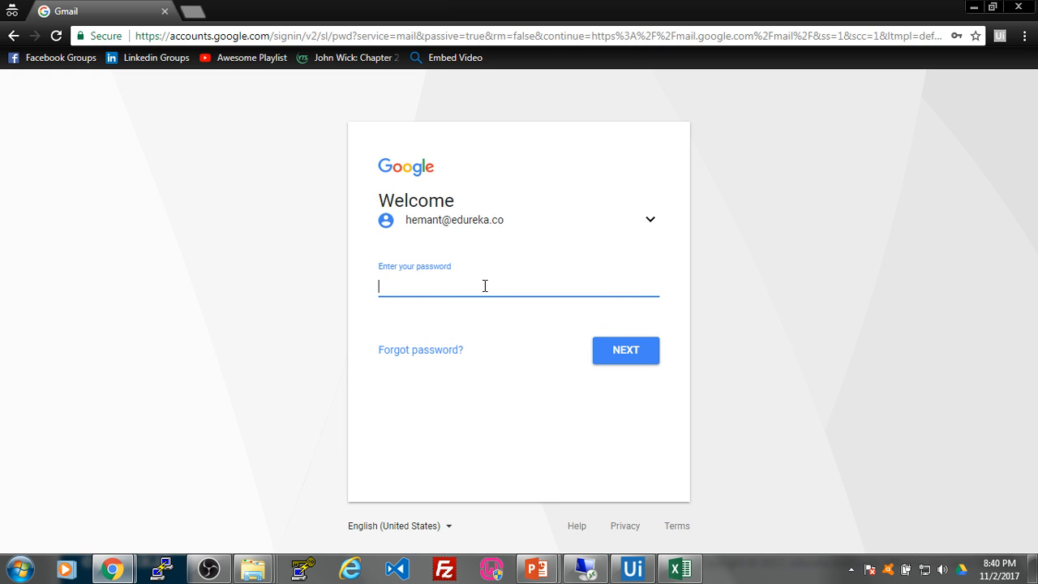
pyautogui.click(618, 574)
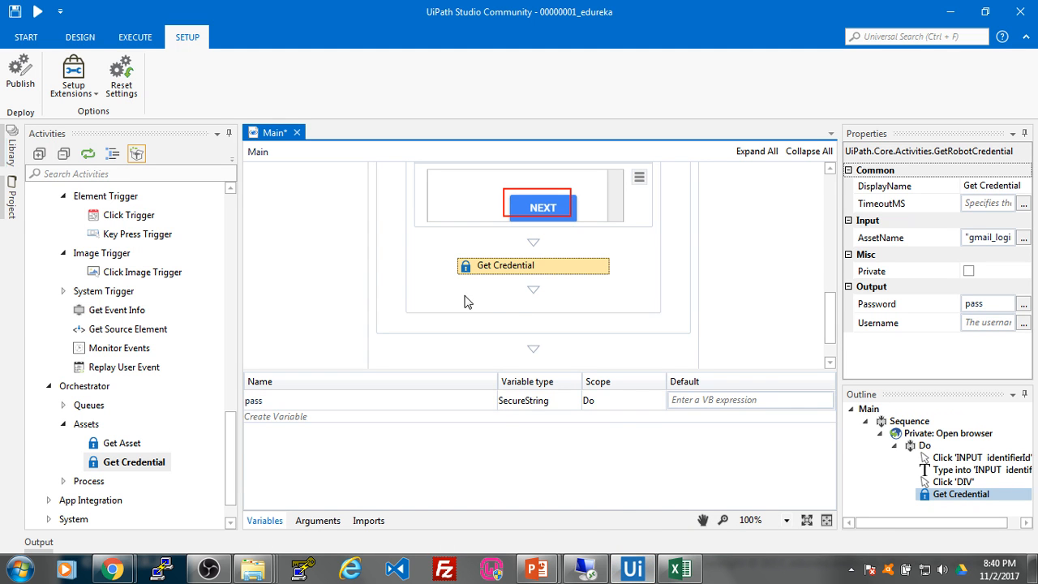
# Step: Add a Type Secure Text activity below Get Credential targeting Gmail's password field
pyautogui.click(116, 172)
pyautogui.write('type secure')
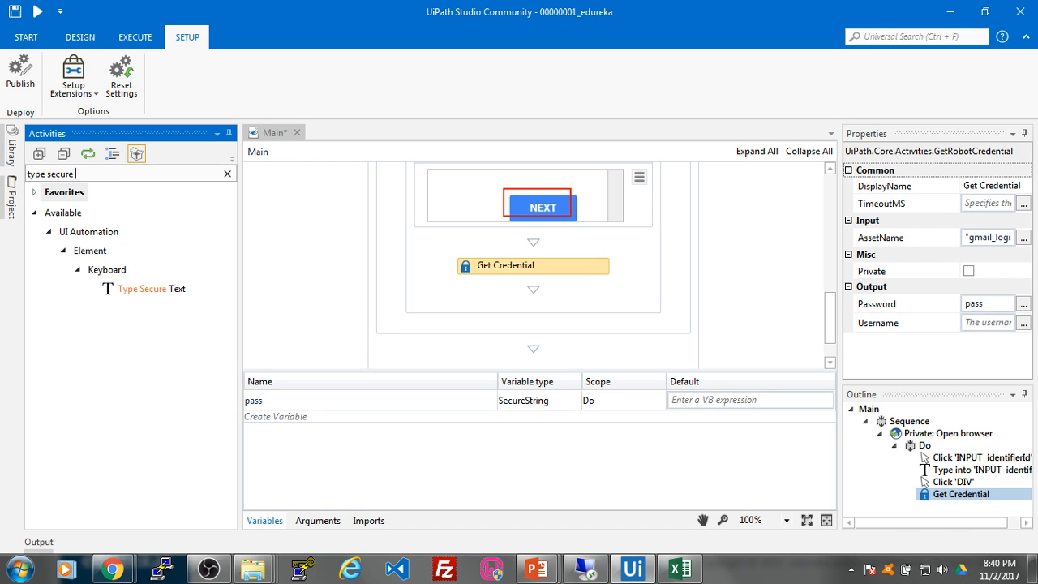
pyautogui.moveTo(132, 290); pyautogui.dragTo(559, 305)
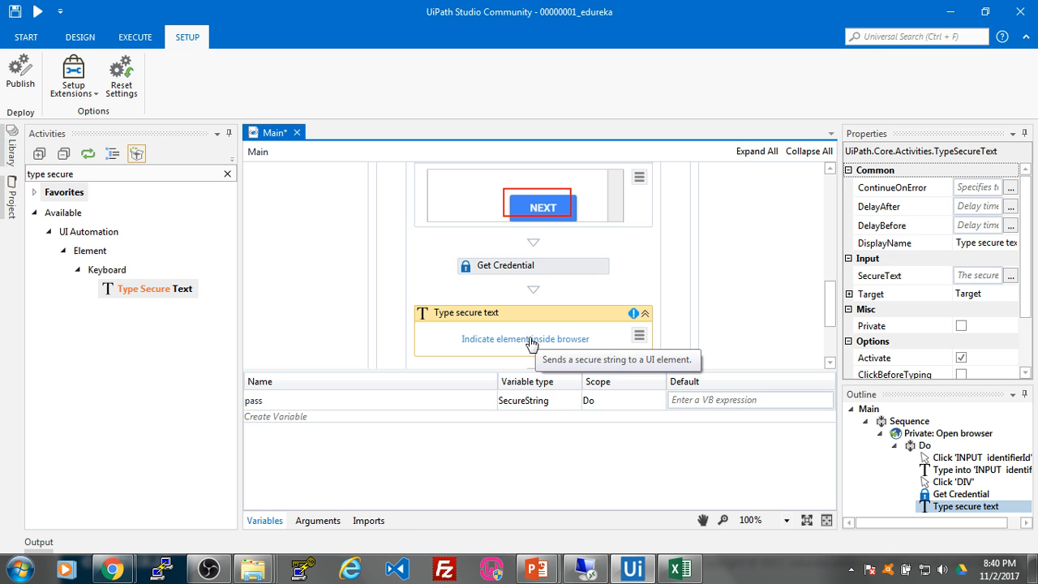
pyautogui.click(531, 340)
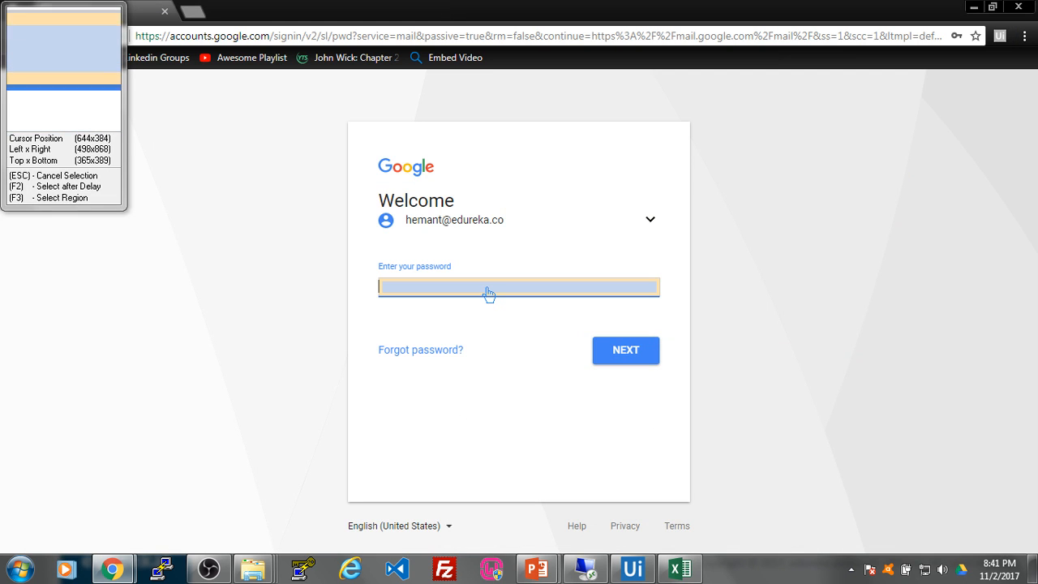
pyautogui.click(487, 288)
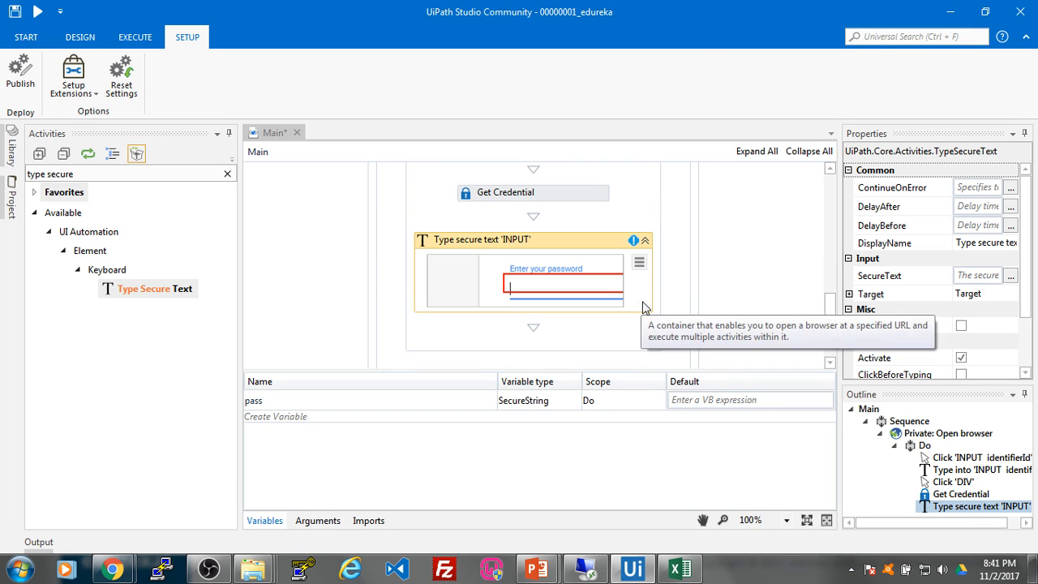
# Step: Set the Type Secure Text activity's SecureText property to the pass variable
pyautogui.click(976, 276)
pyautogui.write('pass')
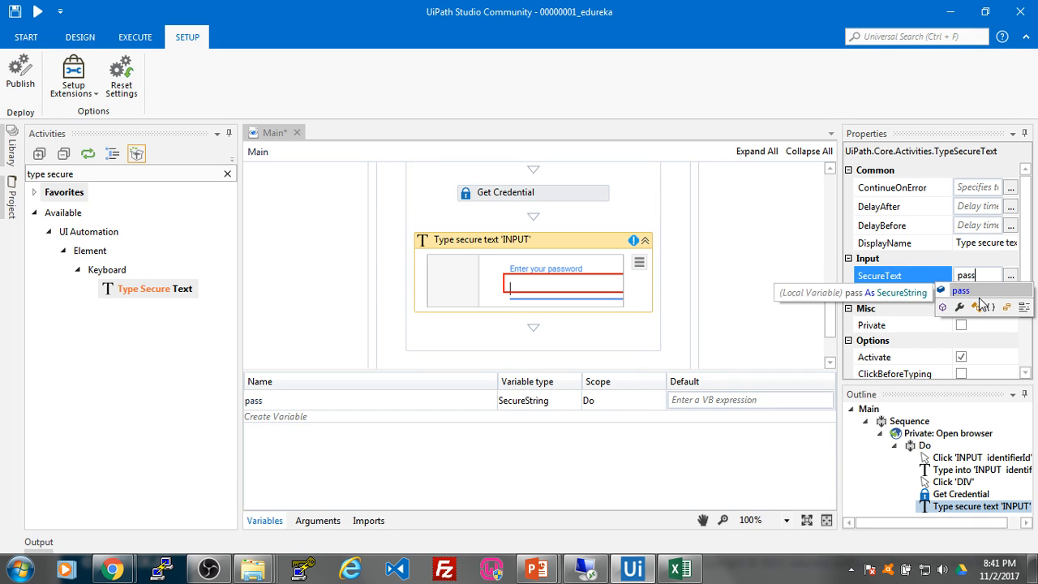
pyautogui.press('Return')
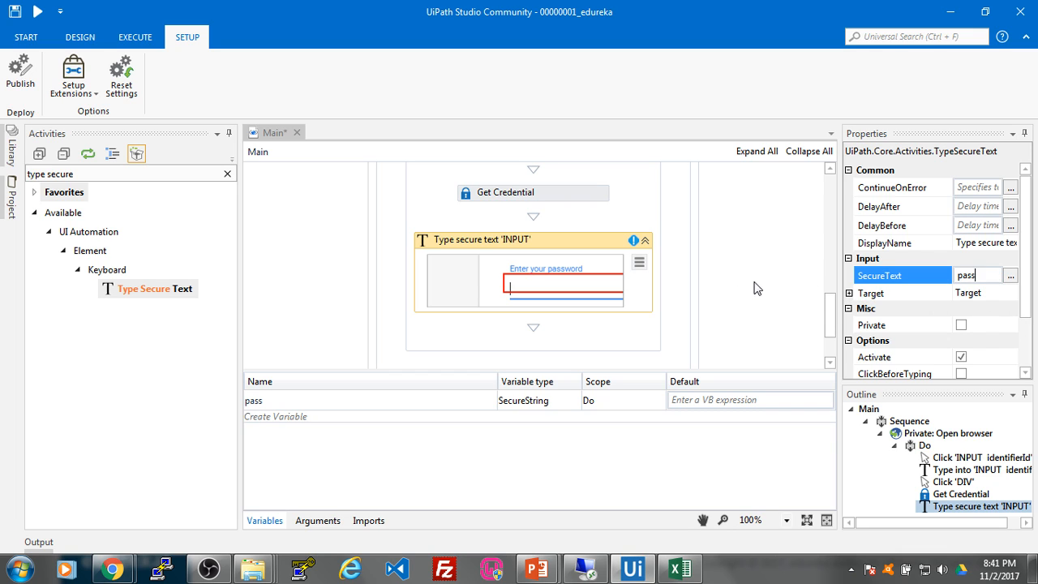
pyautogui.click(755, 288)
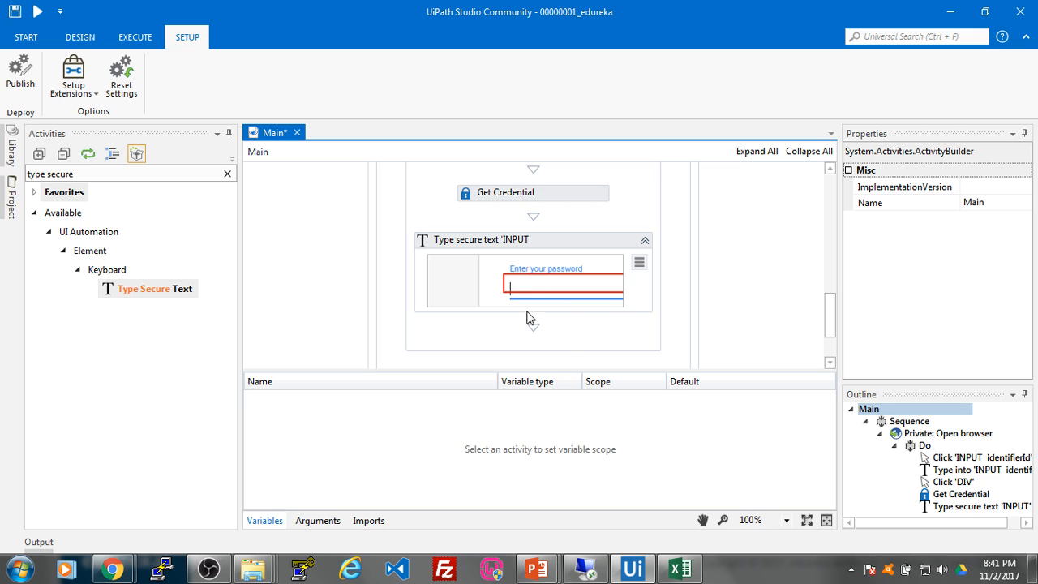
pyautogui.click(85, 173)
# Step: Add a Click activity after Type Secure Text that presses the password page's NEXT button
pyautogui.moveTo(85, 173); pyautogui.dragTo(20, 177)
pyautogui.write('d')
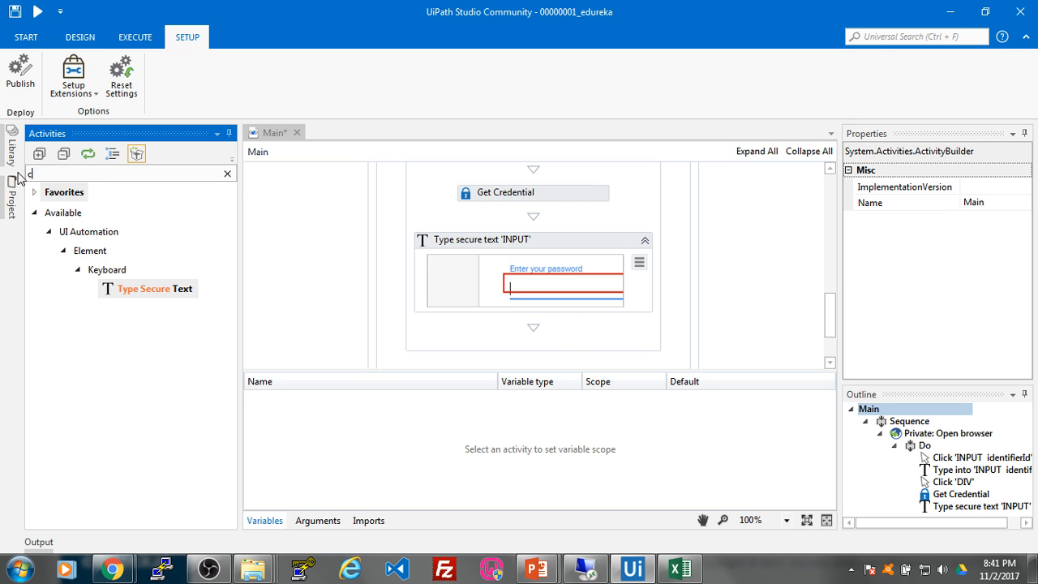
pyautogui.write('licck')
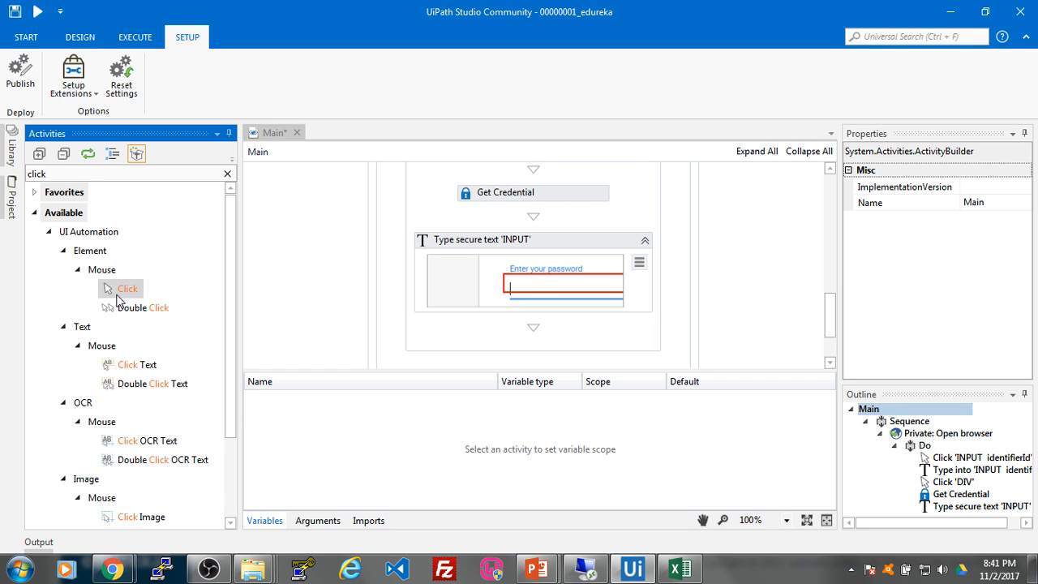
pyautogui.click(121, 289)
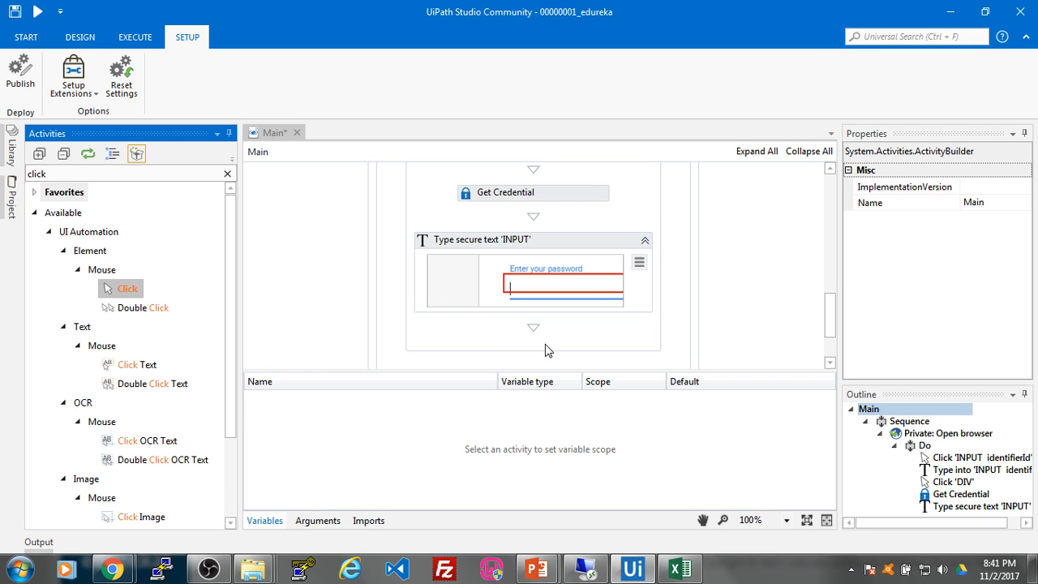
pyautogui.moveTo(122, 289); pyautogui.dragTo(565, 263)
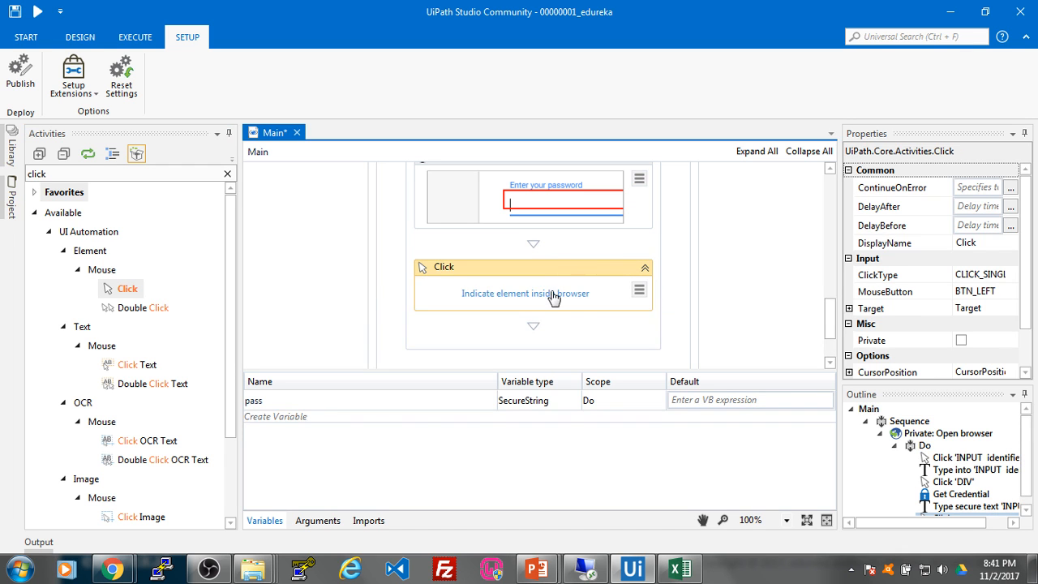
pyautogui.click(553, 295)
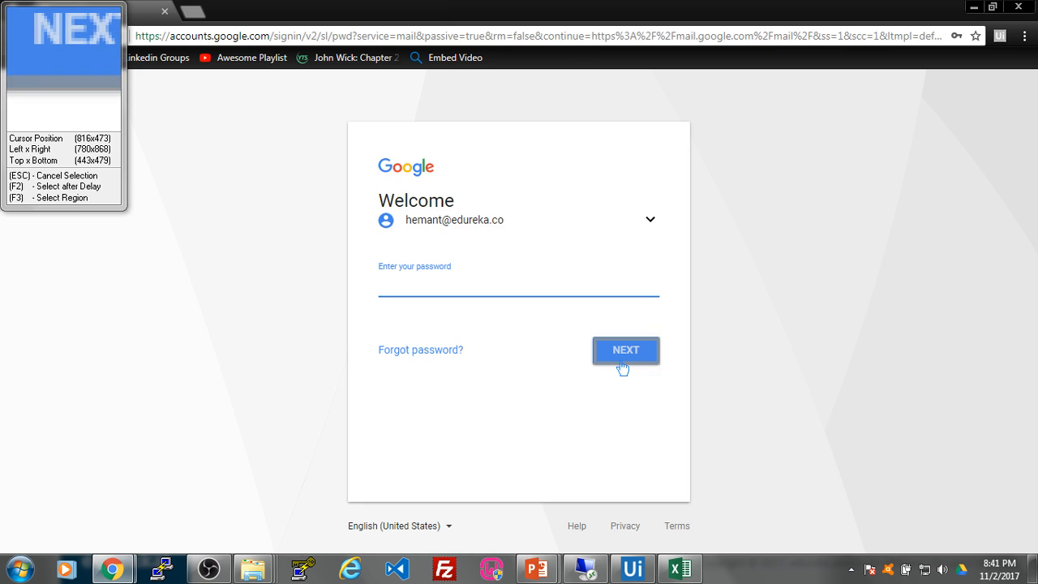
pyautogui.click(623, 369)
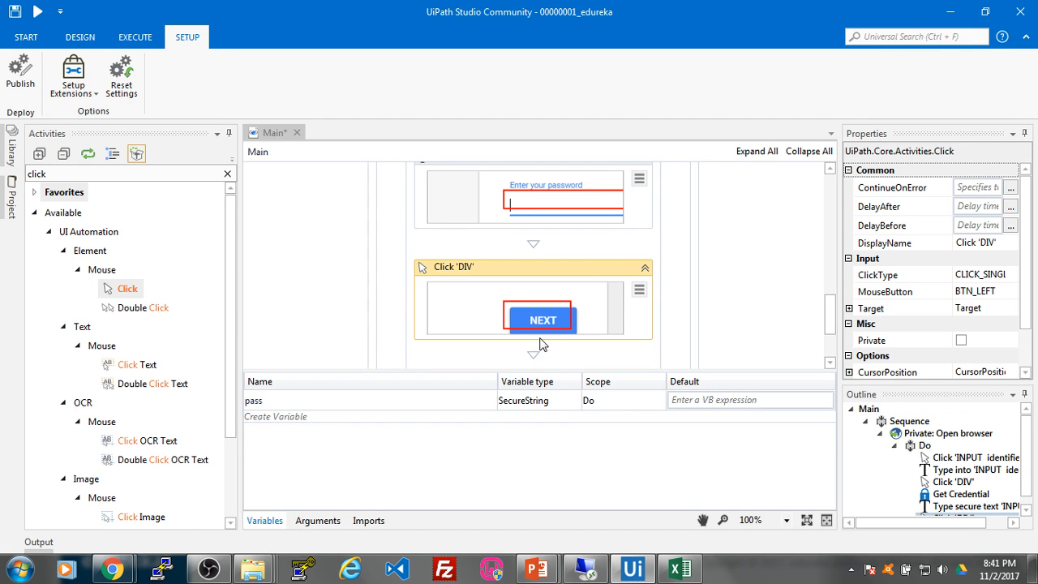
pyautogui.hotkey('alt', 'Tab')
pyautogui.hotkey('alt', 'Tab')
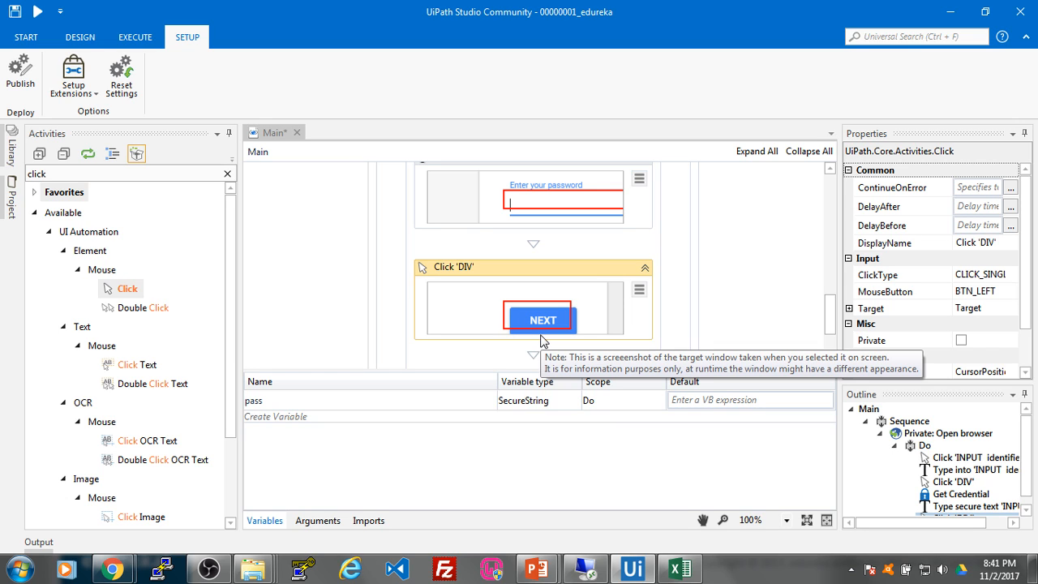
pyautogui.moveTo(828, 312); pyautogui.dragTo(828, 176)
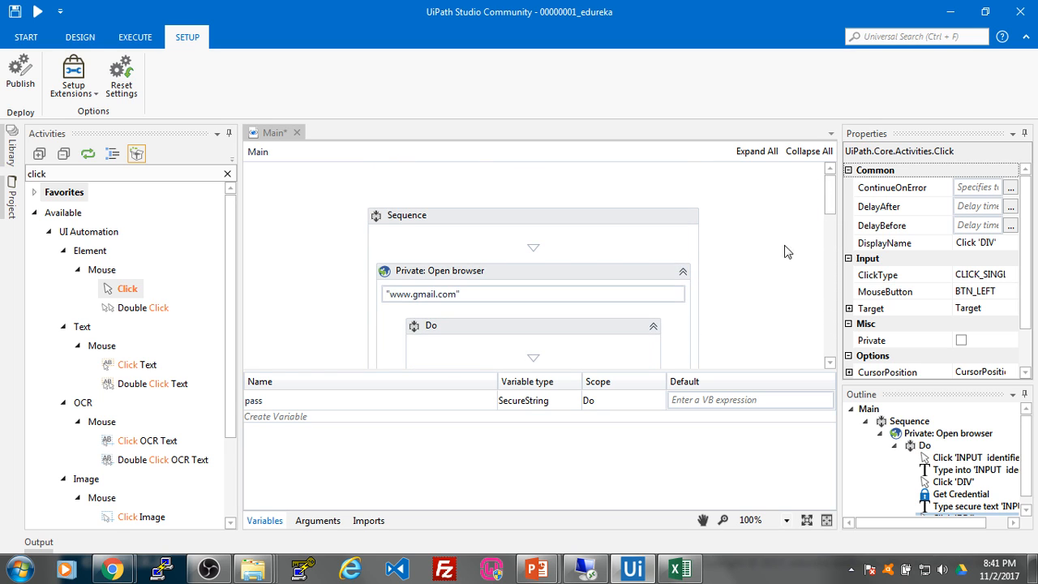
# Step: Select the top-level Sequence and publish the project as version 1.0.6515.37257
pyautogui.scroll(-5, 716, 276)
pyautogui.scroll(5, 716, 276)
pyautogui.scroll(-8, 625, 274)
pyautogui.moveTo(827, 264); pyautogui.dragTo(828, 195)
pyautogui.scroll(-3, 372, 249)
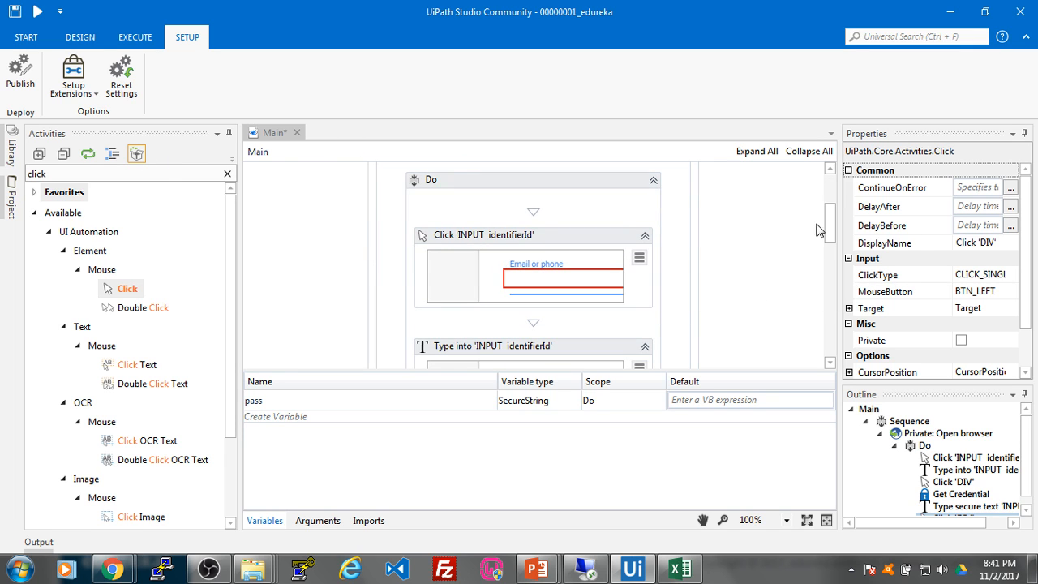
pyautogui.moveTo(829, 227); pyautogui.dragTo(829, 186)
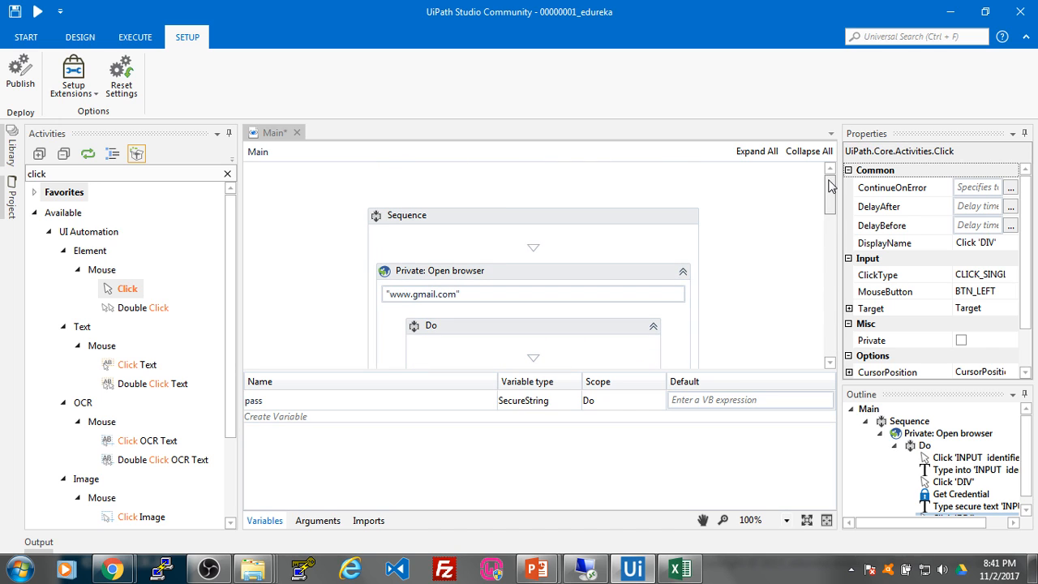
pyautogui.click(508, 215)
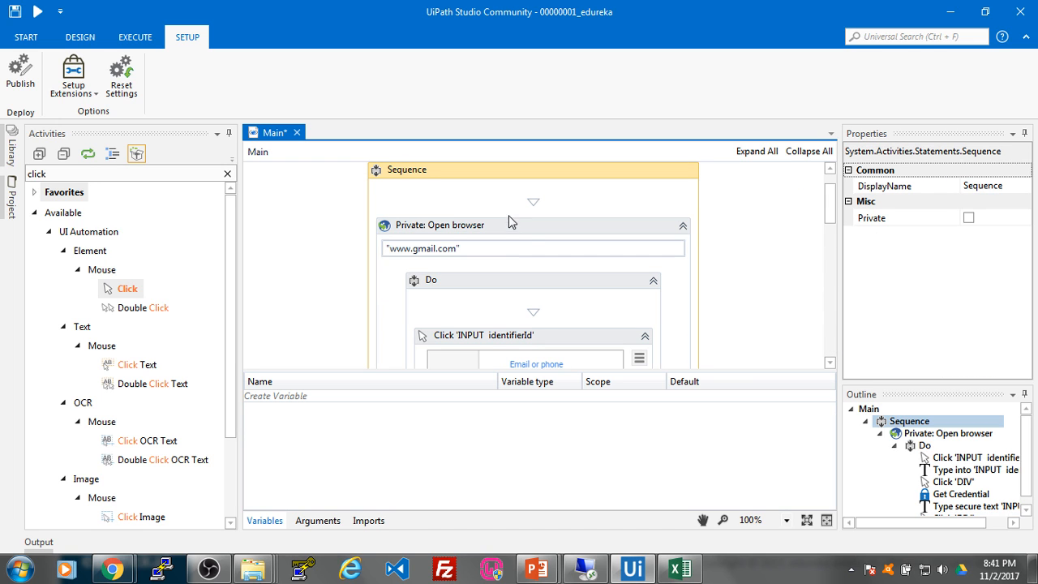
pyautogui.click(20, 71)
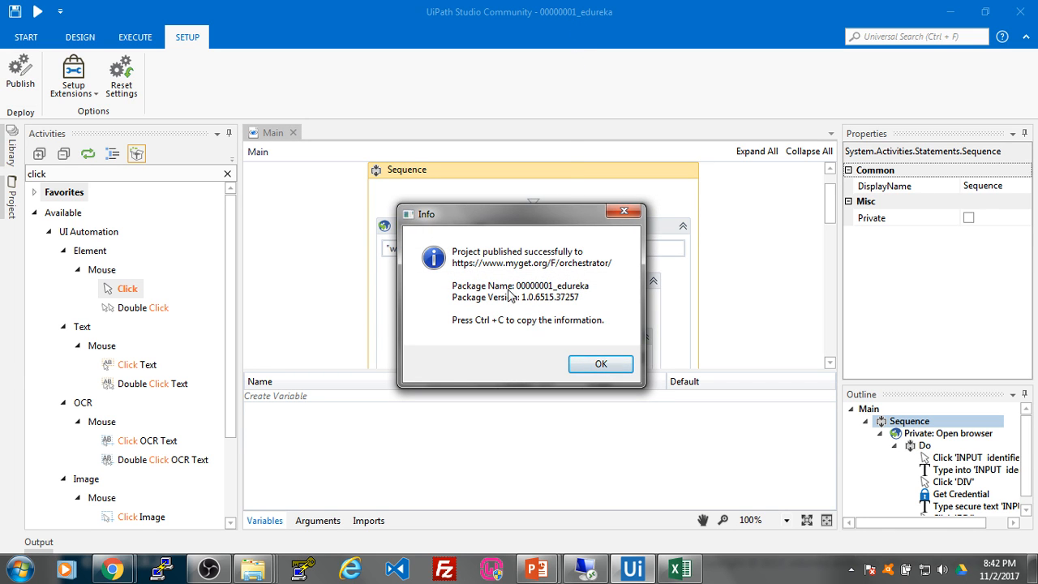
pyautogui.click(599, 364)
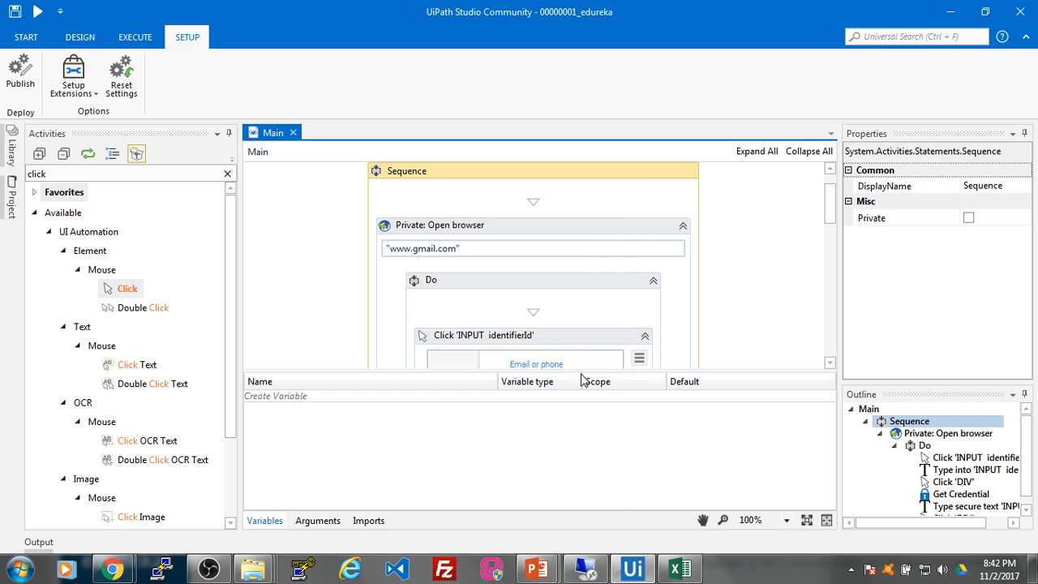
# Step: Close the Gmail sign-in window and go to Orchestrator's Processes page
pyautogui.click(633, 570)
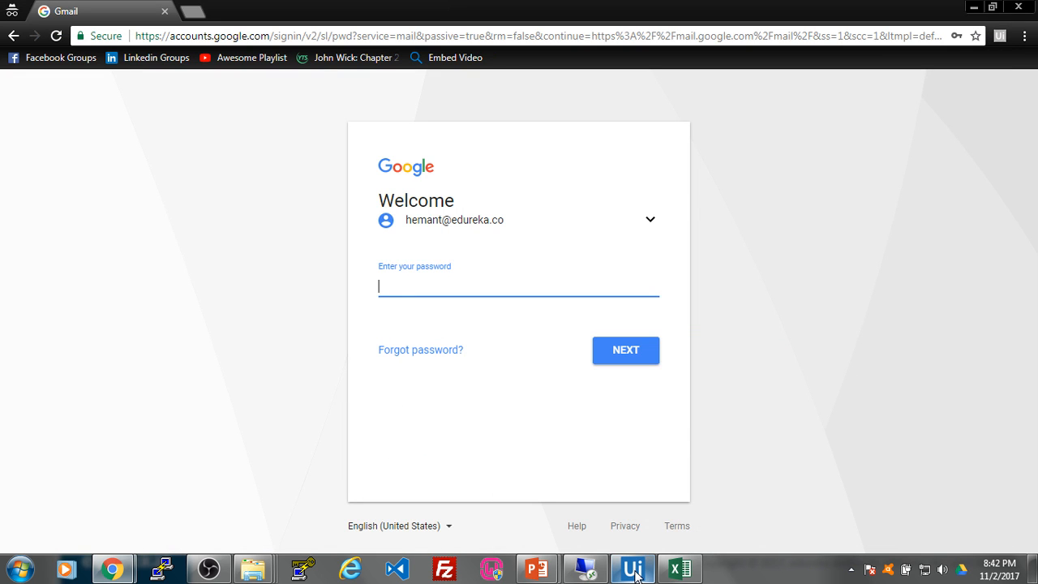
pyautogui.click(633, 571)
pyautogui.click(633, 570)
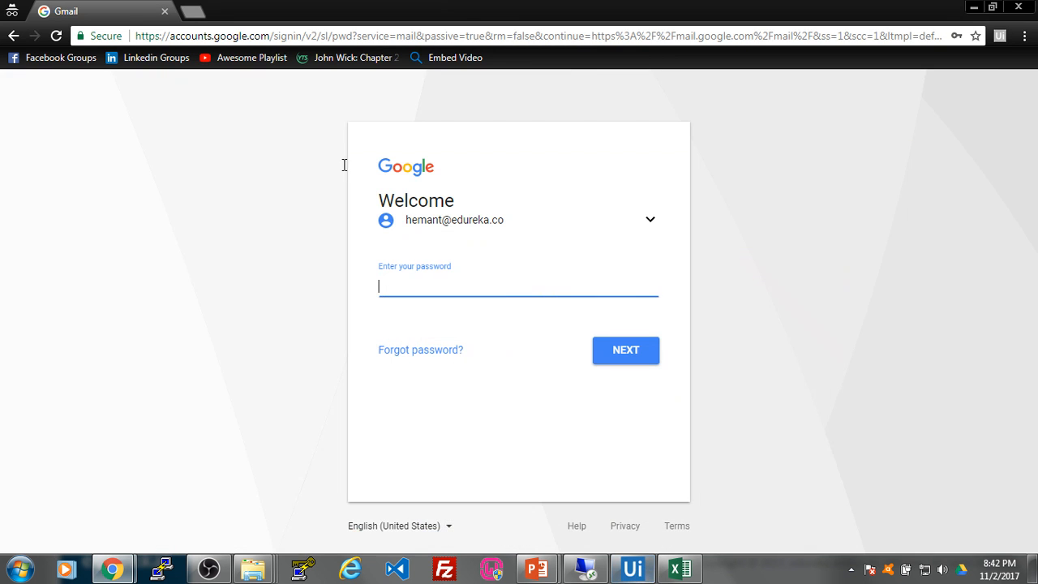
pyautogui.click(165, 11)
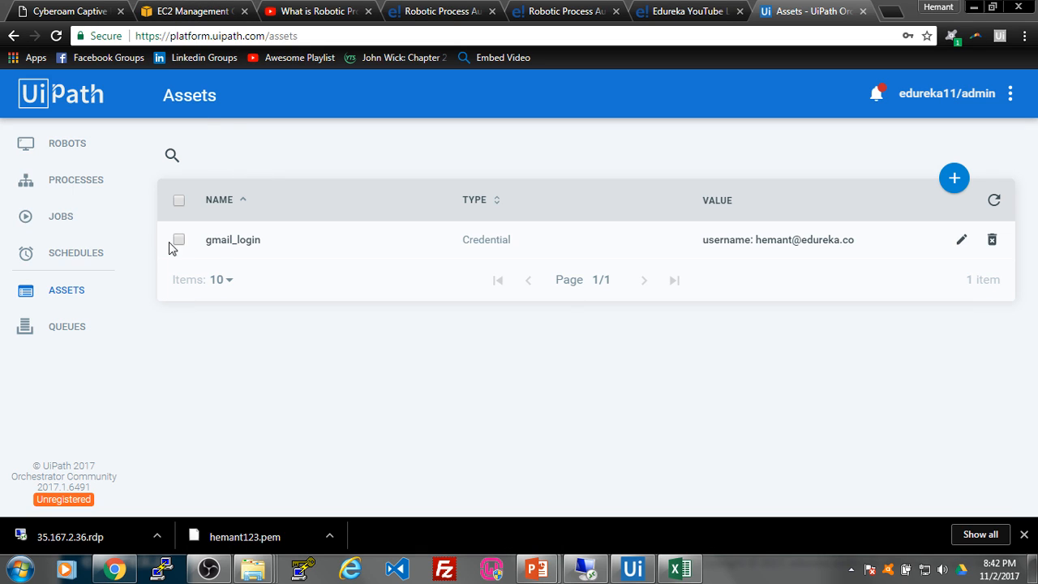
pyautogui.click(65, 184)
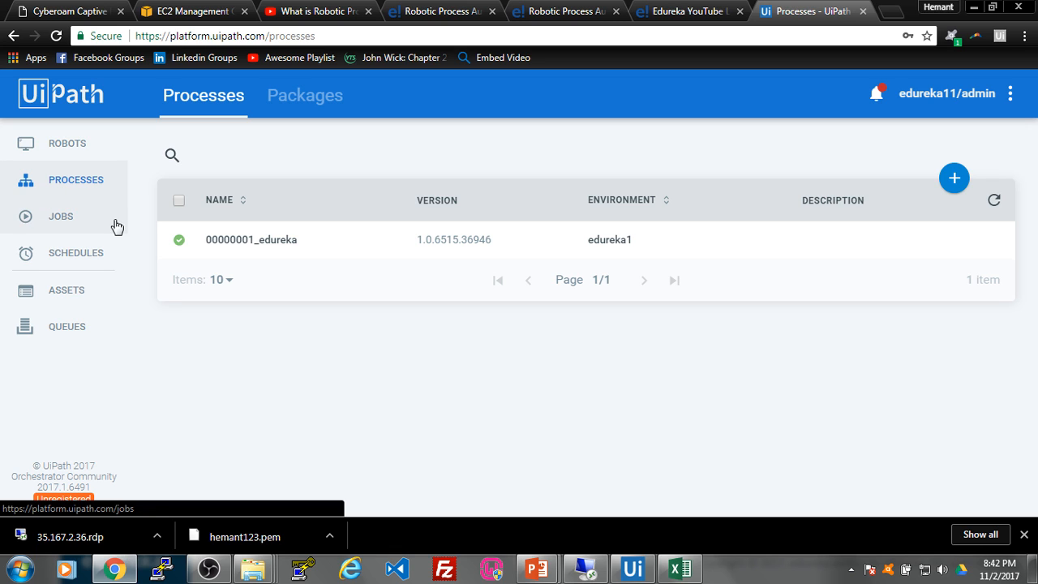
# Step: Switch process 00000001_edureka from version 1.0.6515.36946 to 1.0.6515.37257
pyautogui.moveTo(936, 238)
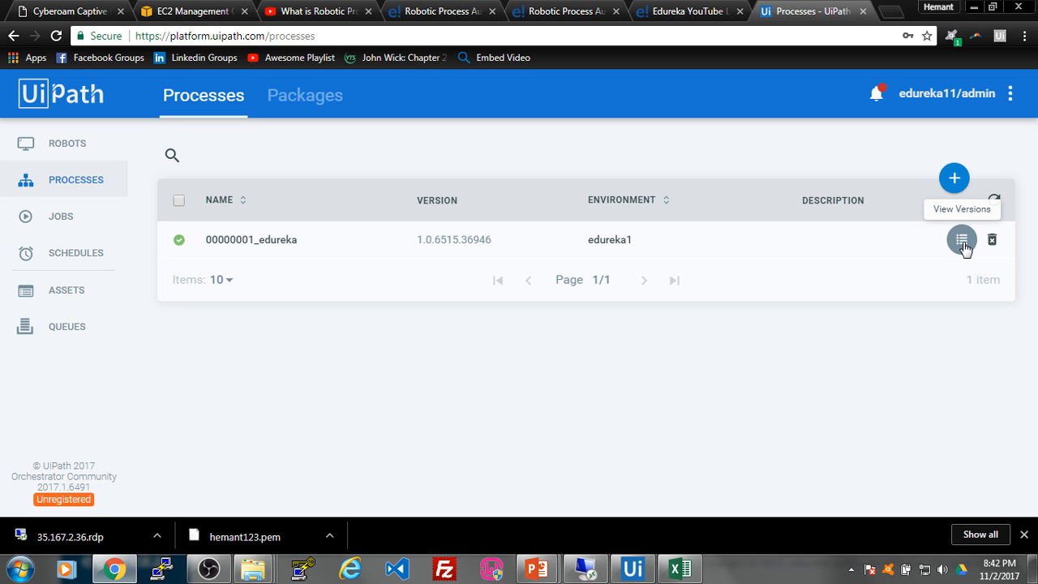
pyautogui.click(963, 241)
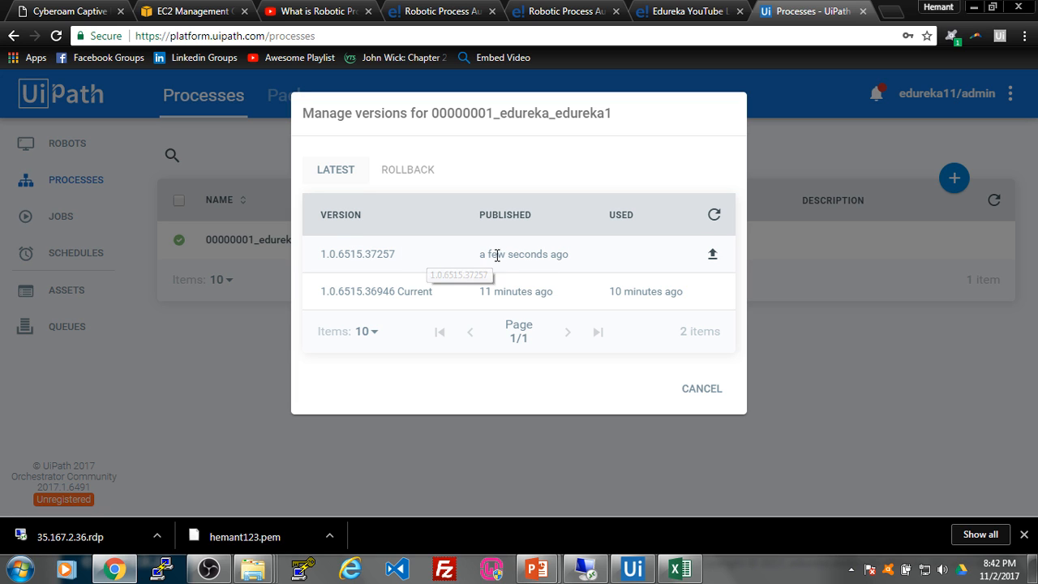
pyautogui.click(712, 255)
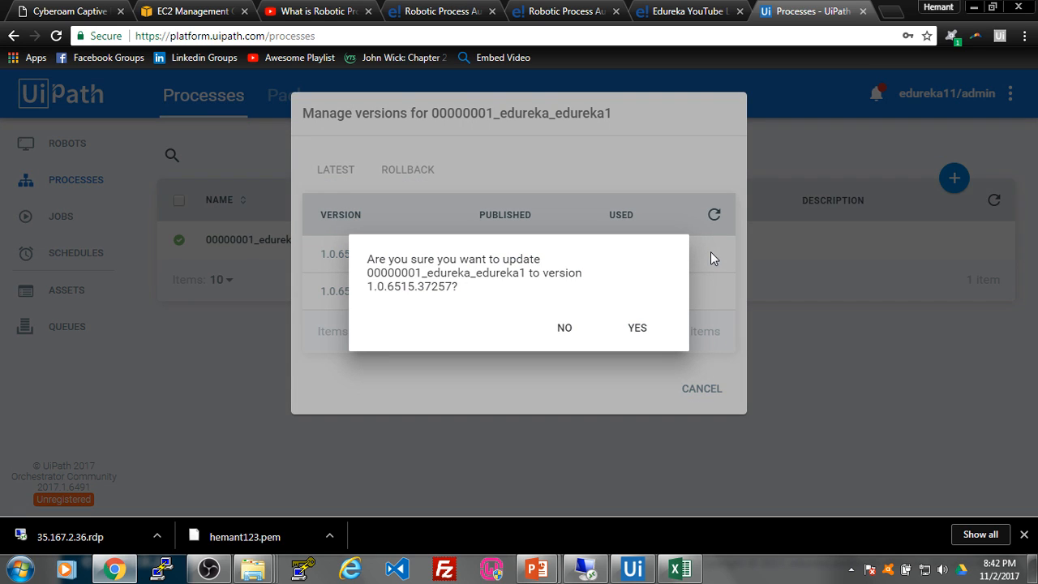
pyautogui.click(637, 329)
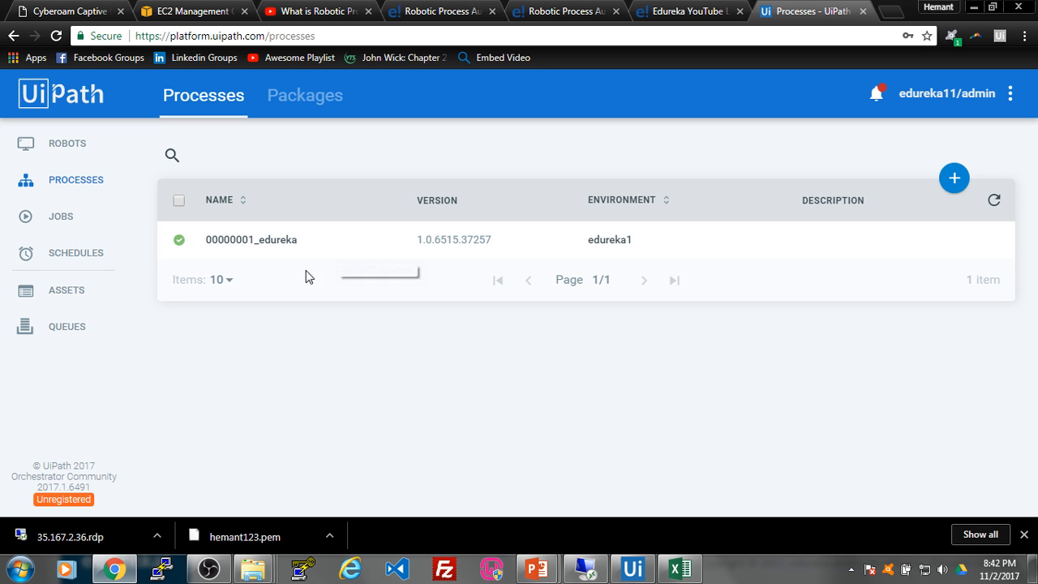
# Step: Start a job for 00000001_edureka_edureka1 on the AWS robot and watch it over remote desktop
pyautogui.click(84, 226)
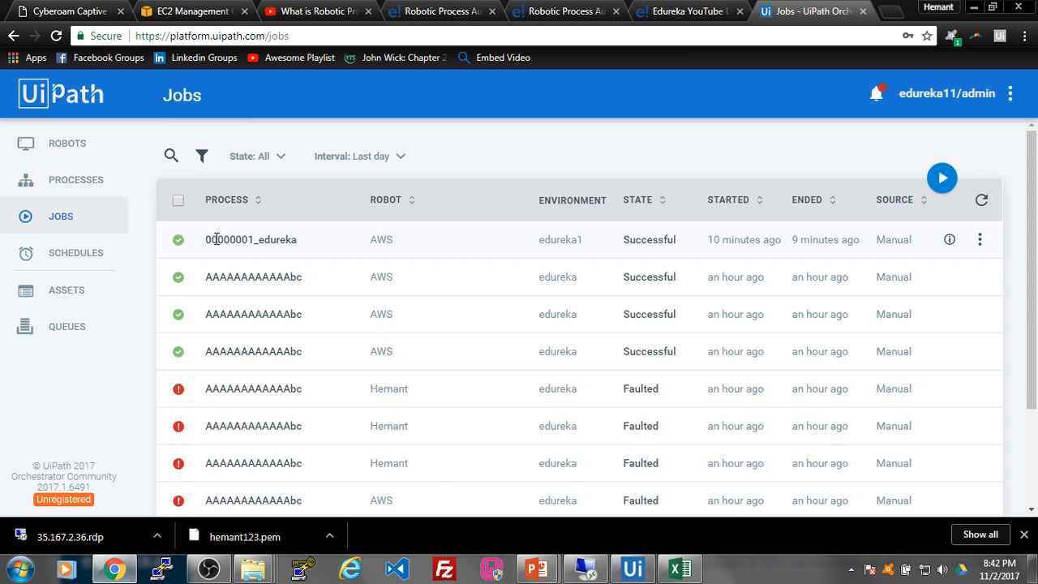
pyautogui.click(942, 179)
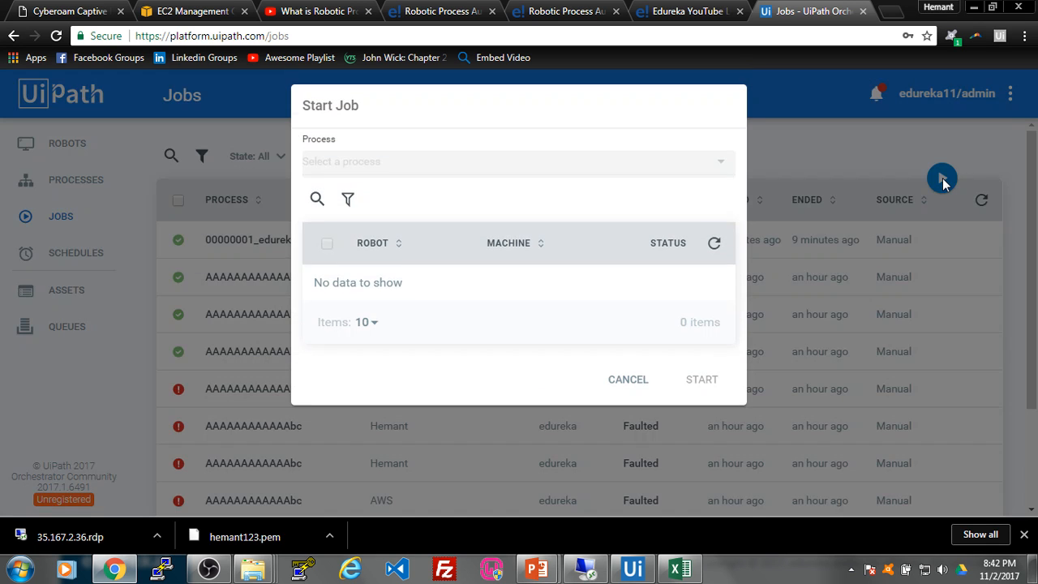
pyautogui.click(715, 172)
pyautogui.click(661, 199)
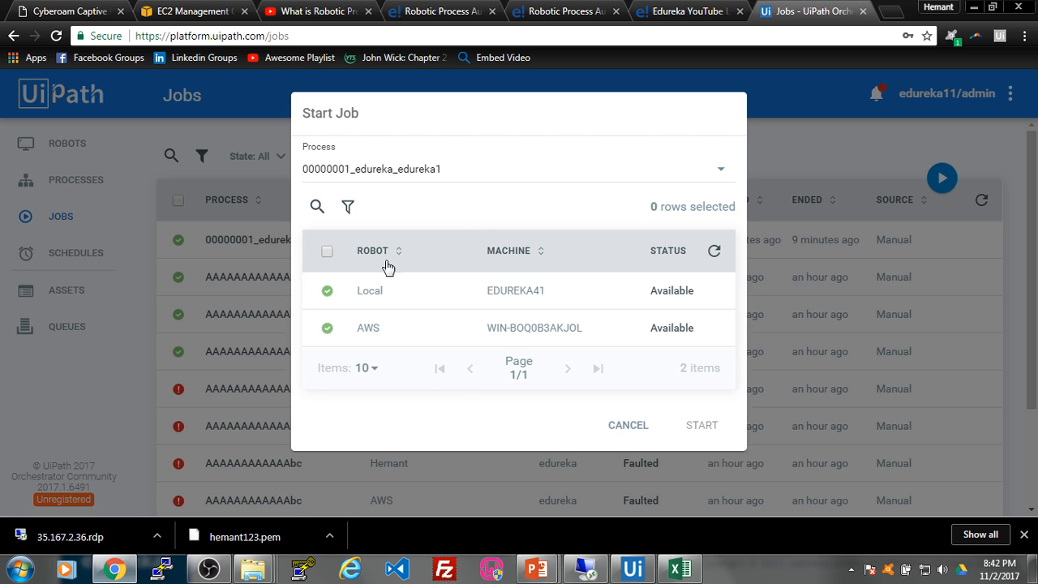
pyautogui.click(327, 329)
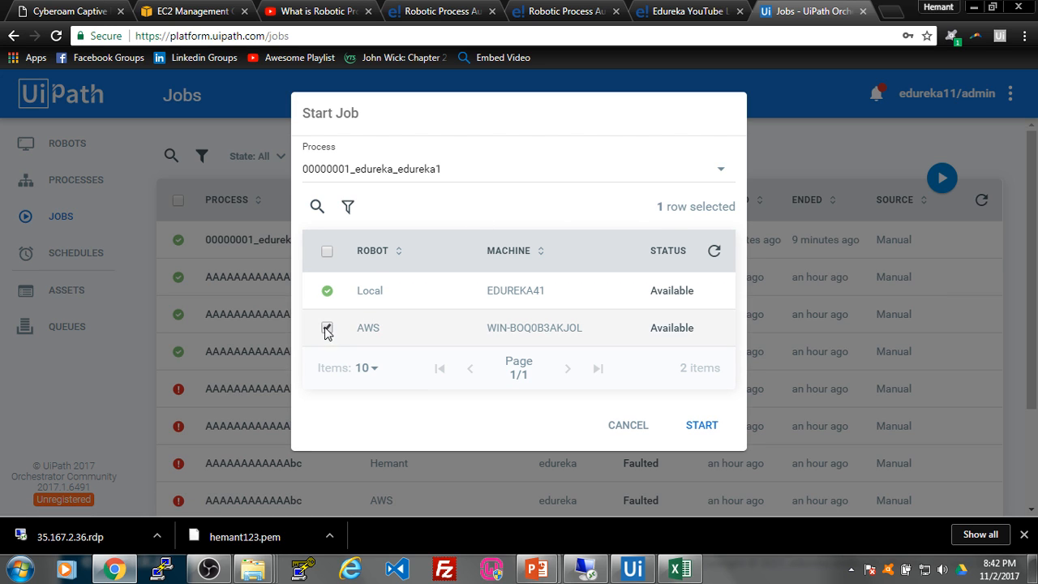
pyautogui.click(704, 428)
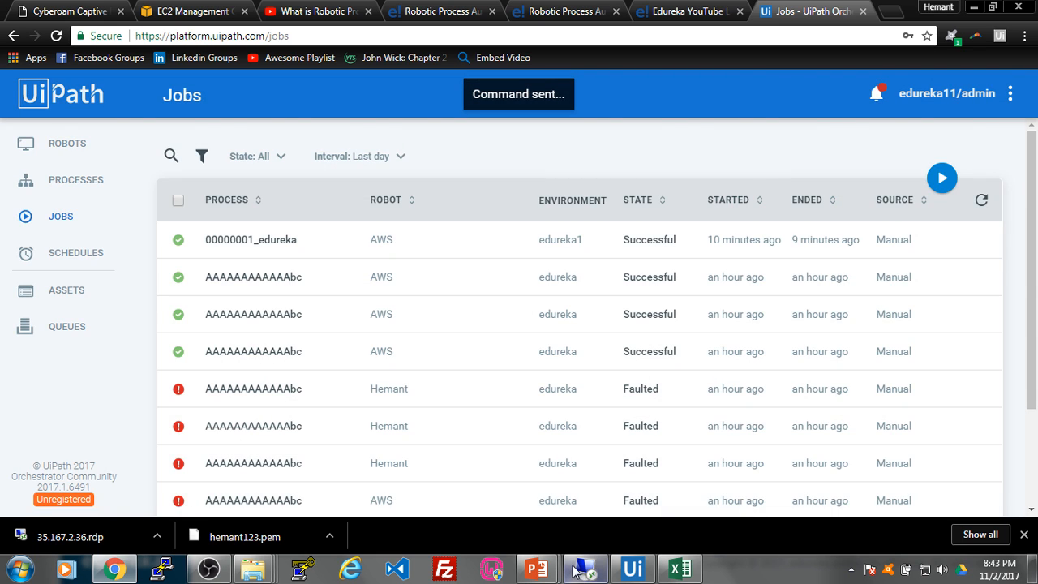
pyautogui.click(576, 570)
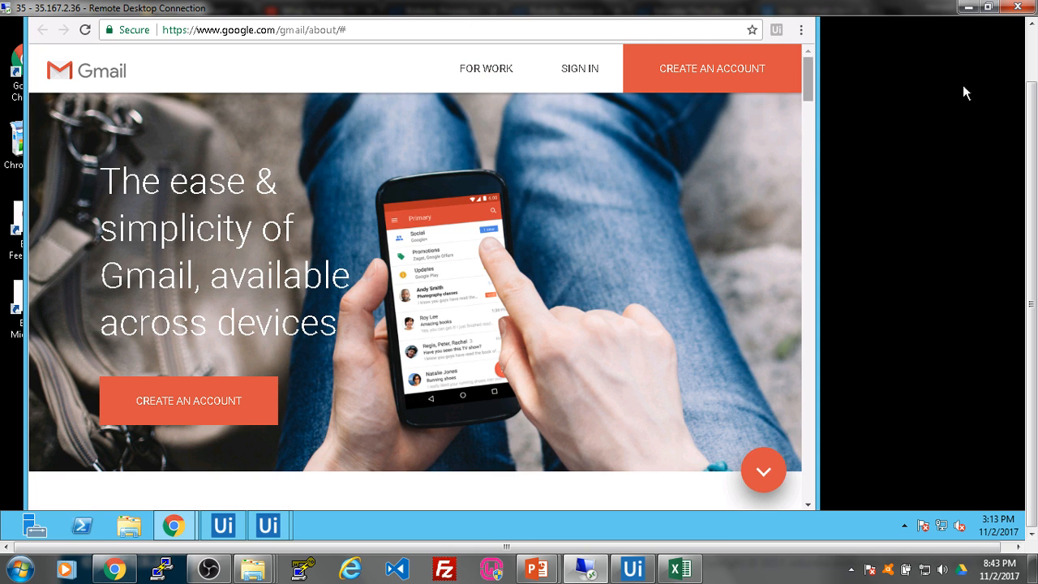
# Step: Close the remote machine's Gmail browser window and bring Chrome's Flipkart page forward
pyautogui.moveTo(1031, 121); pyautogui.dragTo(1032, 68)
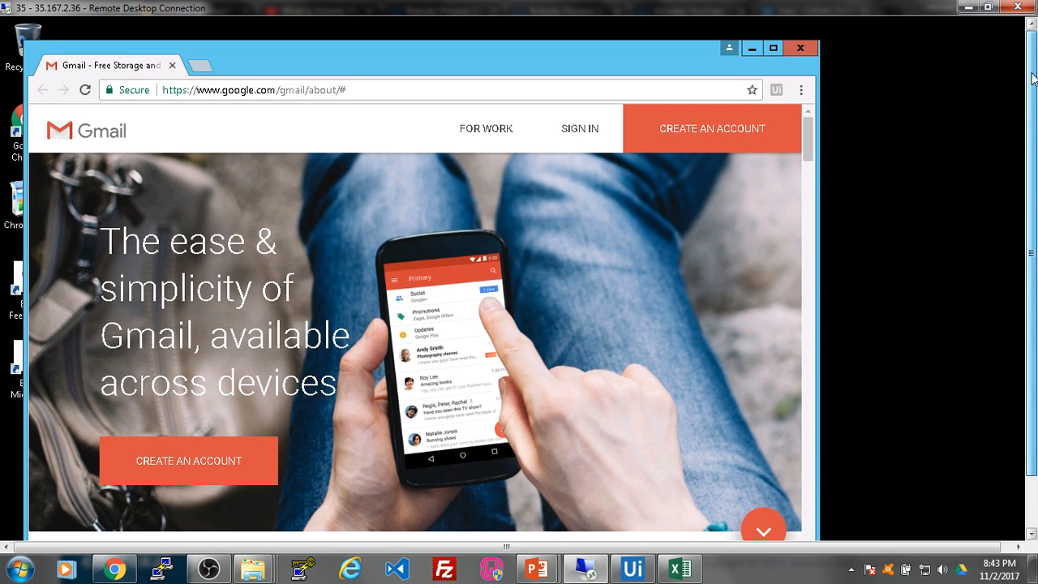
pyautogui.click(574, 39)
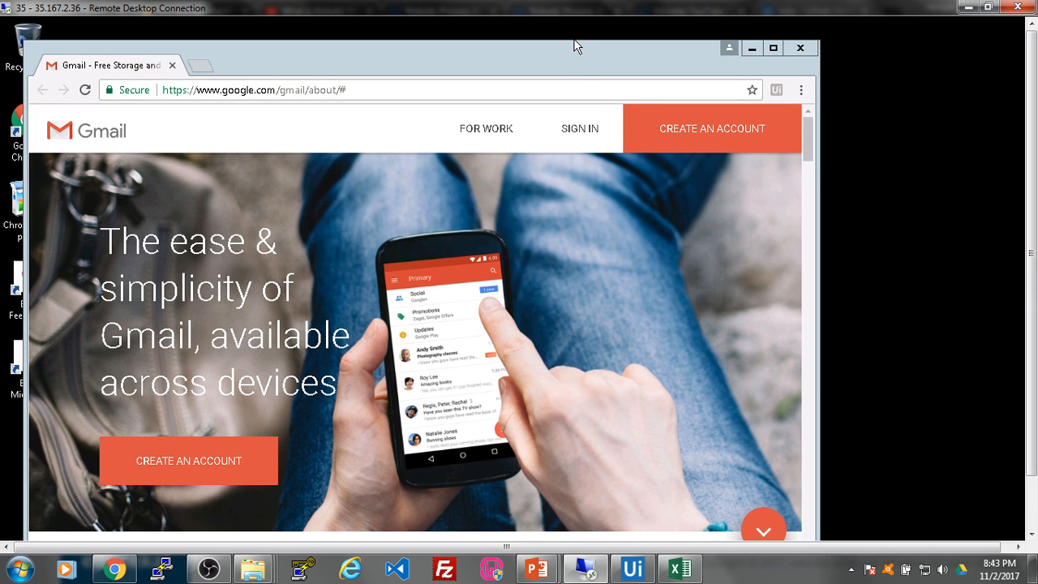
pyautogui.click(800, 50)
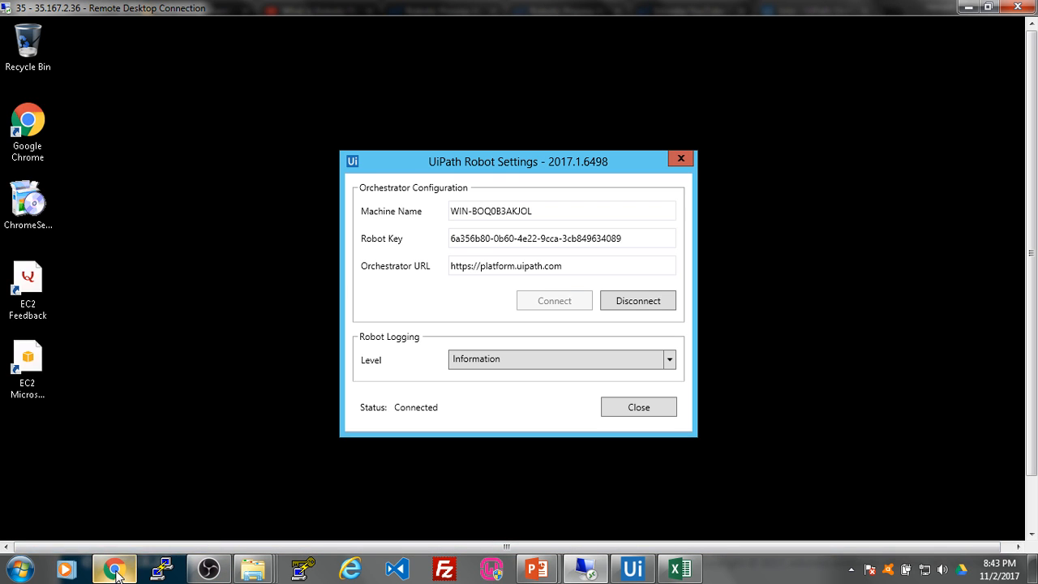
pyautogui.moveTo(121, 572)
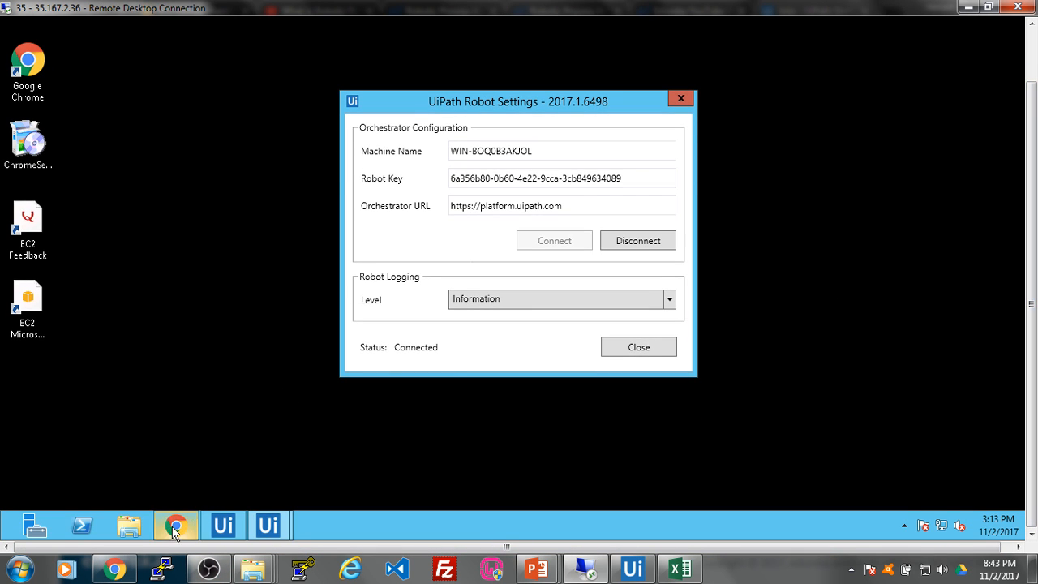
pyautogui.click(174, 529)
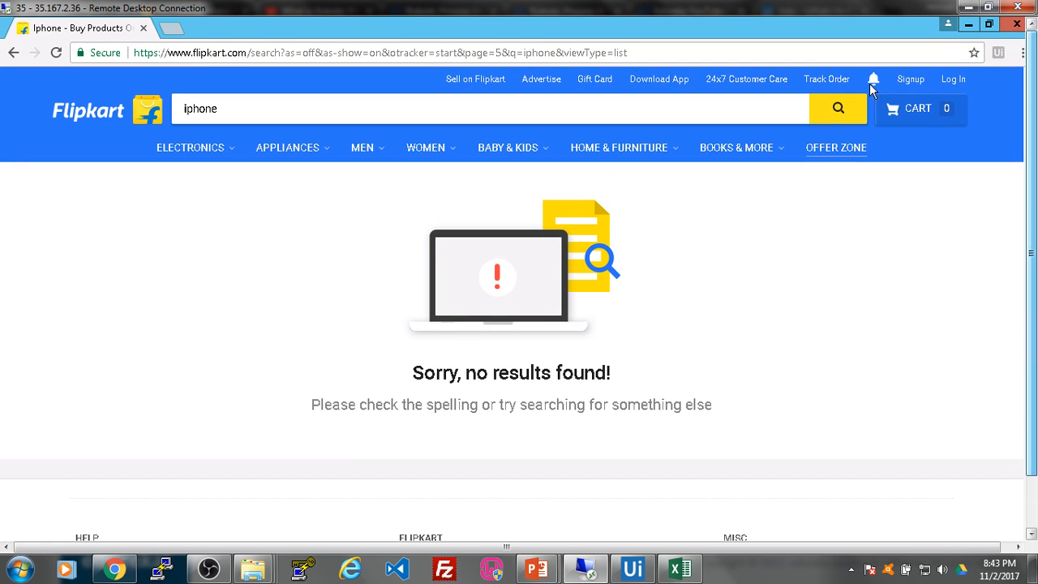
# Step: Load mail.google.com, continue to Google's sign-in page, and open a blank tab beside it
pyautogui.click(432, 54)
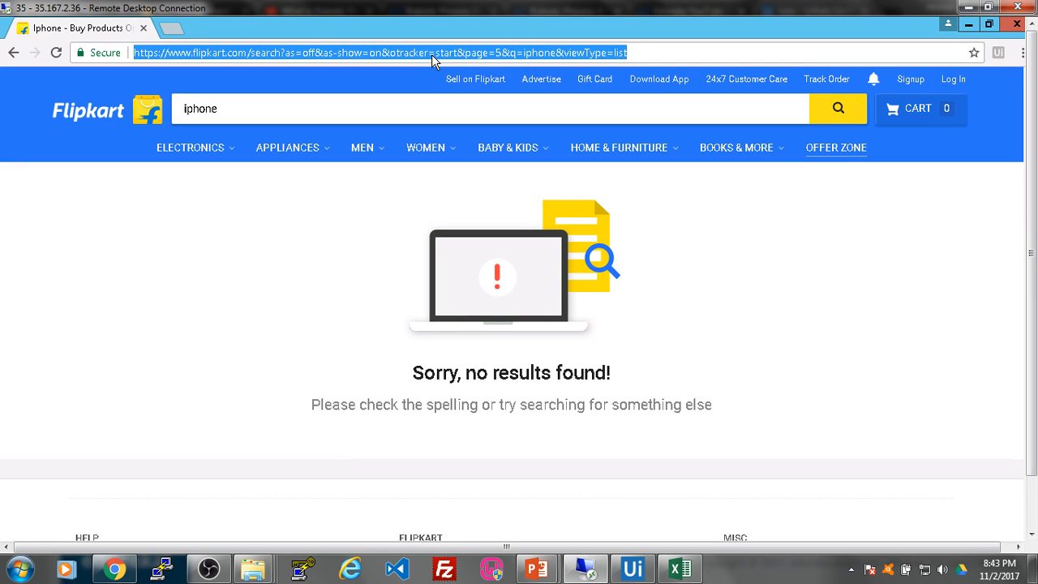
pyautogui.write('mail')
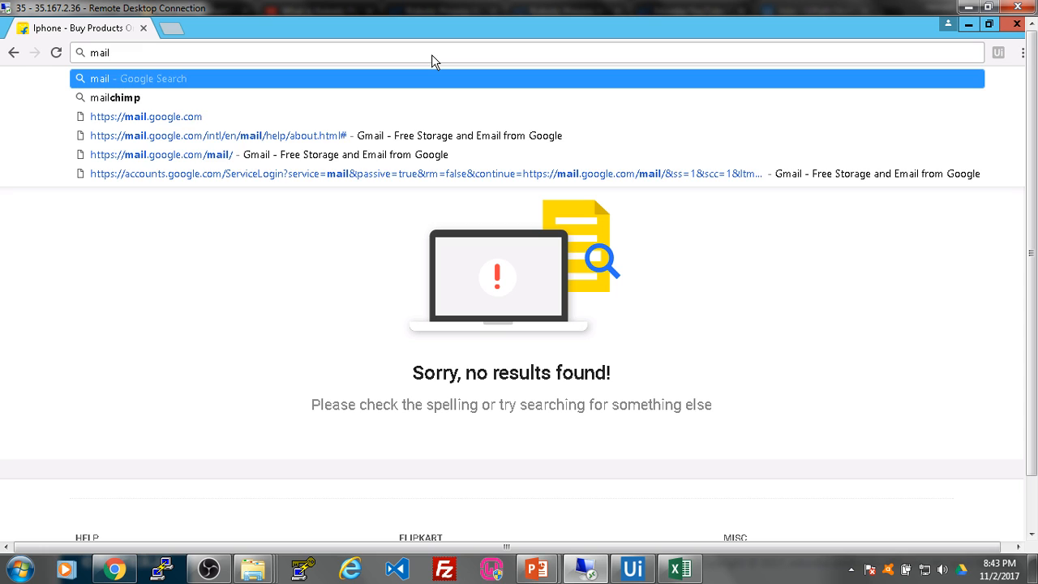
pyautogui.write('.google.co')
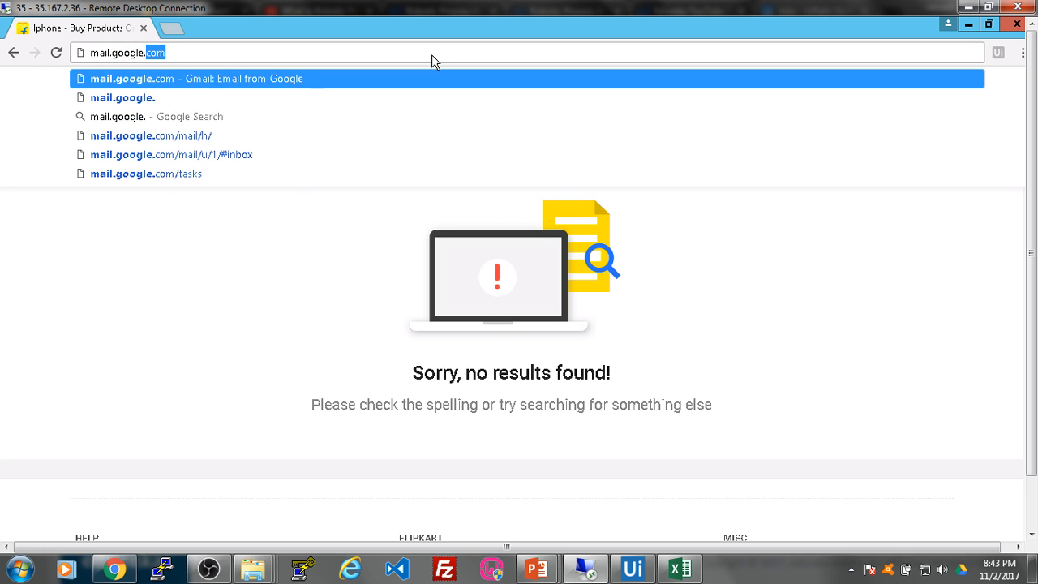
pyautogui.write('m')
pyautogui.press('Return')
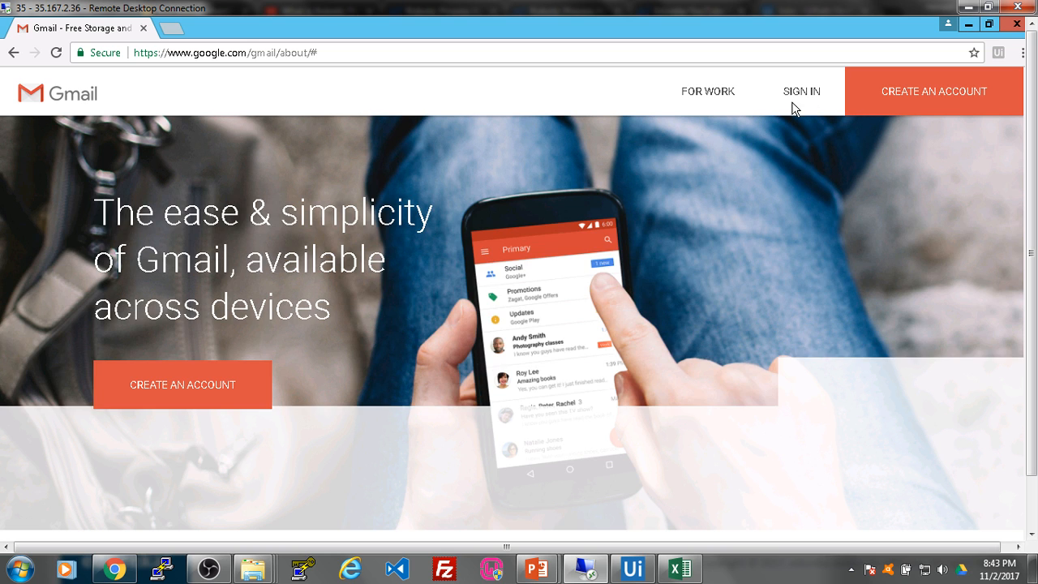
pyautogui.click(802, 99)
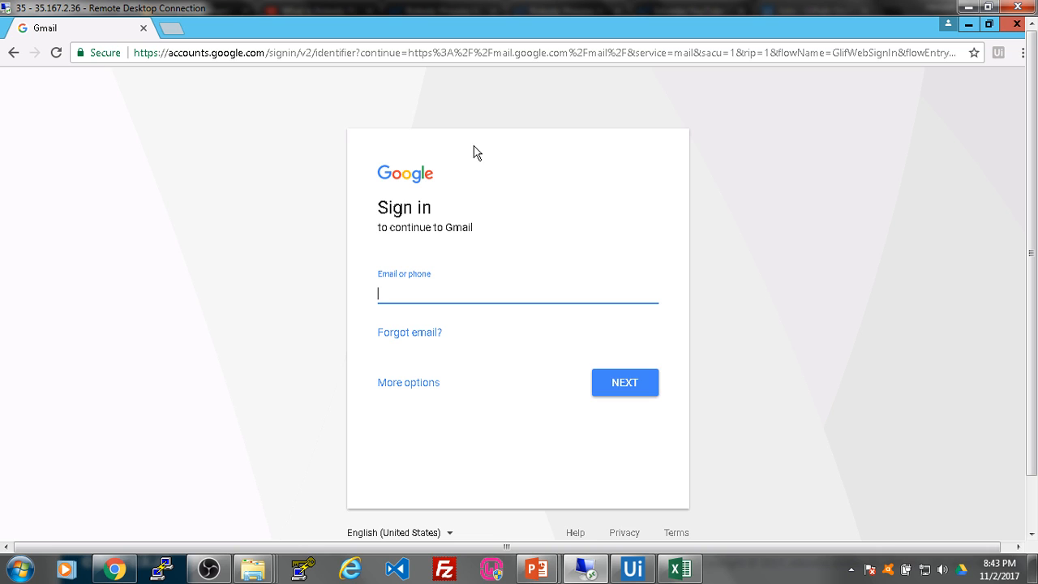
pyautogui.moveTo(304, 49); pyautogui.dragTo(712, 52)
pyautogui.click(406, 95)
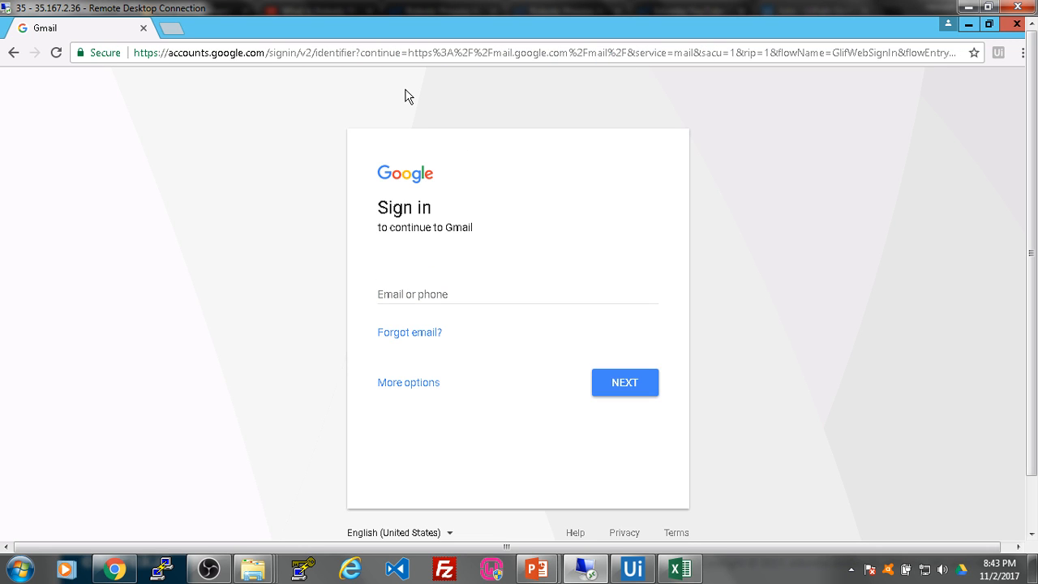
pyautogui.click(322, 55)
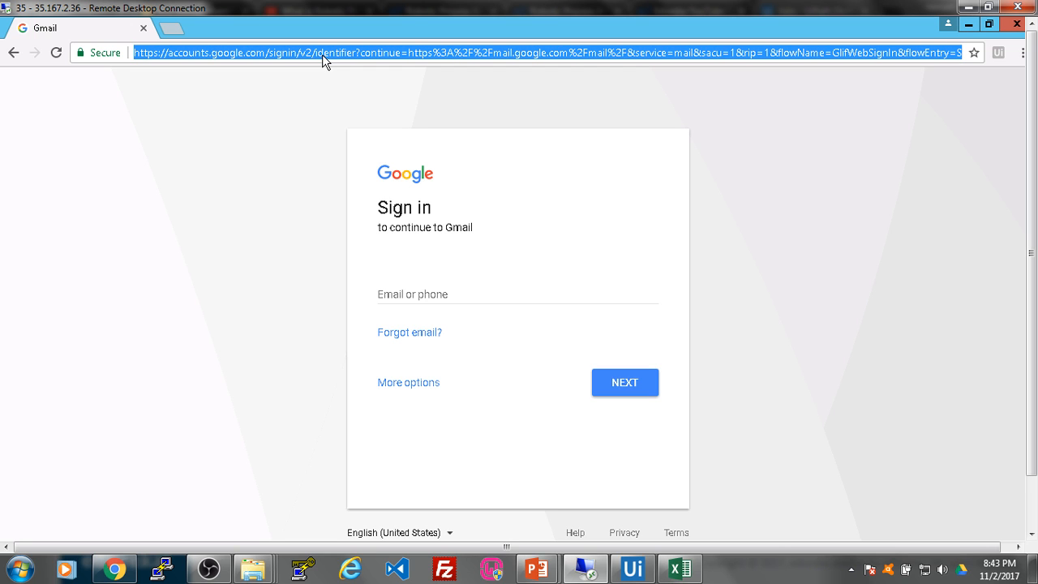
pyautogui.click(170, 27)
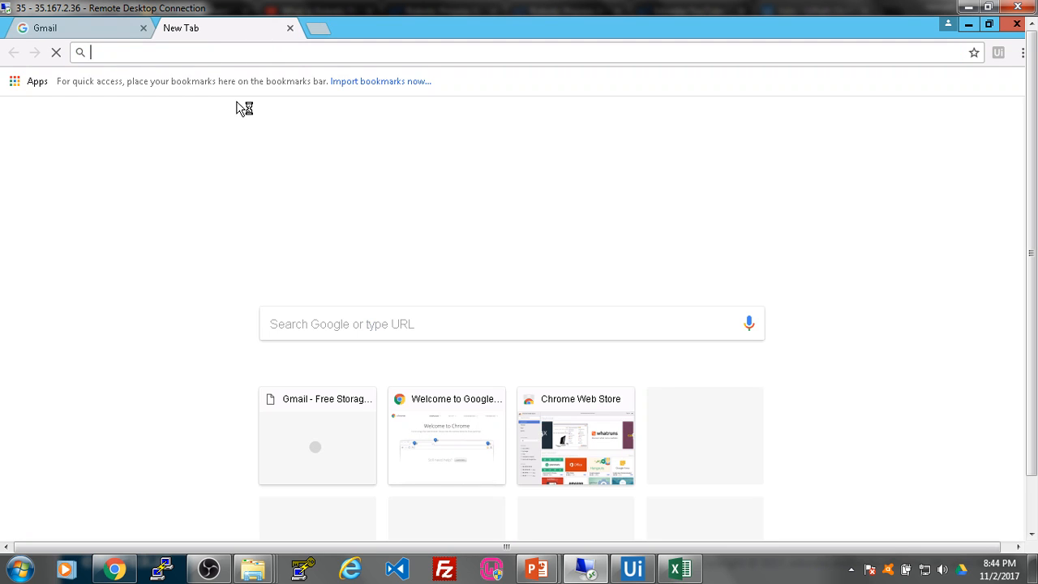
pyautogui.write('gmail.com')
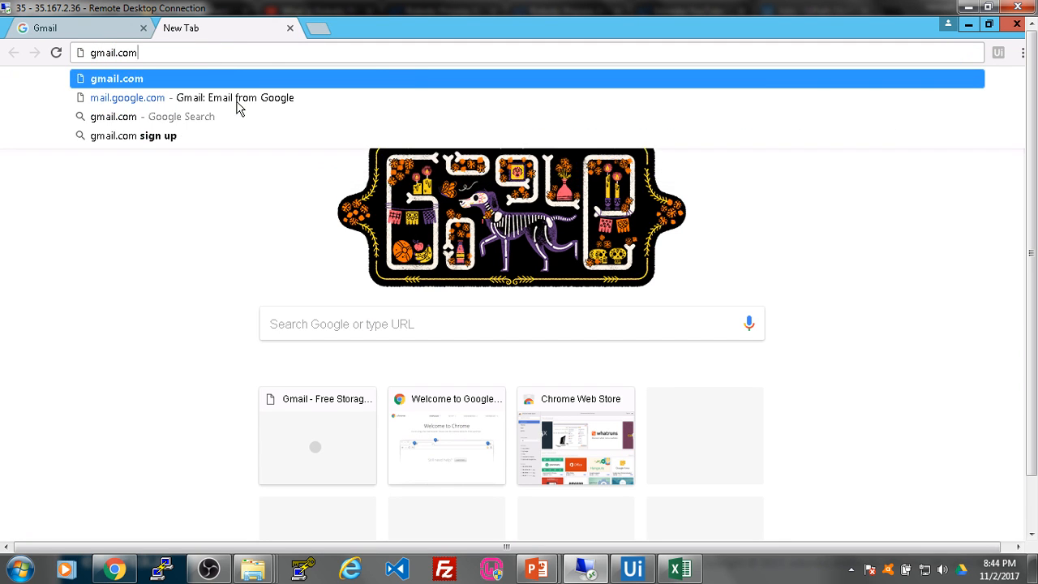
pyautogui.press('Return')
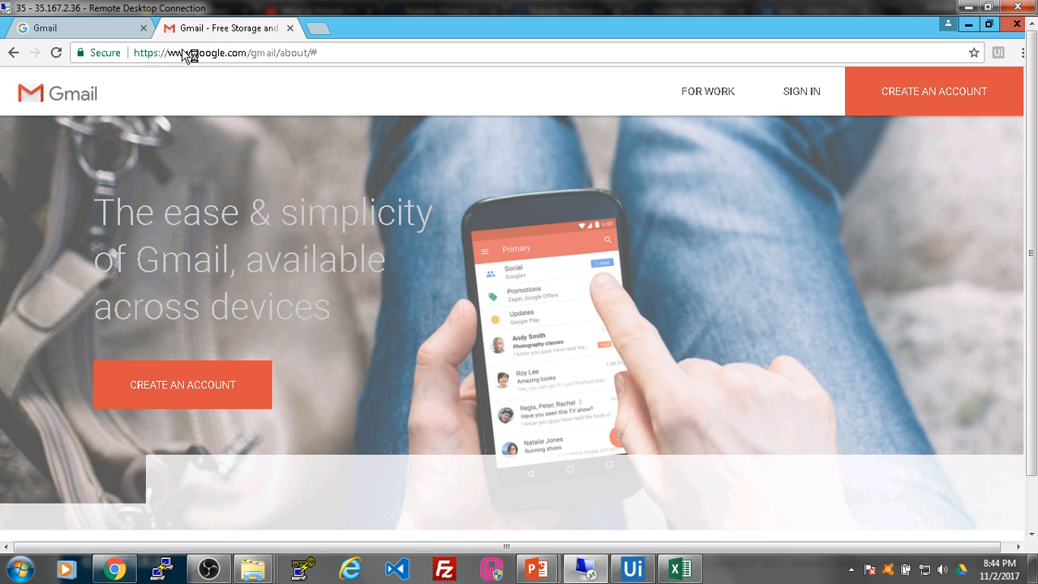
pyautogui.hotkey('ctrl', 'w')
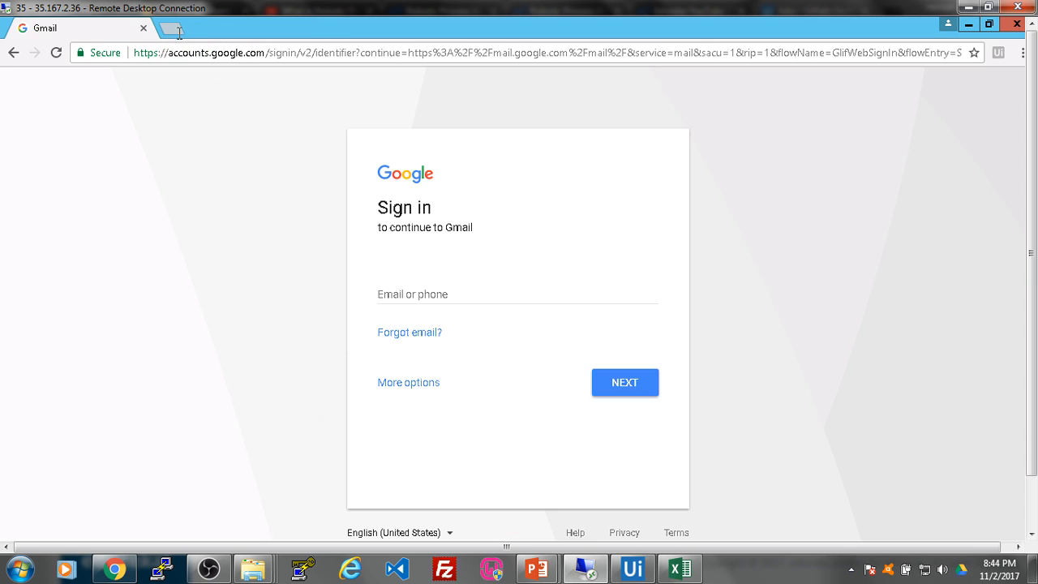
pyautogui.click(178, 34)
pyautogui.write('gmia')
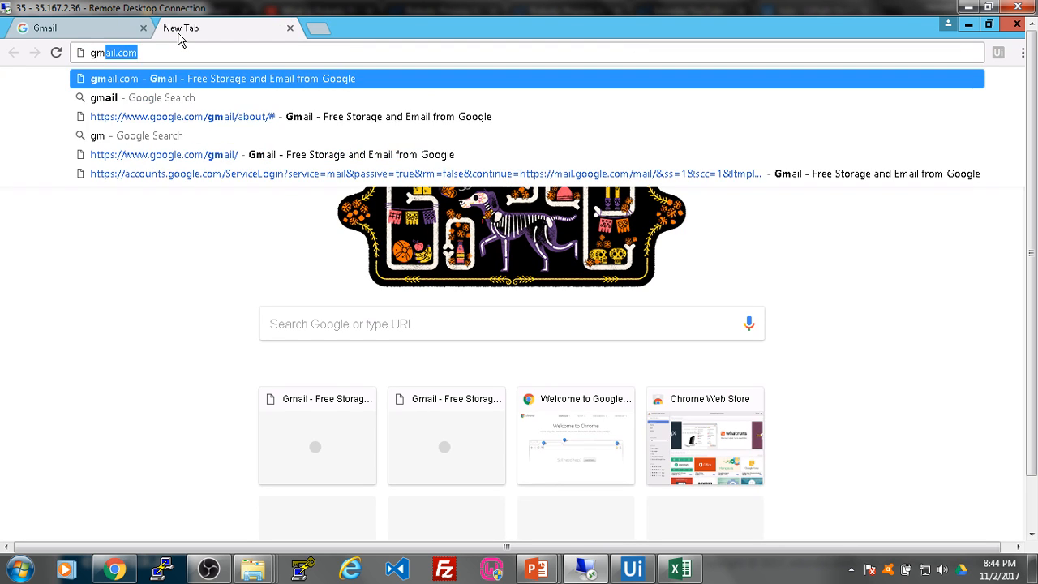
pyautogui.press('BackSpace')
pyautogui.press('BackSpace')
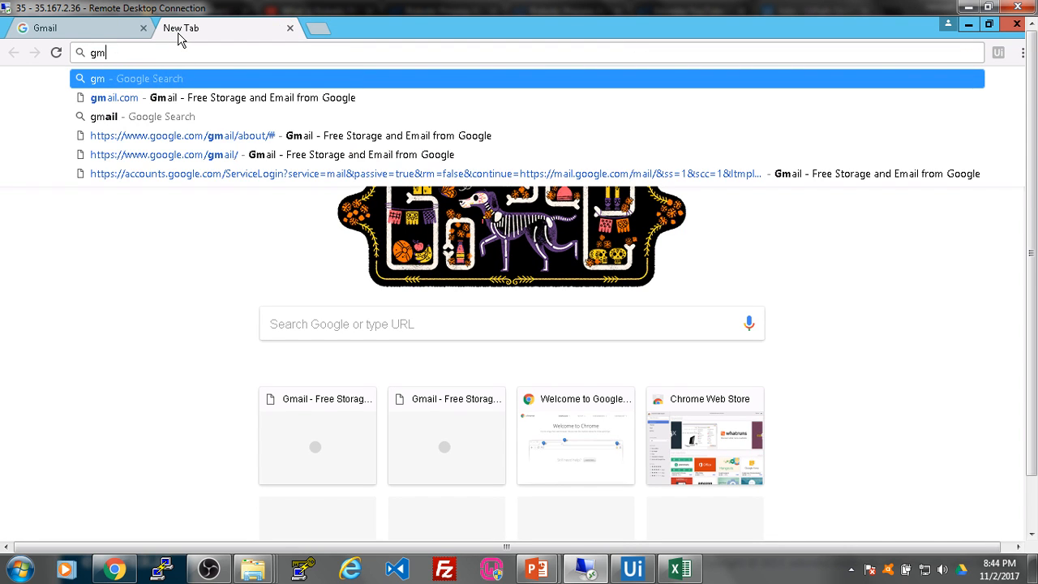
pyautogui.write('ail.c')
pyautogui.press('Return')
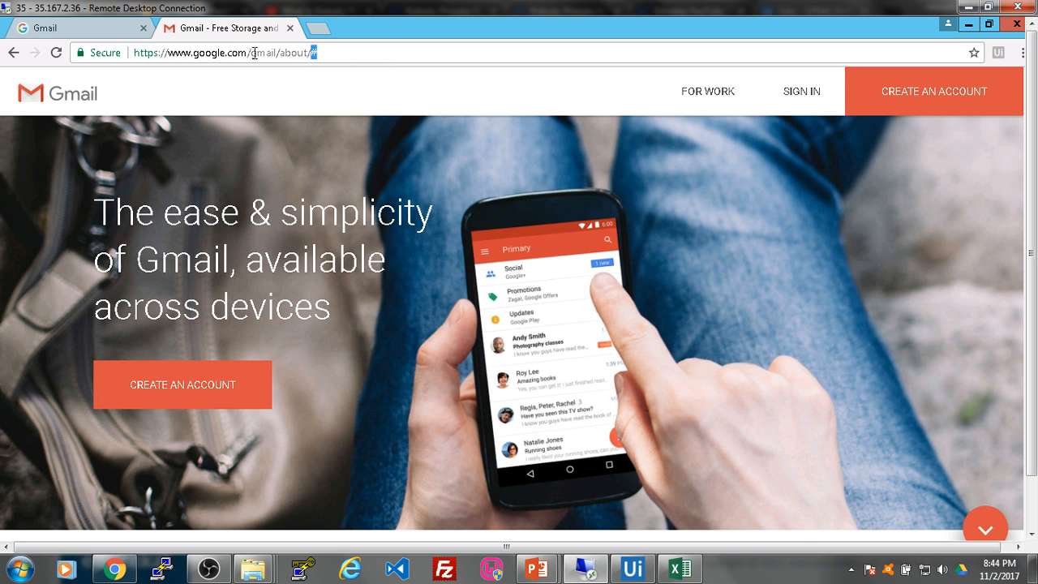
pyautogui.moveTo(254, 52); pyautogui.dragTo(118, 53)
pyautogui.hotkey('ctrl', 'c')
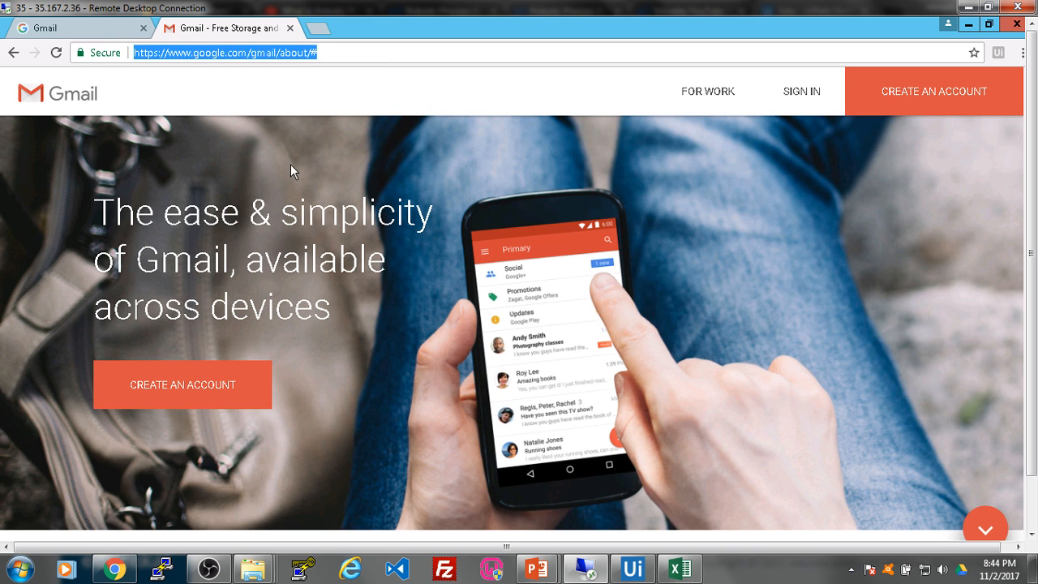
pyautogui.click(634, 571)
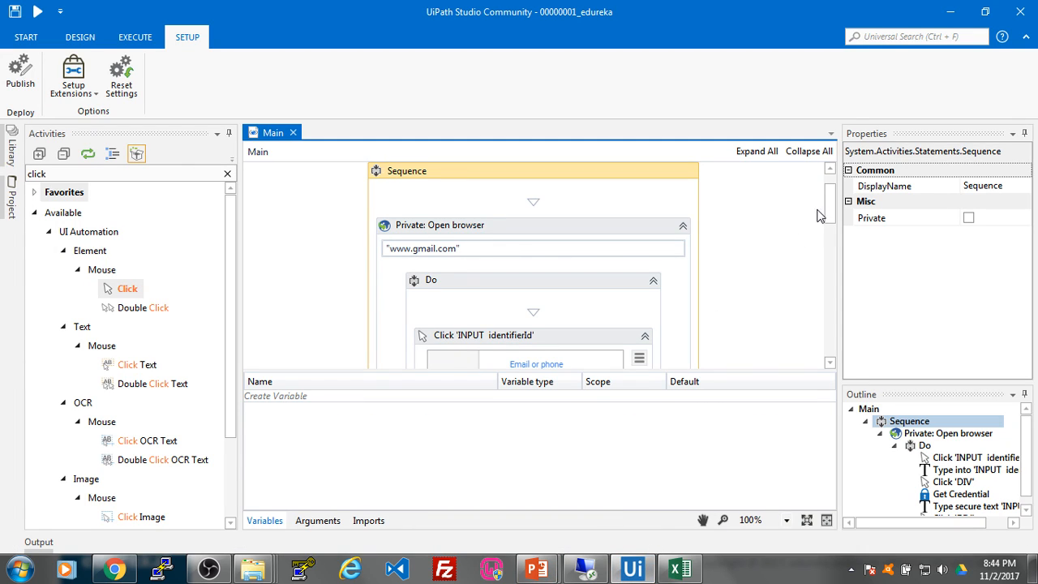
pyautogui.moveTo(830, 212); pyautogui.dragTo(832, 217)
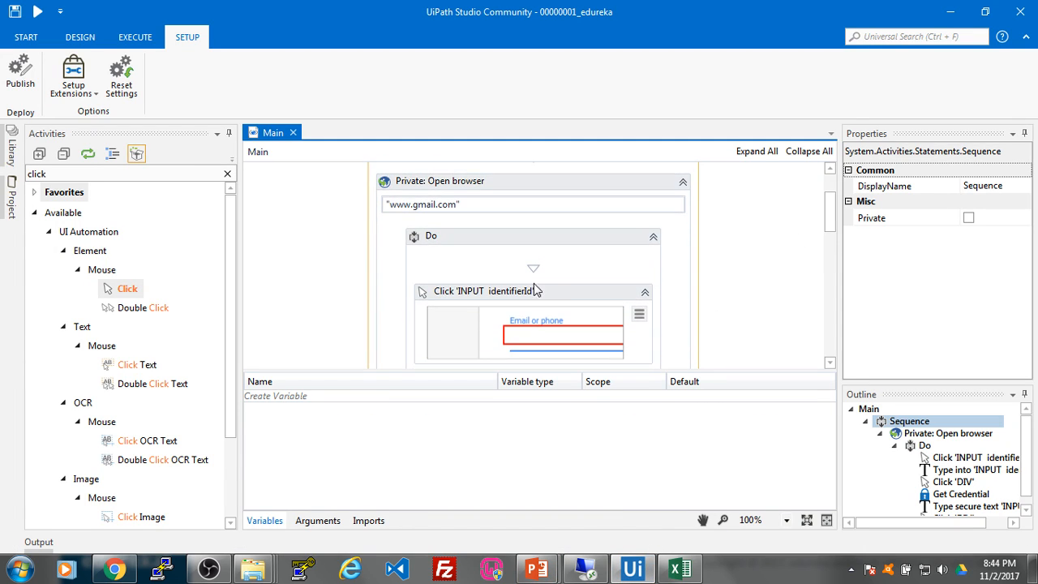
pyautogui.click(449, 208)
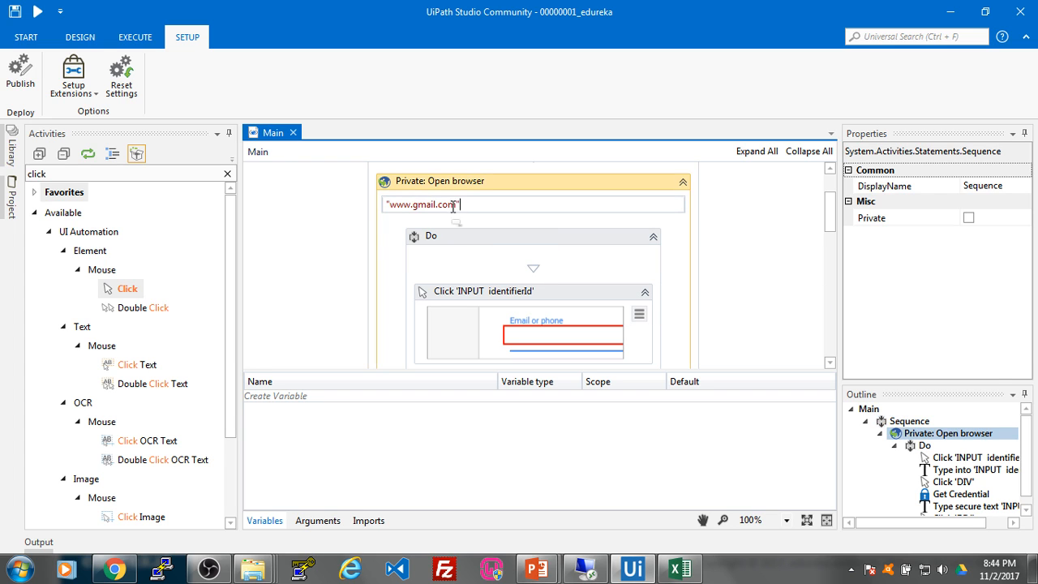
pyautogui.moveTo(457, 205); pyautogui.dragTo(420, 206)
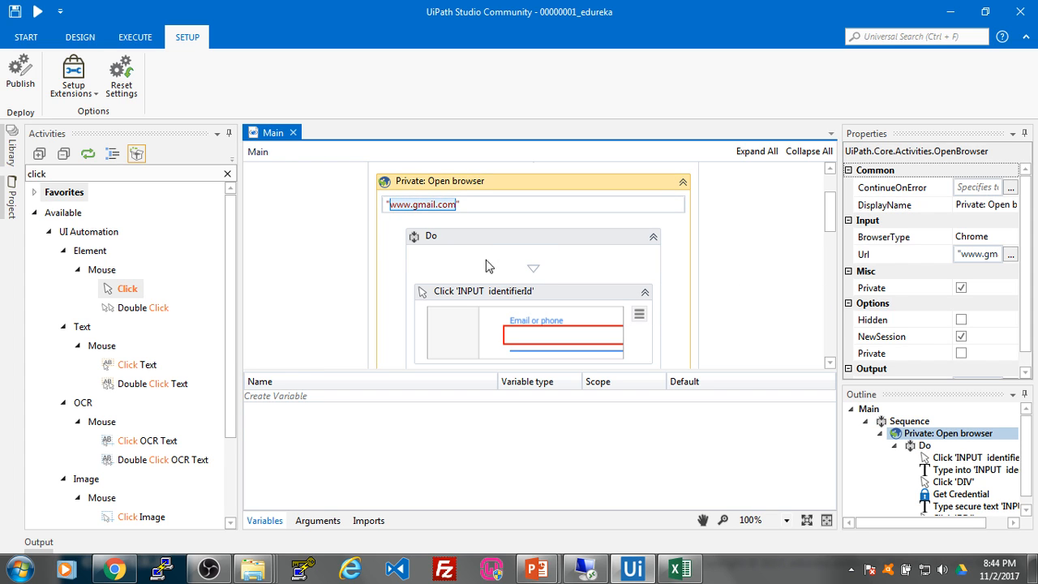
pyautogui.hotkey('ctrl', 'v')
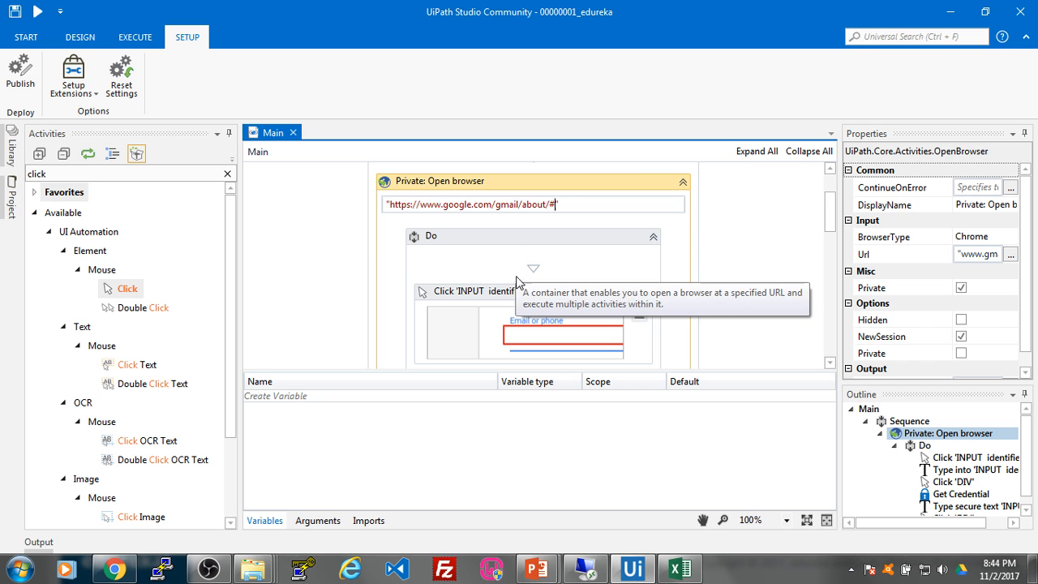
# Step: Test the Gmail about URL in a new Chrome incognito window, then return to Studio
pyautogui.rightClick(115, 569)
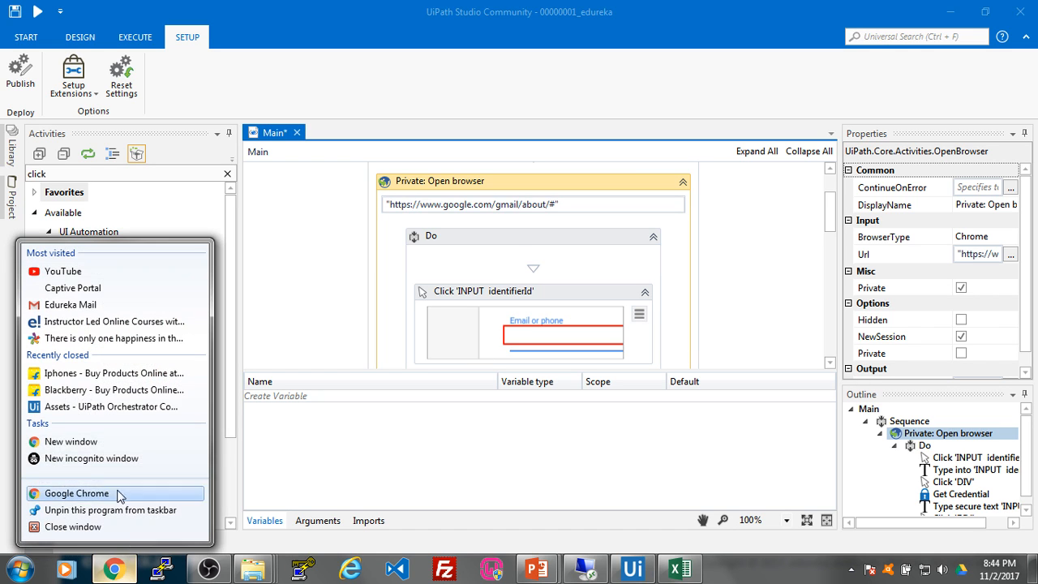
pyautogui.click(109, 459)
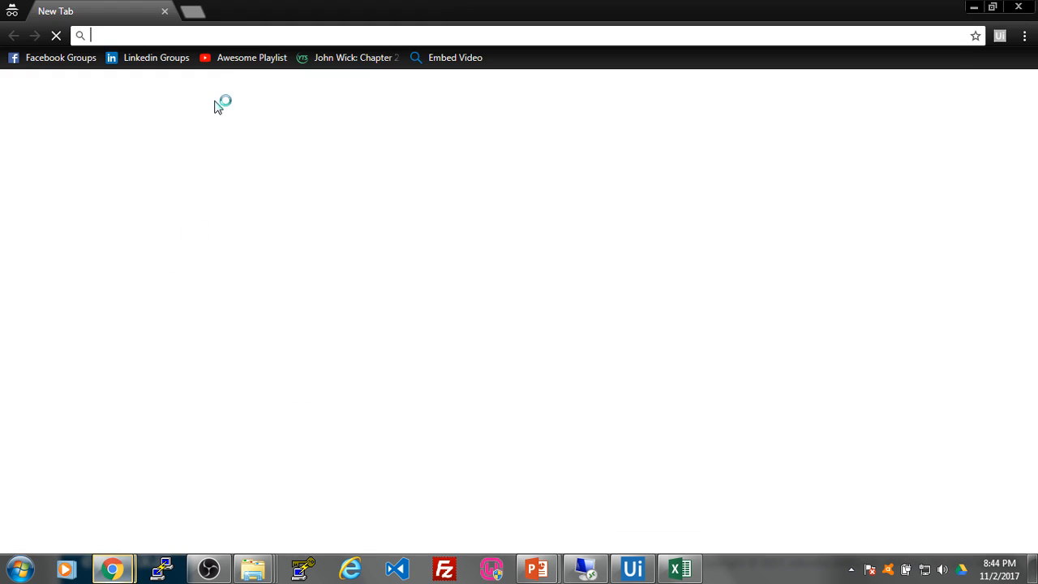
pyautogui.hotkey('ctrl', 'v')
pyautogui.press('Return')
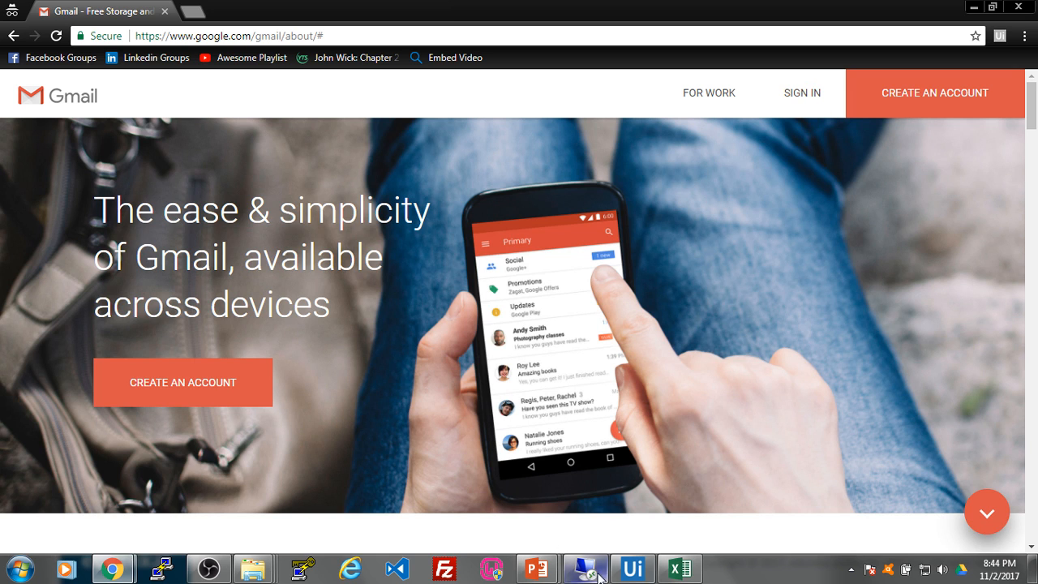
pyautogui.click(632, 568)
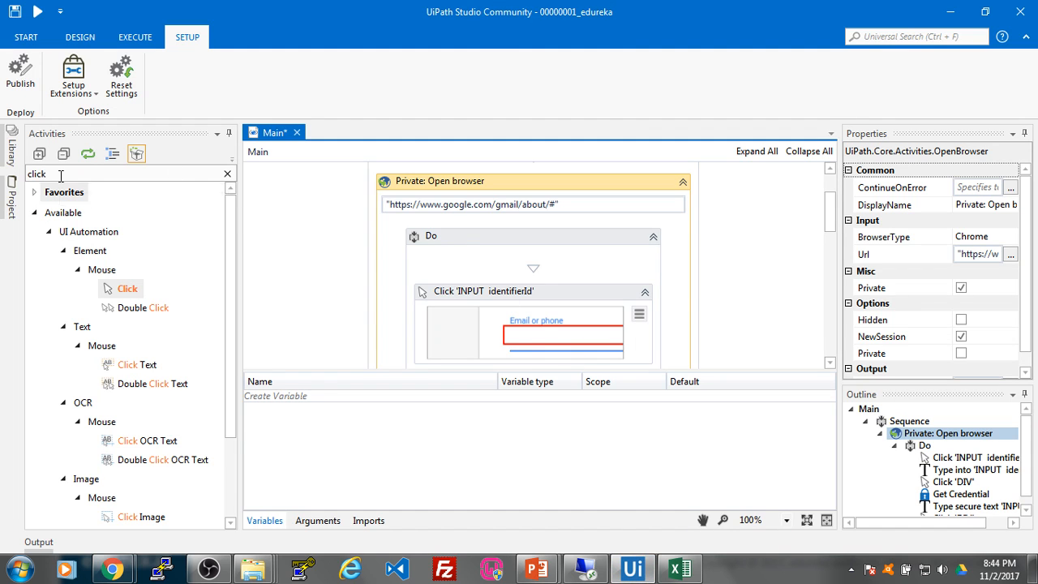
# Step: Add a Click activity at the top of the Do sequence targeting Gmail's SIGN IN link
pyautogui.moveTo(128, 289); pyautogui.dragTo(556, 280)
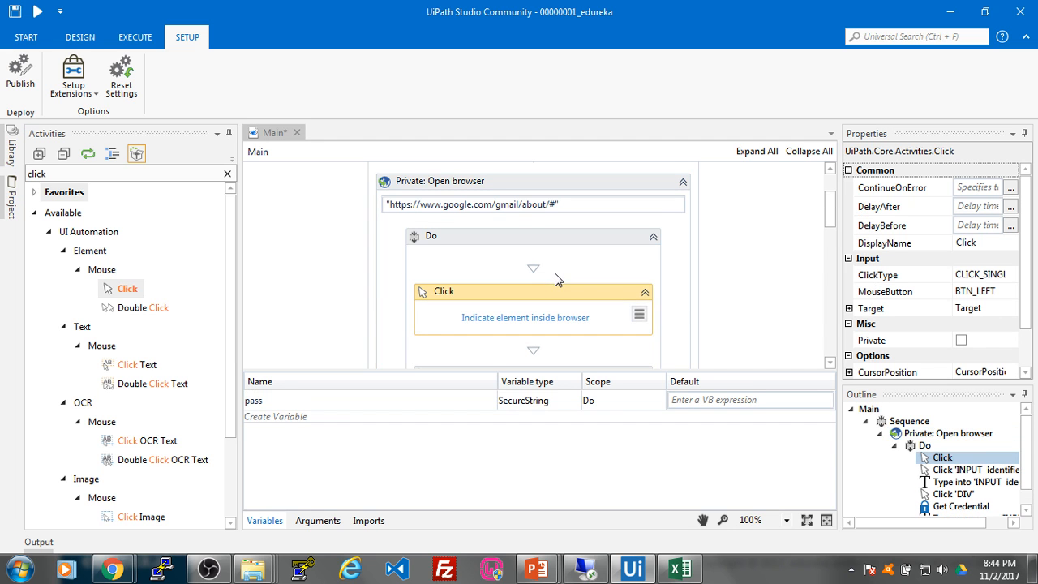
pyautogui.click(556, 322)
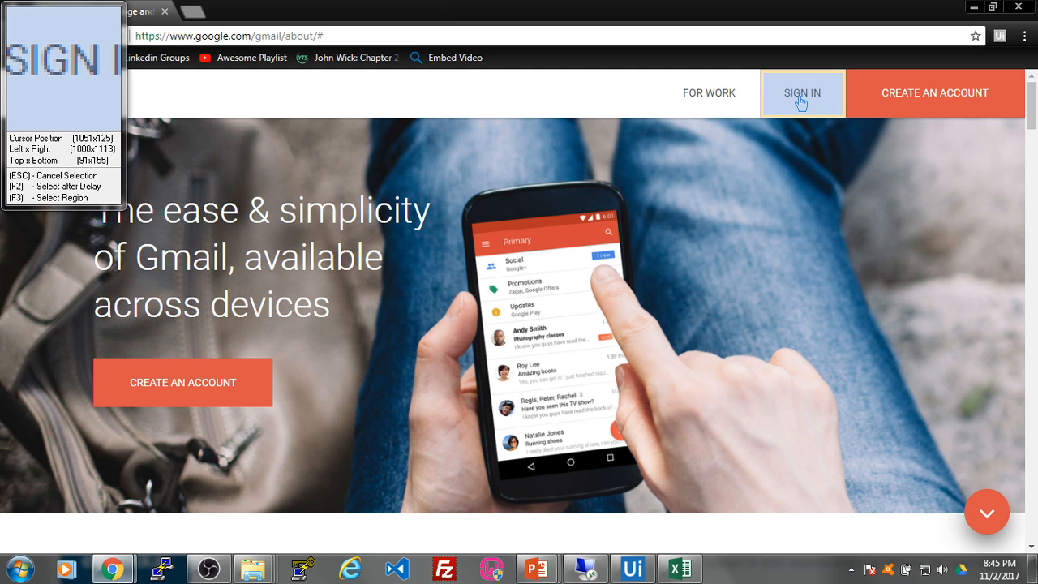
pyautogui.click(801, 102)
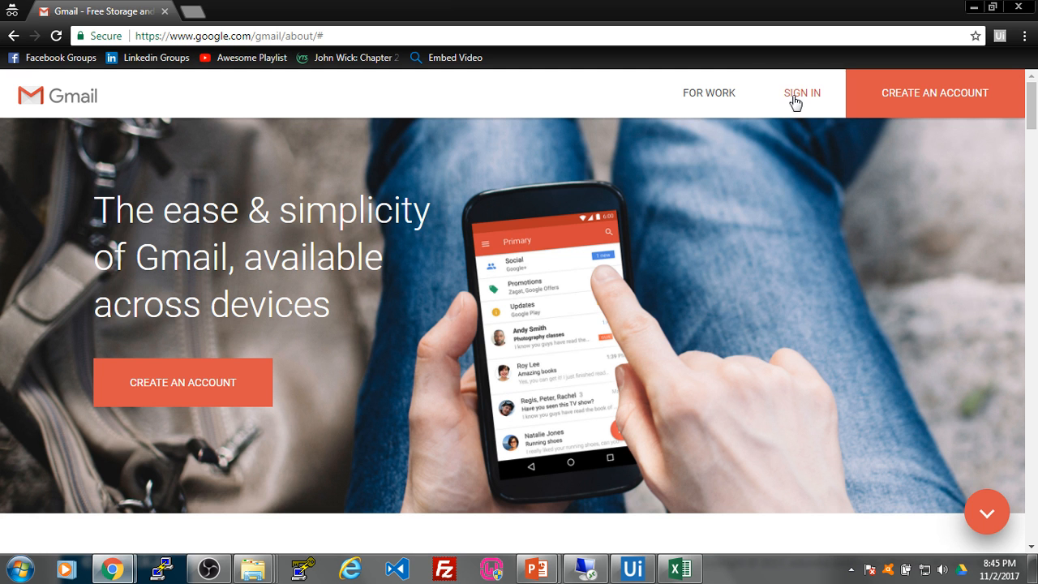
pyautogui.click(795, 101)
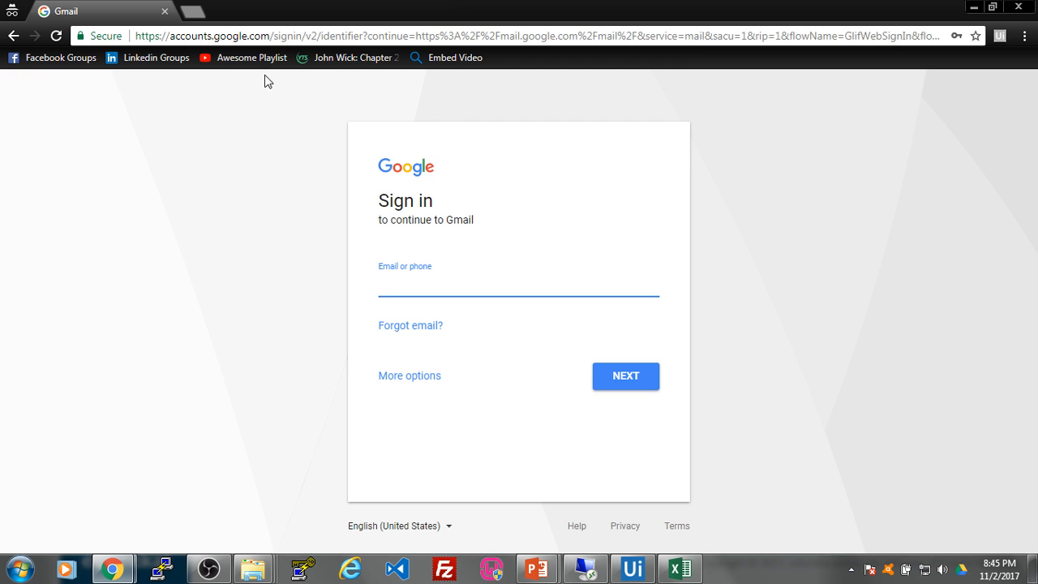
pyautogui.click(634, 570)
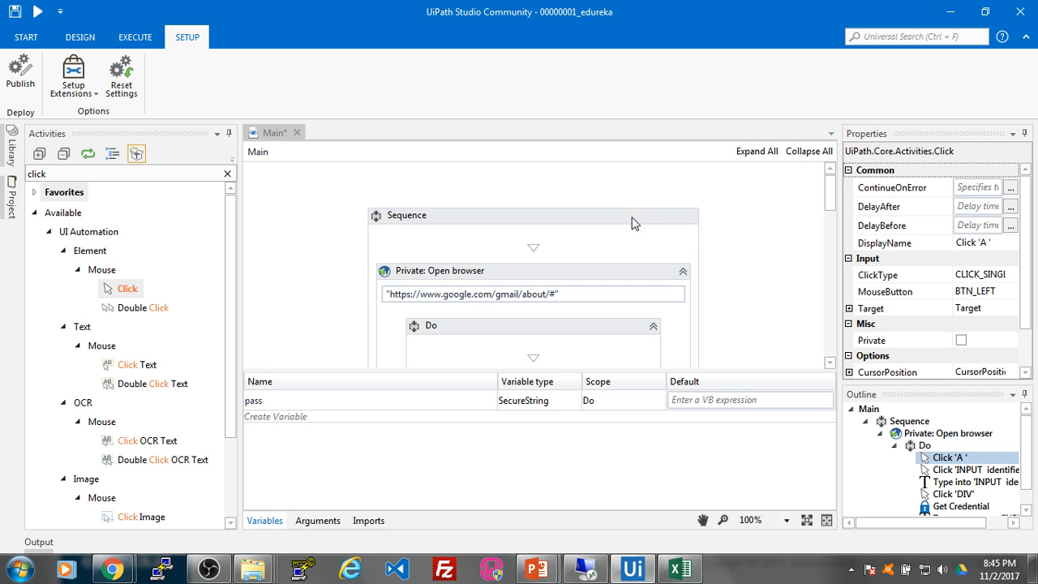
# Step: Publish the Sequence as package 1.0.6515.37360 and bring up Orchestrator's Jobs page in Chrome
pyautogui.moveTo(831, 195)
pyautogui.mouseDown()
pyautogui.moveTo(833, 217)
pyautogui.moveTo(833, 194)
pyautogui.mouseUp()
pyautogui.click(593, 218)
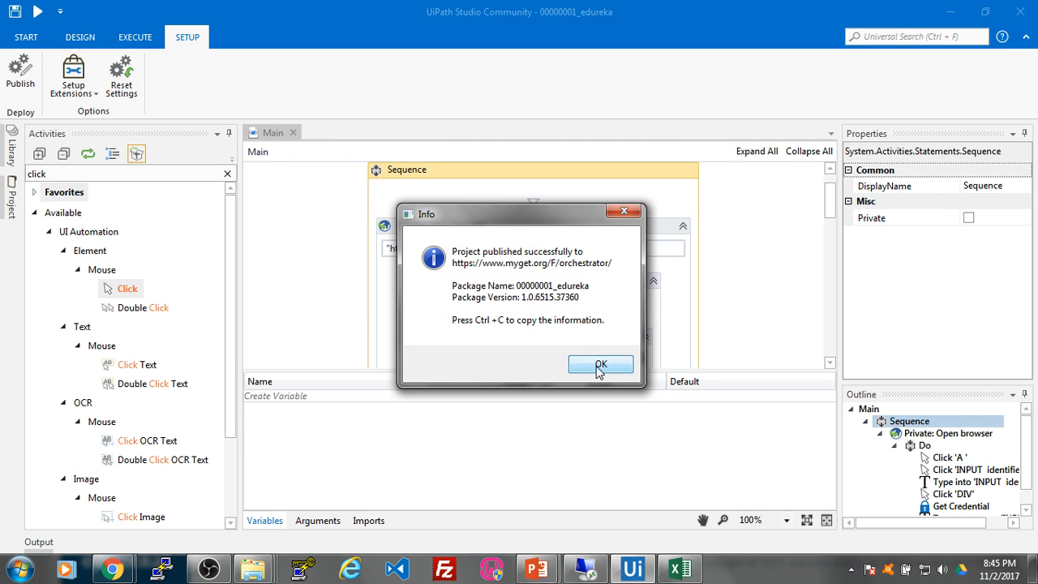
pyautogui.click(600, 366)
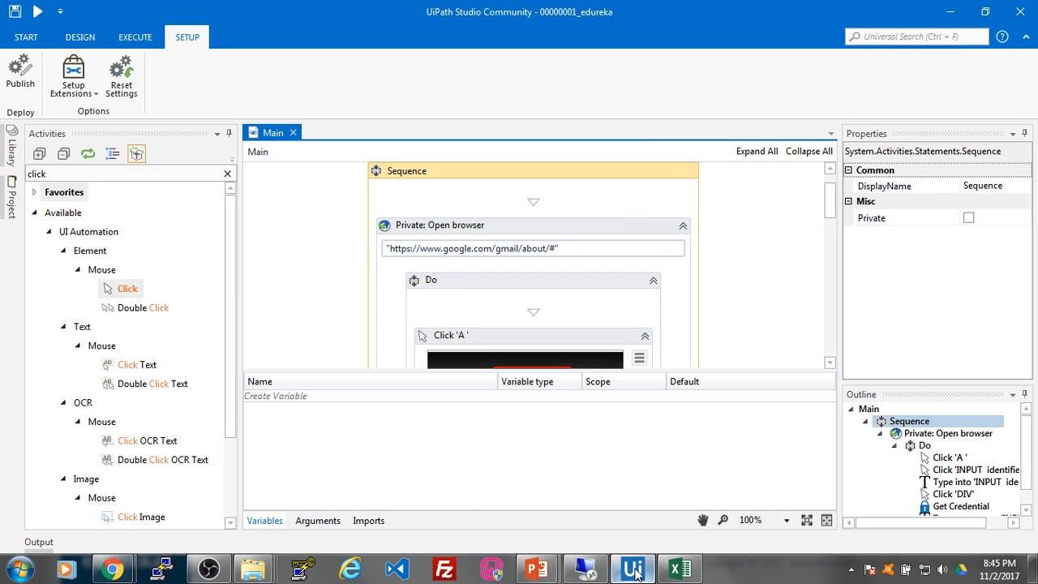
pyautogui.moveTo(112, 569)
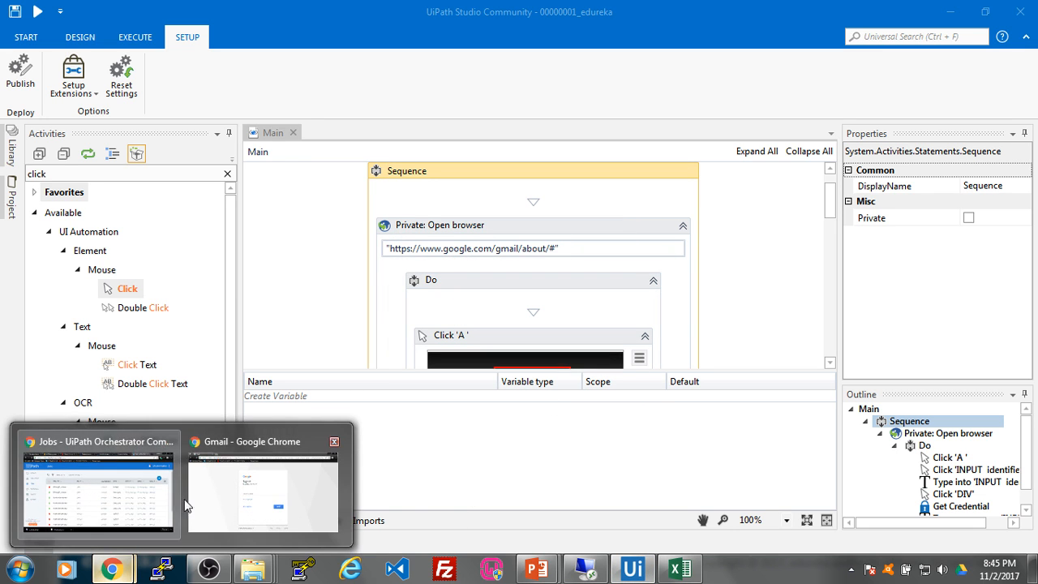
pyautogui.moveTo(134, 491)
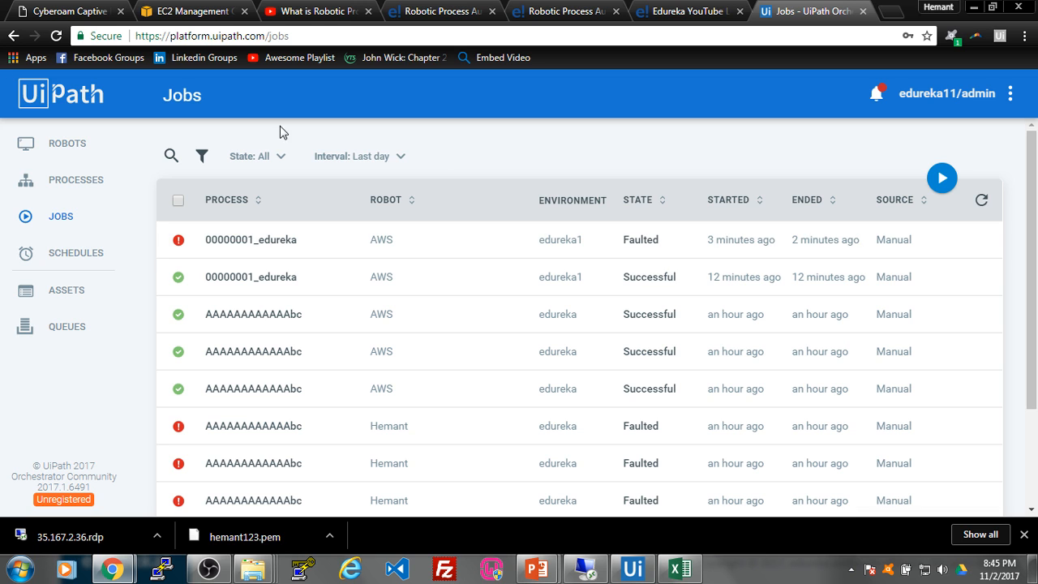
# Step: Refresh 00000001_edureka's version list until 1.0.6515.37360 appears, and switch the process to it
pyautogui.click(81, 183)
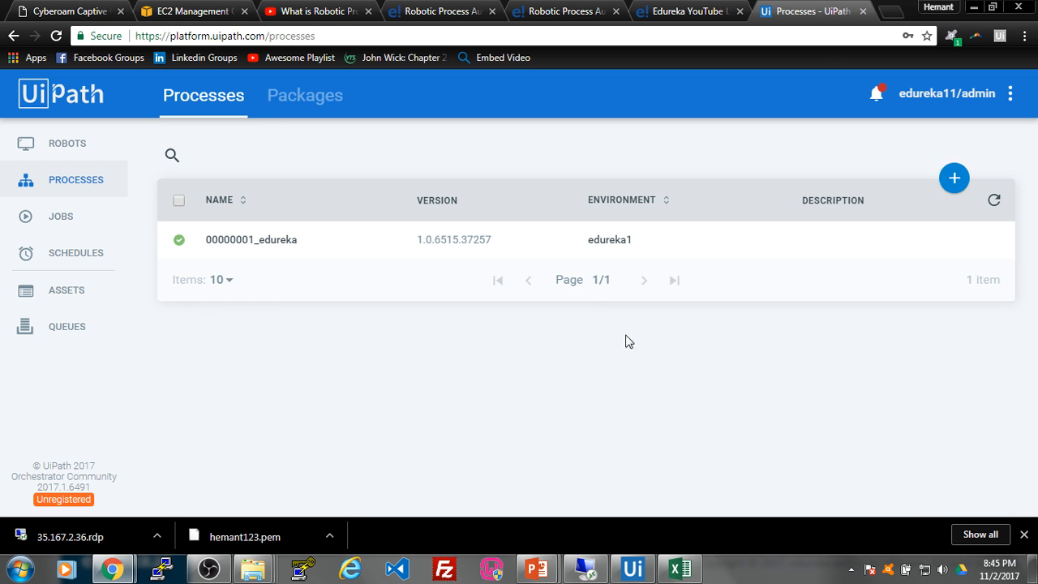
pyautogui.click(962, 241)
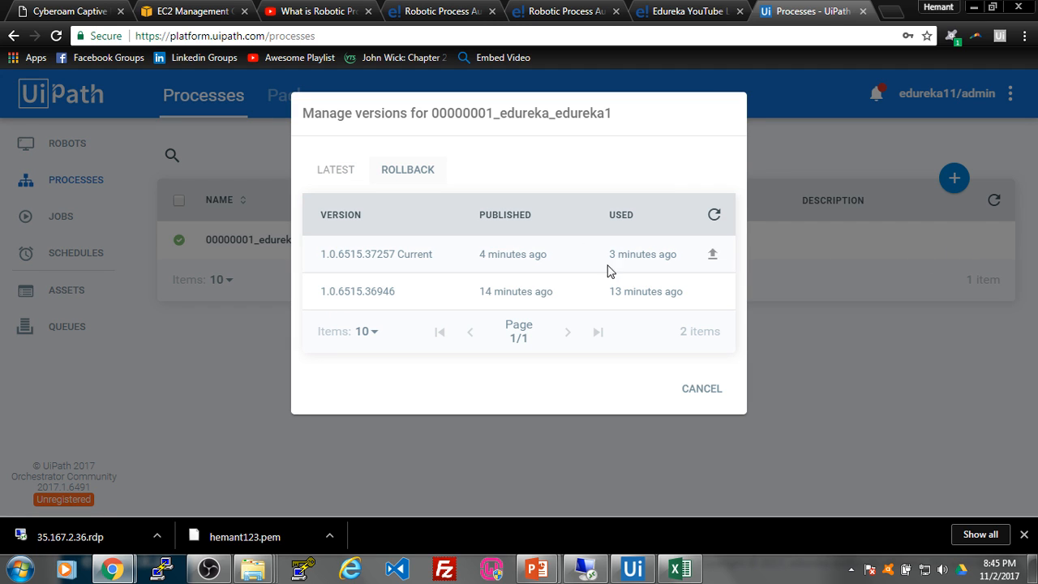
pyautogui.click(716, 218)
pyautogui.click(716, 216)
pyautogui.click(717, 216)
pyautogui.click(715, 217)
pyautogui.click(716, 218)
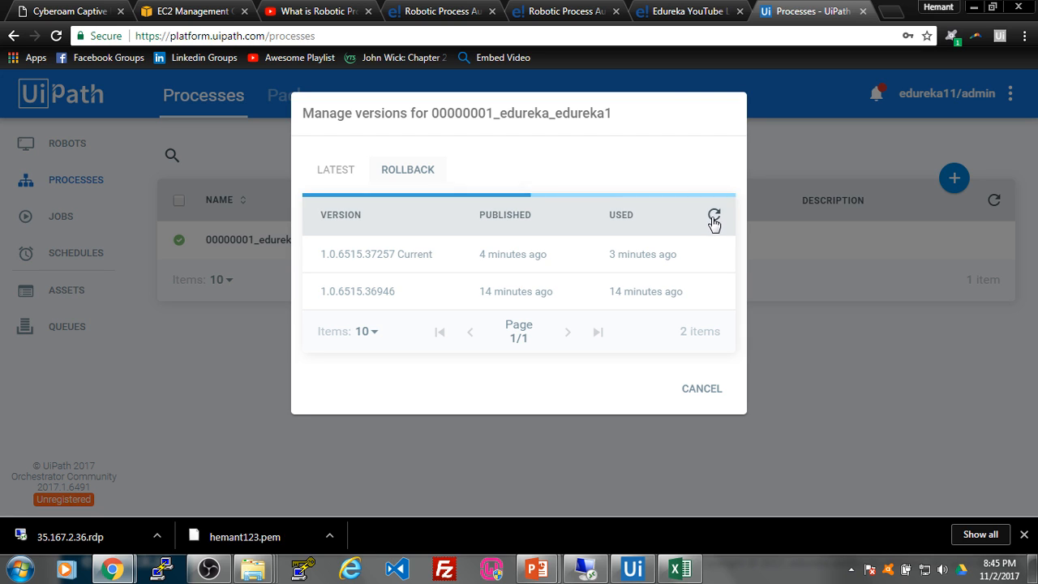
pyautogui.click(714, 218)
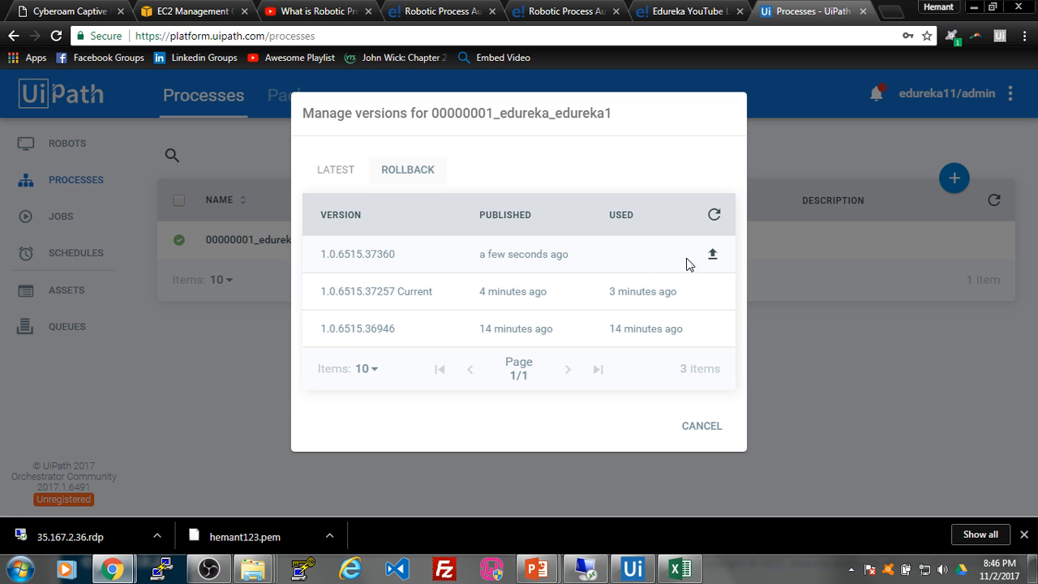
pyautogui.click(713, 254)
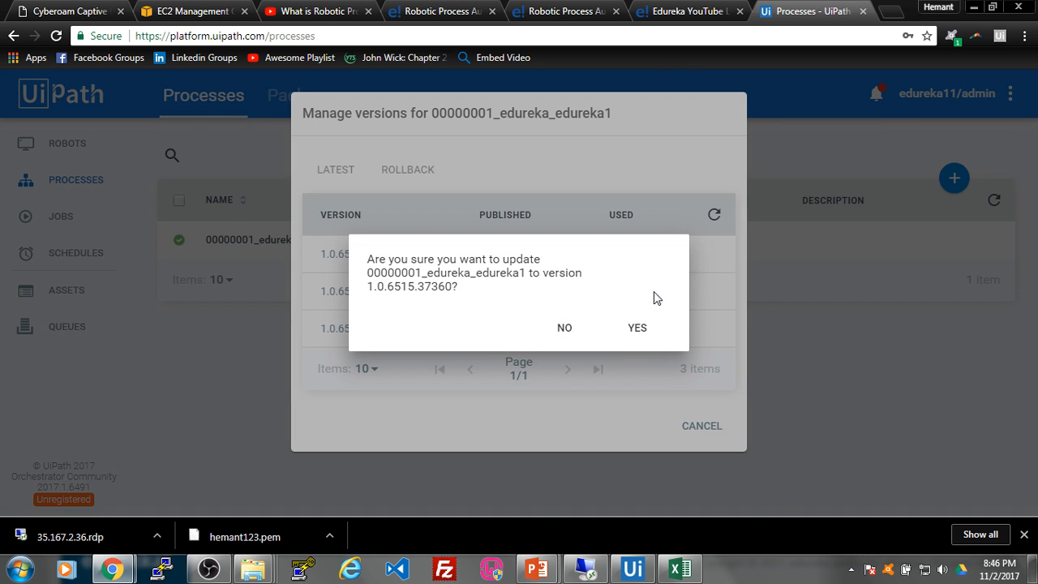
pyautogui.click(637, 330)
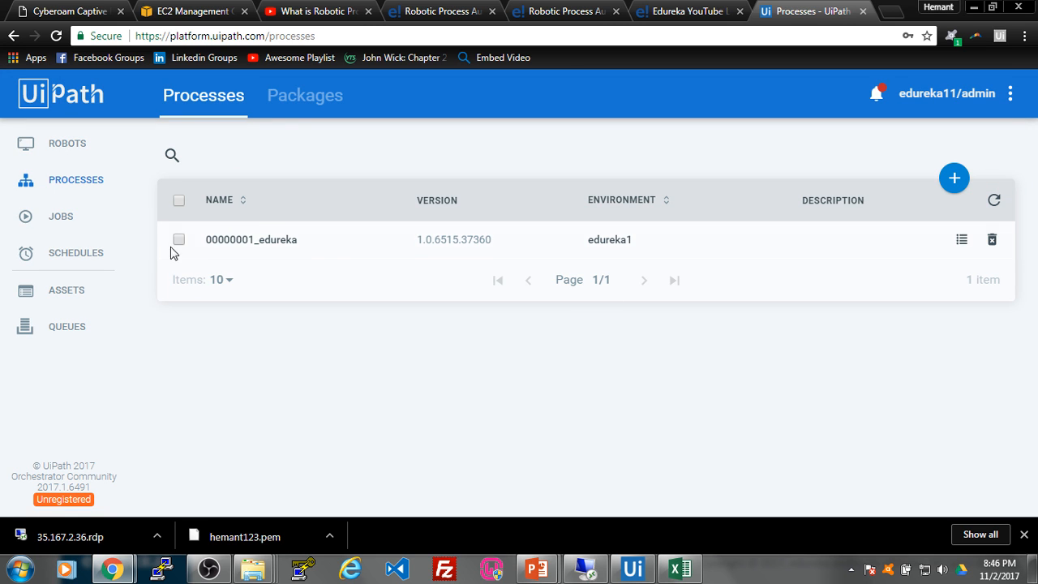
# Step: Start a 00000001_edureka_edureka1 job on the AWS robot, then close the Start Job window
pyautogui.click(68, 224)
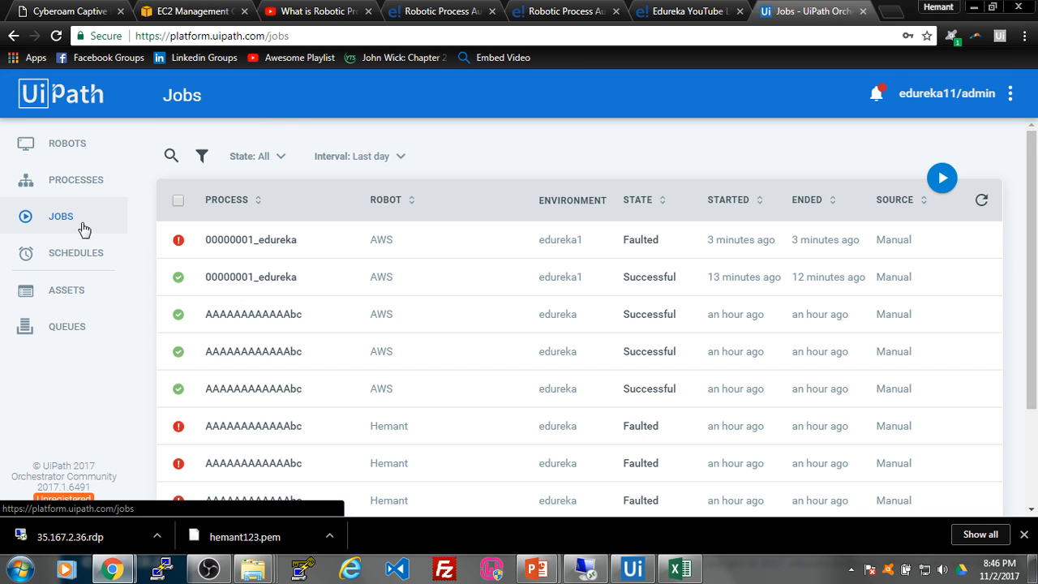
pyautogui.click(941, 177)
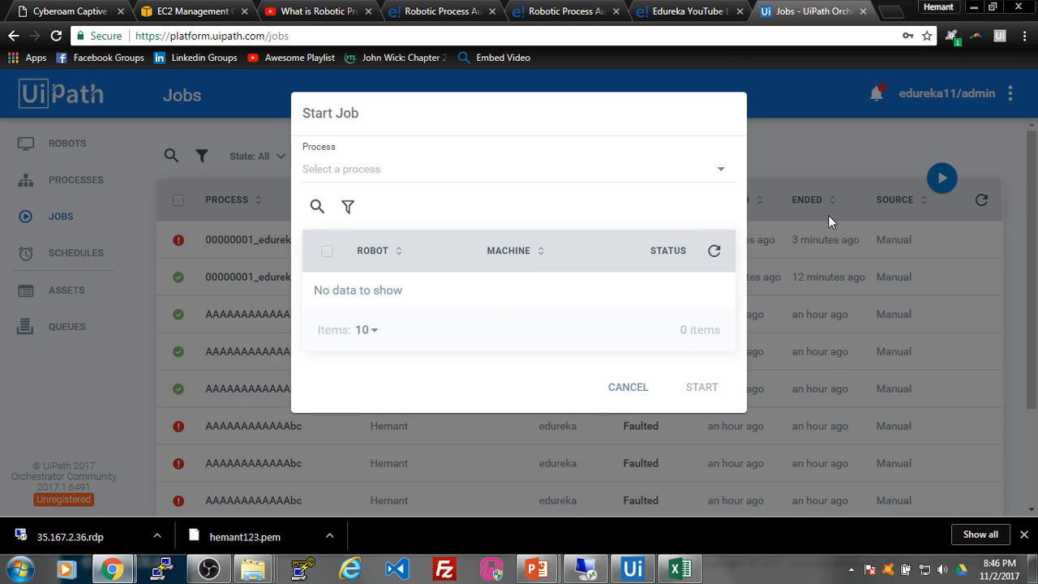
pyautogui.click(452, 176)
pyautogui.click(454, 197)
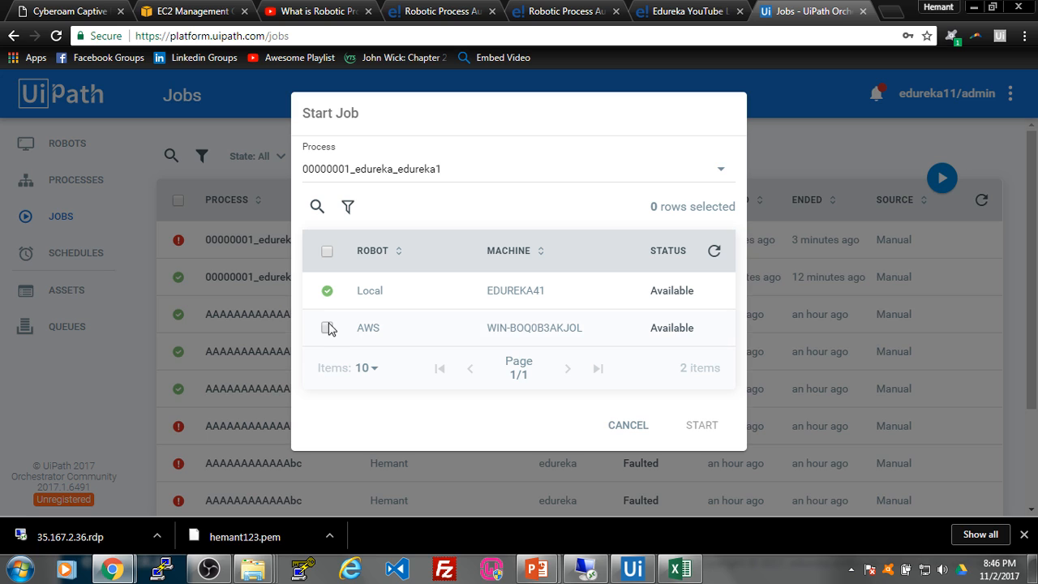
pyautogui.click(327, 328)
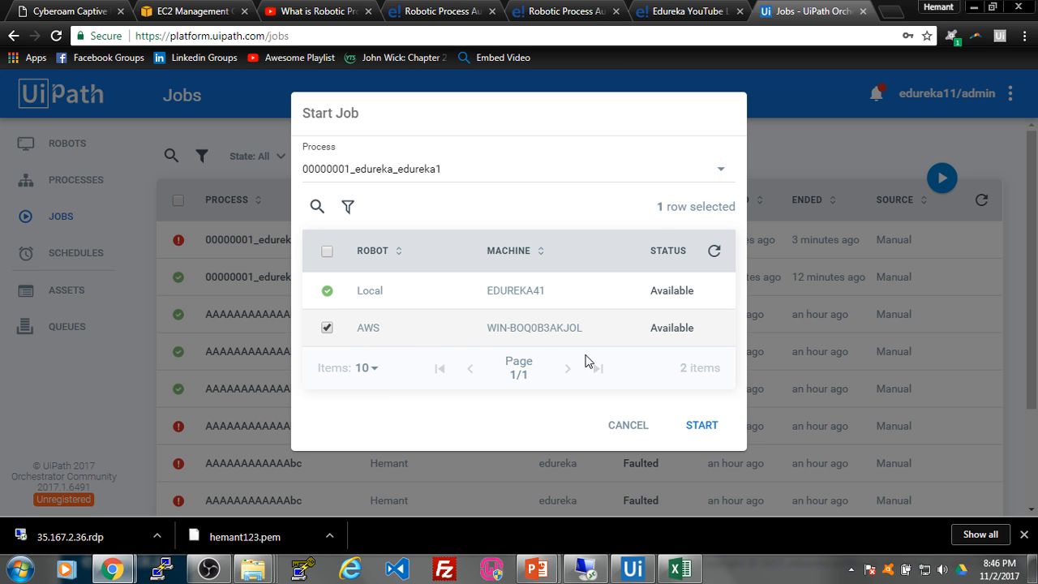
pyautogui.click(703, 432)
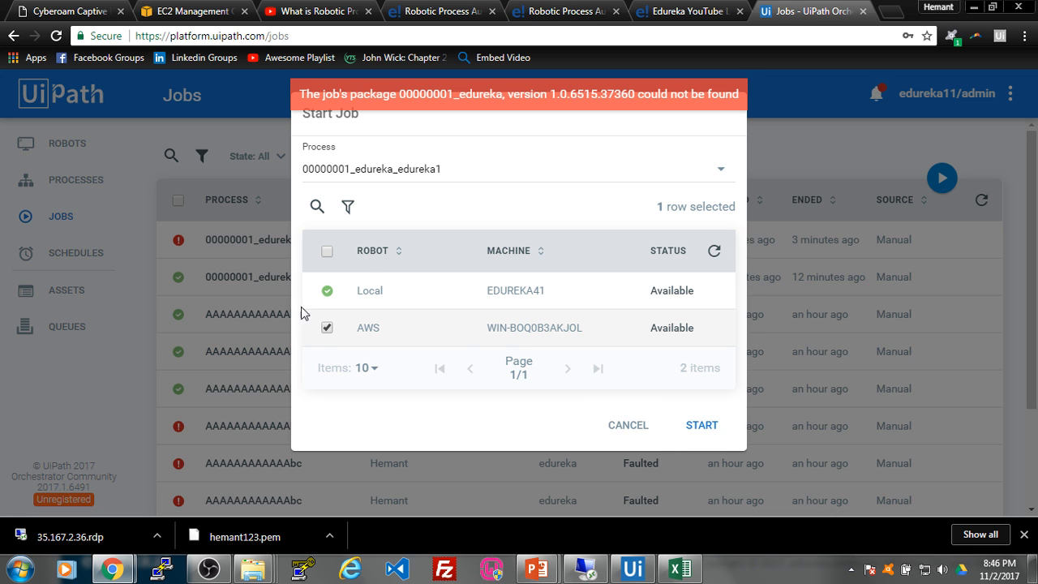
pyautogui.click(633, 428)
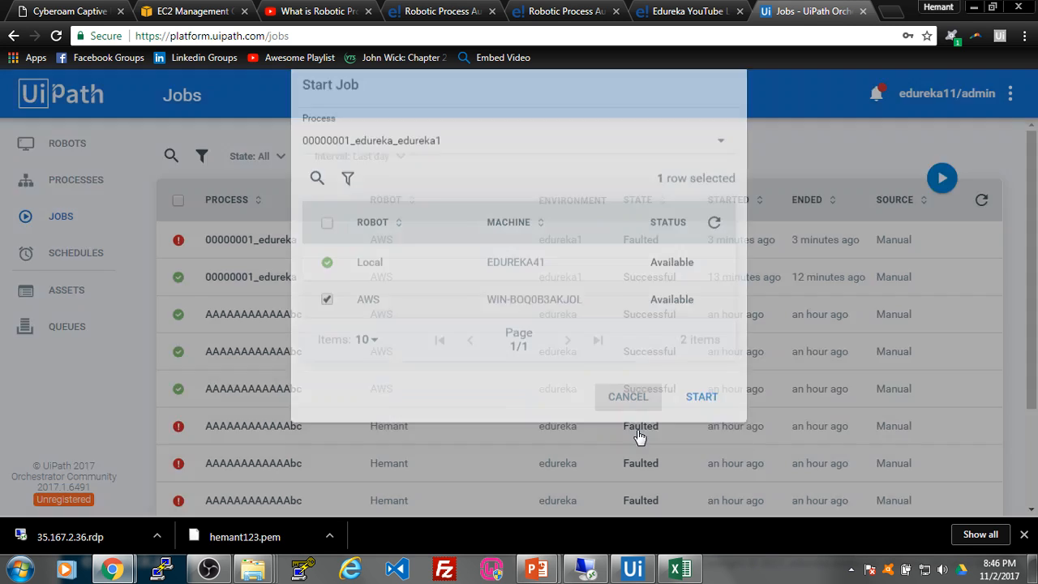
# Step: Retry launching the 00000001_edureka_edureka1 job on the AWS robot
pyautogui.click(941, 177)
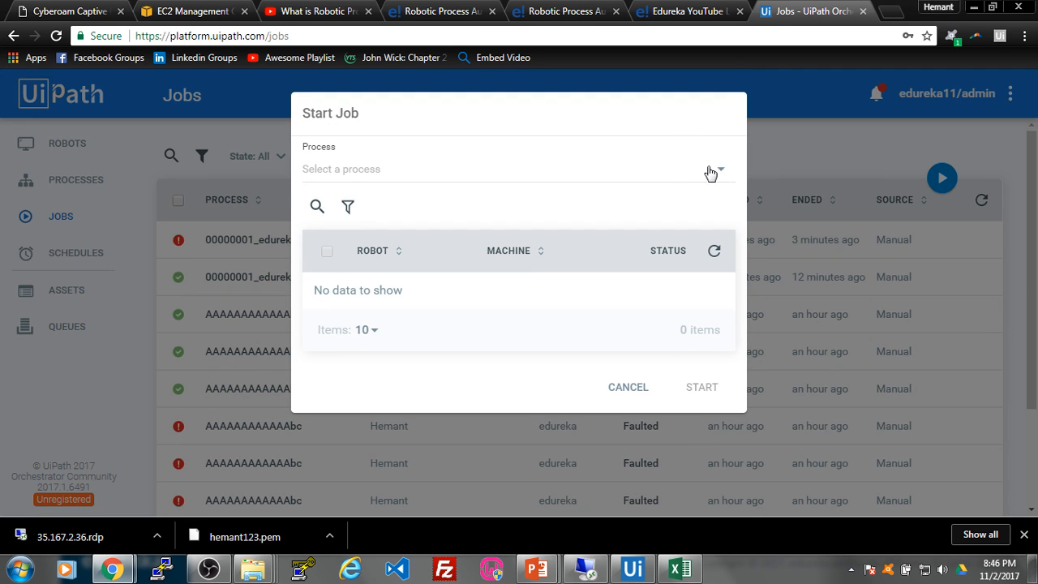
pyautogui.click(705, 171)
pyautogui.click(676, 198)
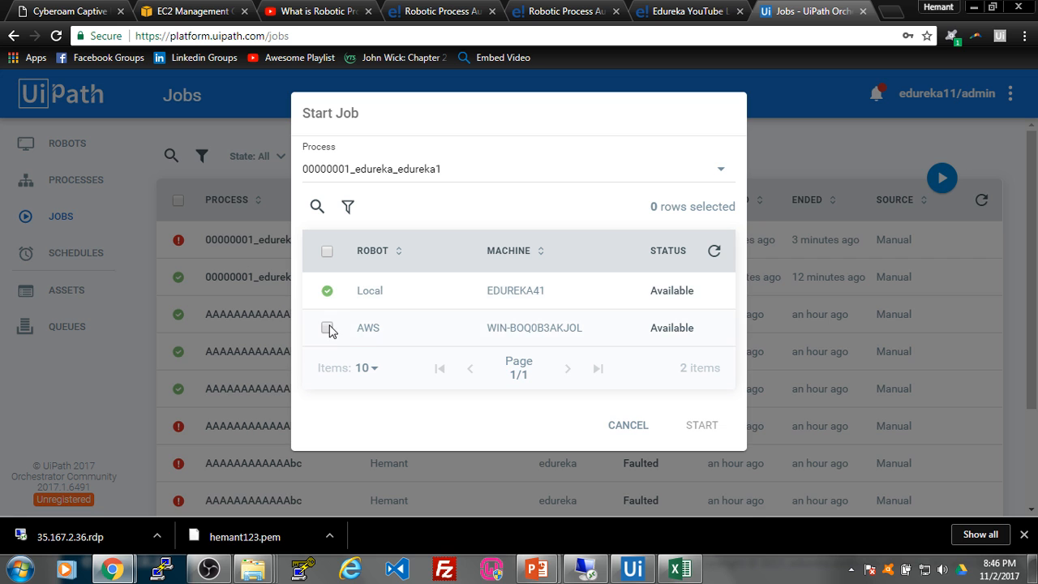
pyautogui.click(327, 328)
pyautogui.click(698, 426)
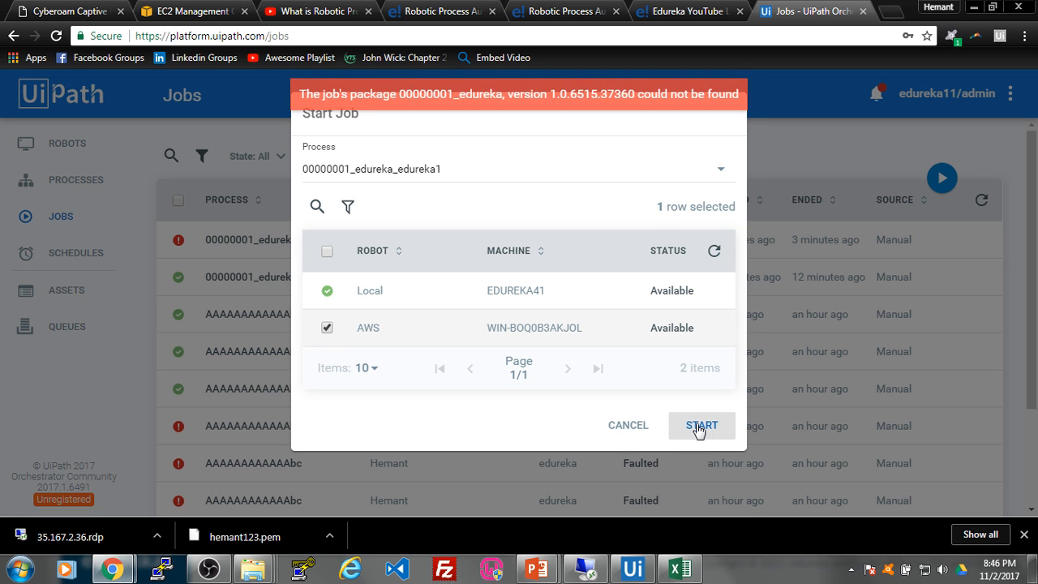
pyautogui.click(873, 136)
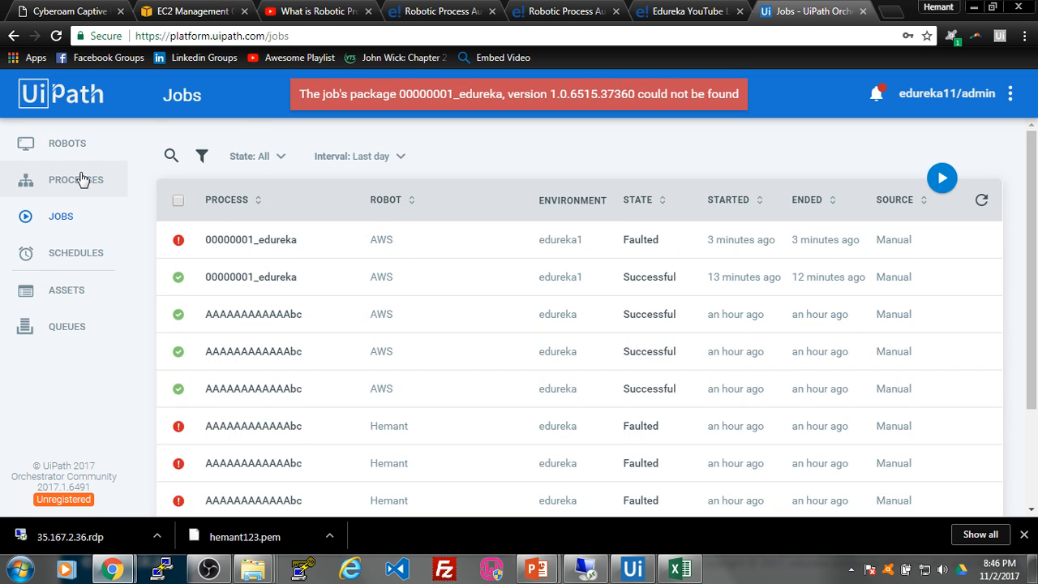
# Step: Reload Orchestrator, start the 00000001_edureka_edureka1 job on AWS, and watch it in Remote Desktop
pyautogui.click(81, 178)
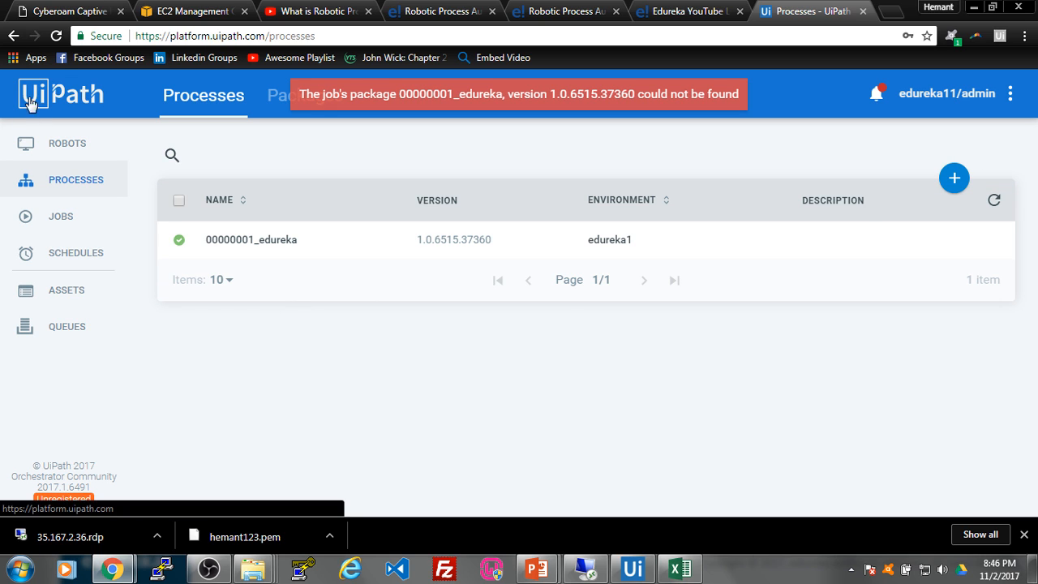
pyautogui.click(55, 35)
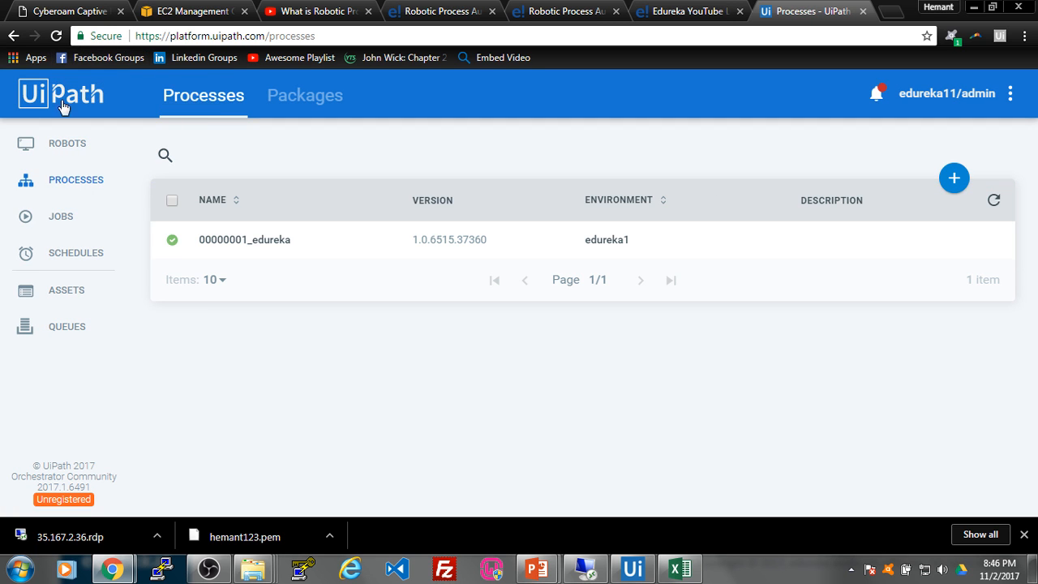
pyautogui.click(83, 224)
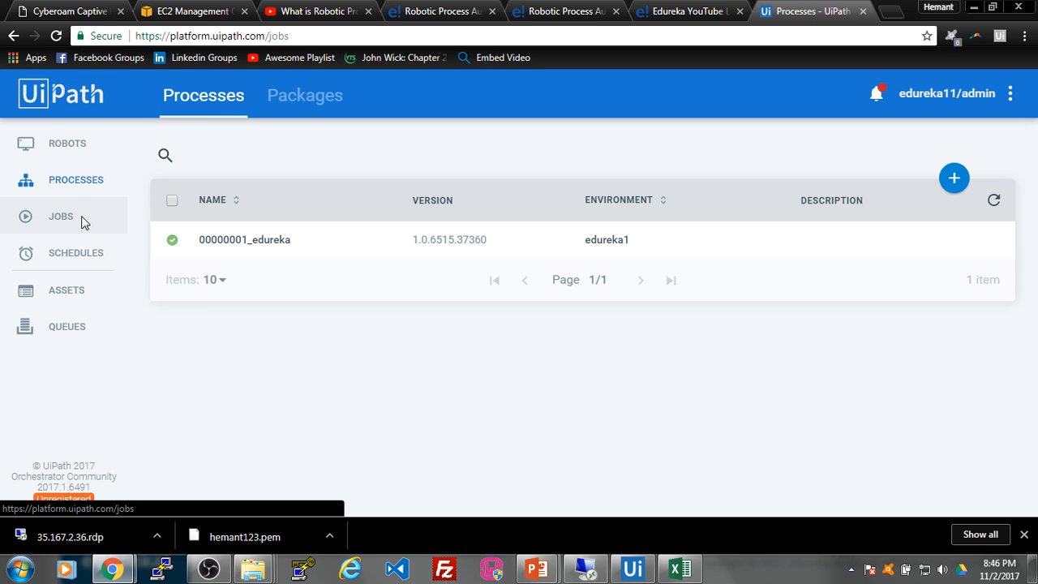
pyautogui.click(941, 179)
pyautogui.click(721, 169)
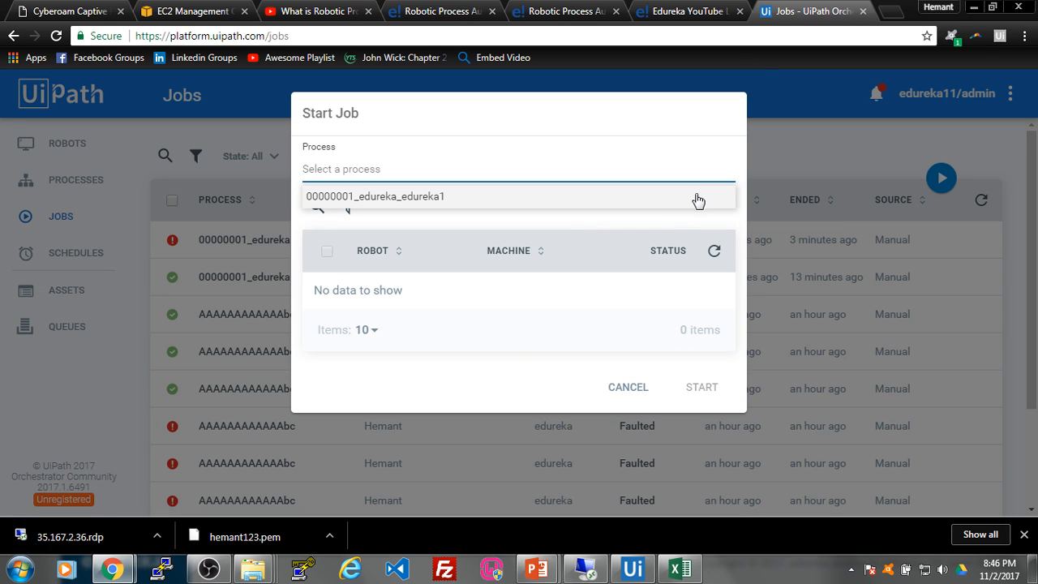
pyautogui.click(696, 198)
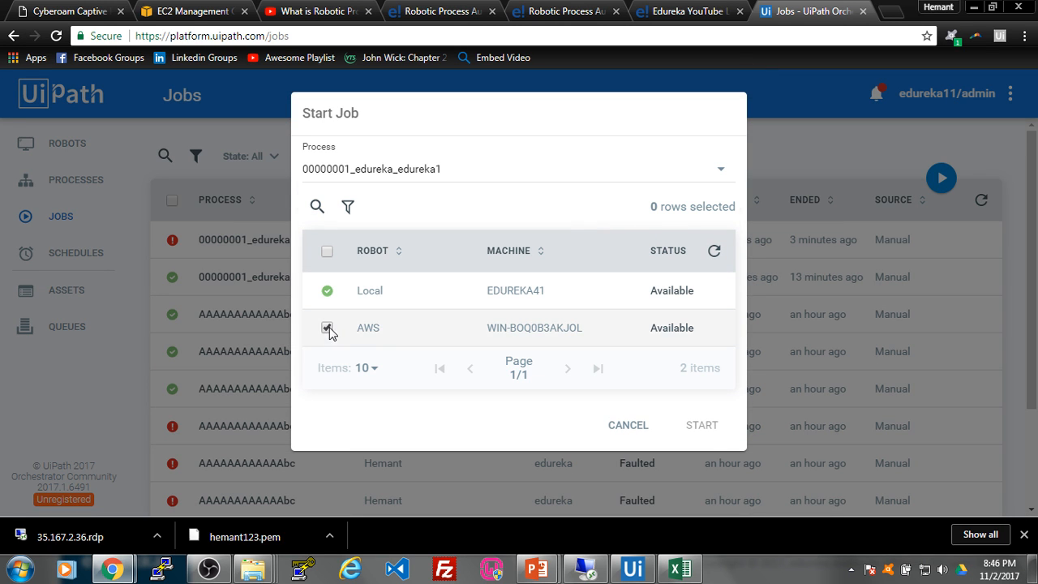
pyautogui.click(327, 328)
pyautogui.click(704, 432)
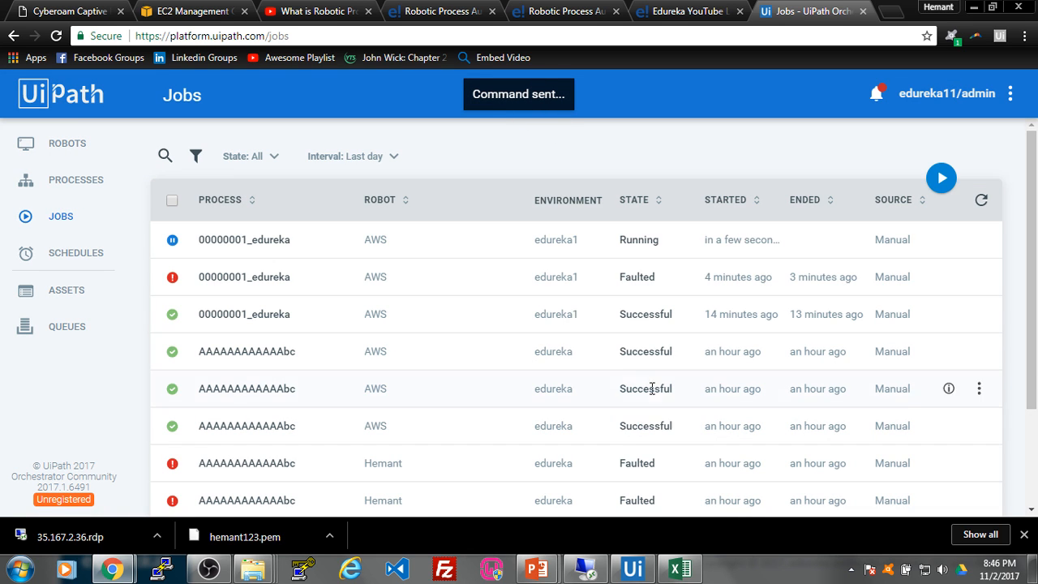
pyautogui.click(588, 569)
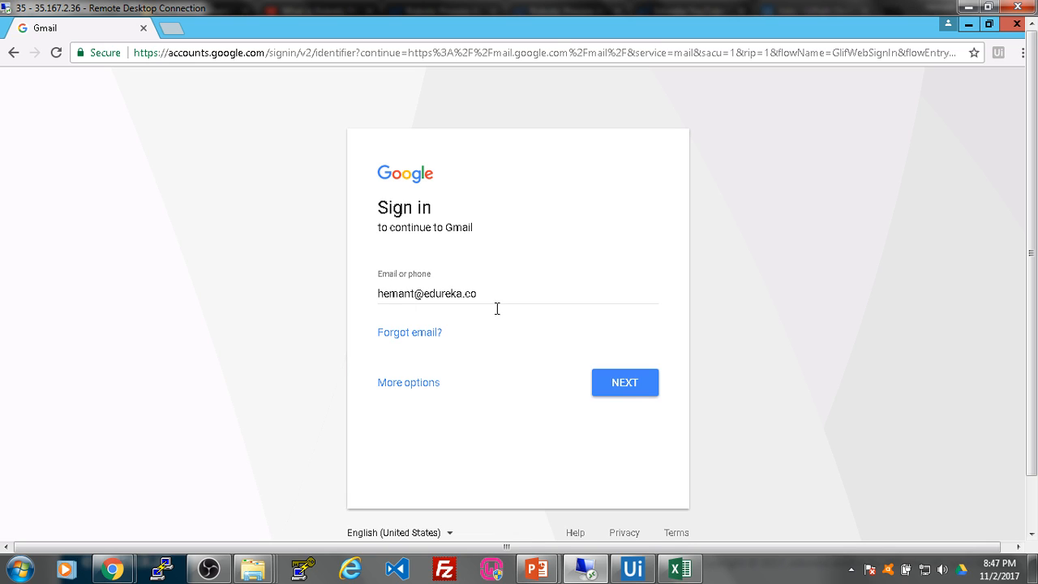
# Step: Move the robot's Gmail sign-in past the account and password pages, then switch to PowerPoint
pyautogui.click(631, 392)
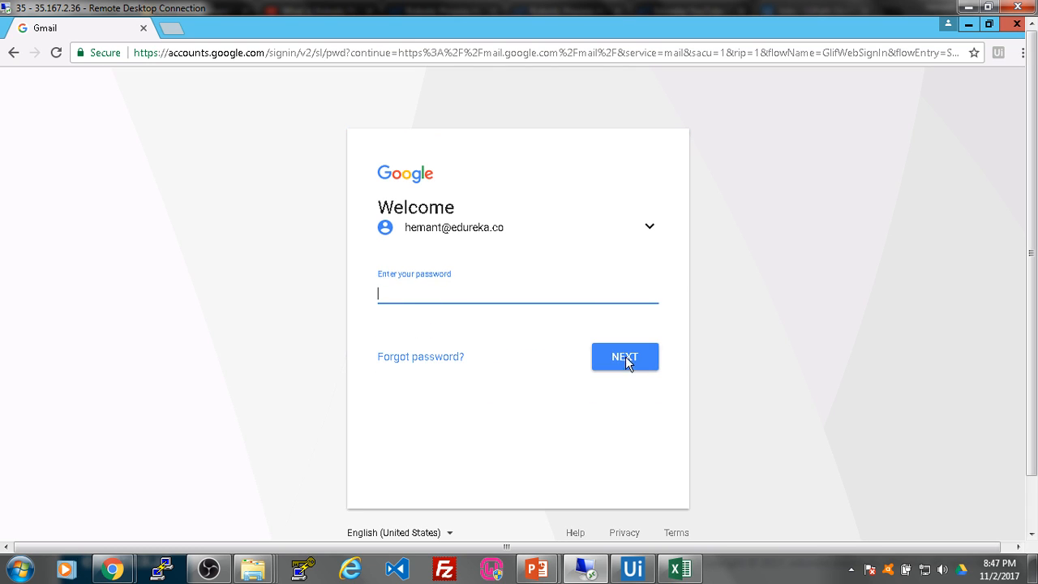
pyautogui.click(626, 357)
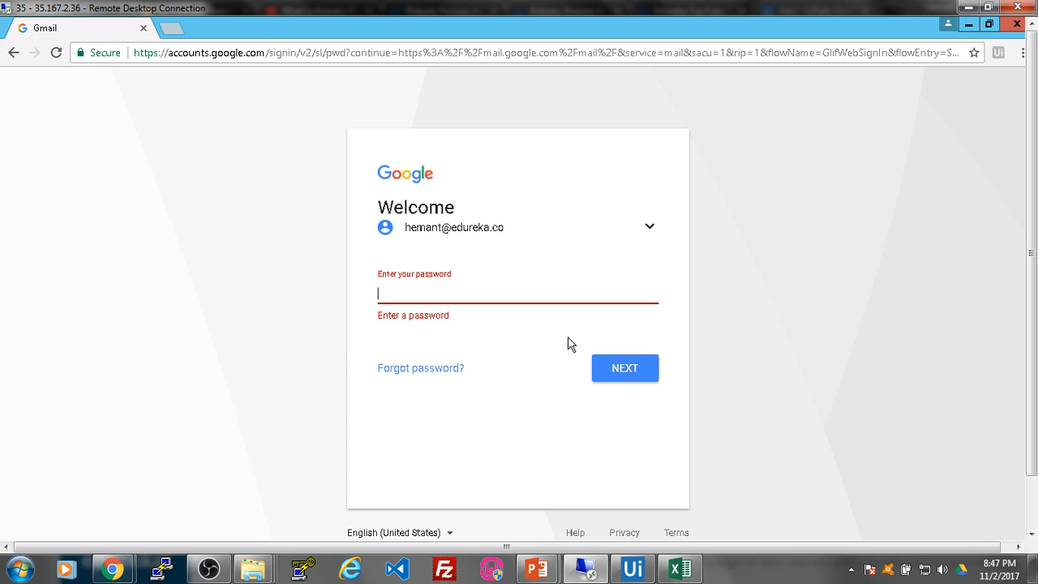
pyautogui.write('a')
pyautogui.click(627, 365)
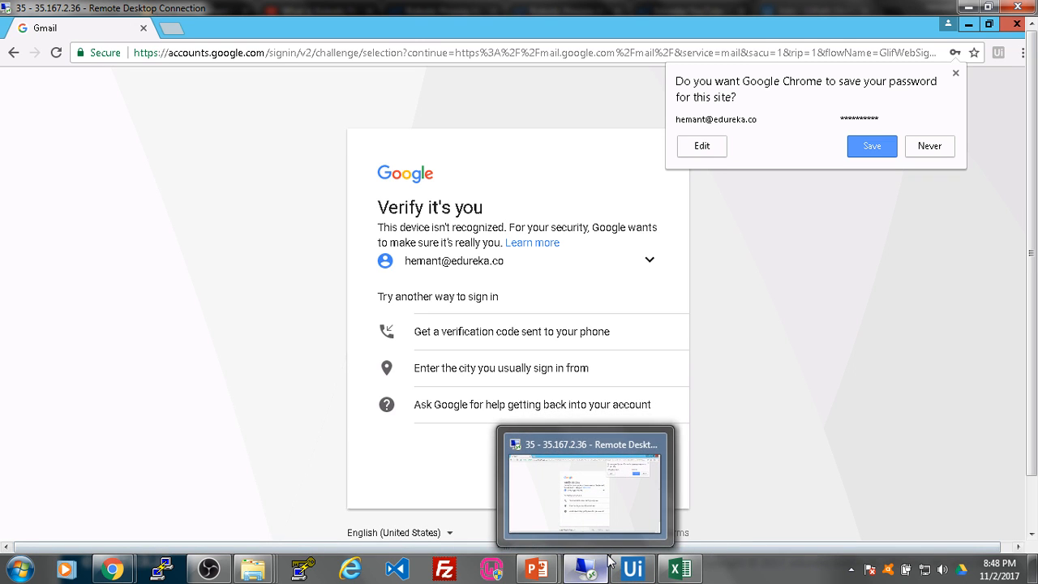
pyautogui.click(613, 499)
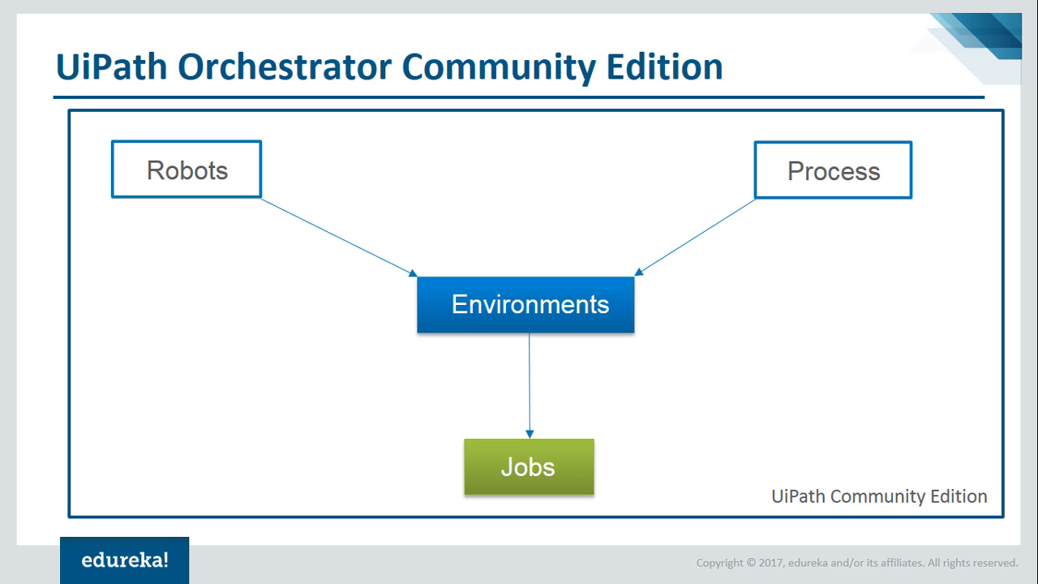
# Step: Advance two slides to the Hands-On slide, then switch to Orchestrator's Jobs page
pyautogui.press('Right')
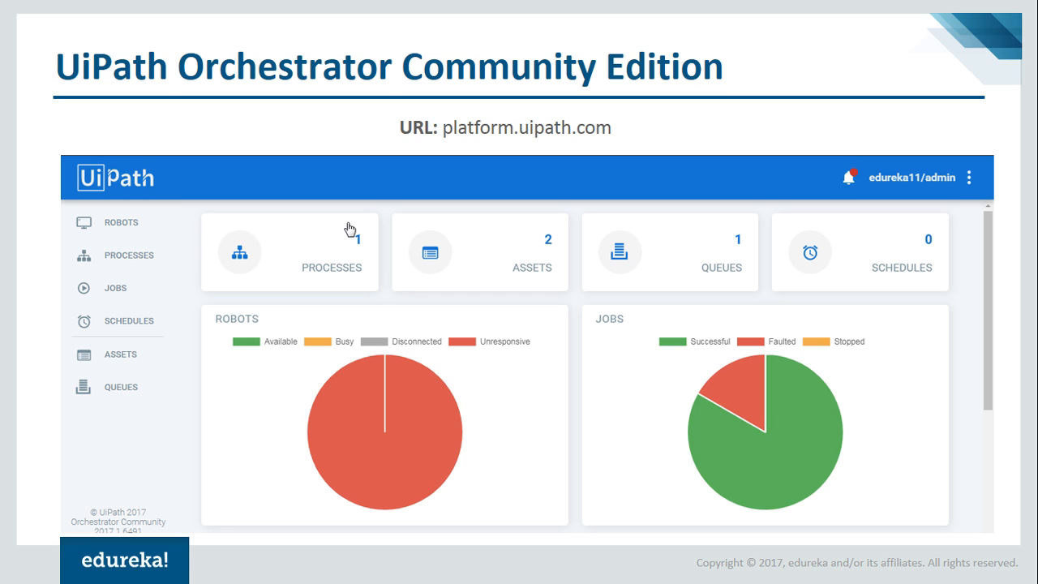
pyautogui.press('Right')
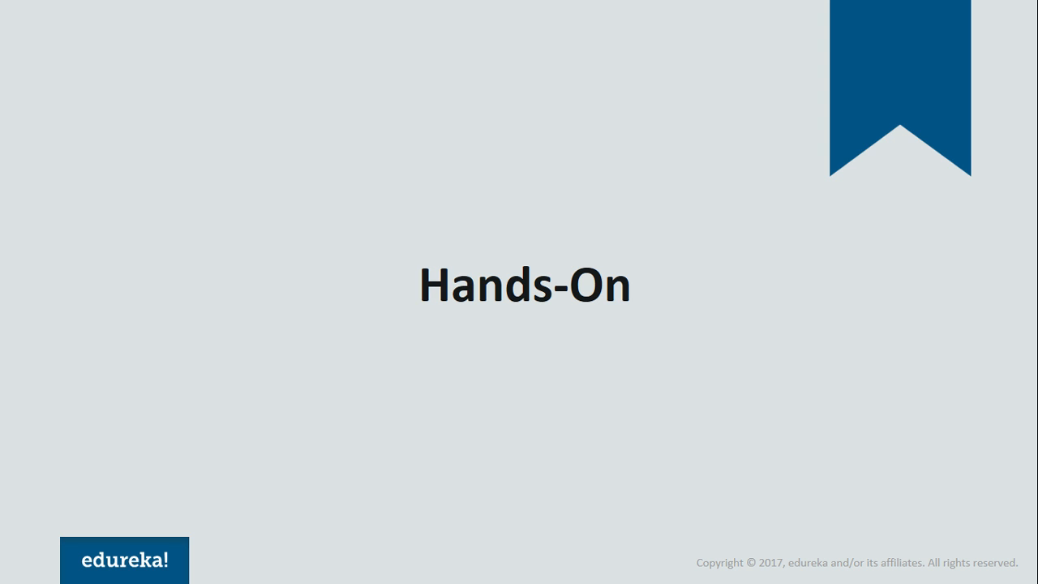
pyautogui.hotkey('alt', 'Tab')
pyautogui.hotkey('alt', 'Tab')
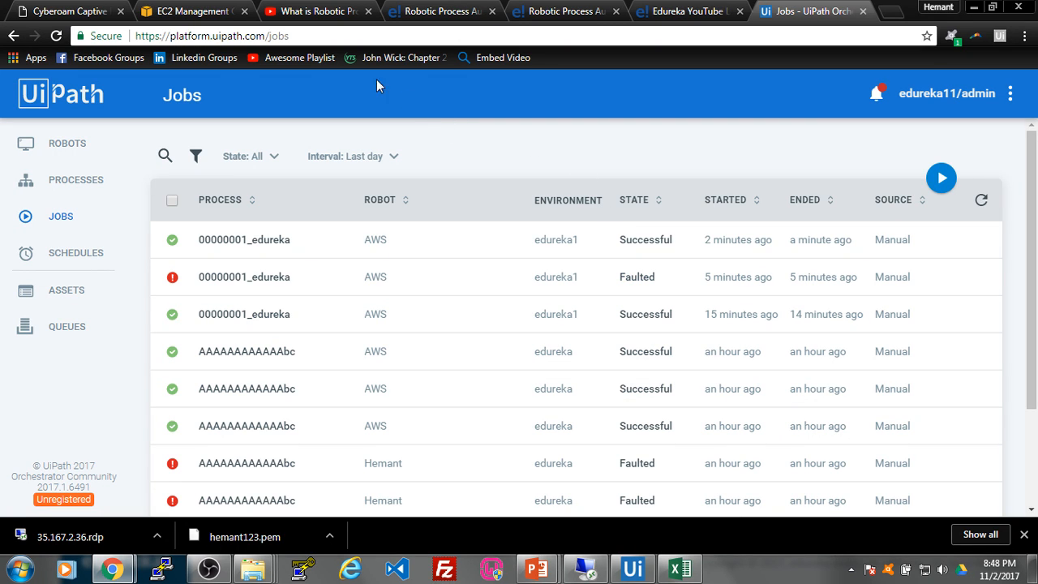
# Step: Switch to the YouTube 'What is Robotic Process Automation (RPA)' tab
pyautogui.click(328, 7)
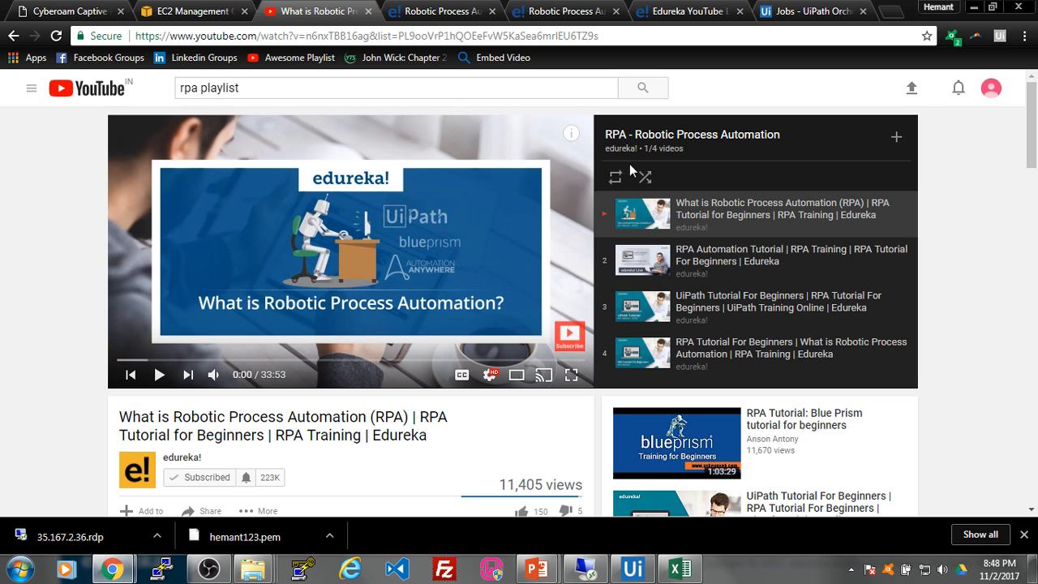
# Step: Scroll through the edureka RPA course page, then view the other course tab
pyautogui.click(434, 13)
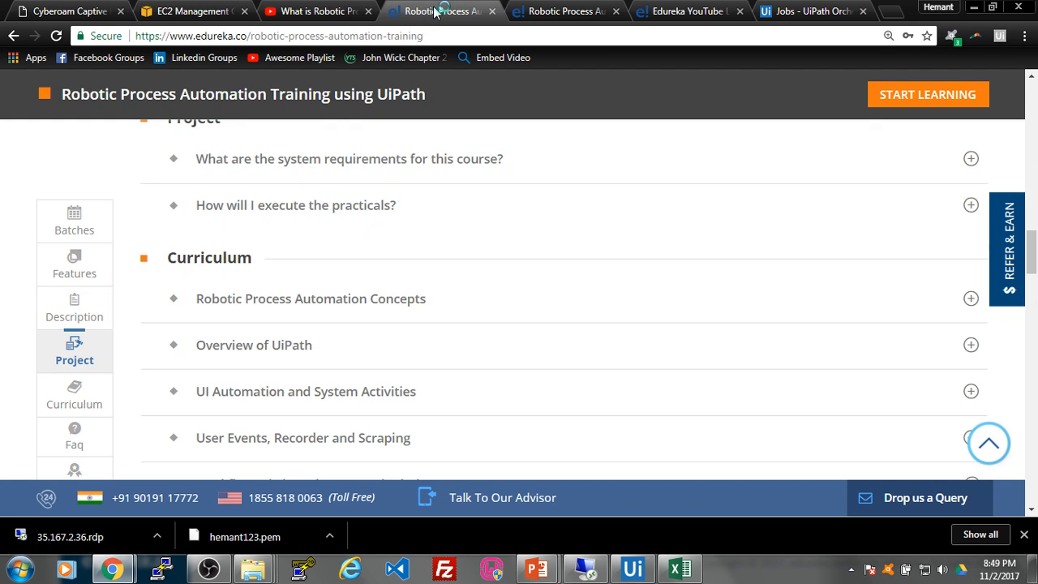
pyautogui.scroll(5, 607, 268)
pyautogui.scroll(10, 600, 270)
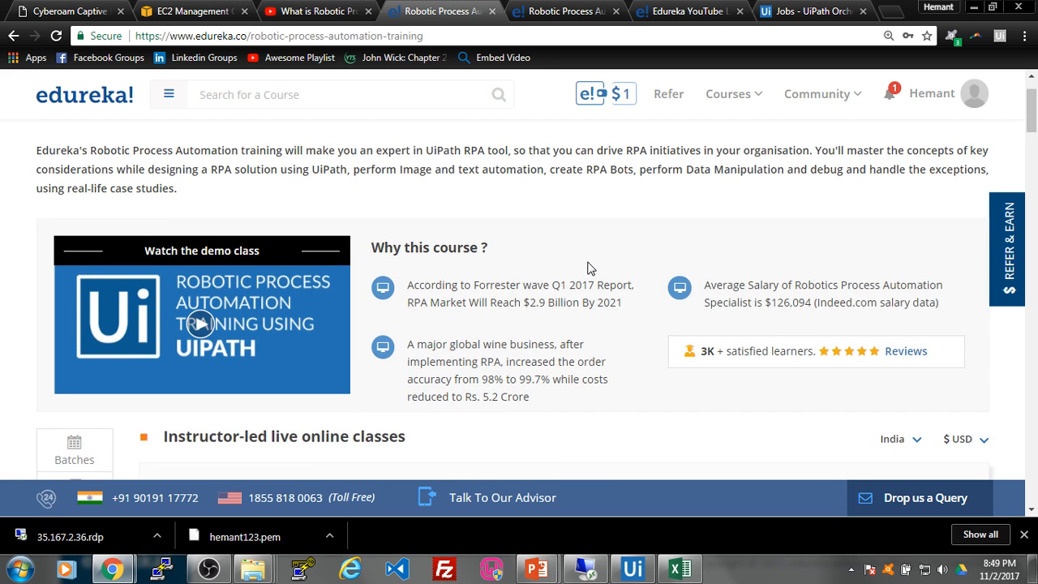
pyautogui.scroll(-2, 590, 264)
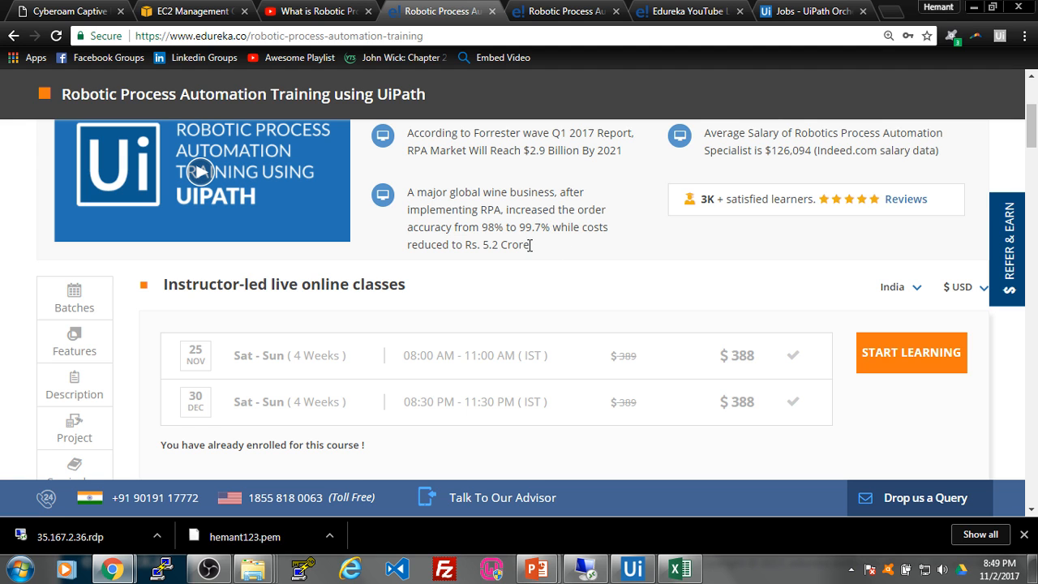
pyautogui.scroll(-2, 522, 251)
pyautogui.scroll(-2, 522, 251)
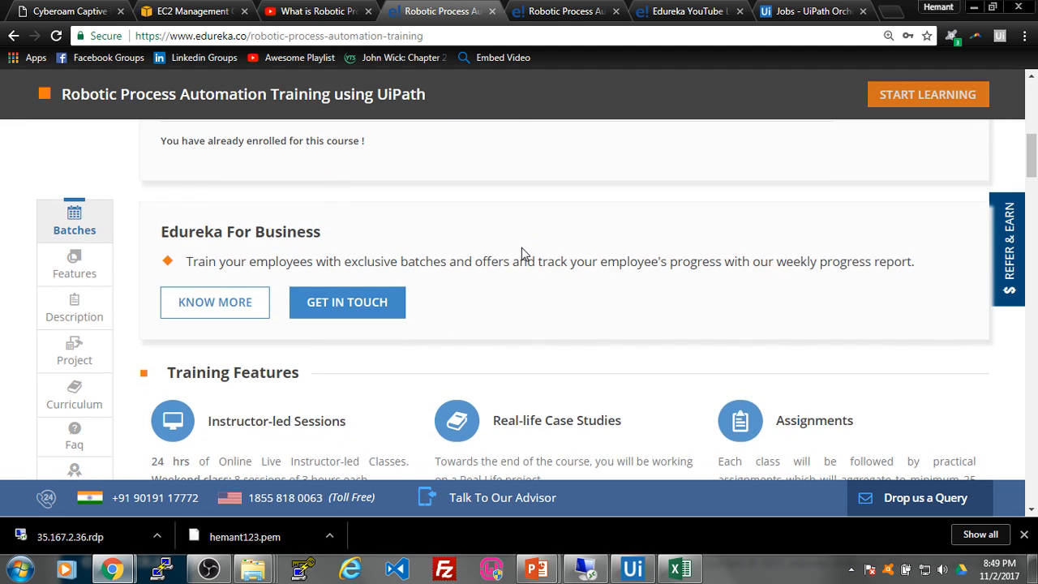
pyautogui.scroll(2, 521, 249)
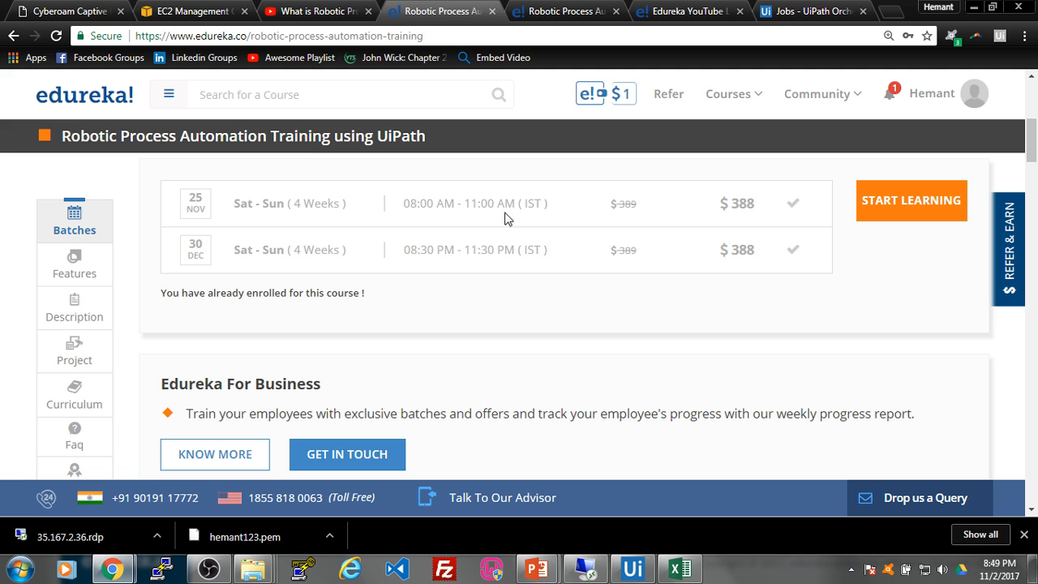
pyautogui.click(556, 15)
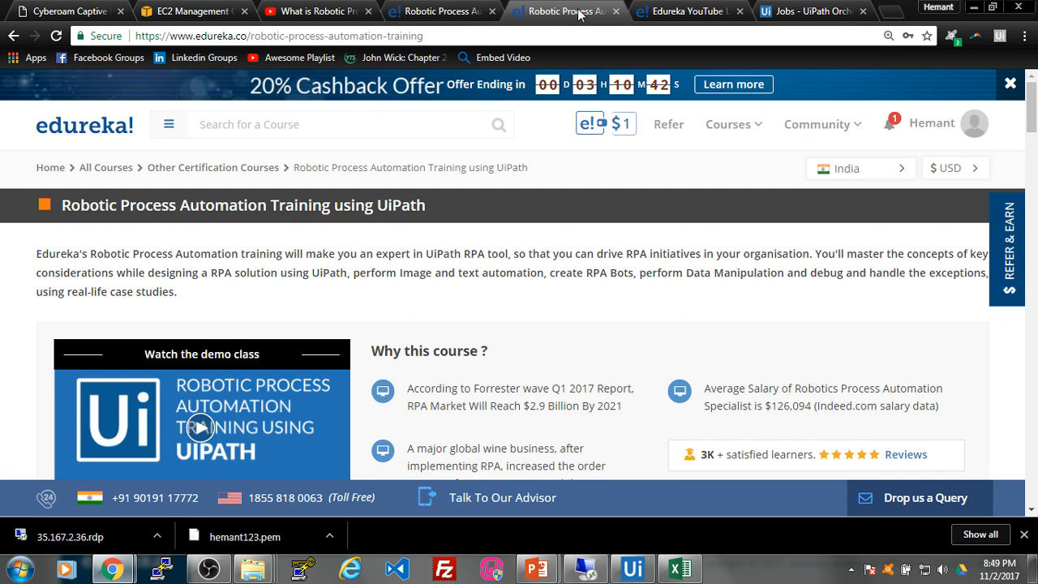
# Step: Scroll through the Edureka YouTube Live survey page, then return to the Hands-On slide
pyautogui.click(647, 12)
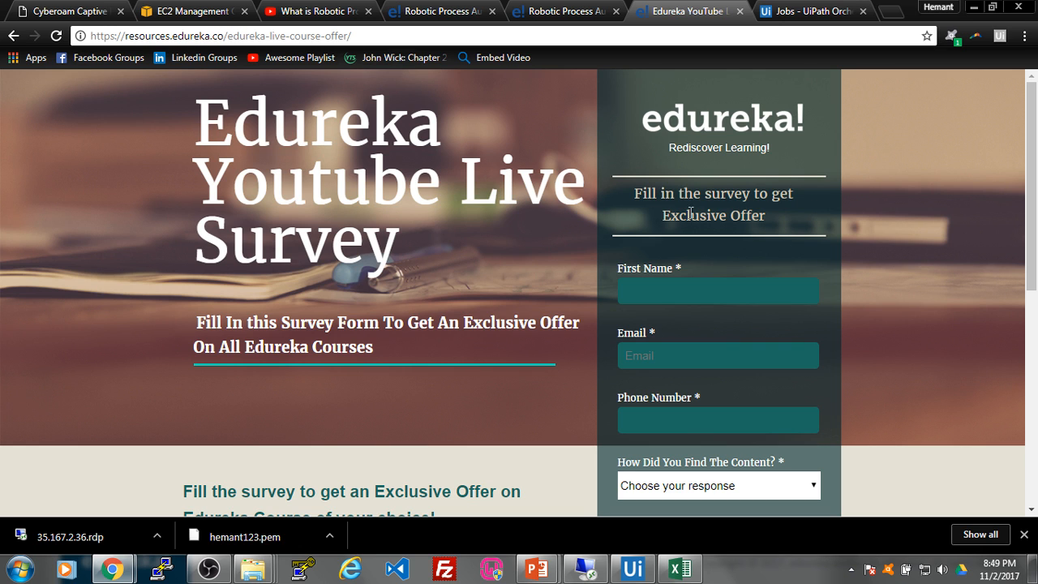
pyautogui.scroll(-1, 761, 226)
pyautogui.scroll(-2, 746, 191)
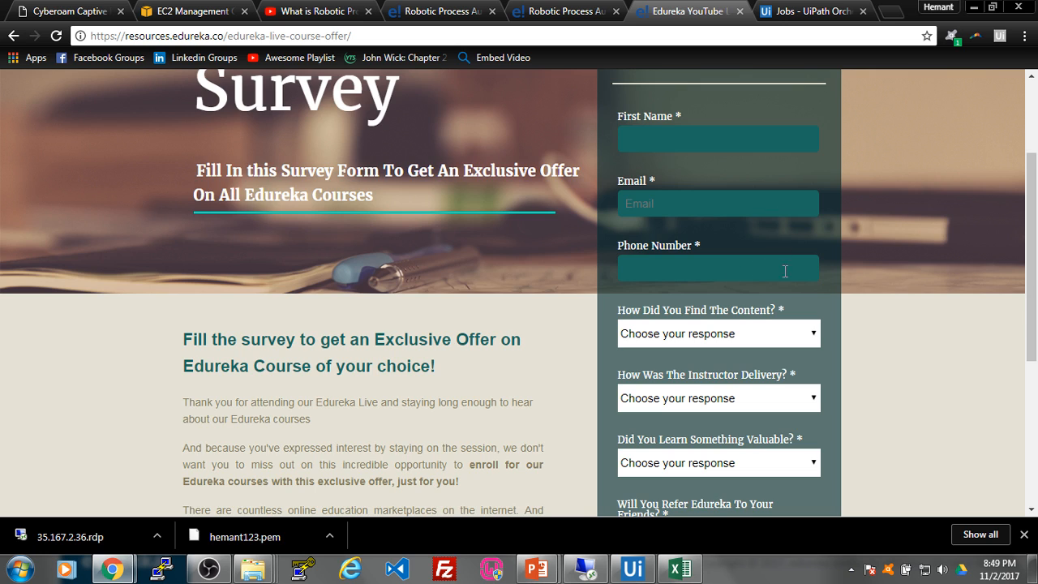
pyautogui.scroll(-3, 799, 284)
pyautogui.scroll(-1, 814, 297)
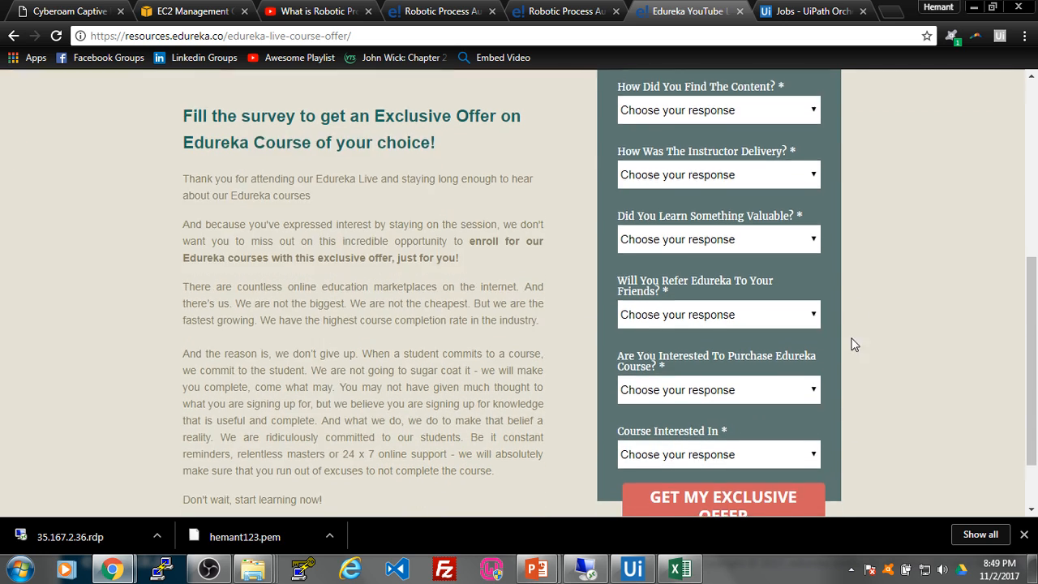
pyautogui.scroll(4, 851, 343)
pyautogui.scroll(-5, 847, 284)
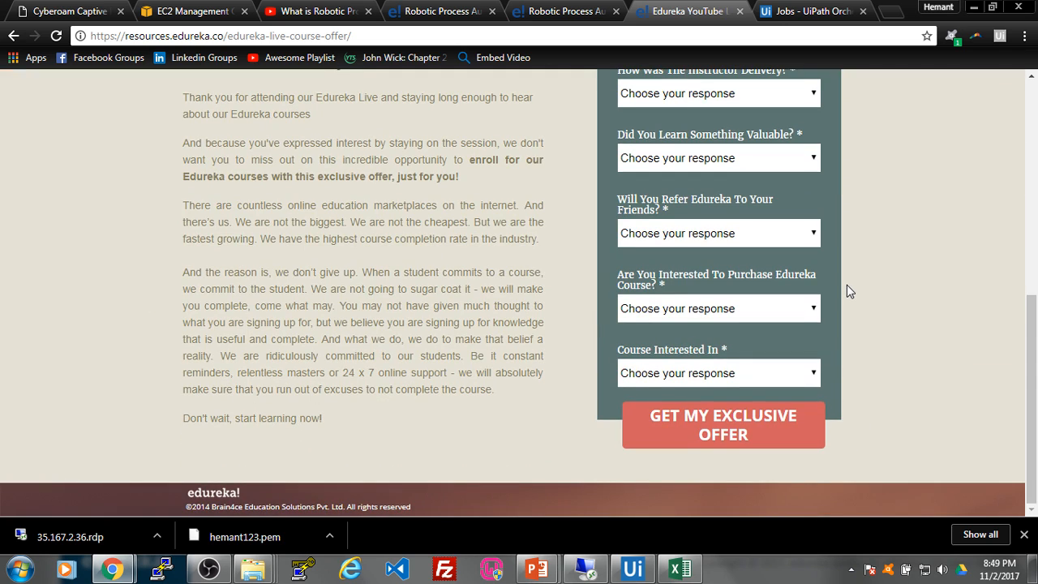
pyautogui.scroll(4, 857, 301)
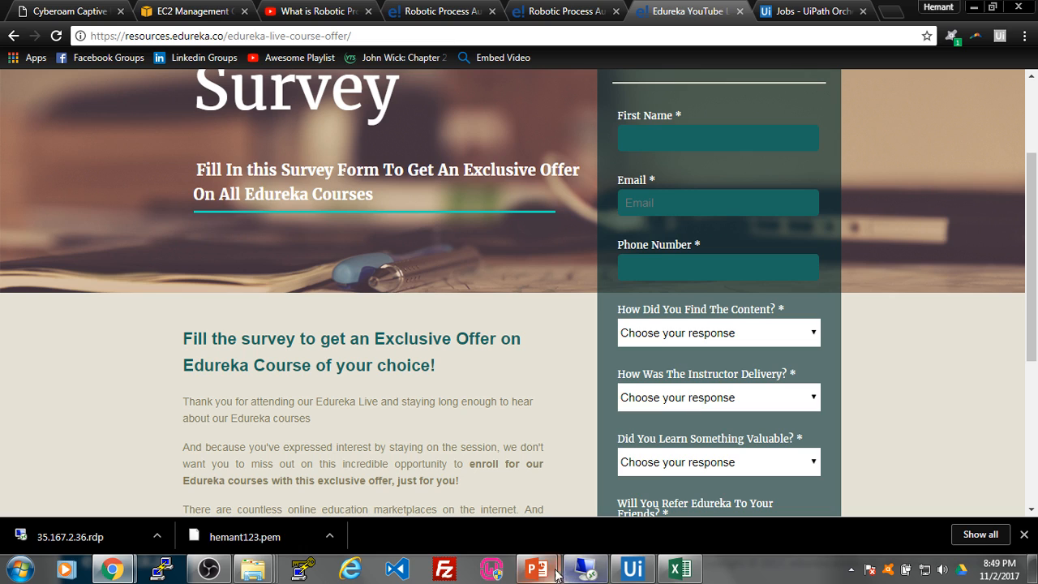
pyautogui.moveTo(536, 569)
pyautogui.click(616, 487)
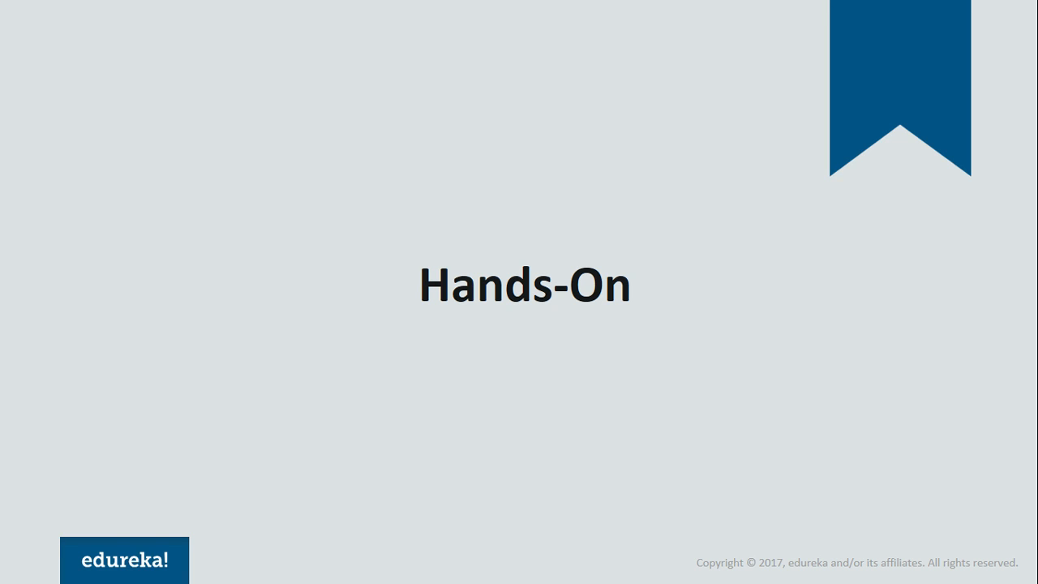